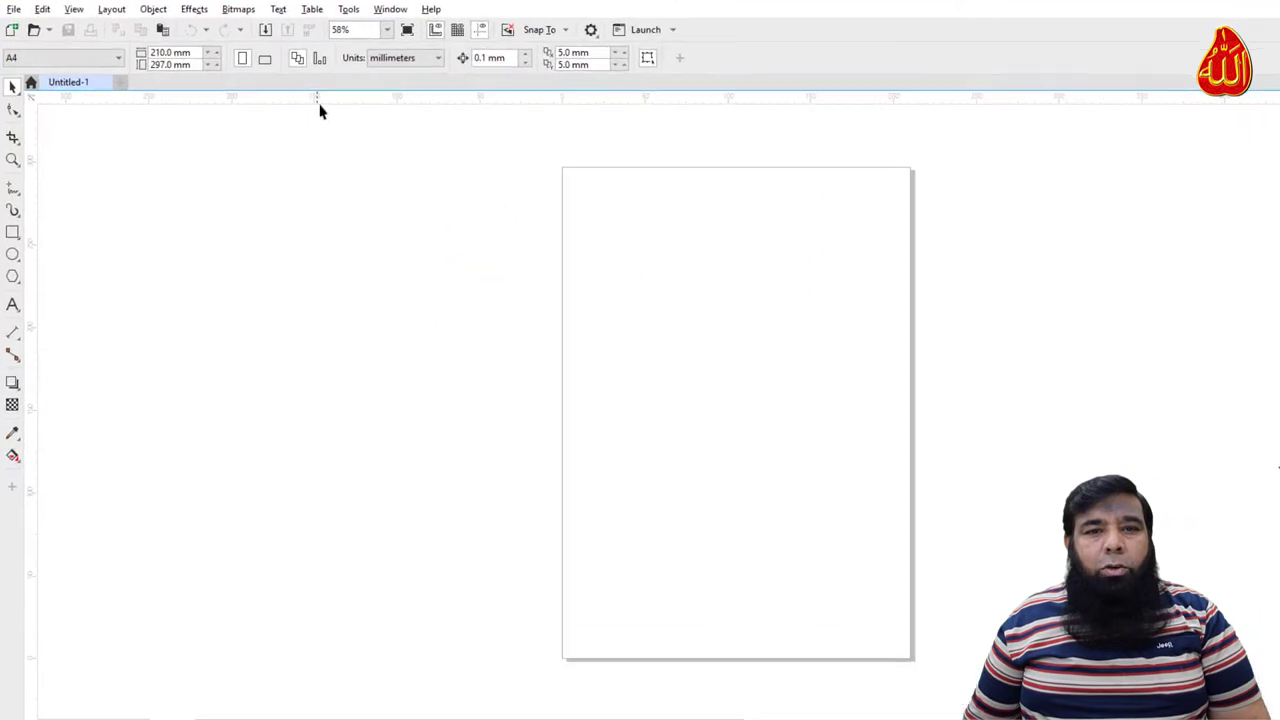
Set the document's ruler units to pixels in Ruler Setup.
right_click(320, 102)
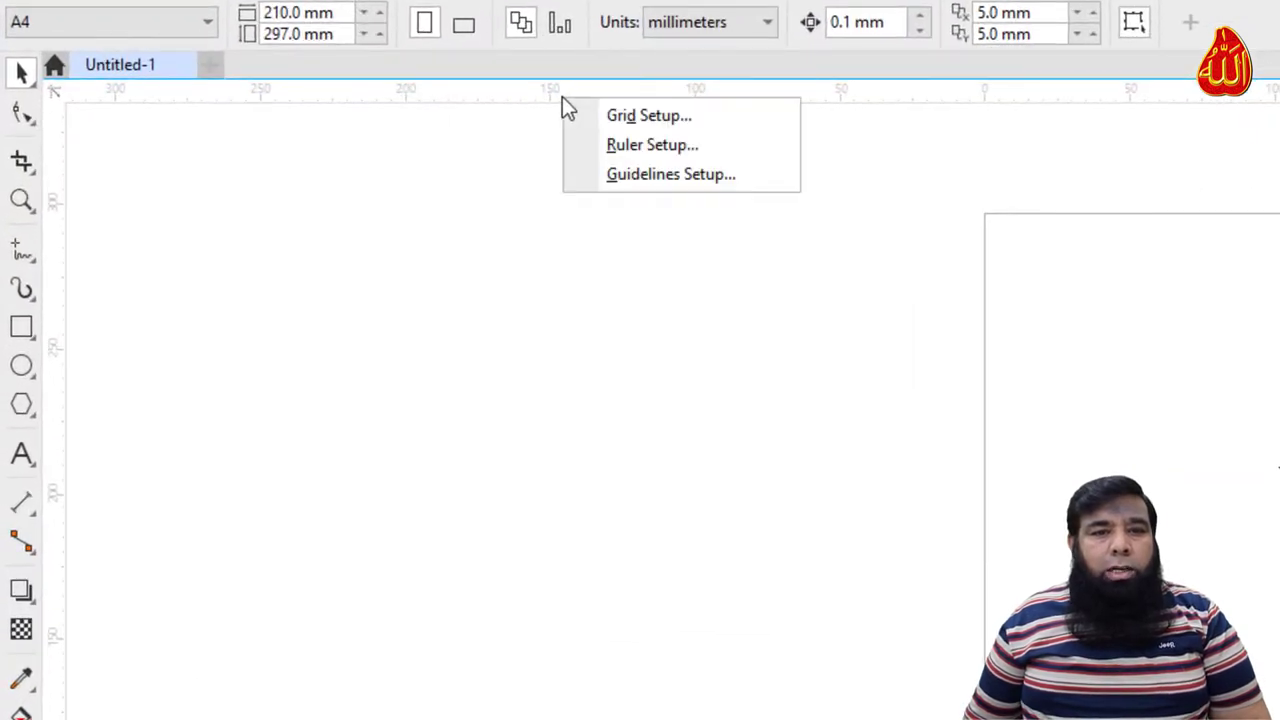
click(630, 150)
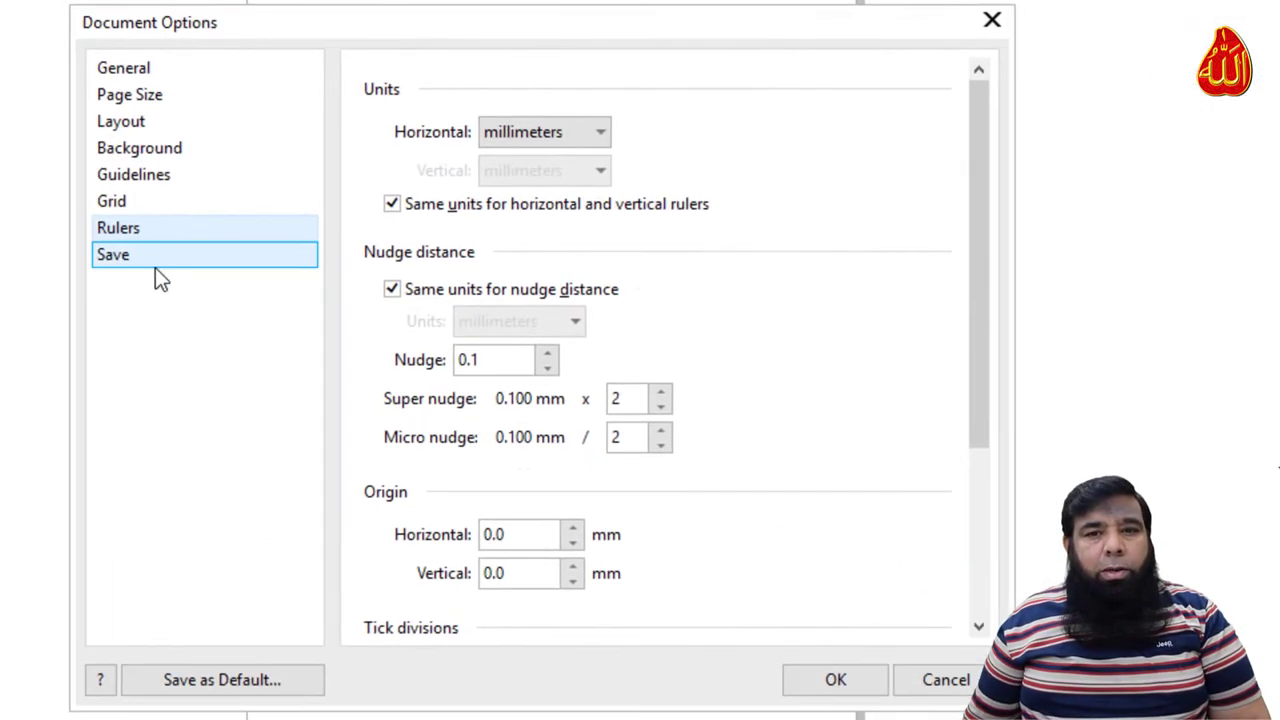
click(538, 131)
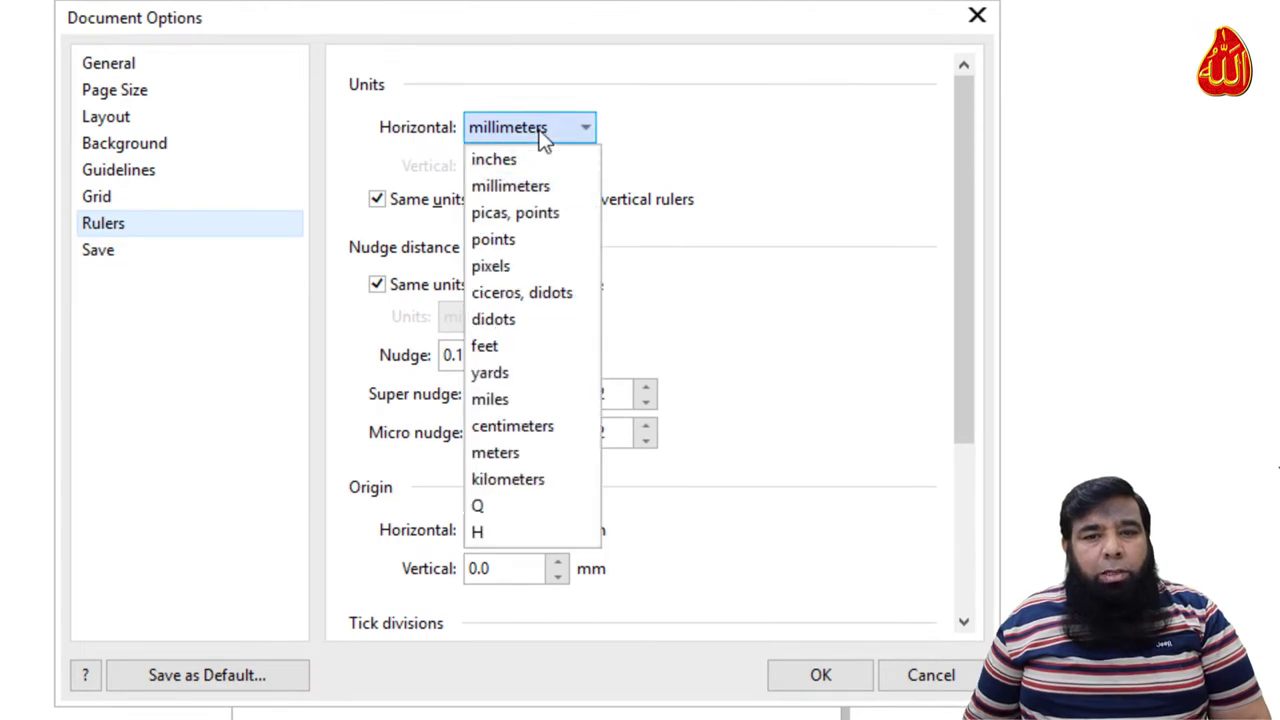
click(523, 265)
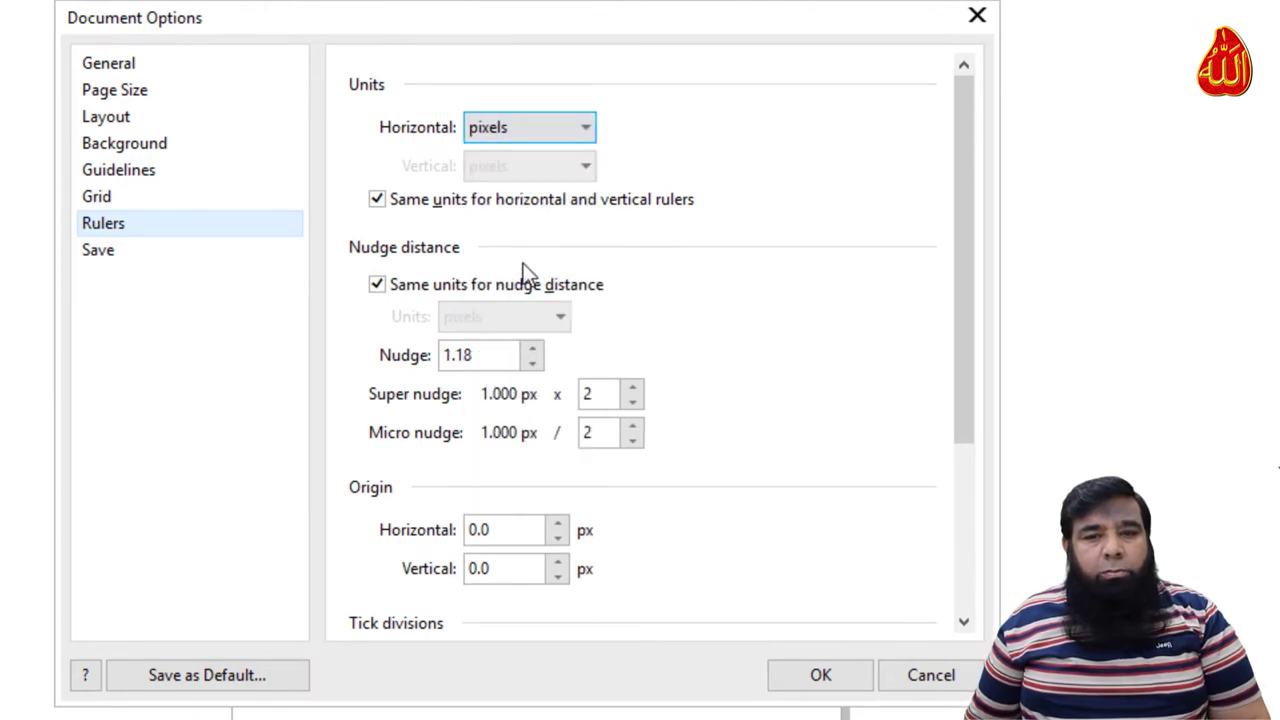
click(822, 690)
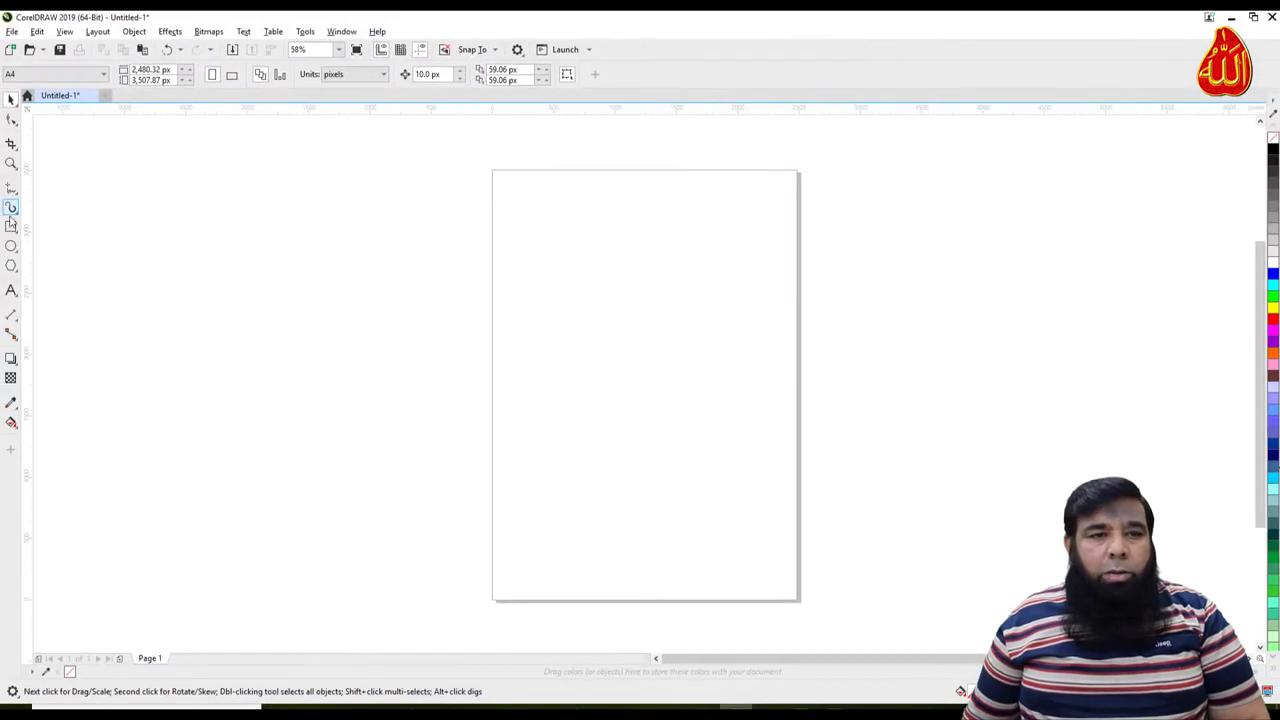
Draw a rectangle and size it to 1080 × 1080 px in the property bar.
click(11, 227)
drag(556, 226, 704, 385)
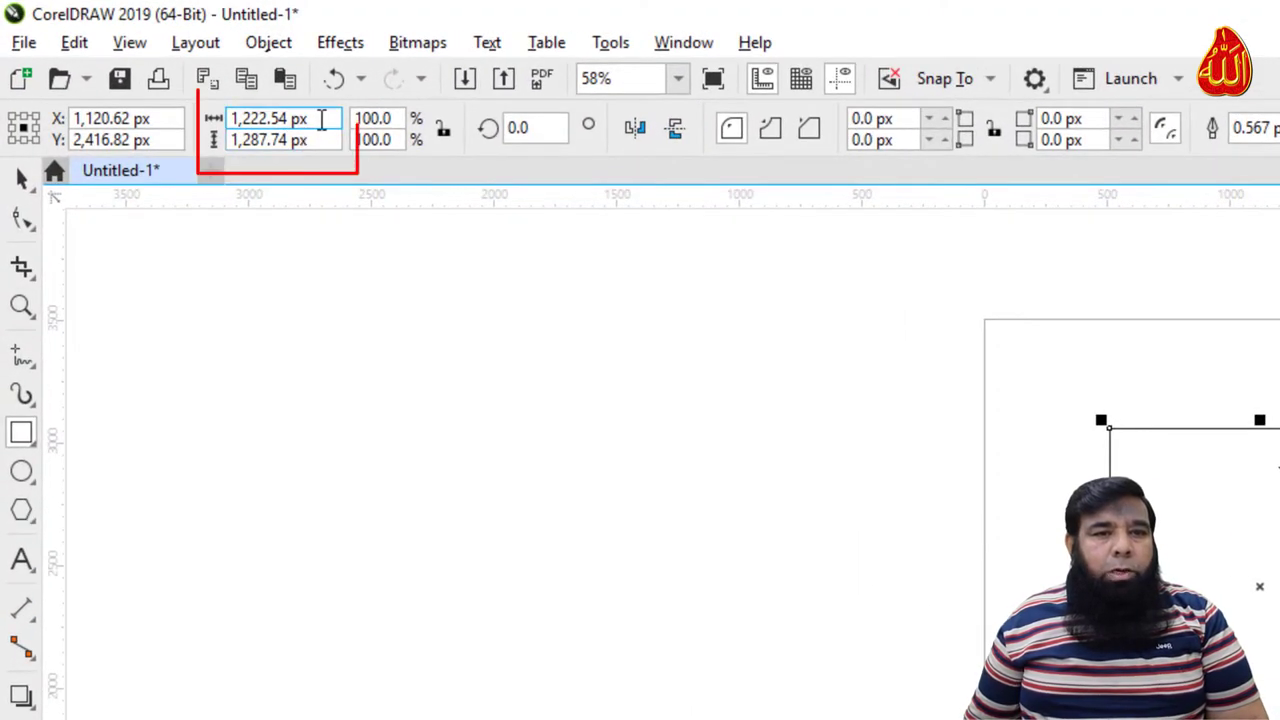
click(322, 118)
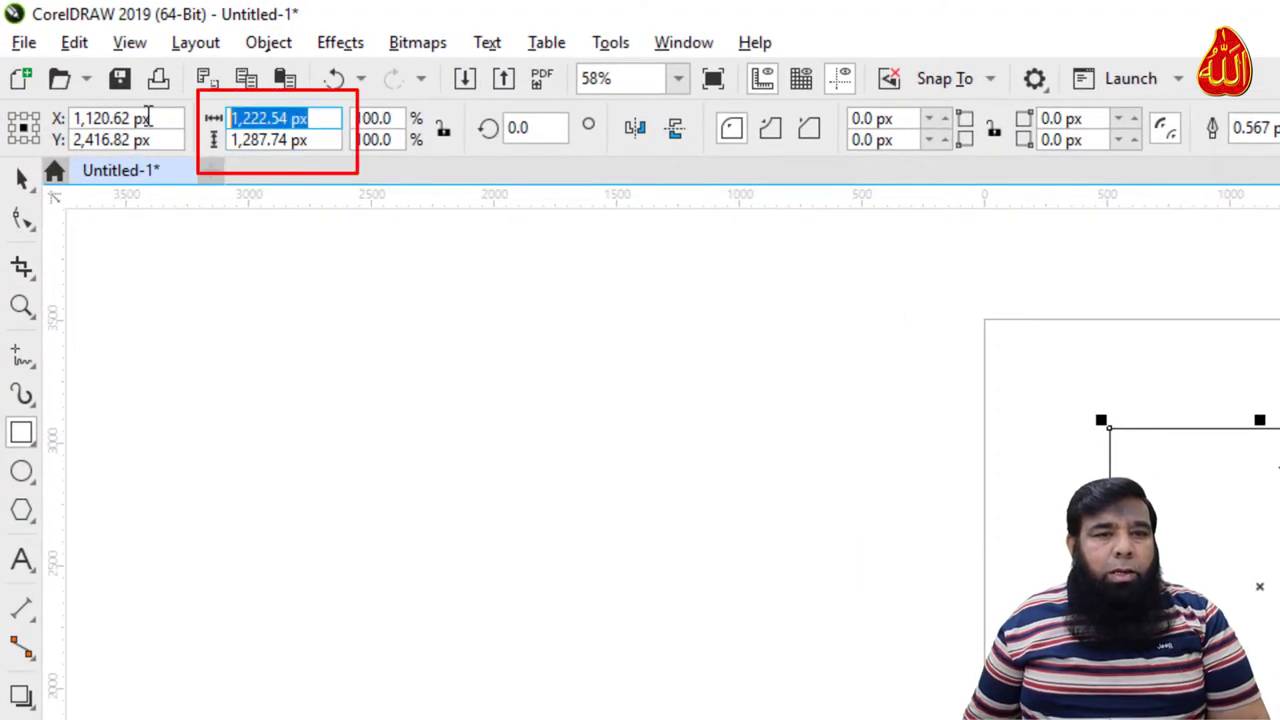
text(1080)
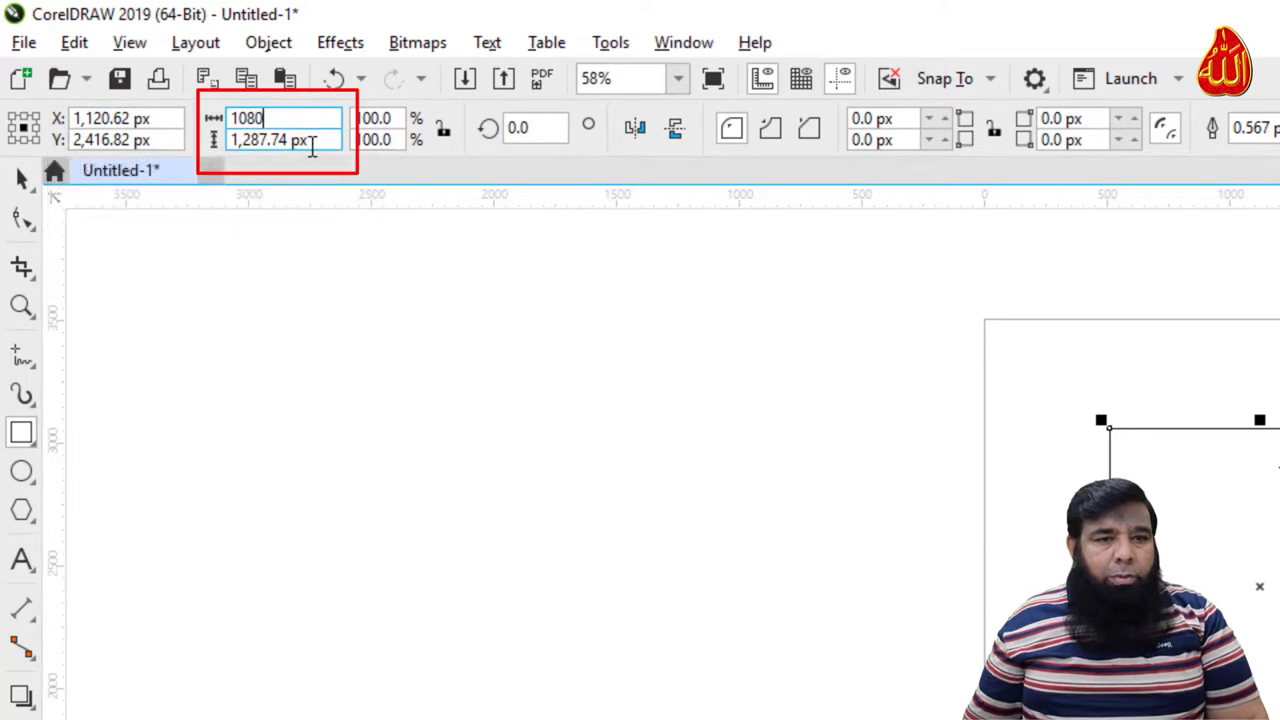
drag(309, 141, 187, 133)
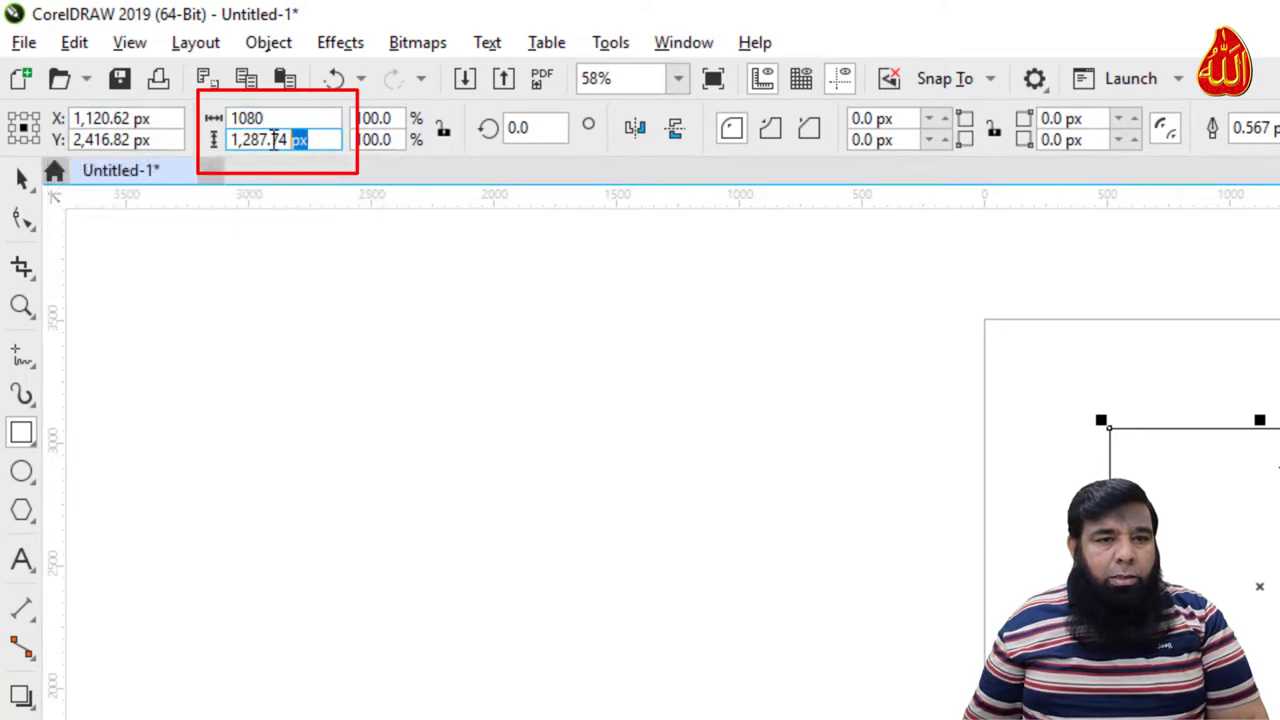
text(1,080)
key(Return)
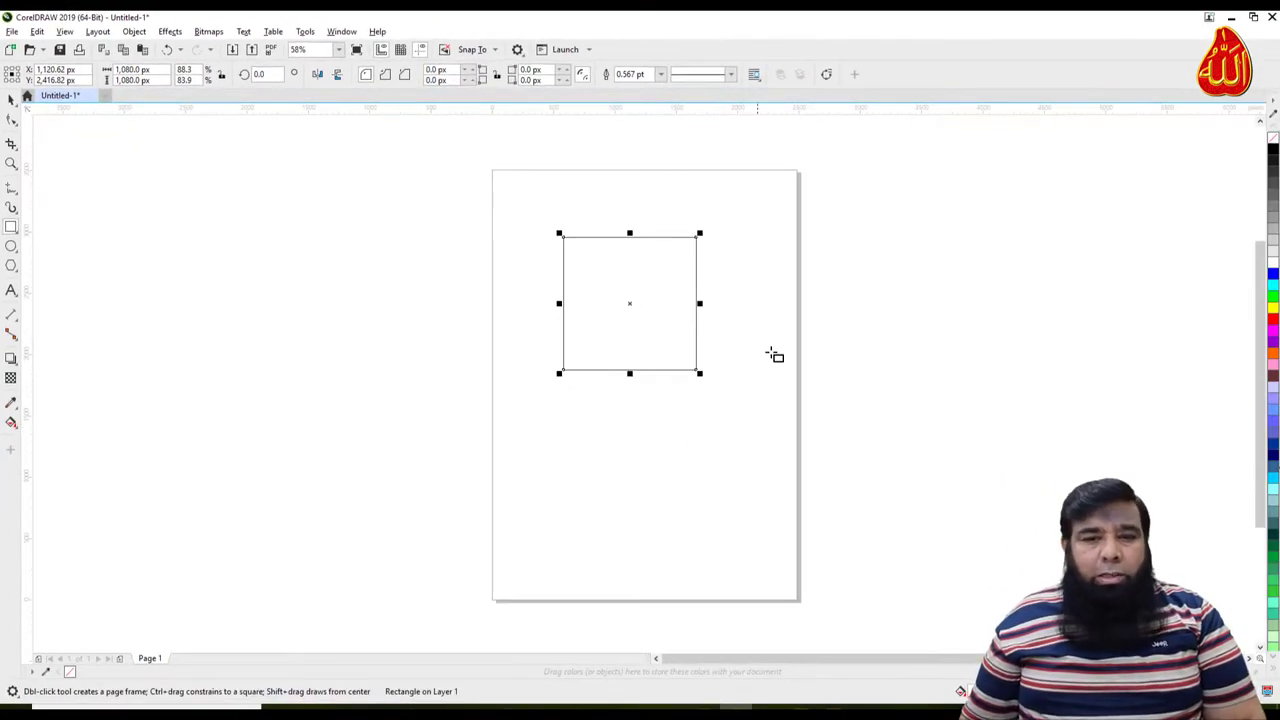
scroll(730, 298, up, 3)
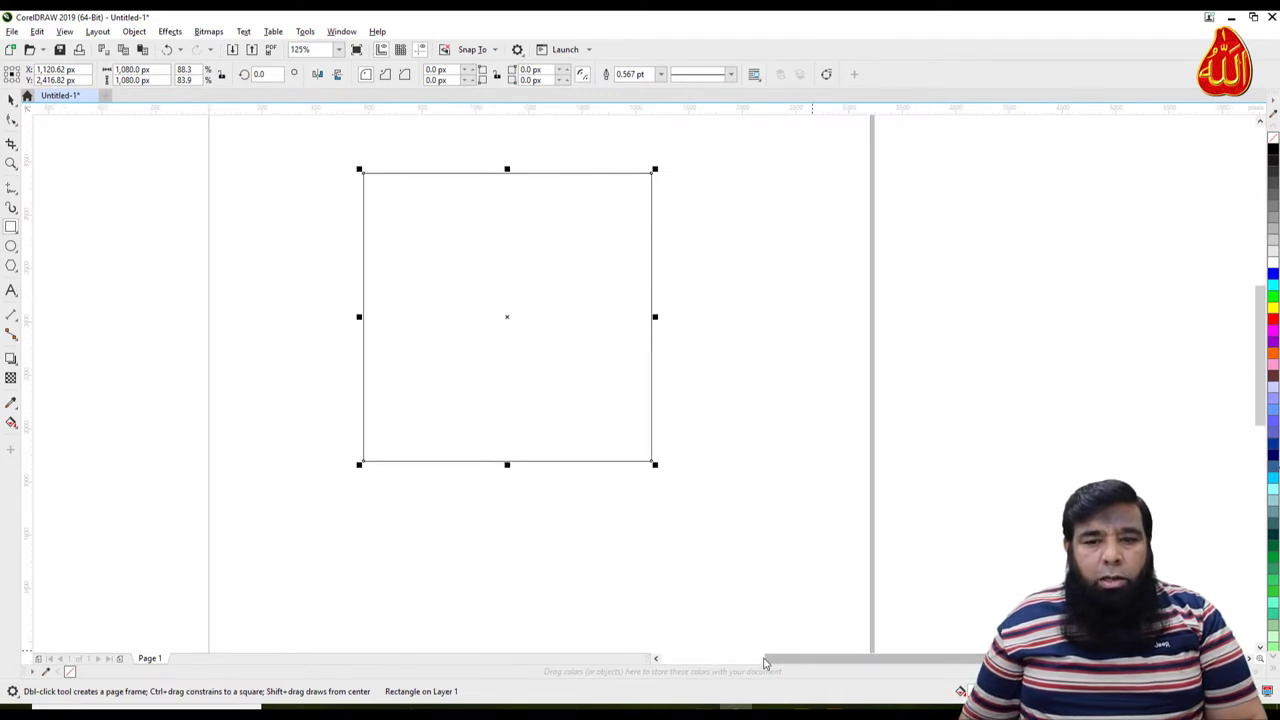
Draw a 2-Point Line from the square's top-right corner to its bottom-left corner.
click(658, 660)
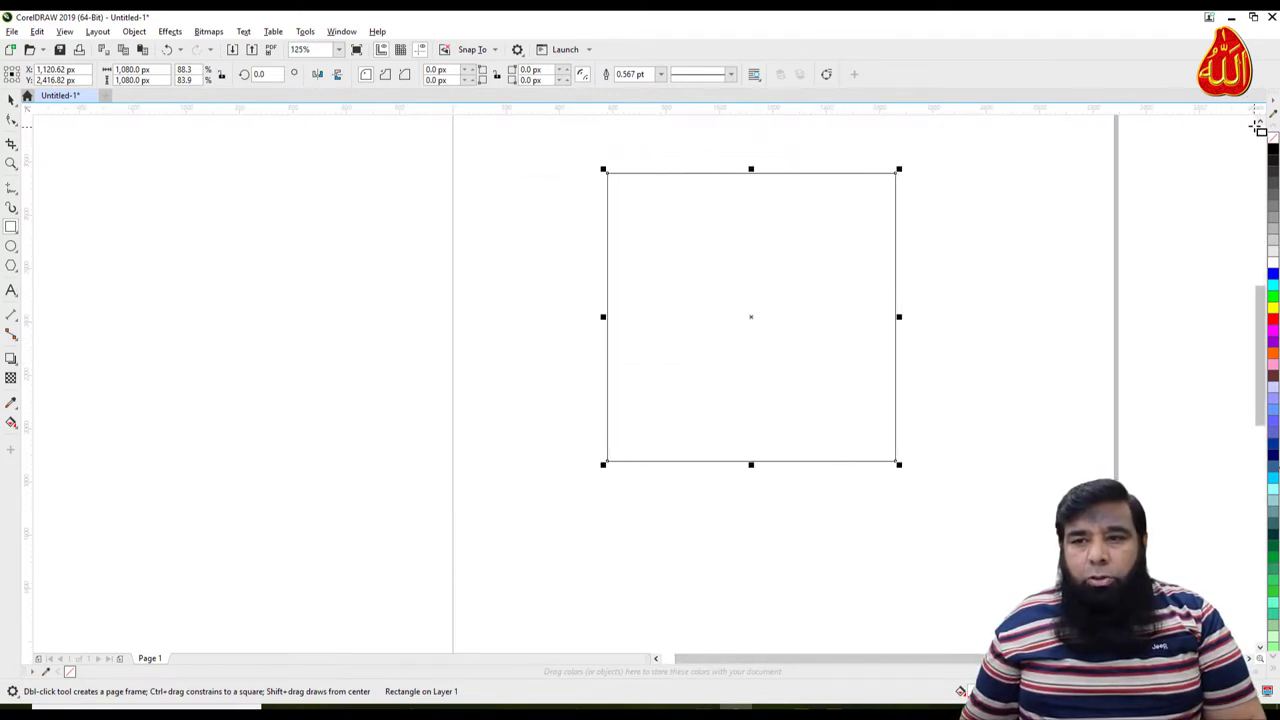
click(1260, 120)
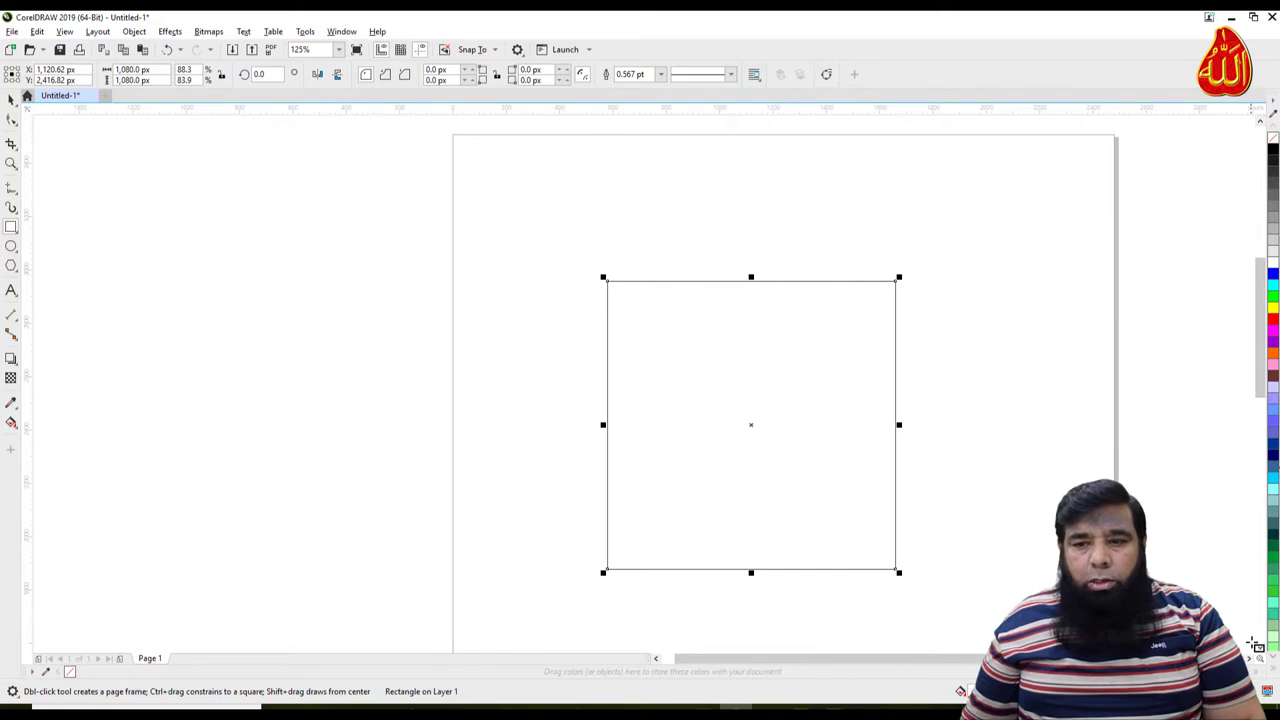
click(1260, 649)
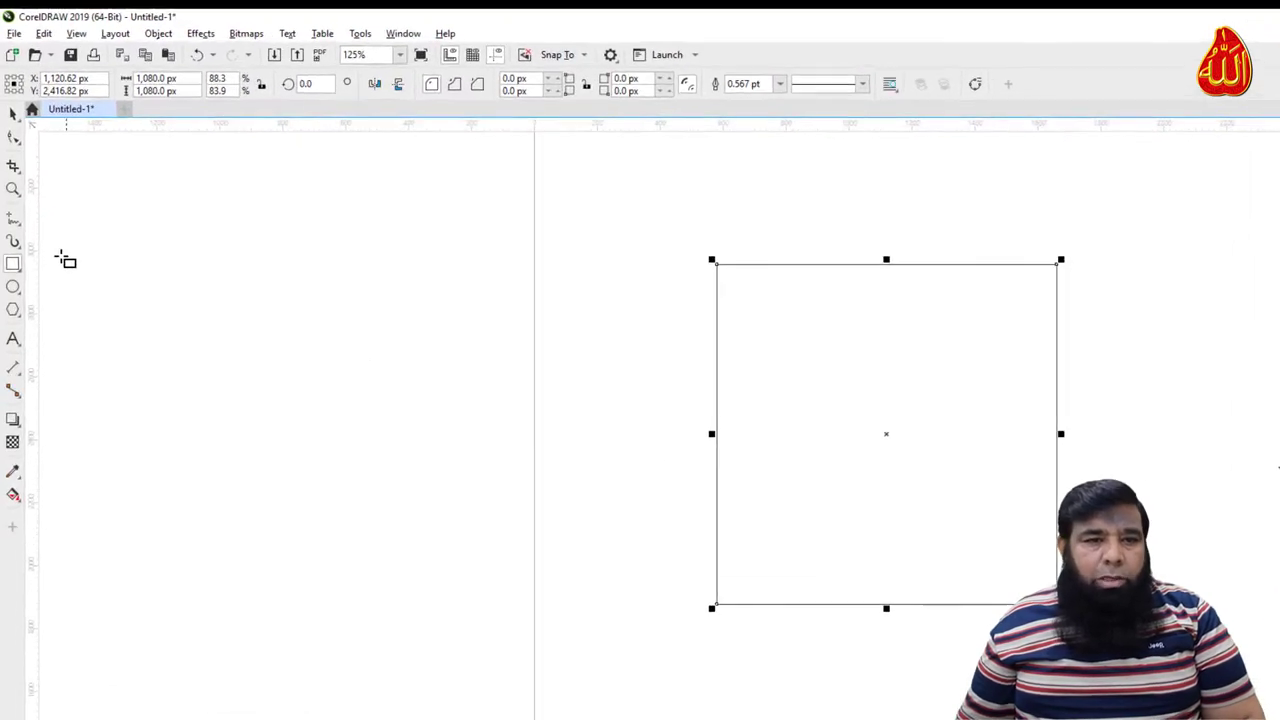
click(15, 193)
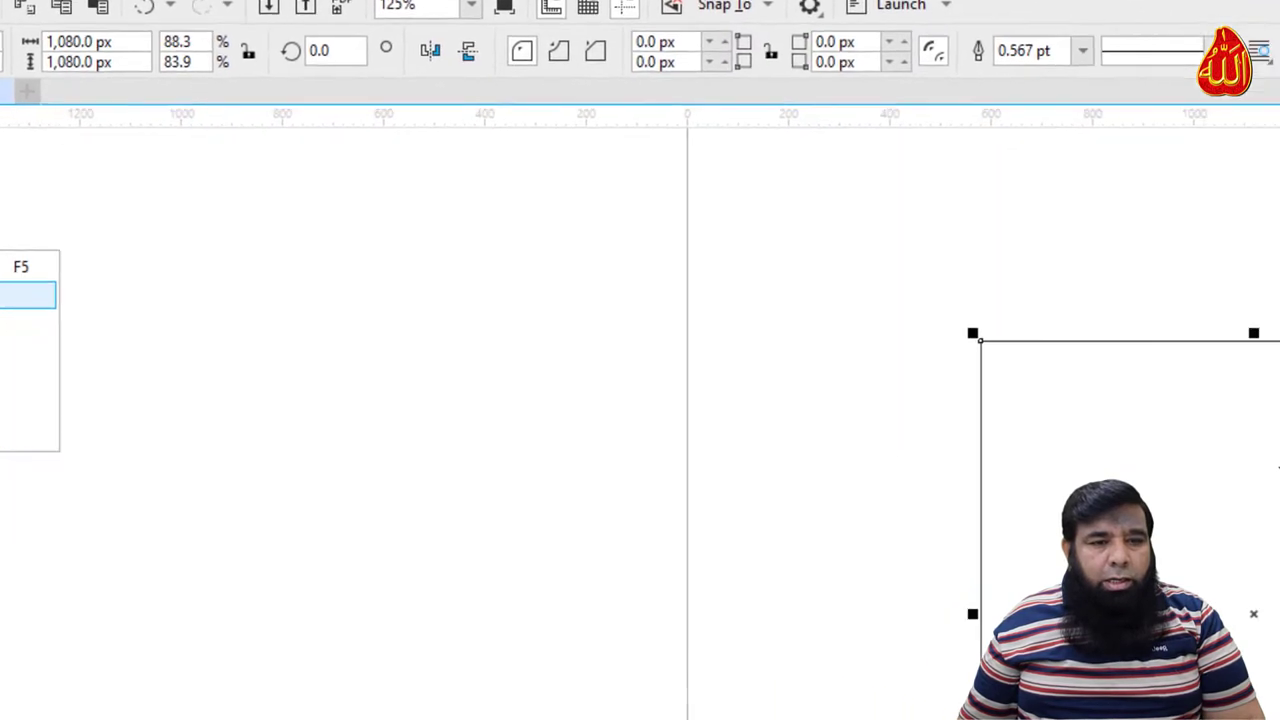
click(109, 389)
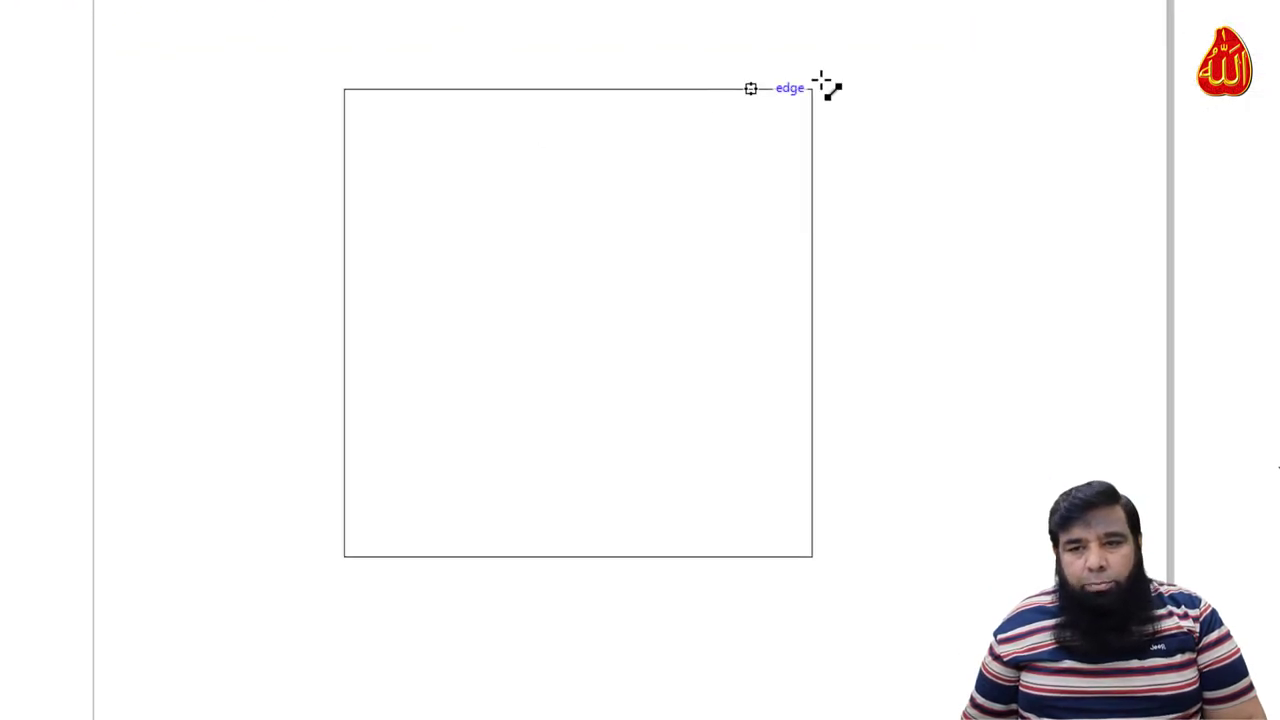
mouse_move(818, 82)
mouse_down()
mouse_move(472, 416)
mouse_move(318, 587)
mouse_up()
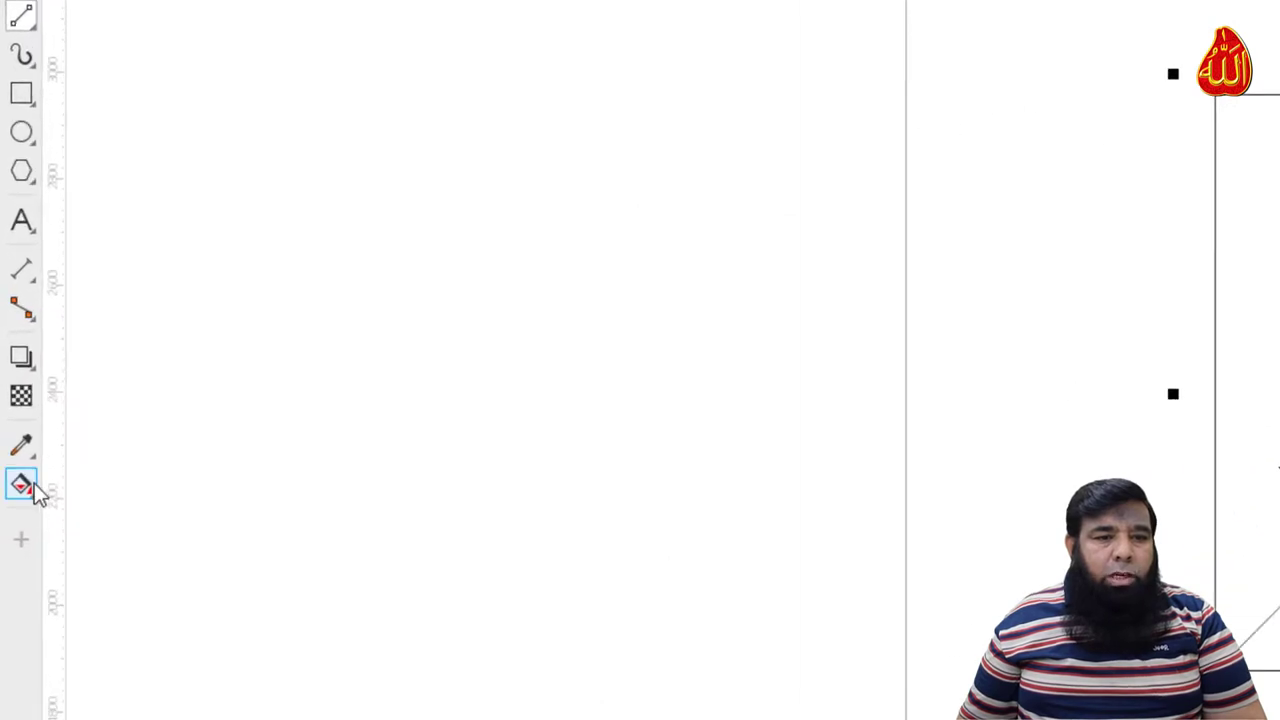
Smart Fill the upper-left triangle with bright orange.
click(31, 495)
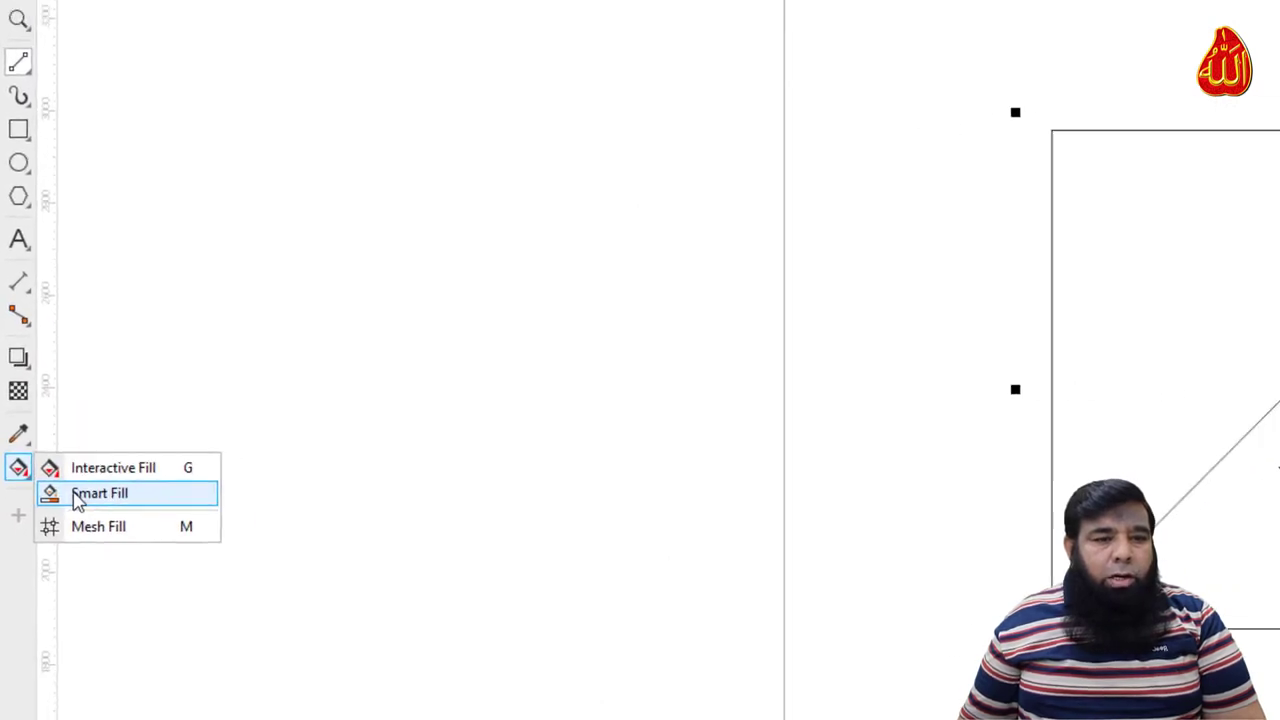
click(83, 433)
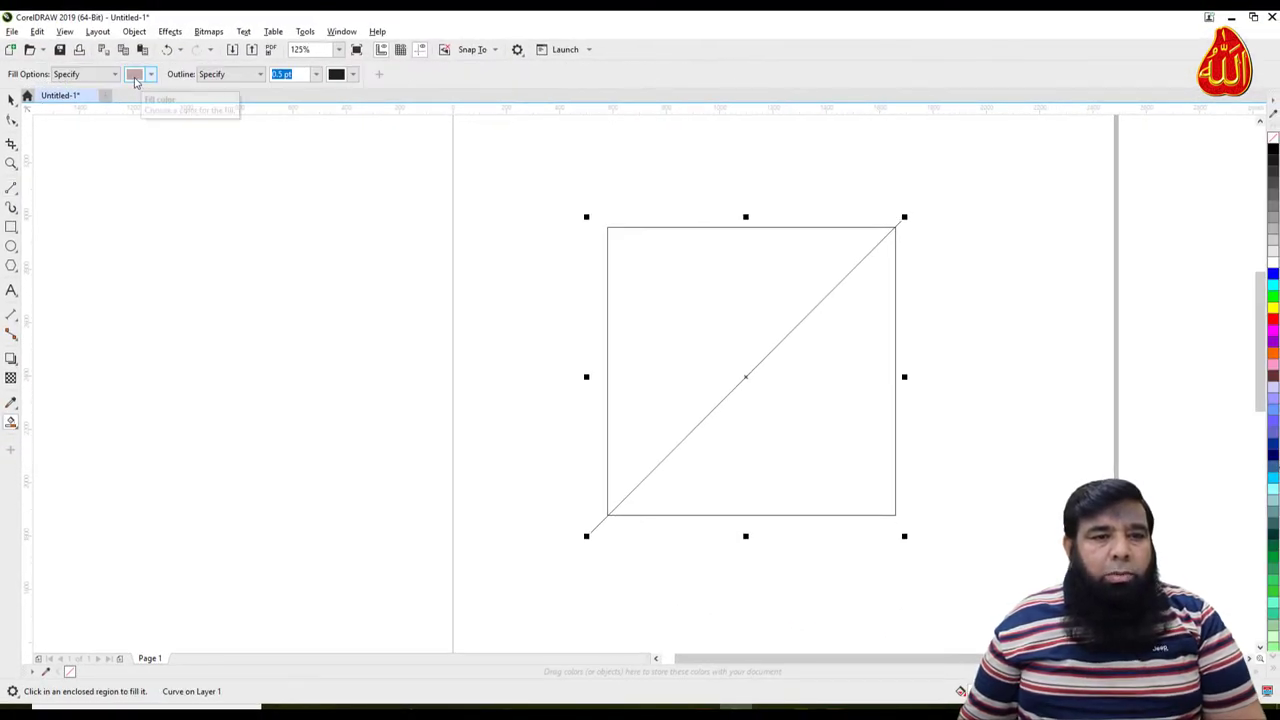
click(135, 78)
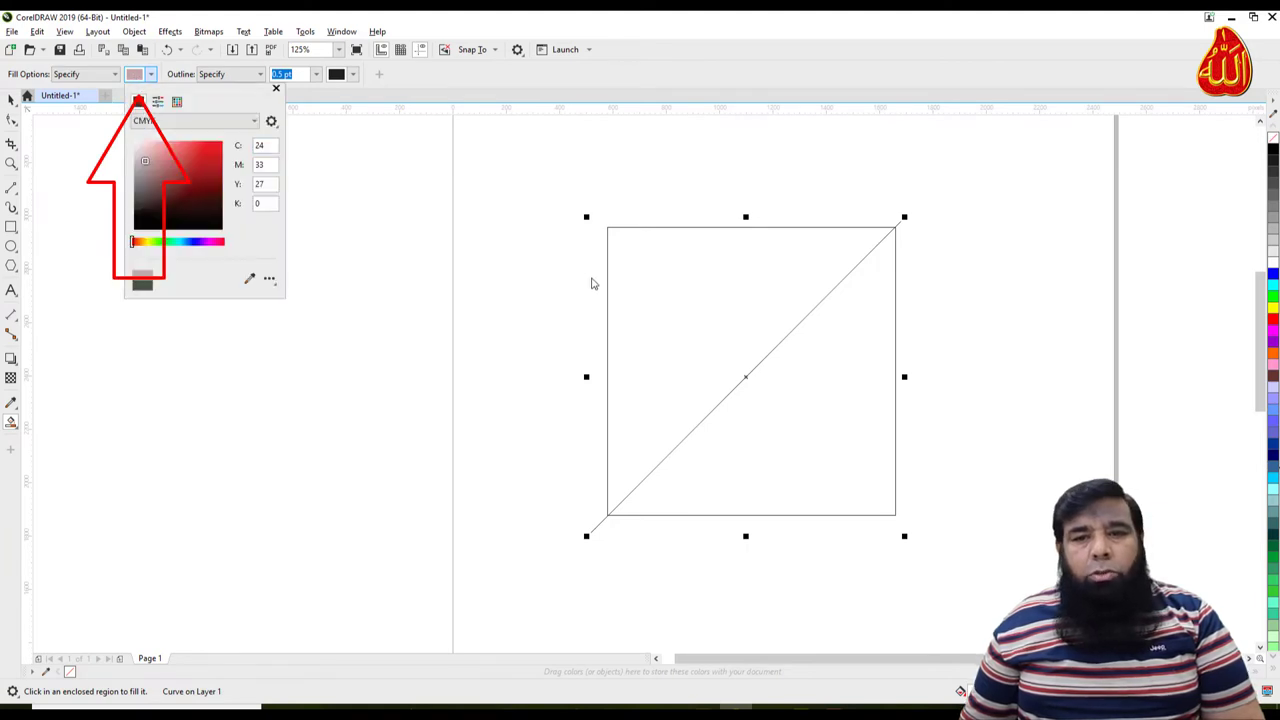
click(680, 258)
click(697, 275)
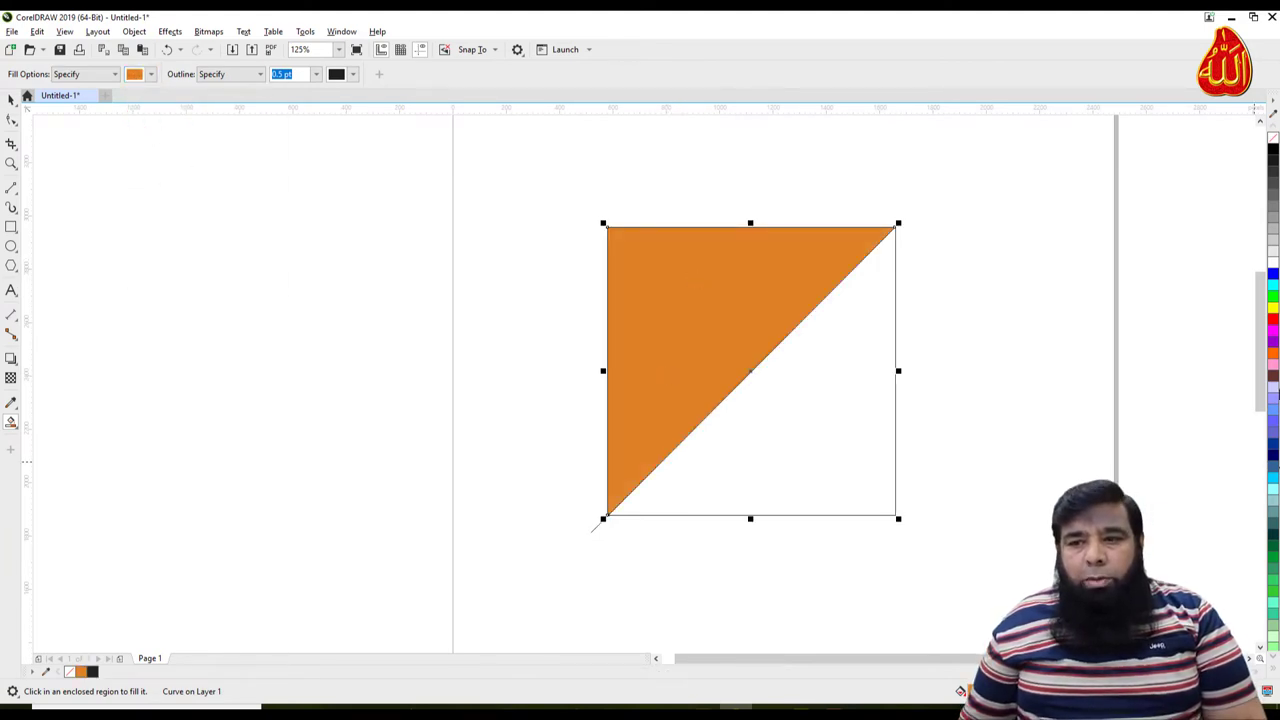
click(1273, 353)
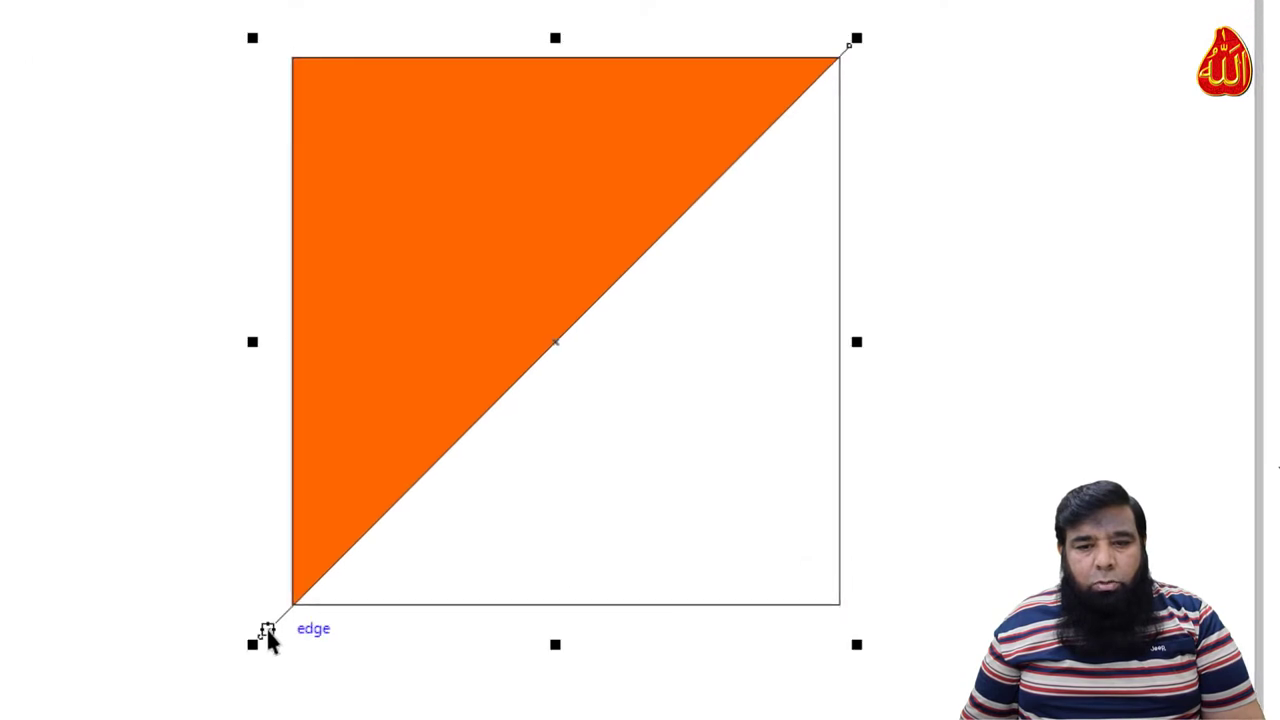
Duplicate the diagonal line and nudge the copy slightly to the right.
drag(268, 629, 277, 637)
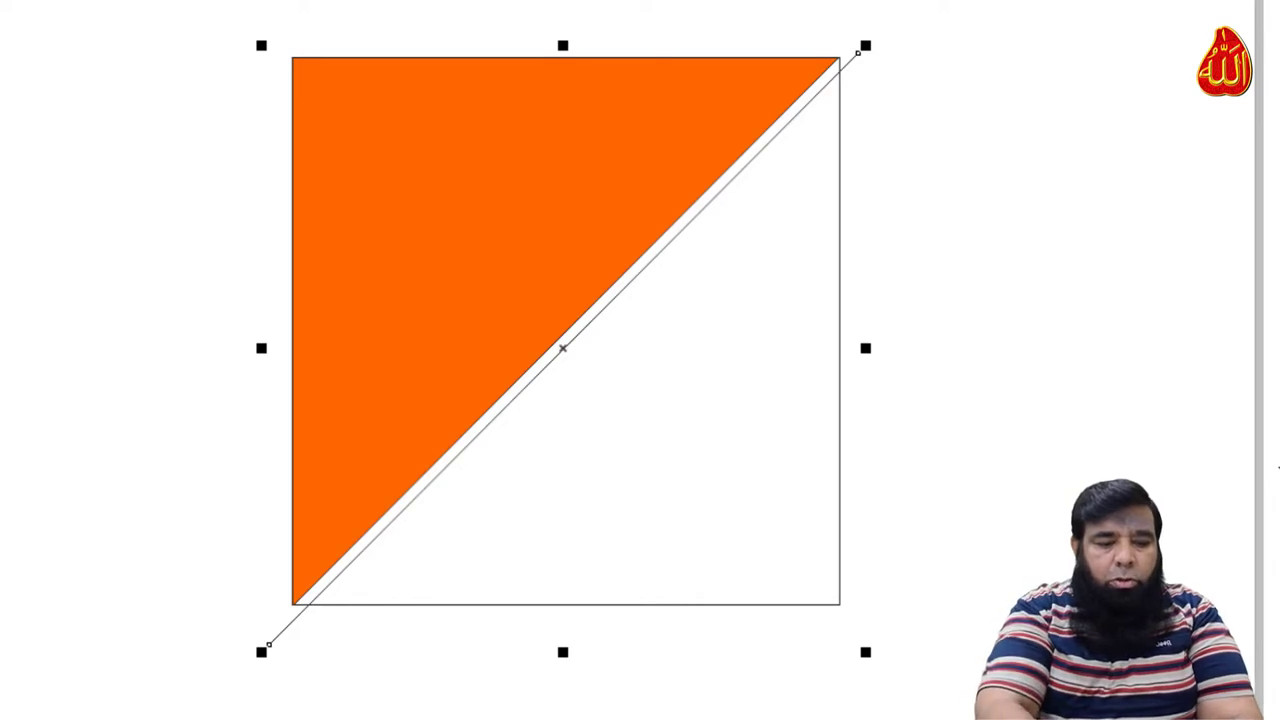
key(plus)
key(Right)
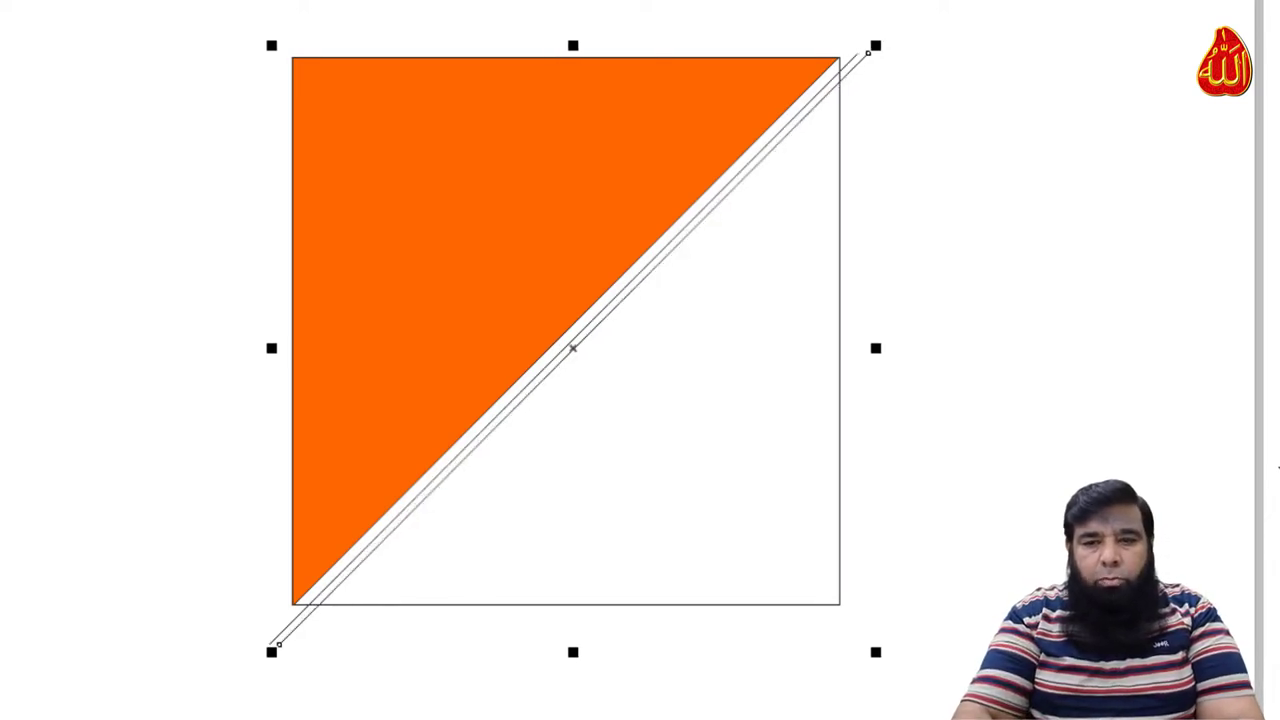
key(Right)
key(Right)
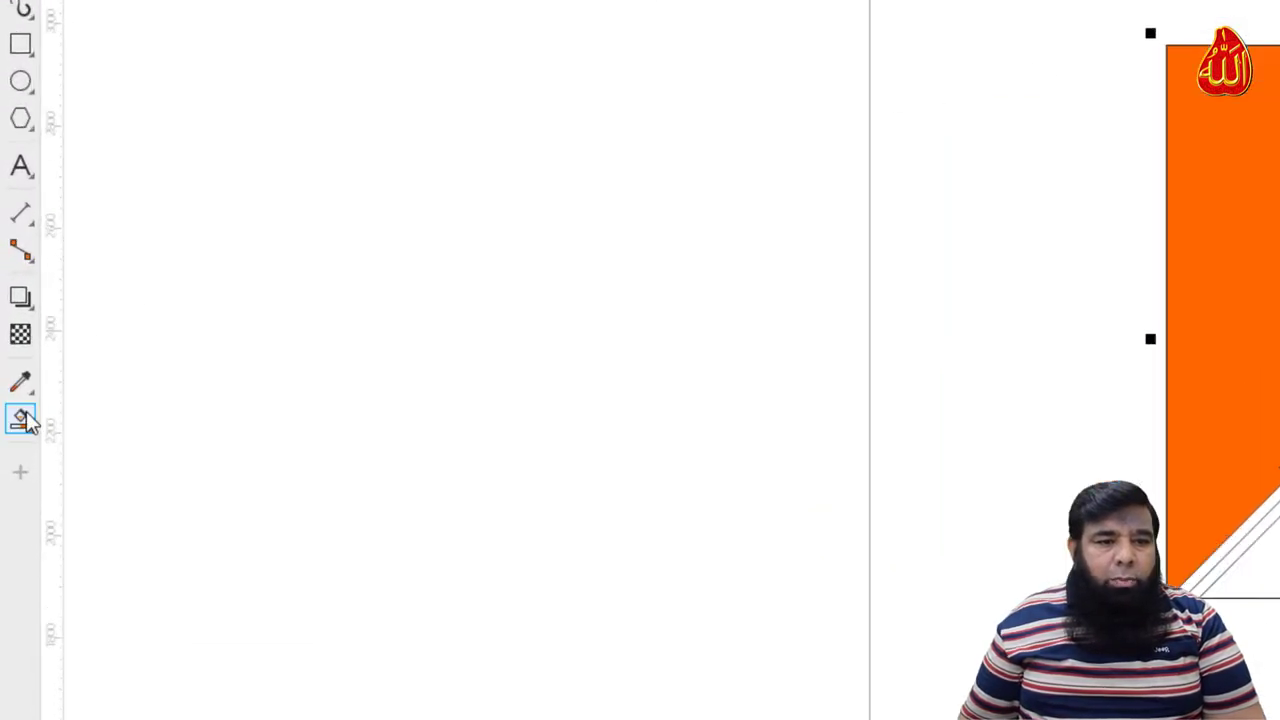
Smart Fill the thin strip between the two diagonals orange.
click(11, 421)
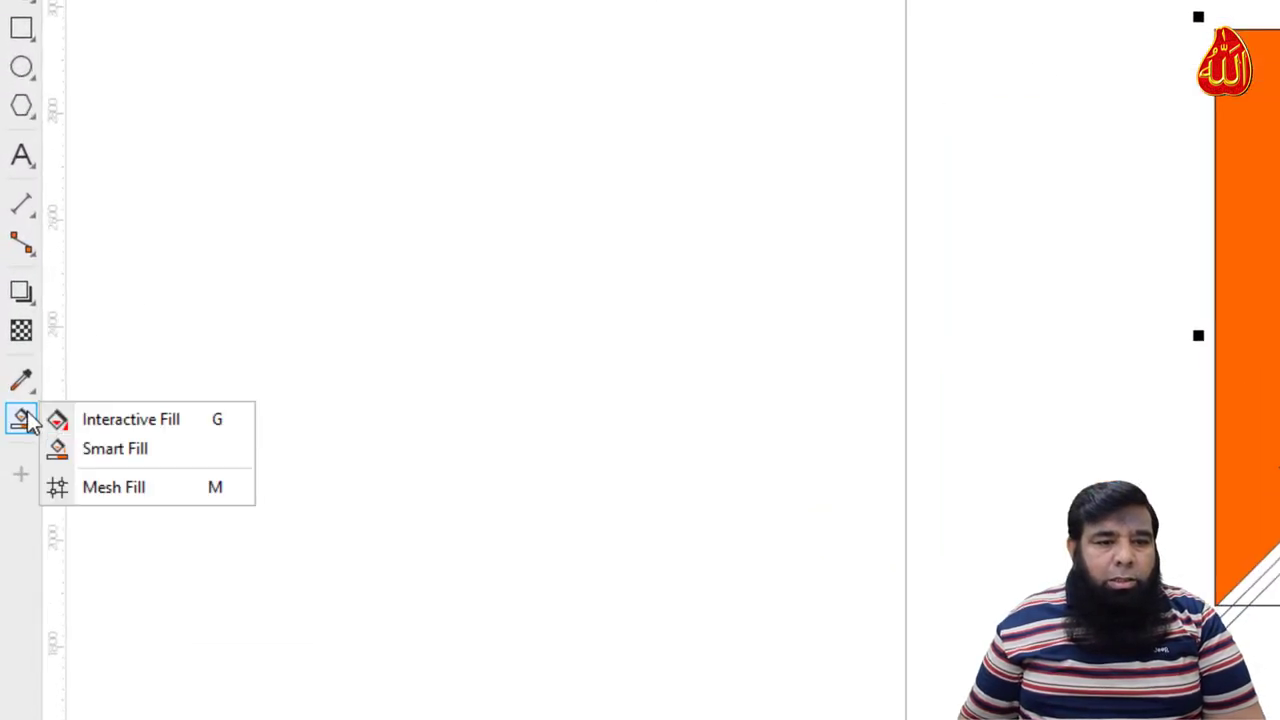
click(138, 449)
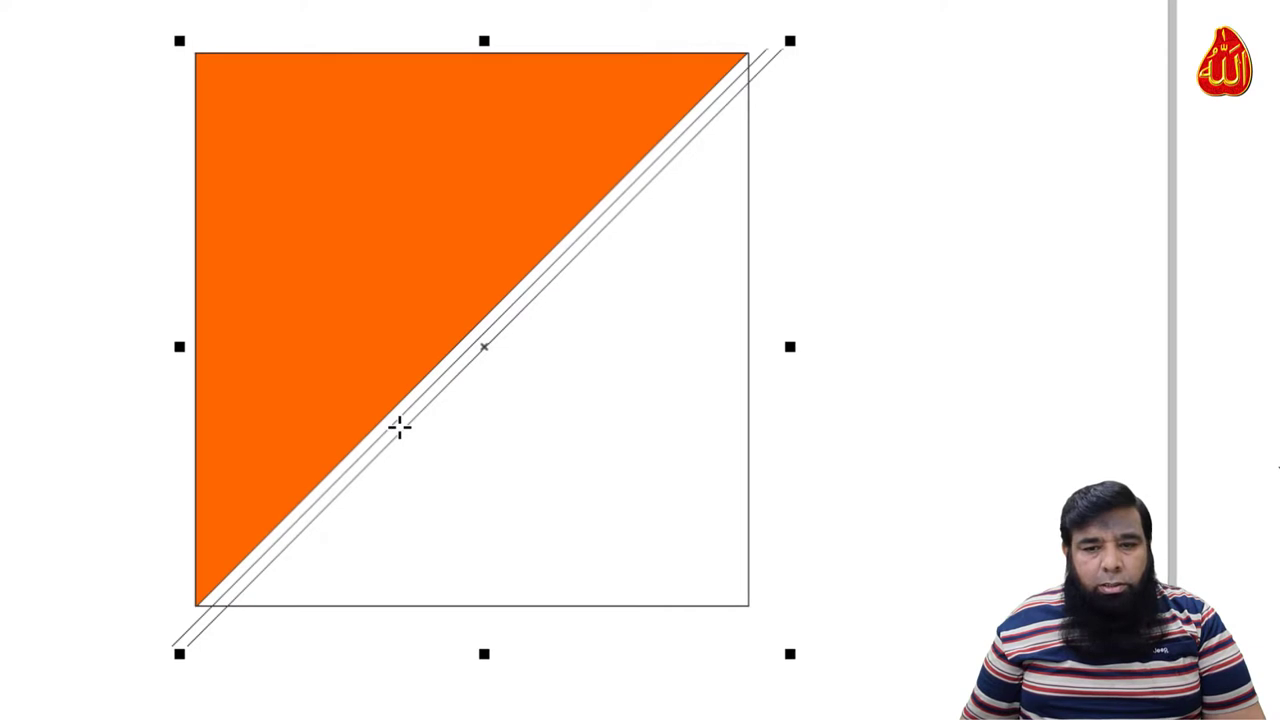
click(399, 427)
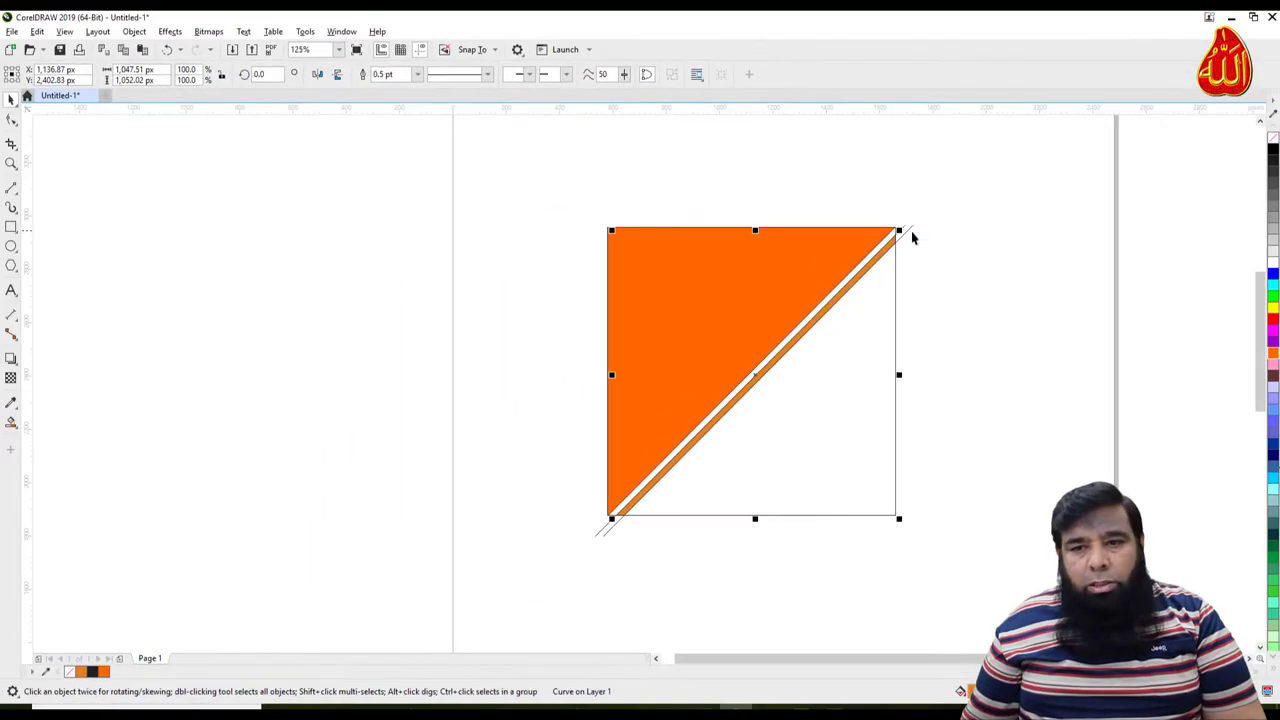
Select the diagonal stripe line, then select the orange triangle.
click(910, 233)
click(921, 229)
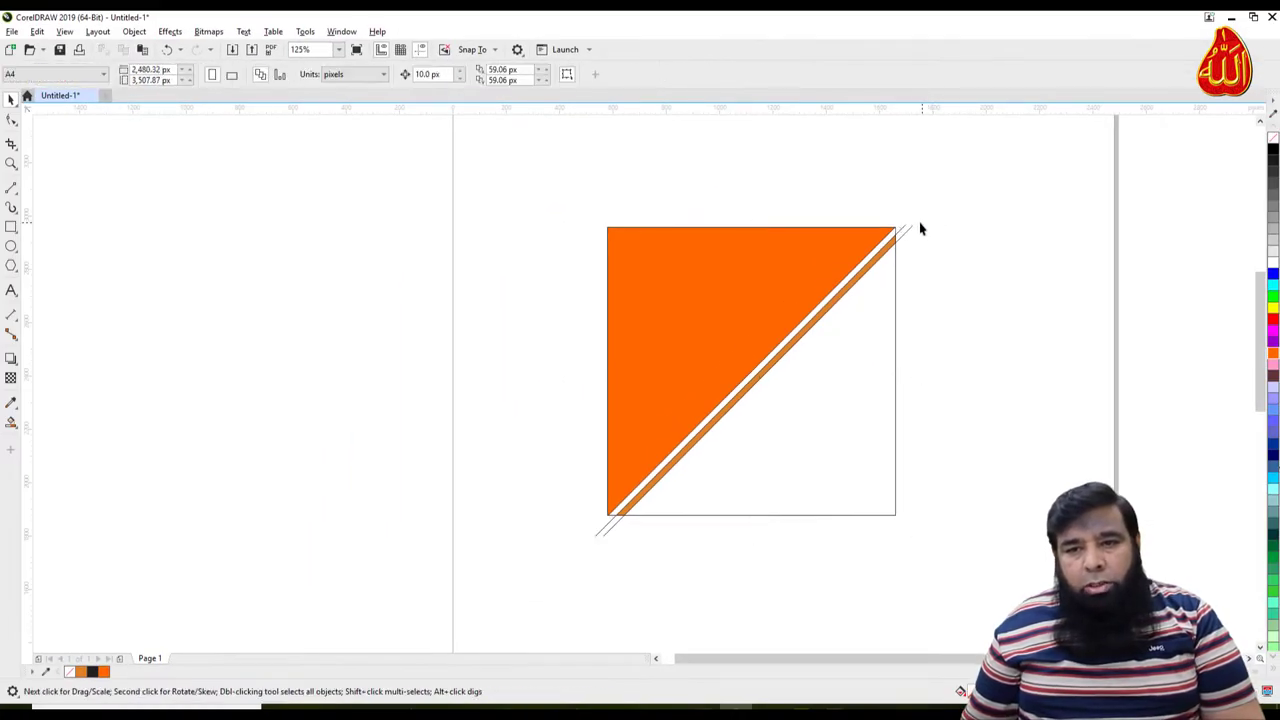
click(908, 233)
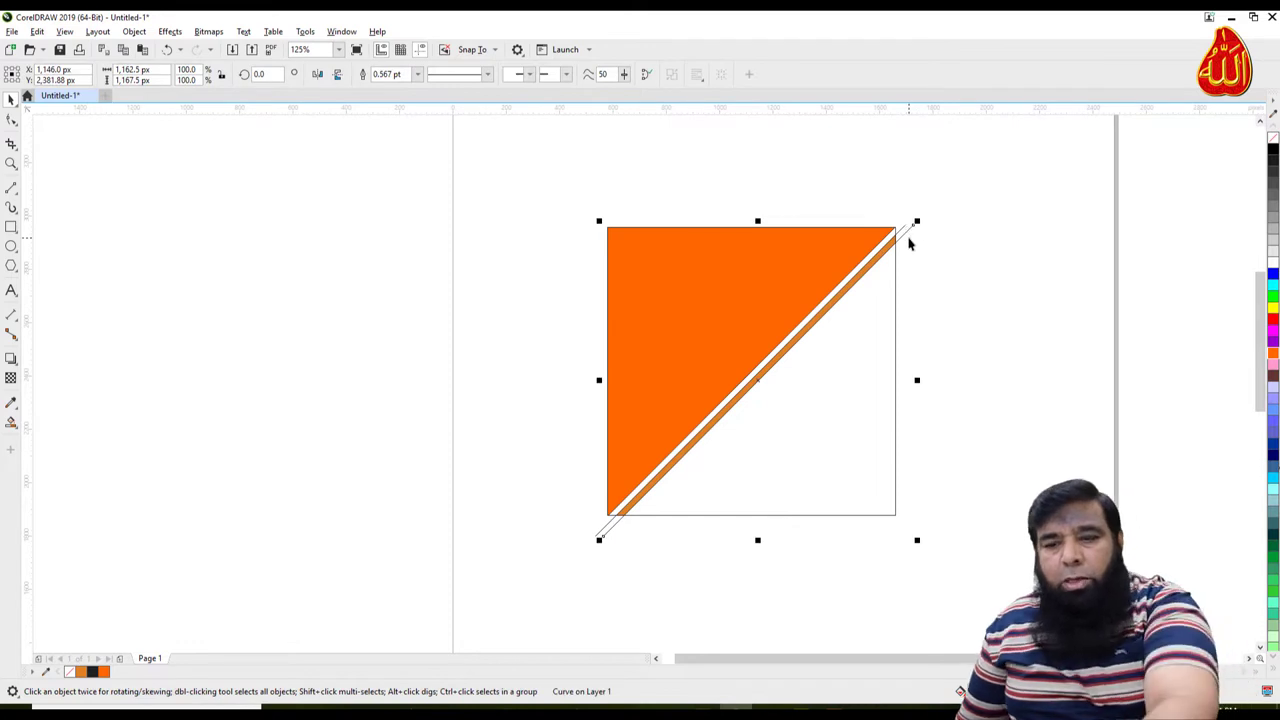
click(918, 228)
click(916, 228)
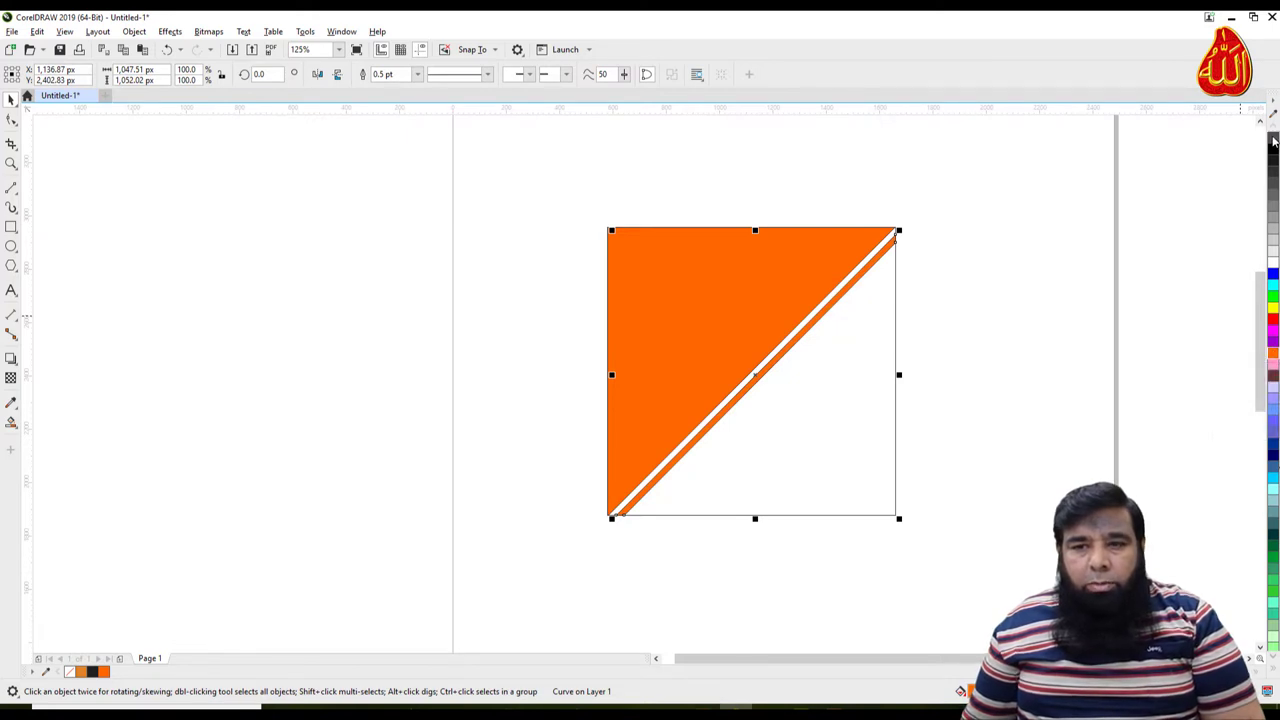
click(792, 265)
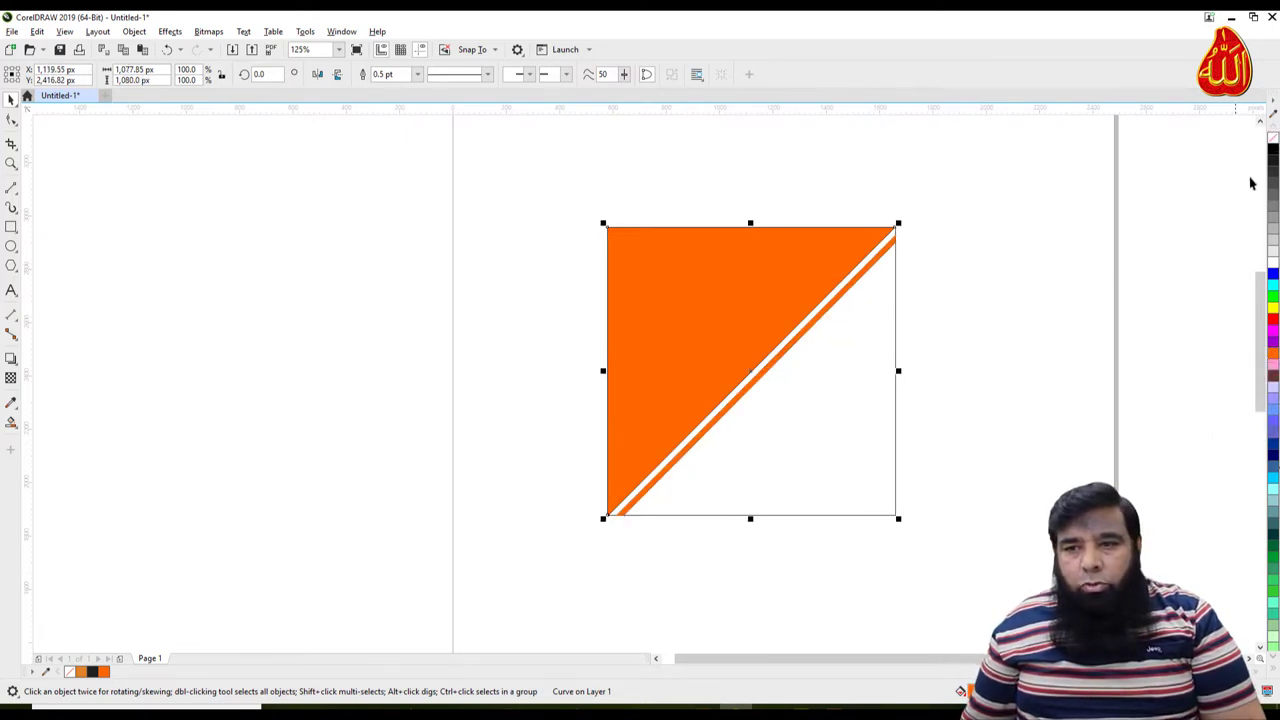
Remove the triangle's outline, group it with the stripe (Ctrl+G), and drag the group left.
right_click(1272, 142)
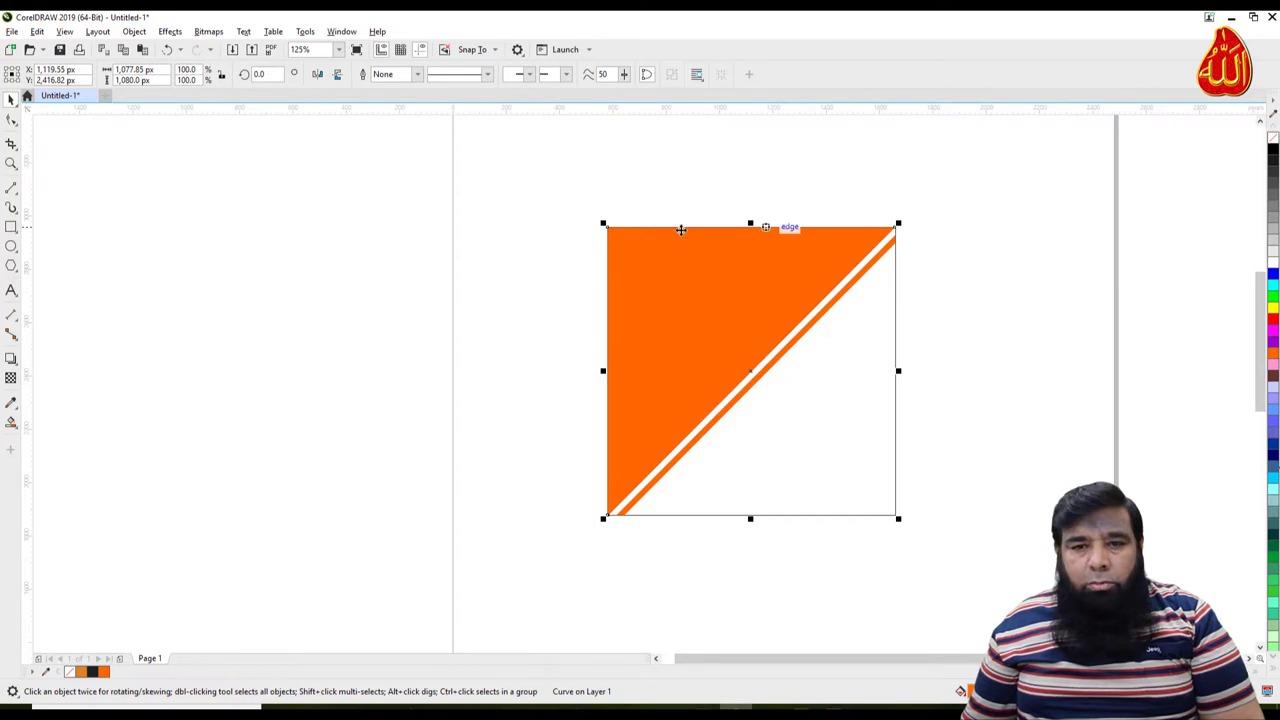
click(1055, 244)
click(853, 283)
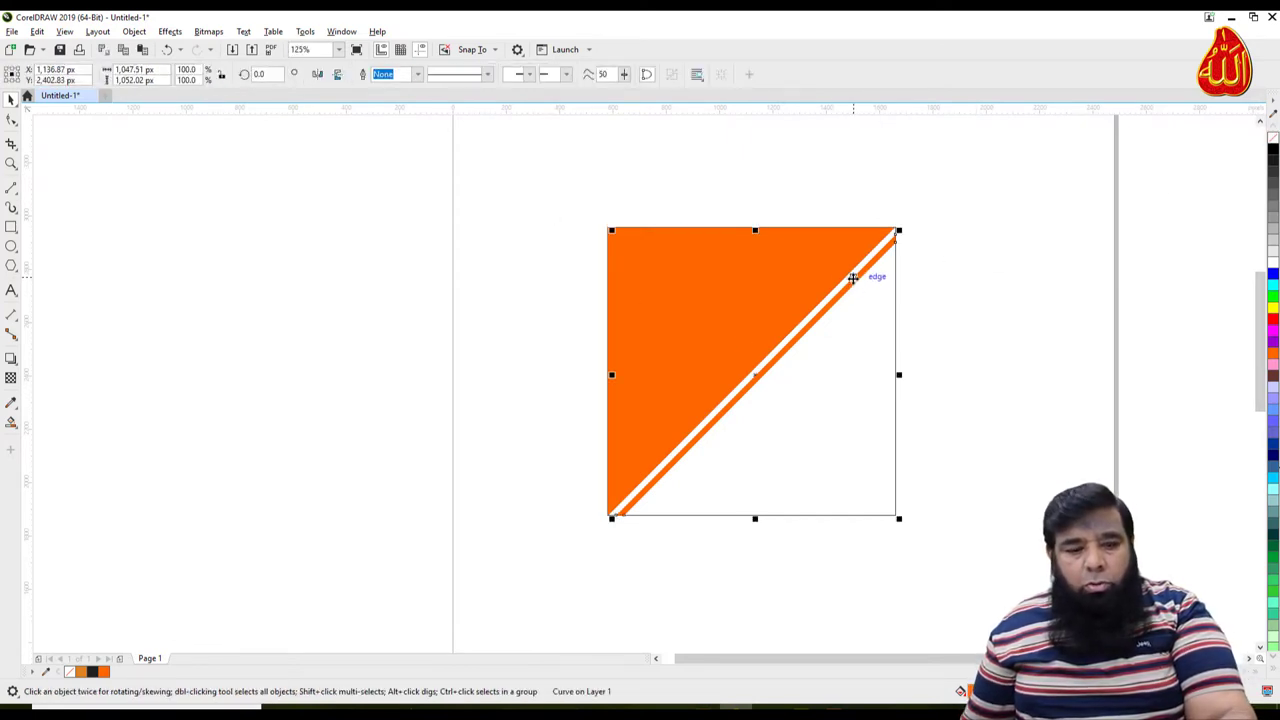
shift+click(752, 281)
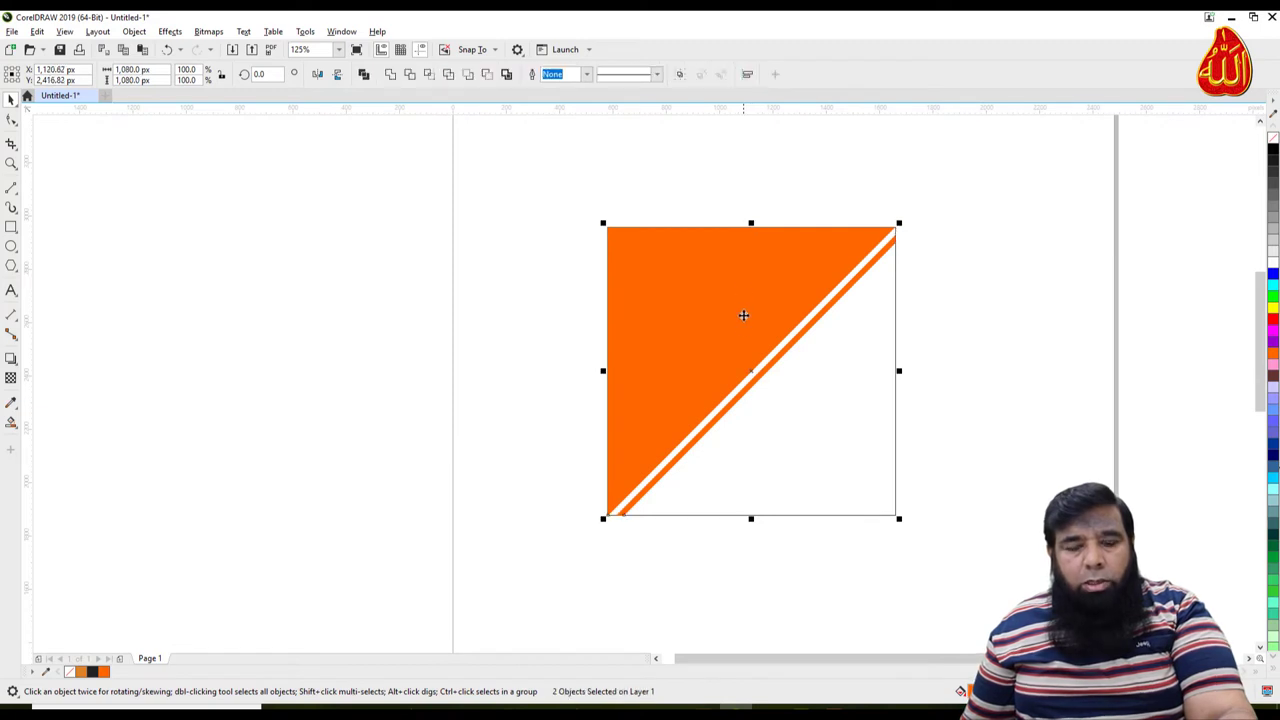
key(ctrl+g)
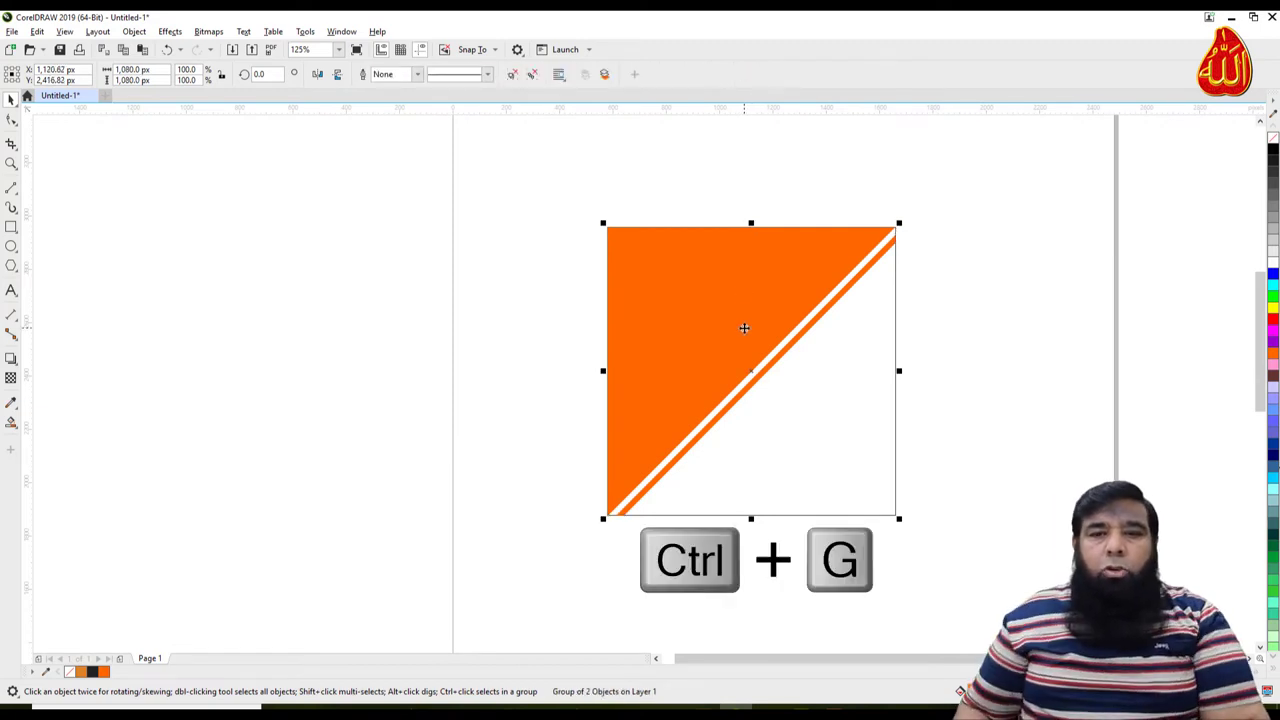
drag(724, 333, 402, 337)
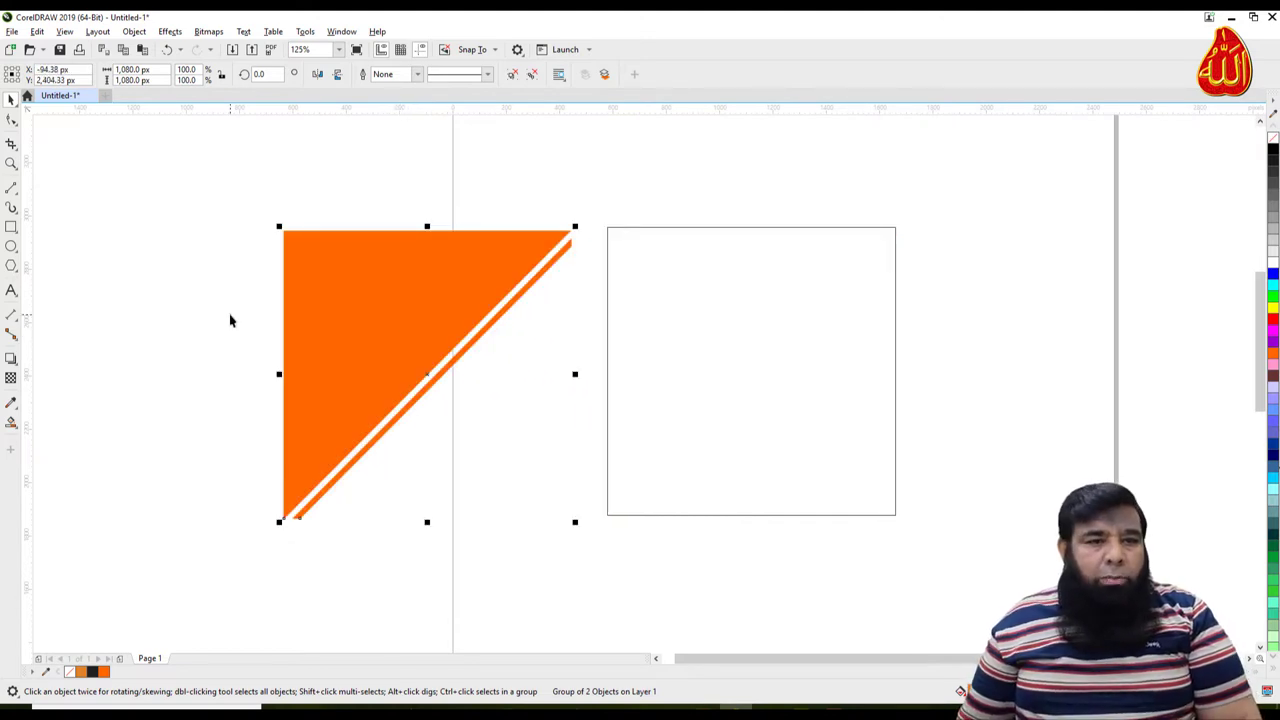
Draw a tall narrow rectangle inside the square's right edge and widen it slightly leftward.
click(11, 227)
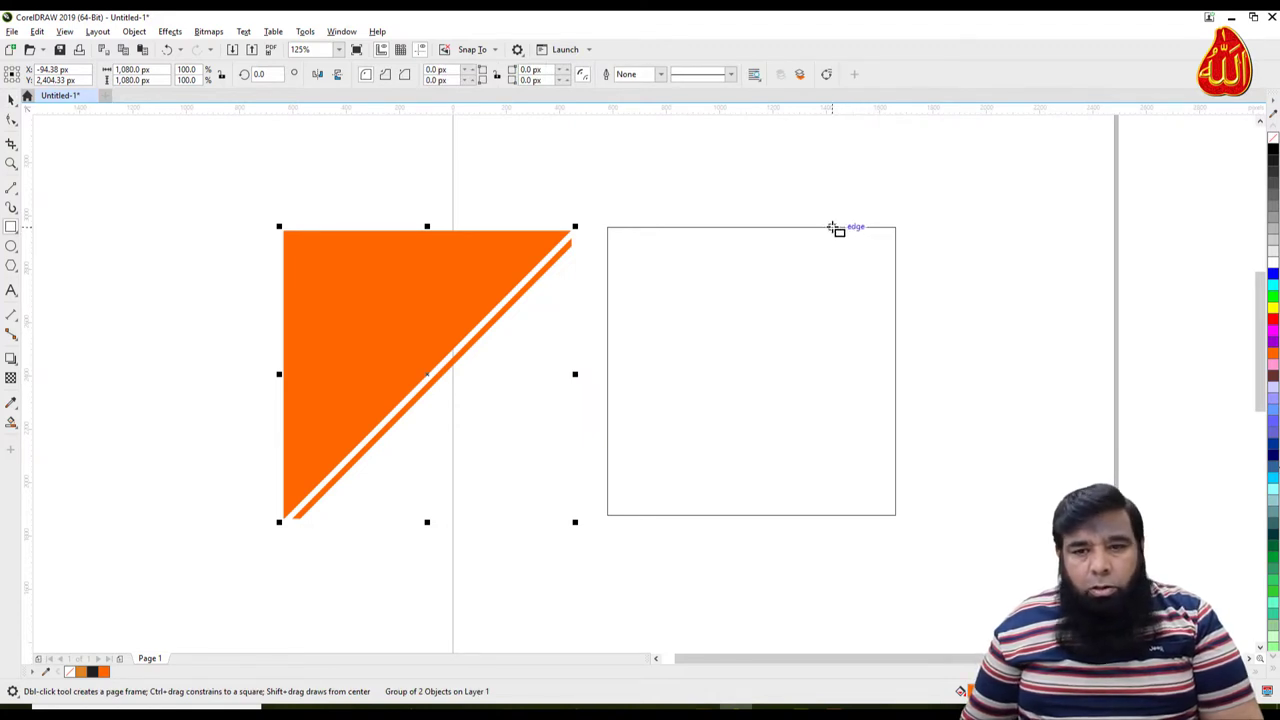
drag(832, 227, 897, 518)
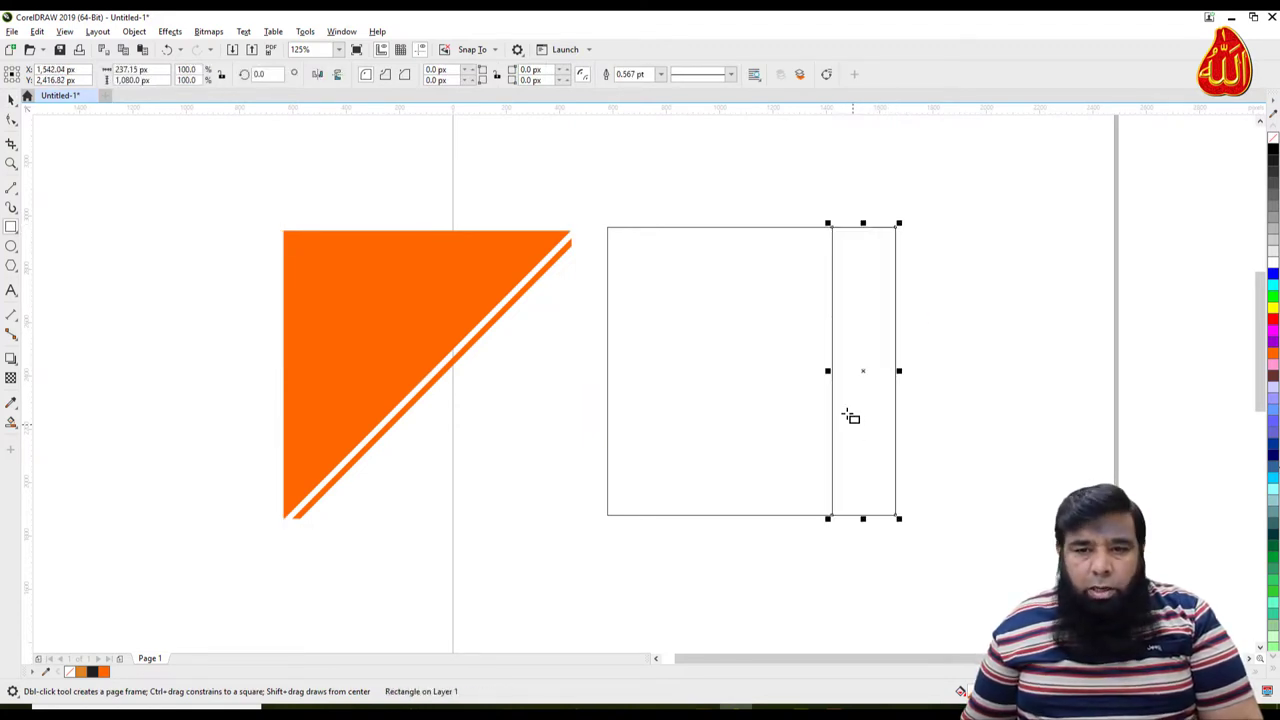
drag(828, 371, 820, 373)
key(space)
click(993, 392)
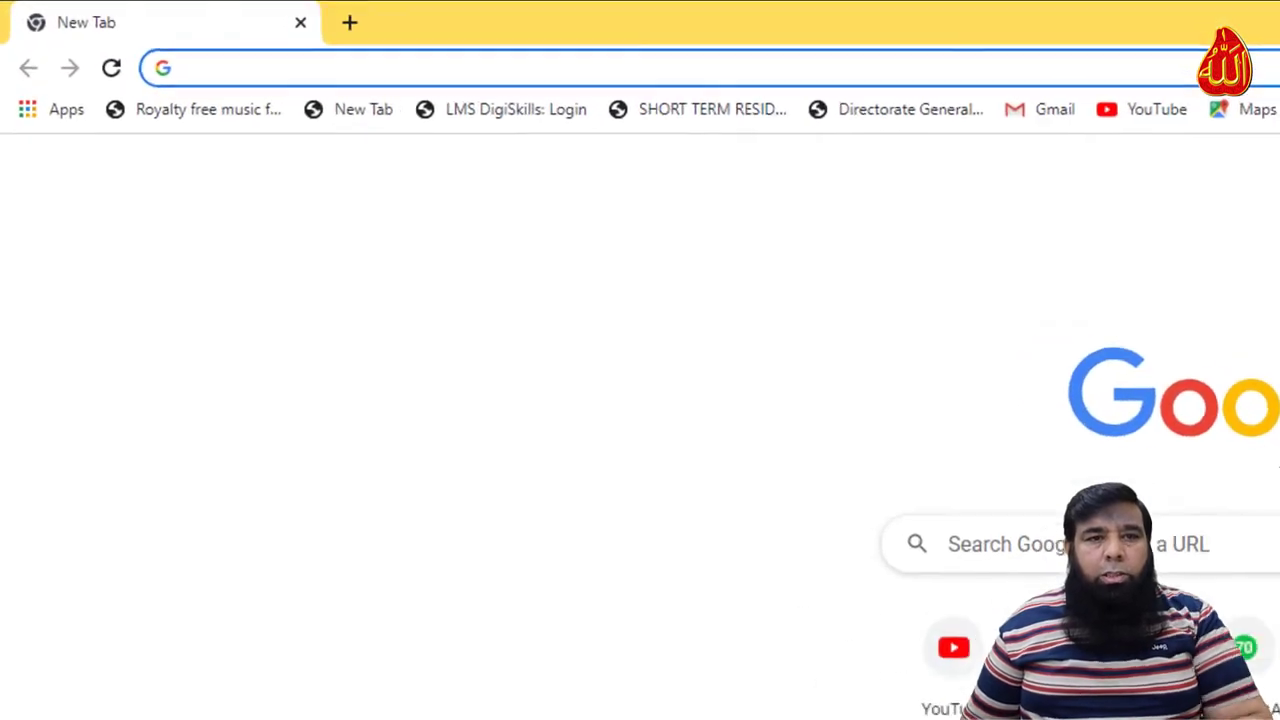
Open Unsplash and search for "computer lab".
text(un)
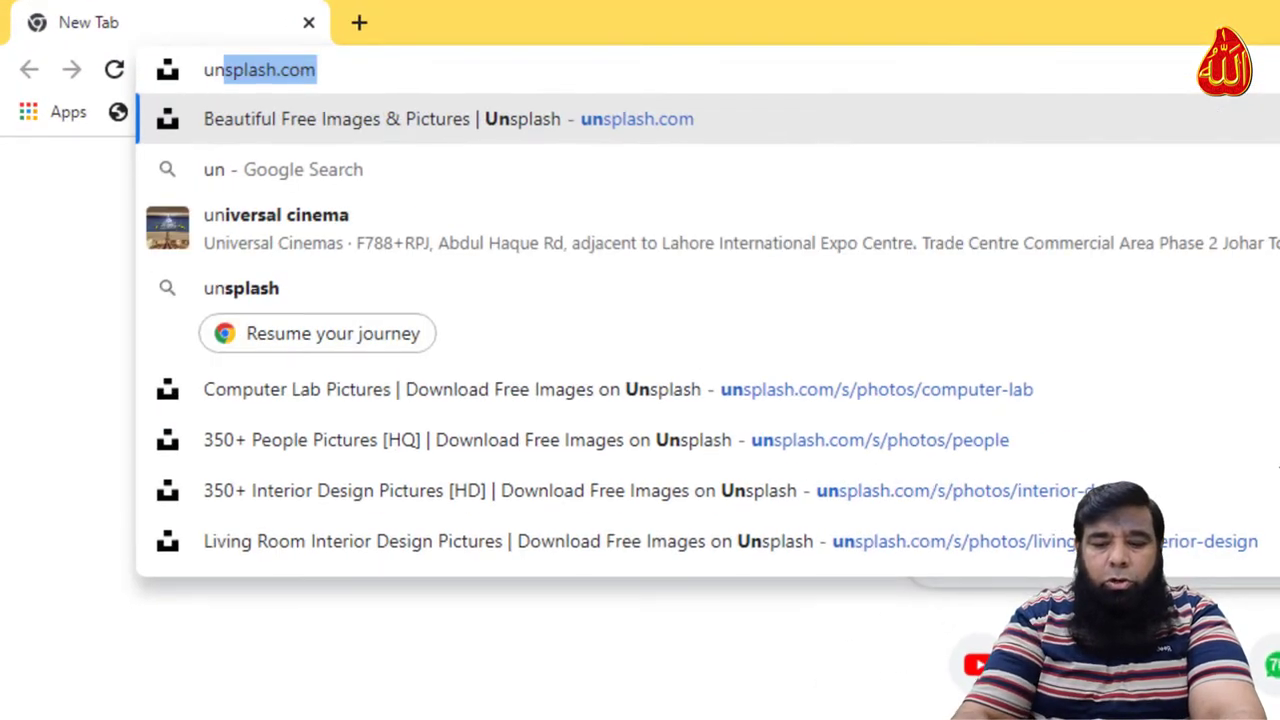
key(Return)
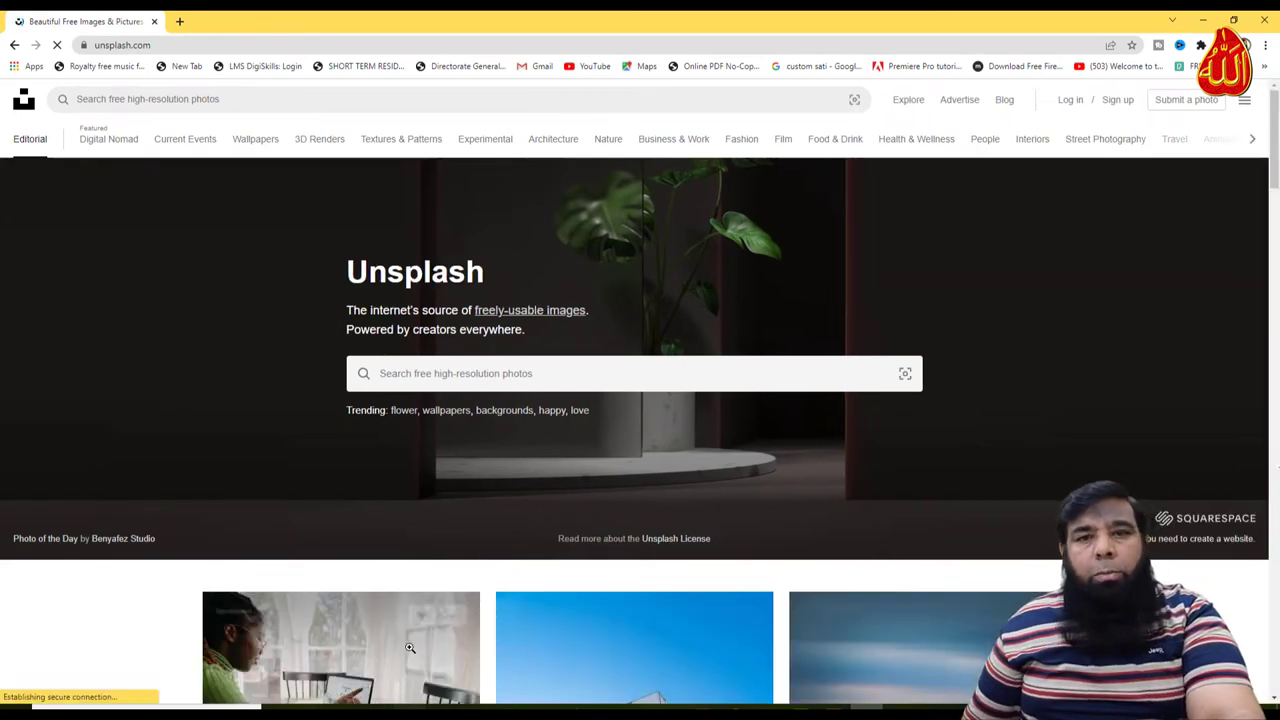
click(440, 373)
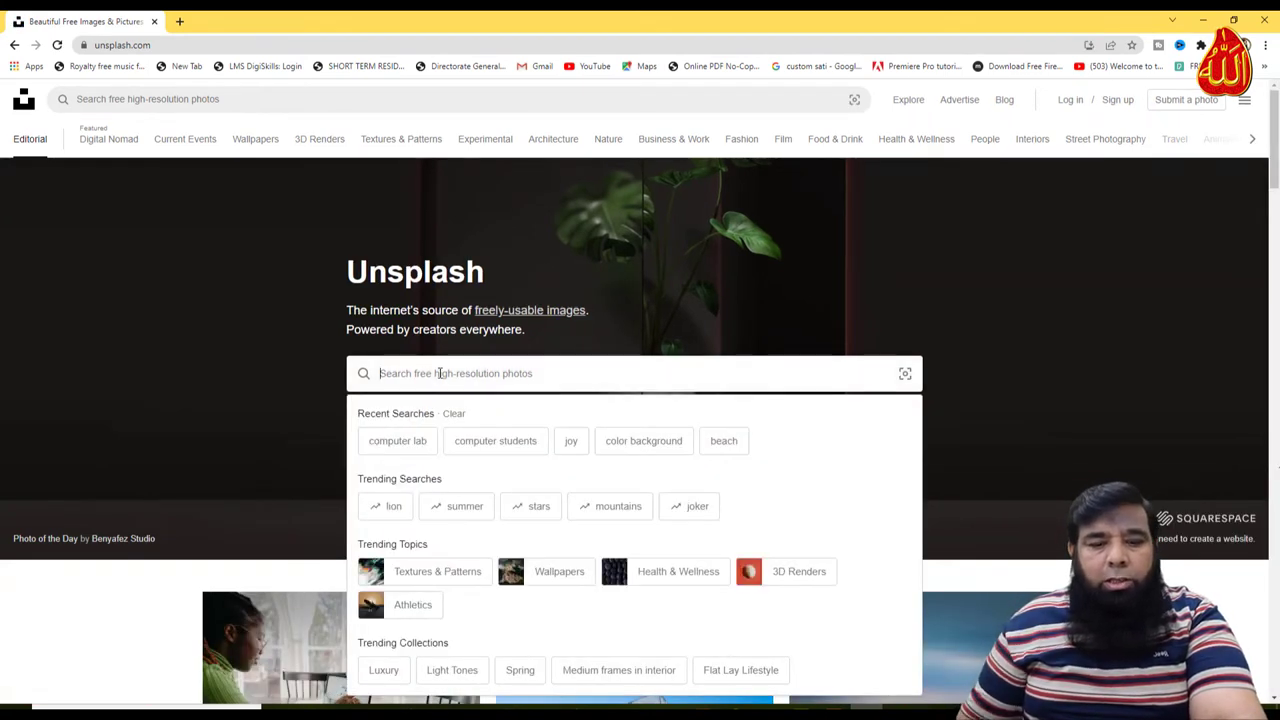
text(computer )
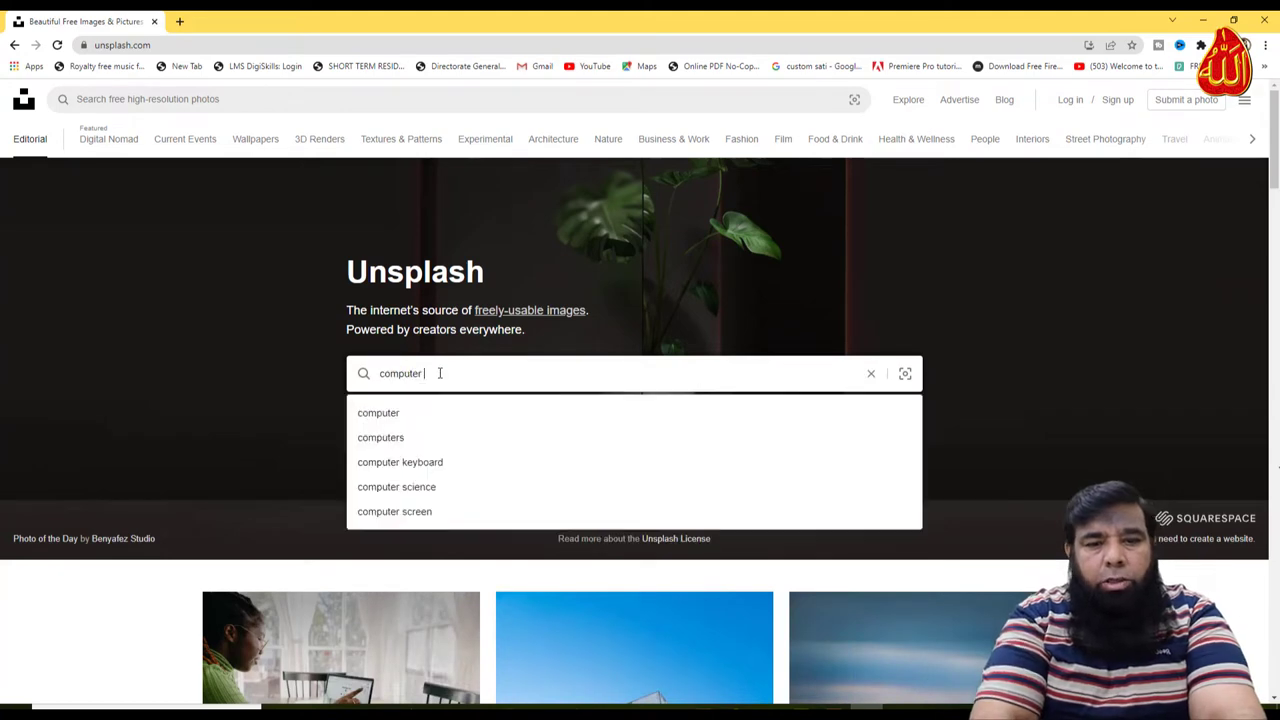
text(lab)
key(Return)
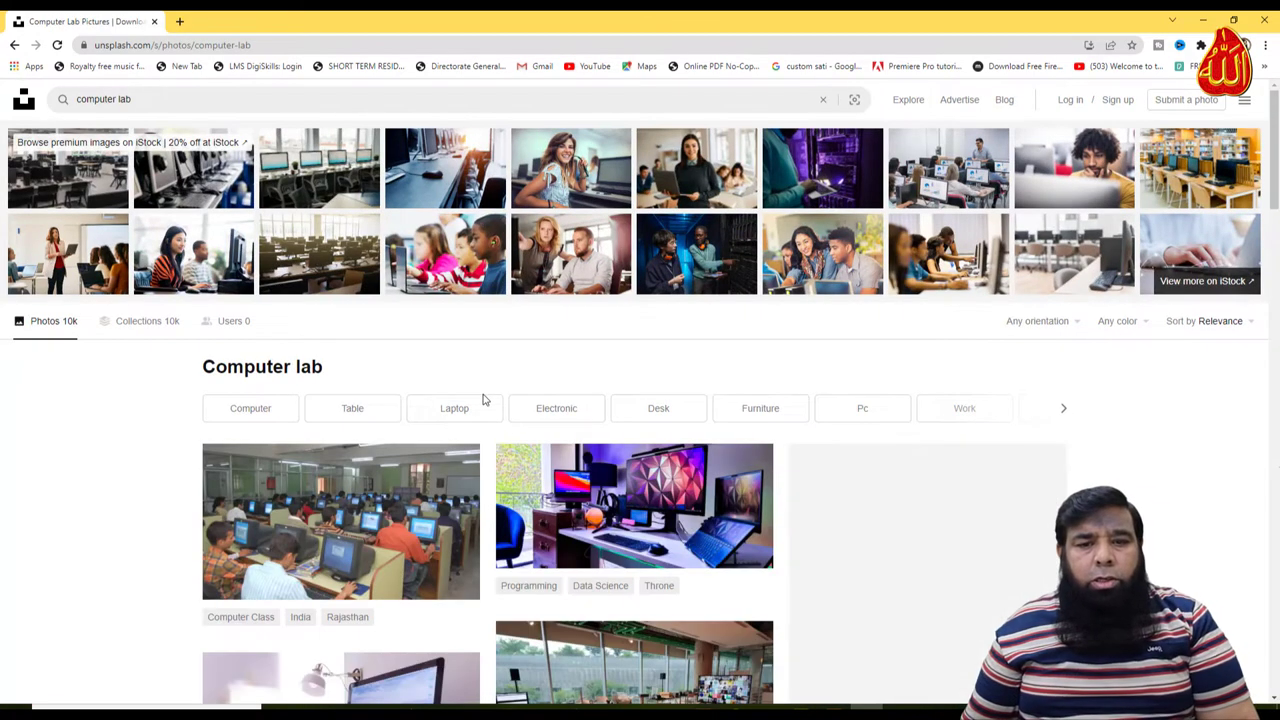
Download the computer-lab classroom photo.
scroll(495, 537, down, 2)
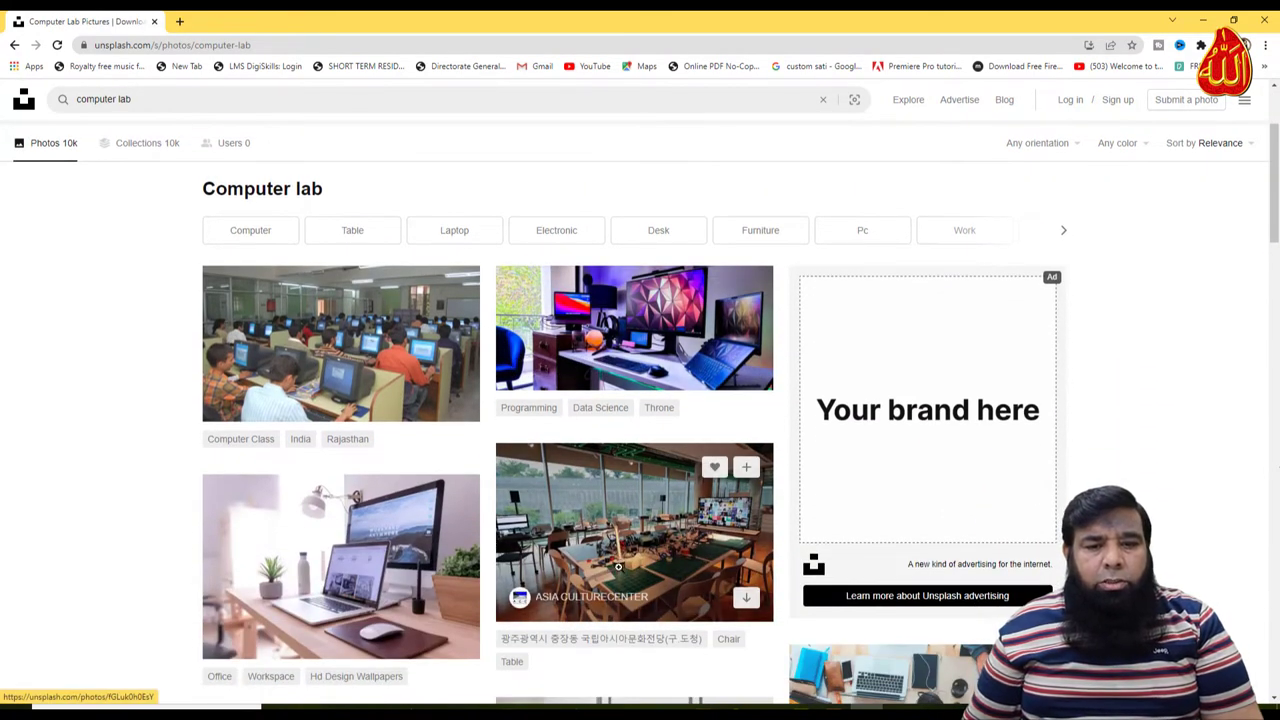
click(400, 364)
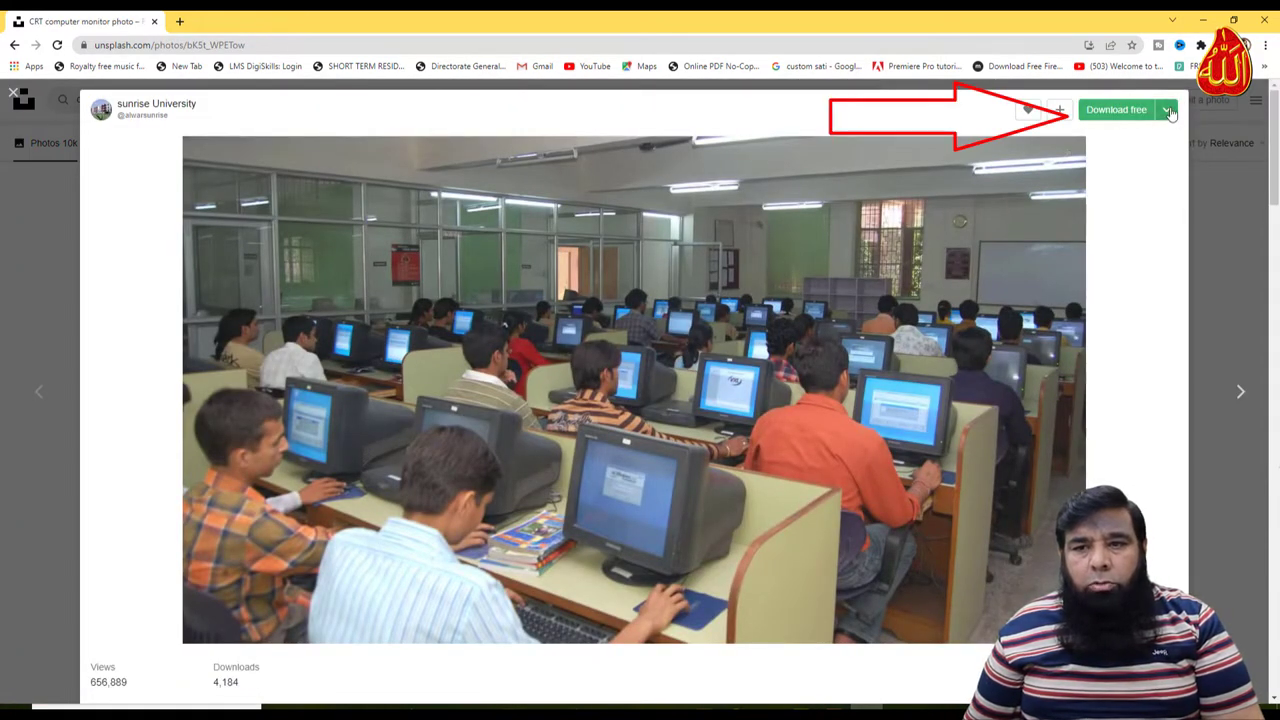
click(1167, 110)
click(1125, 175)
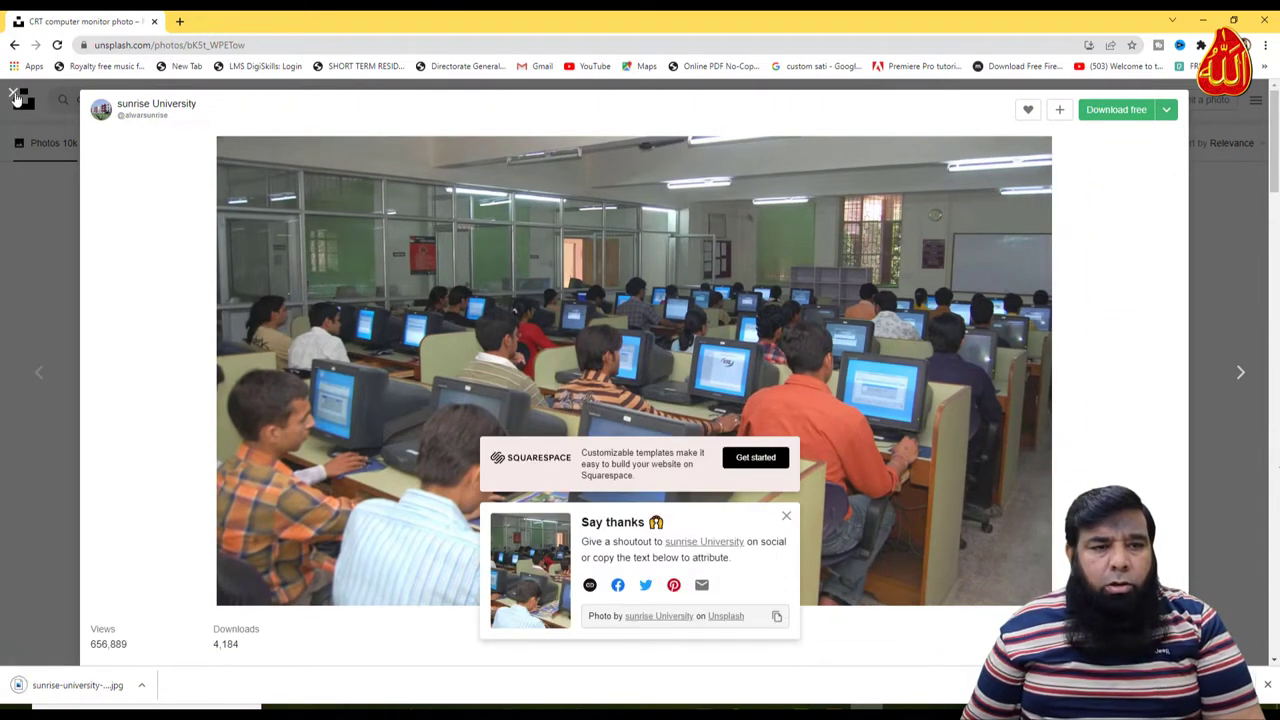
click(15, 95)
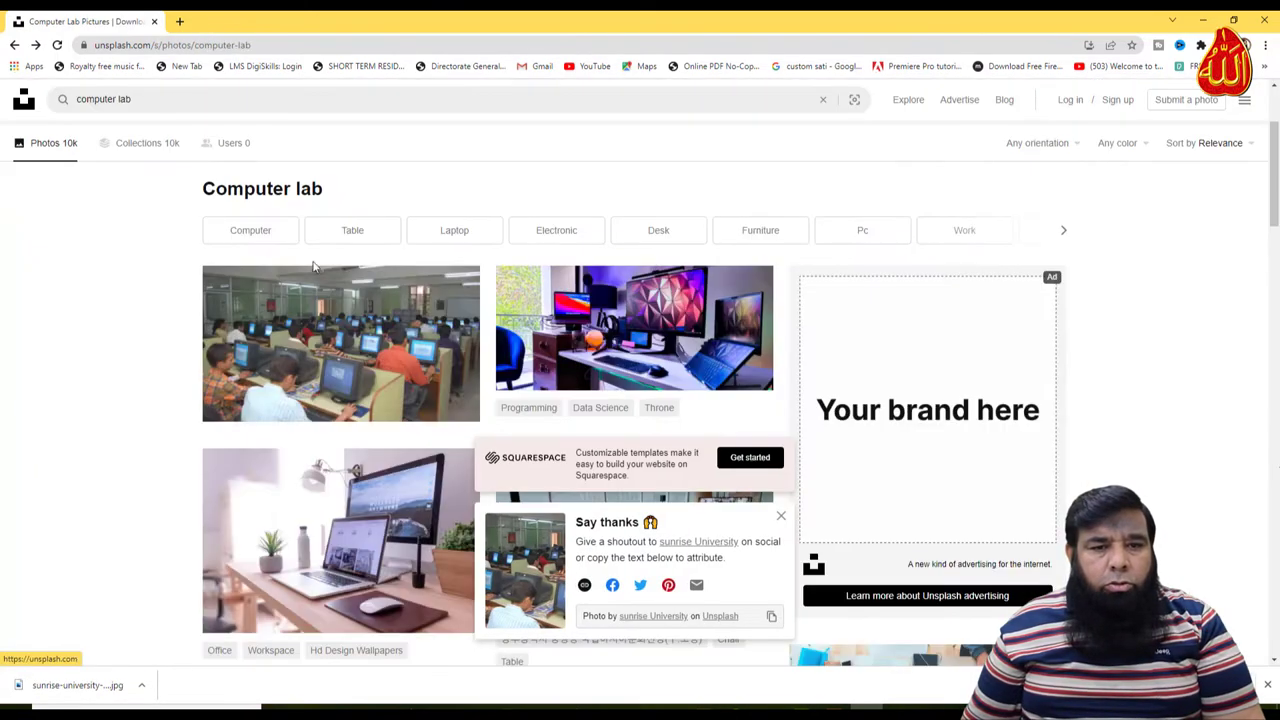
click(782, 519)
Download the colourful glowing laptop photo.
scroll(437, 421, down, 3)
scroll(437, 421, down, 2)
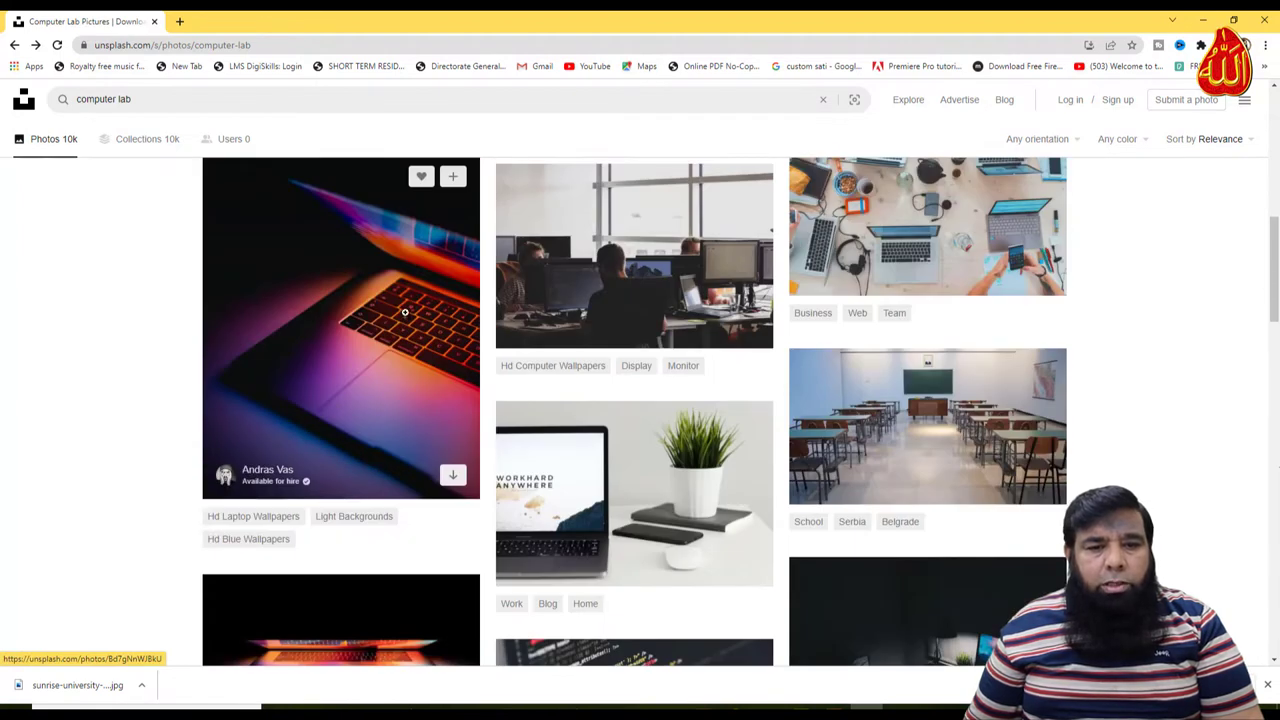
click(405, 313)
click(1168, 111)
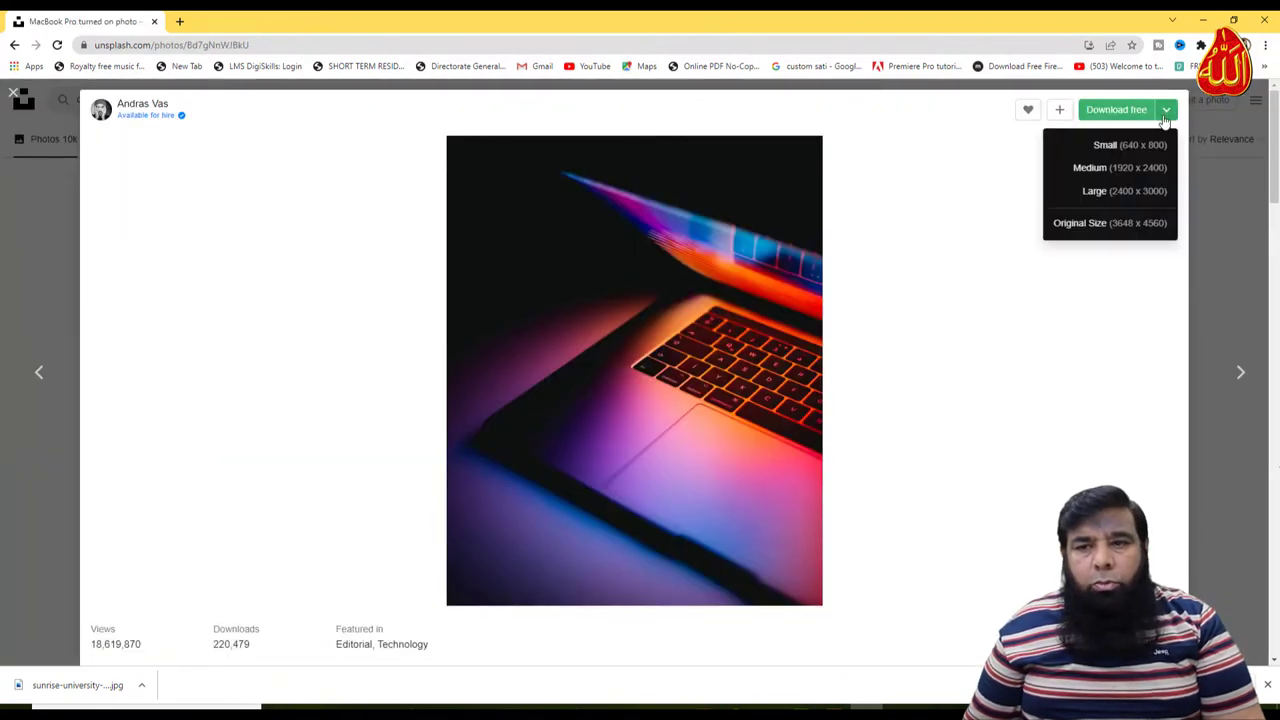
click(1132, 170)
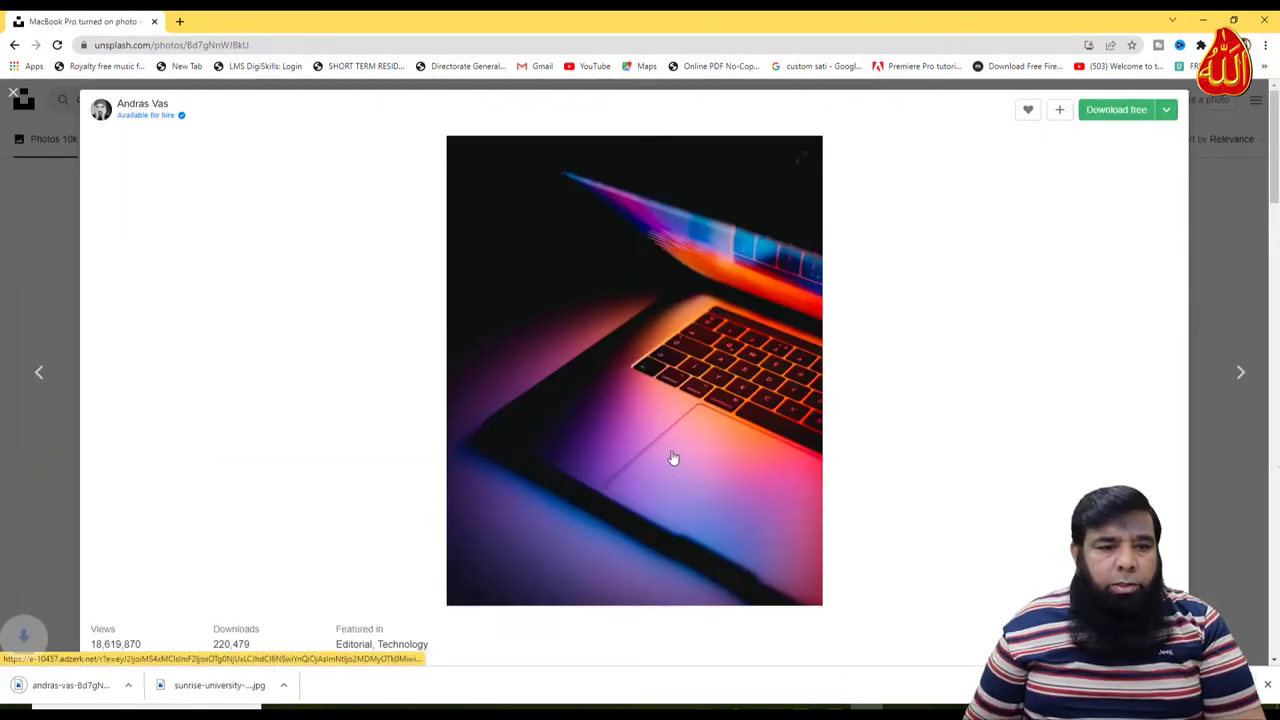
click(298, 687)
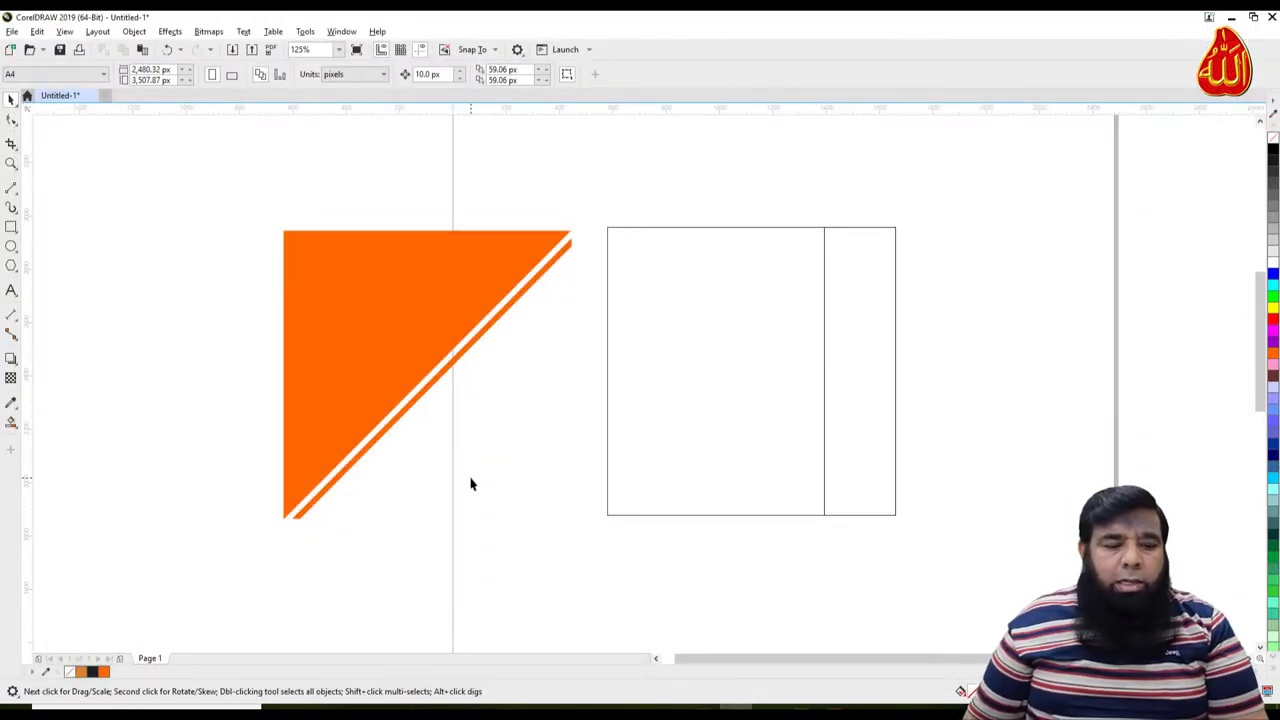
Import the computer-lab photo from Downloads and place it beside the square.
key(ctrl+i)
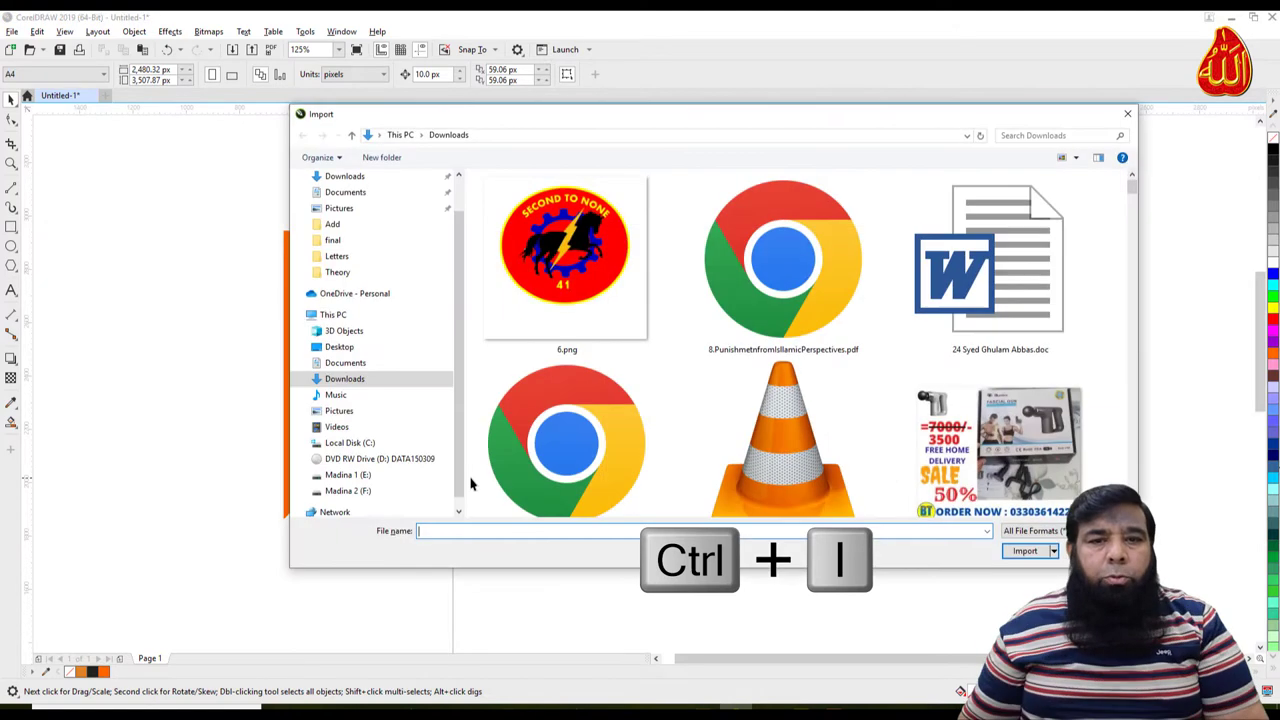
click(360, 380)
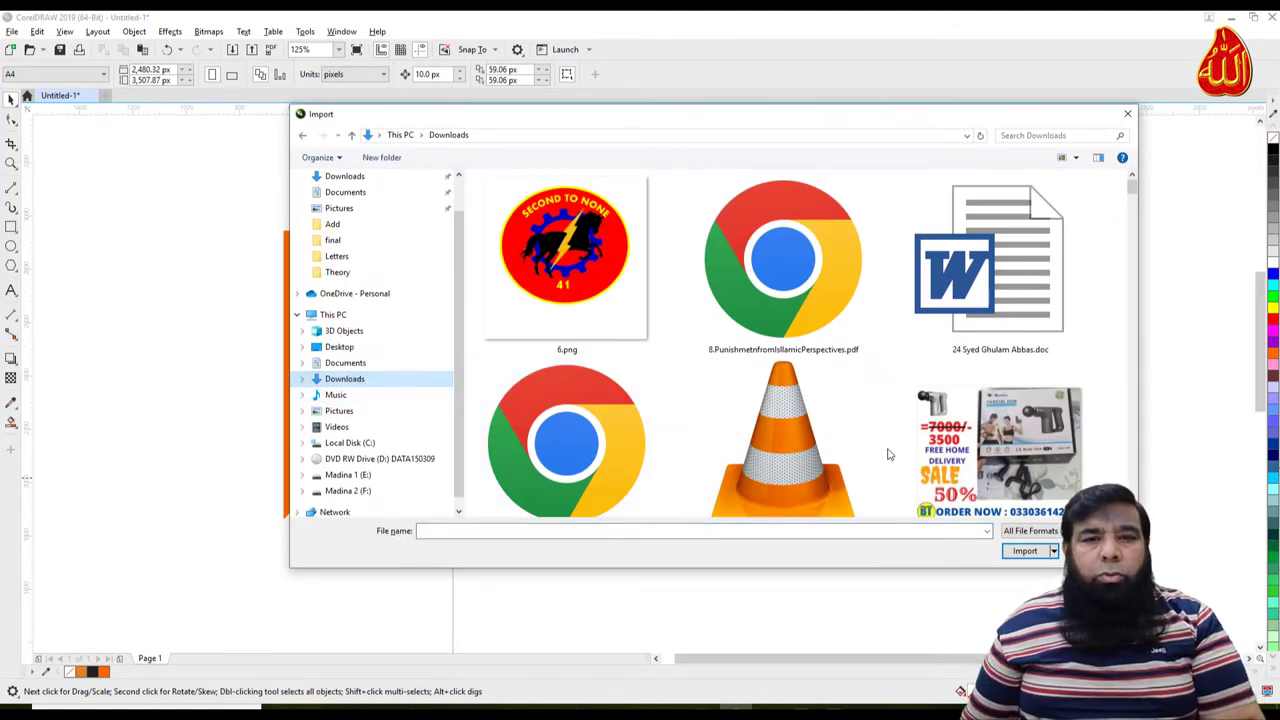
scroll(895, 435, down, 3)
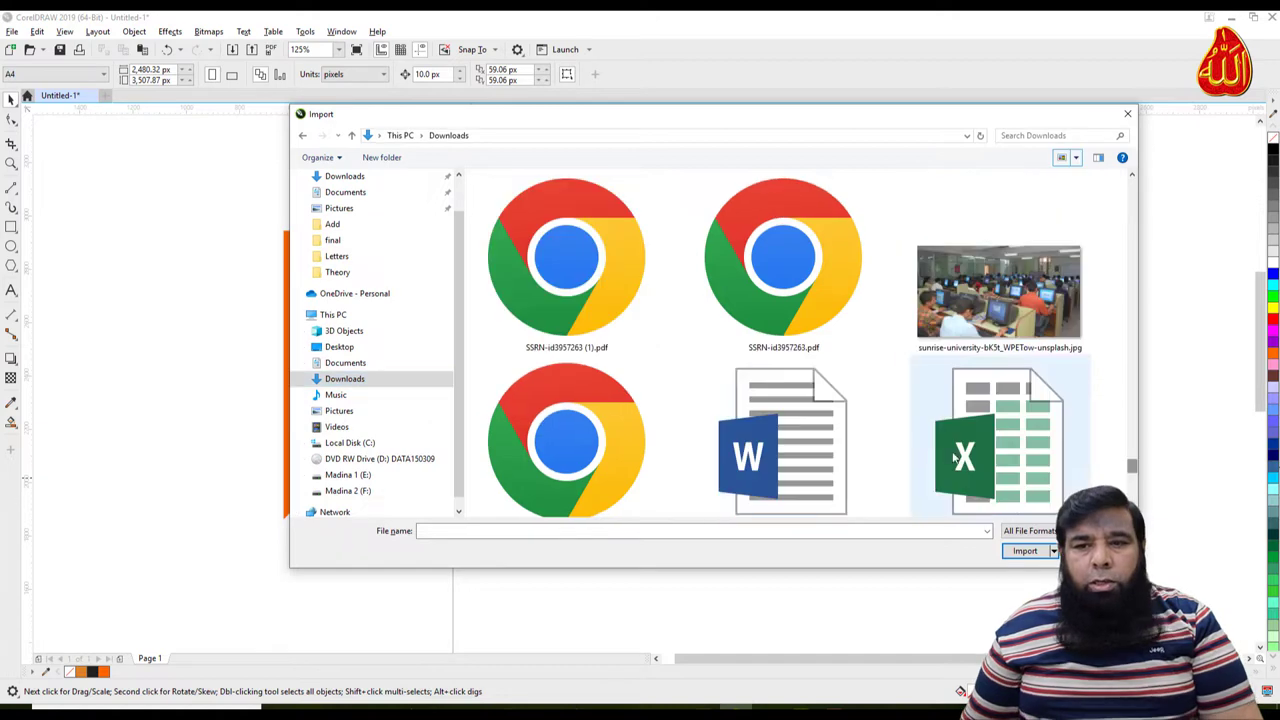
click(987, 287)
click(1023, 551)
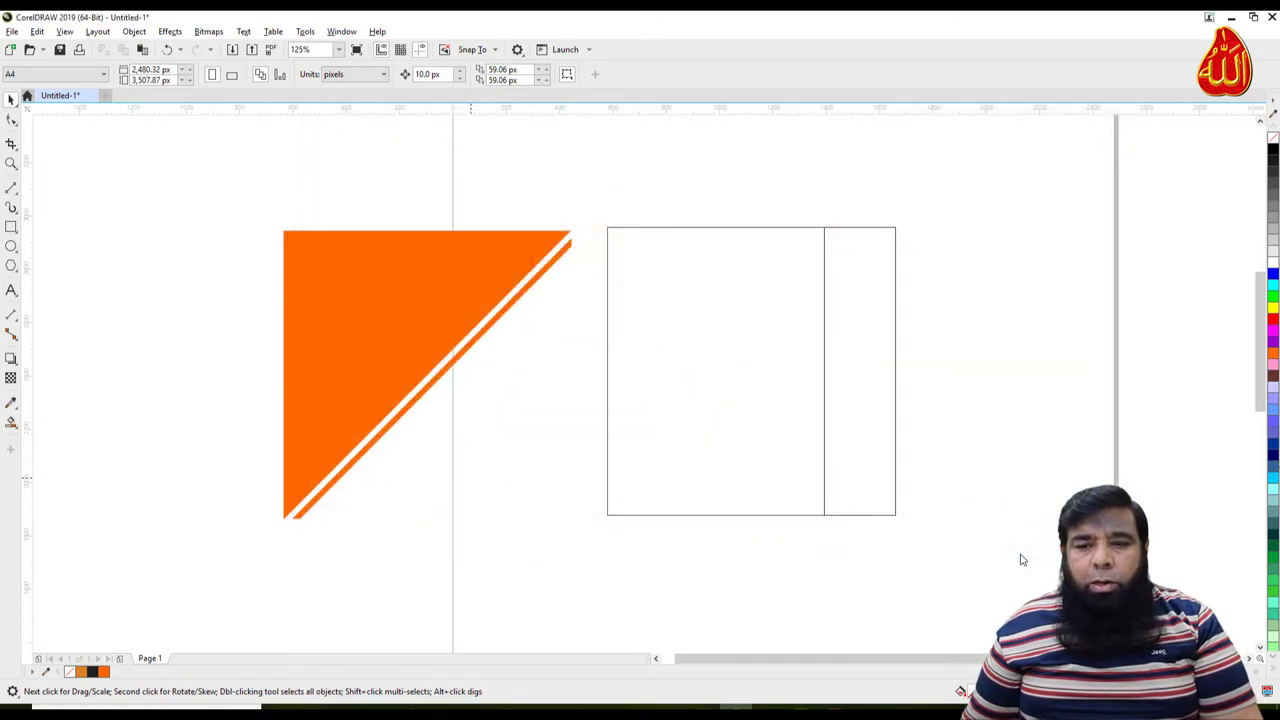
drag(960, 215, 1187, 460)
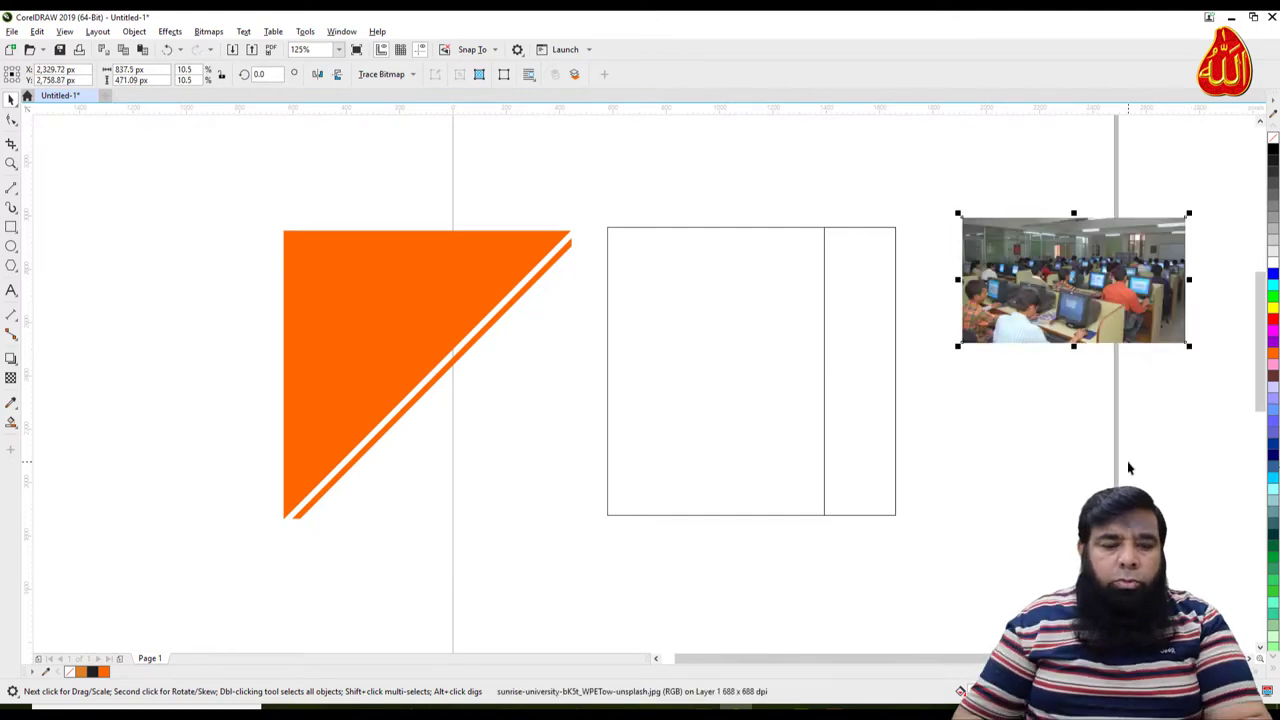
Import andras-vas-Bd7gNnWJBkU-unsplash.jpg and place it below the classroom photo.
key(ctrl+i)
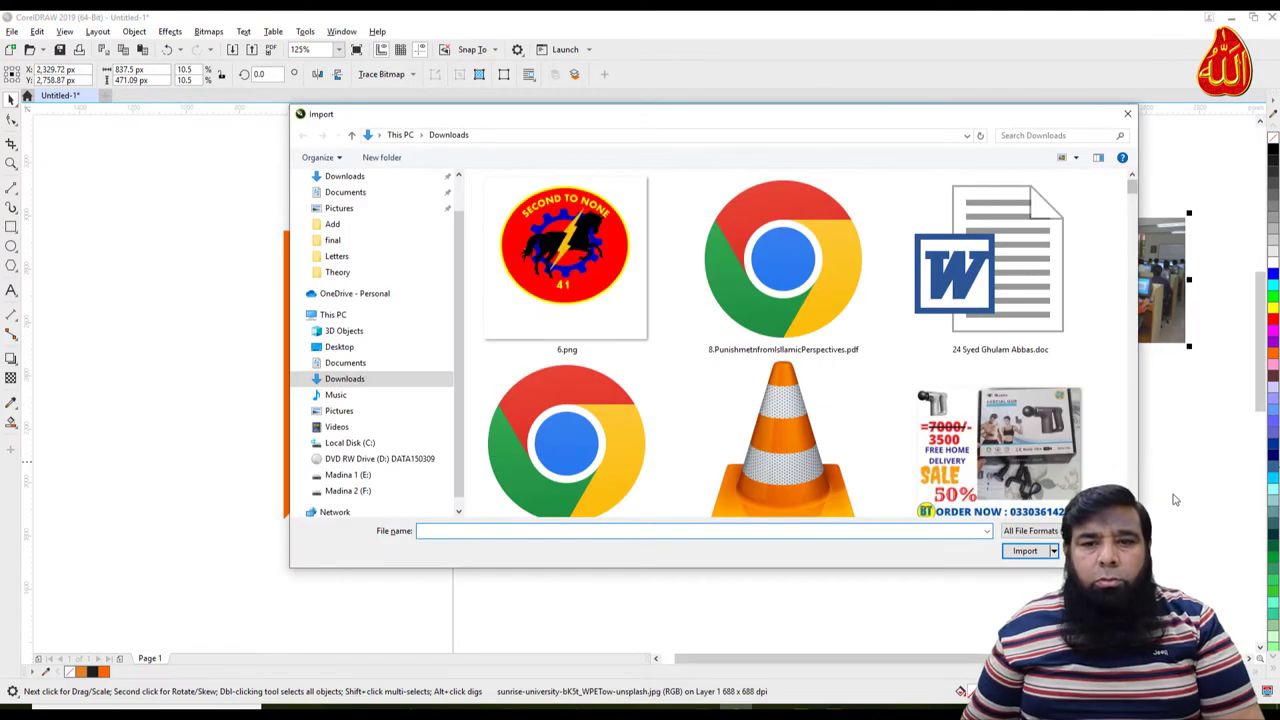
scroll(520, 432, down, 5)
click(553, 295)
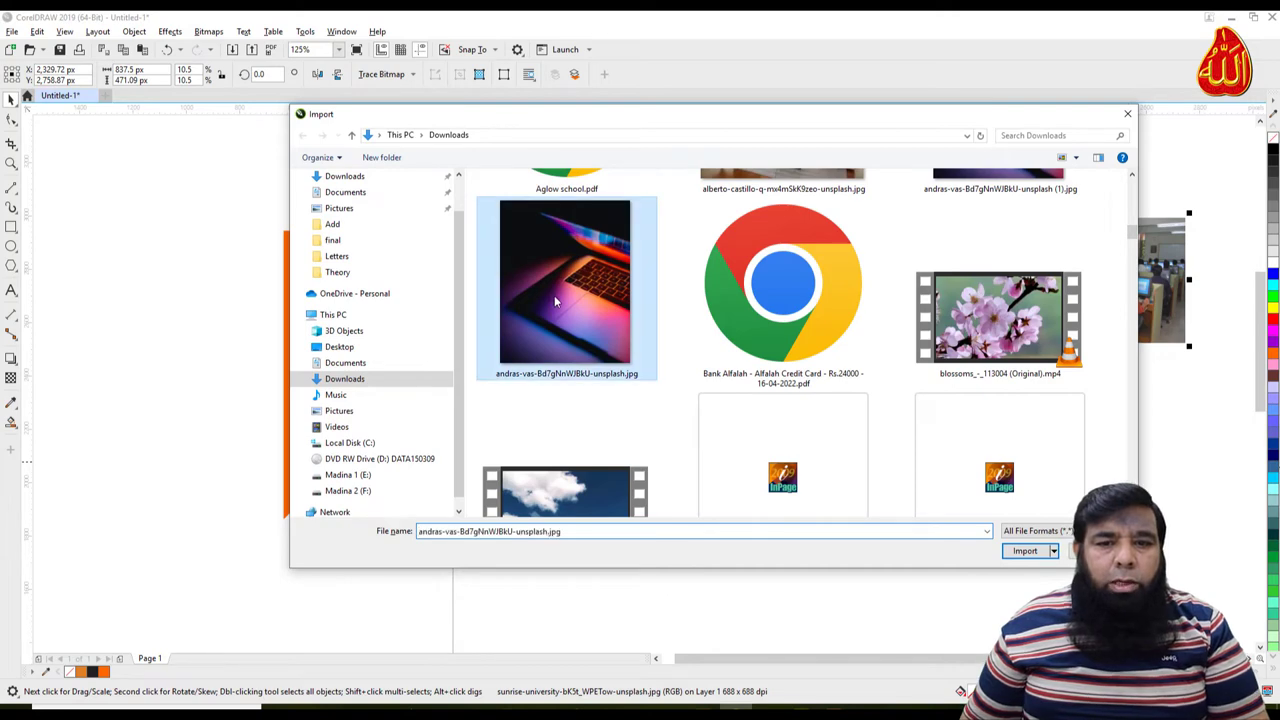
click(1022, 551)
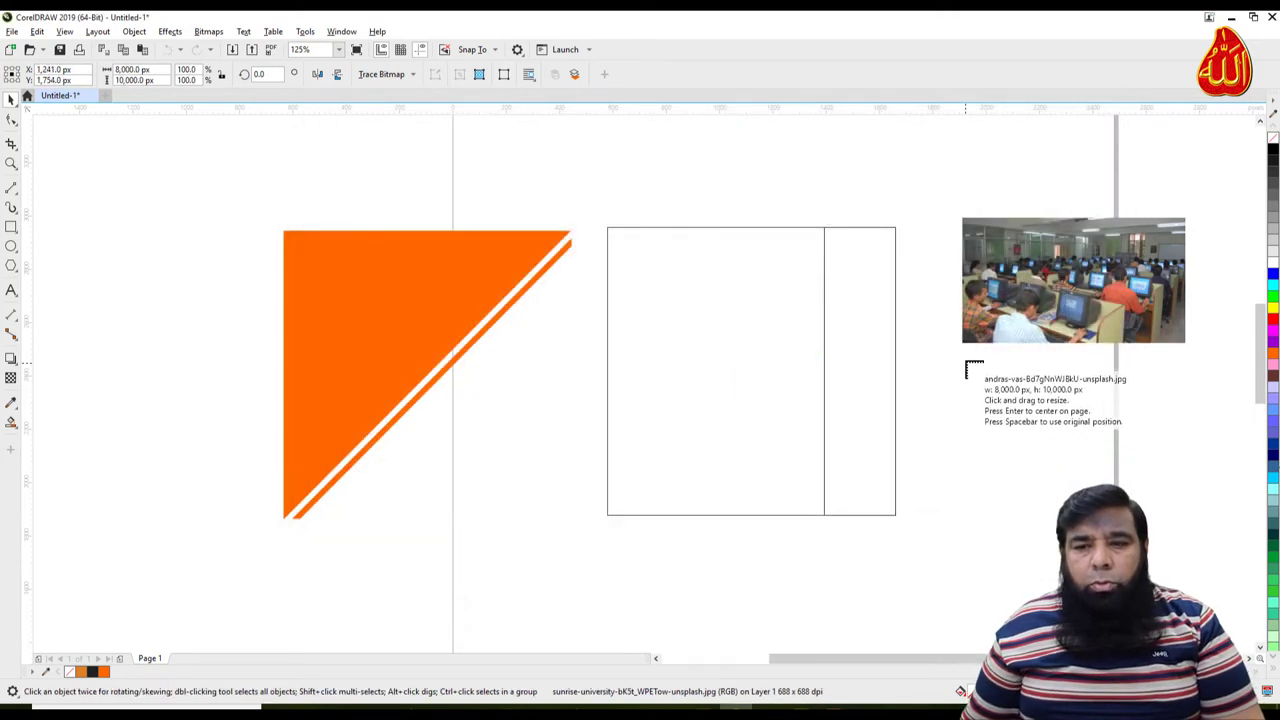
drag(1061, 480, 1128, 500)
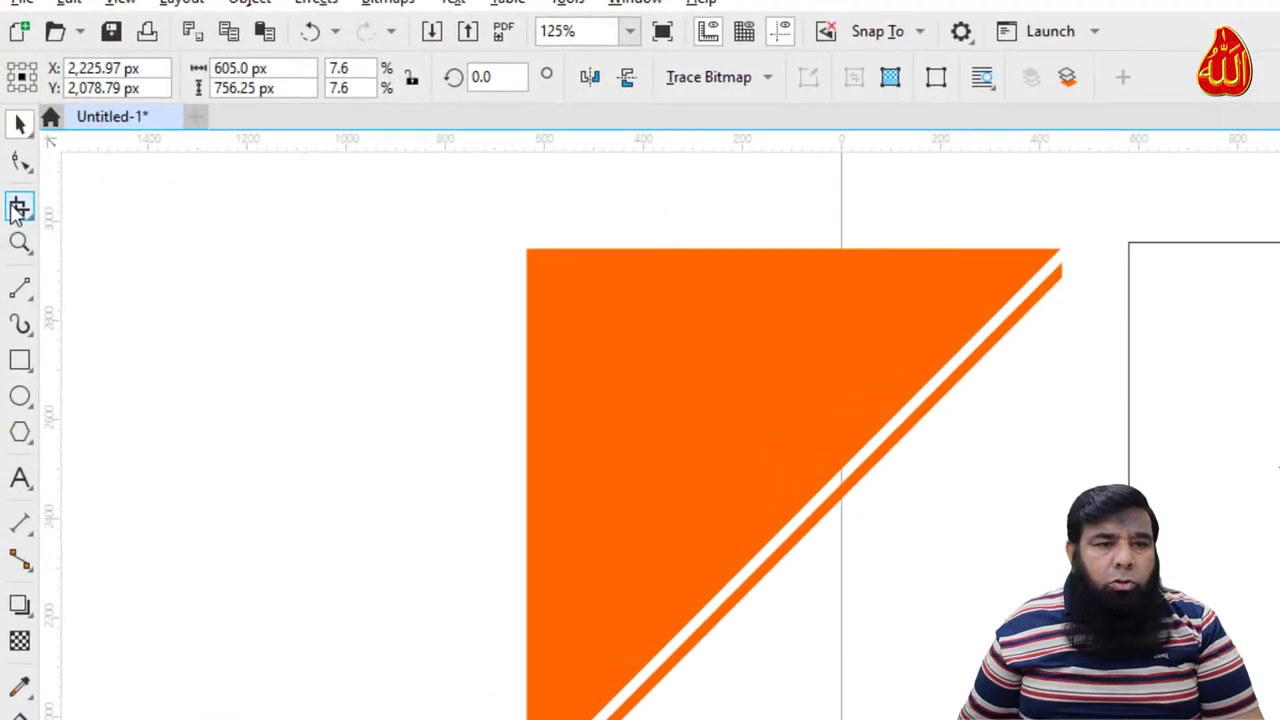
Crop the laptop photo to a tall, narrow vertical strip with the Crop tool.
click(13, 152)
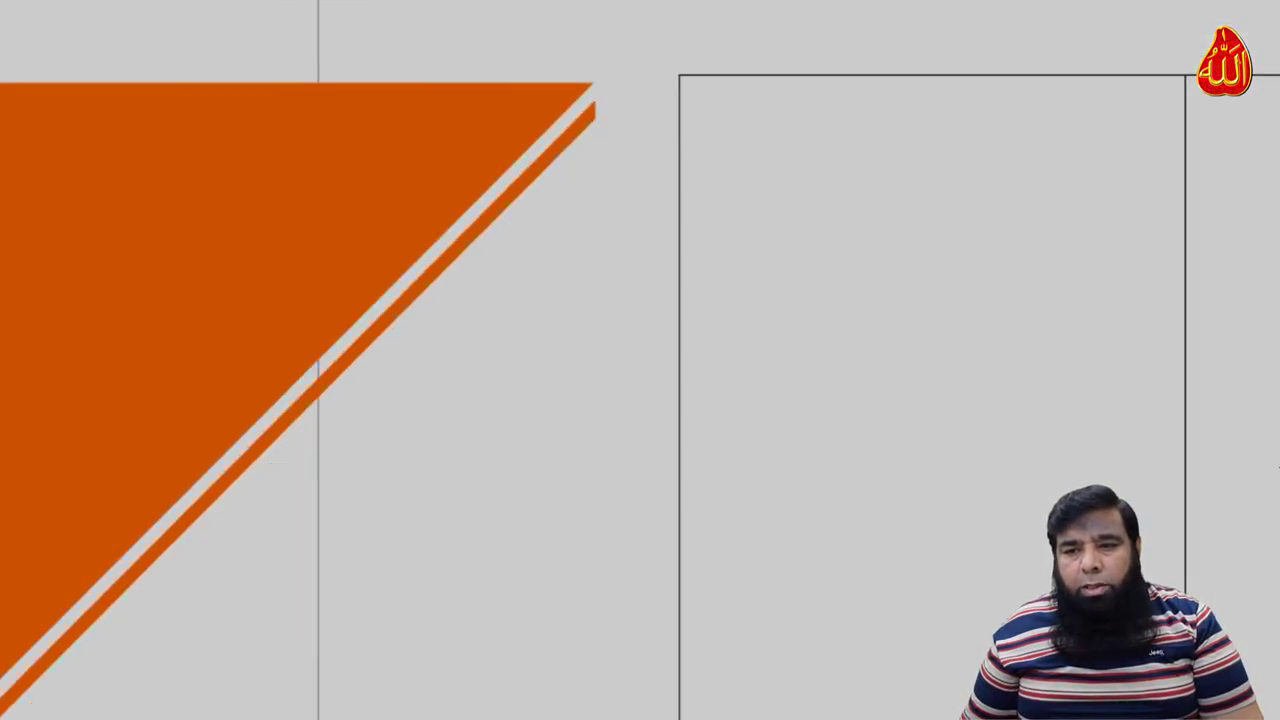
mouse_move(895, 86)
mouse_down()
mouse_move(697, 668)
mouse_move(671, 668)
mouse_up()
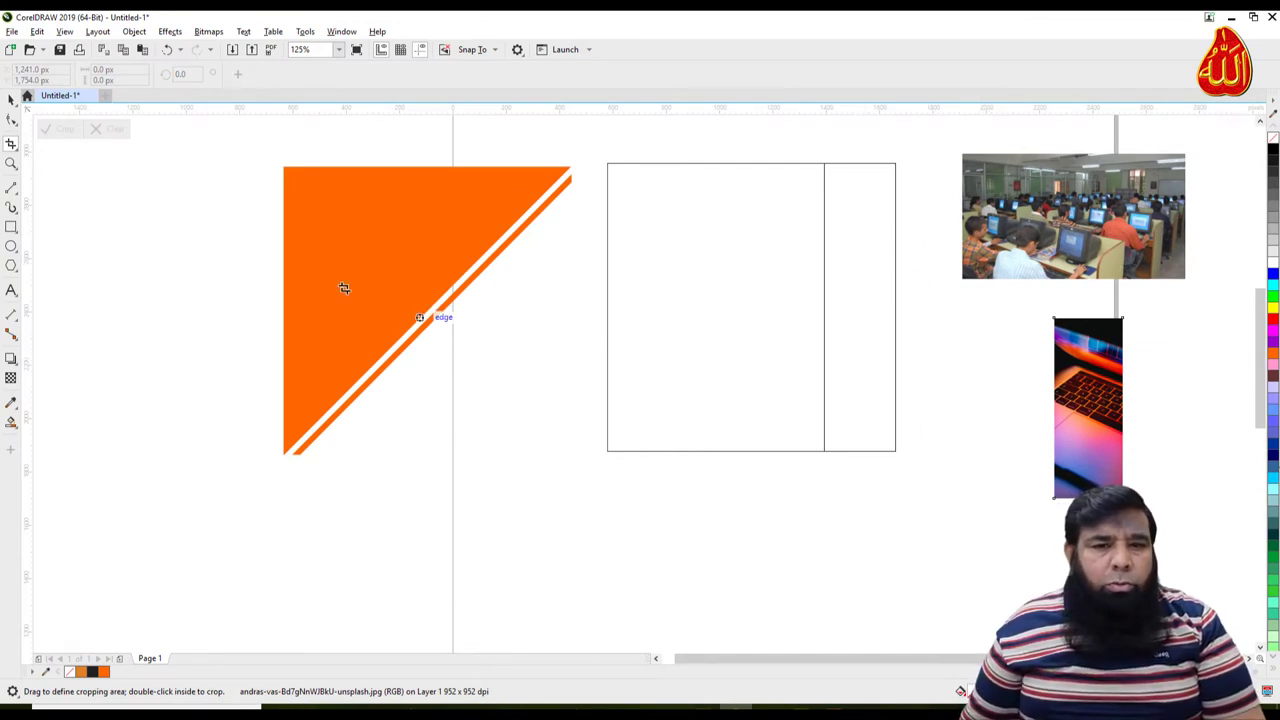
key(space)
click(1066, 407)
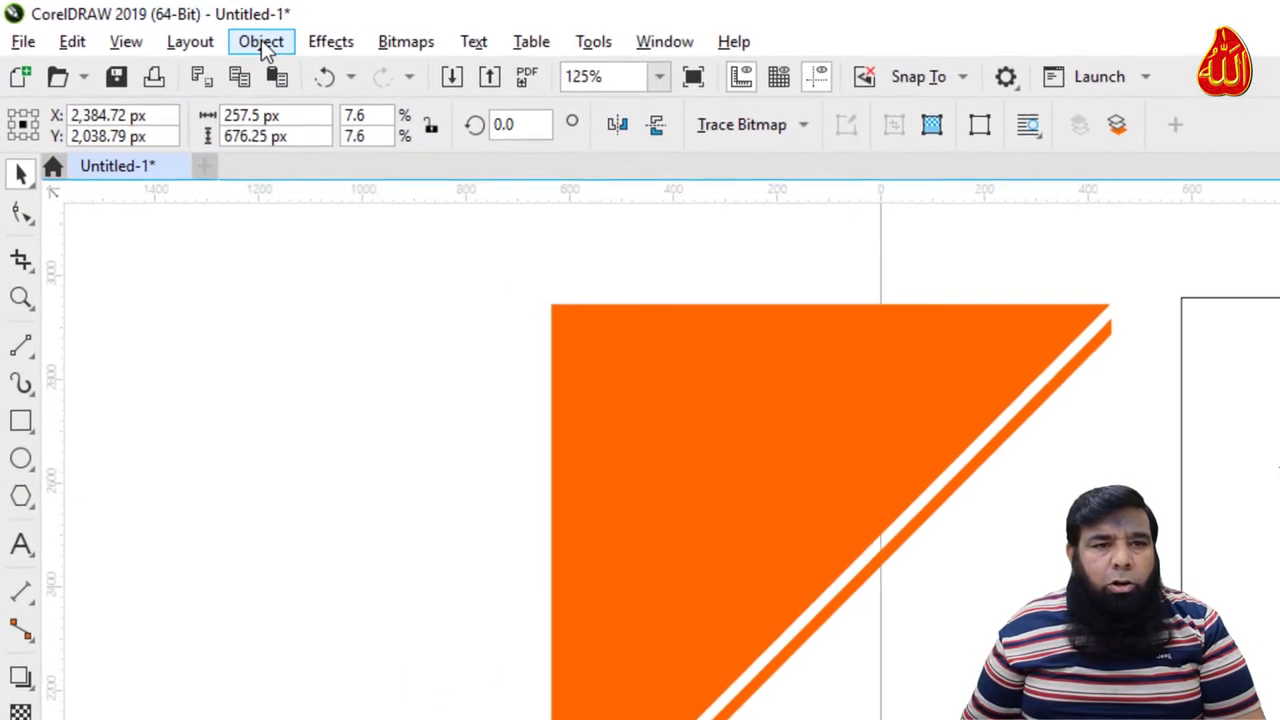
click(134, 26)
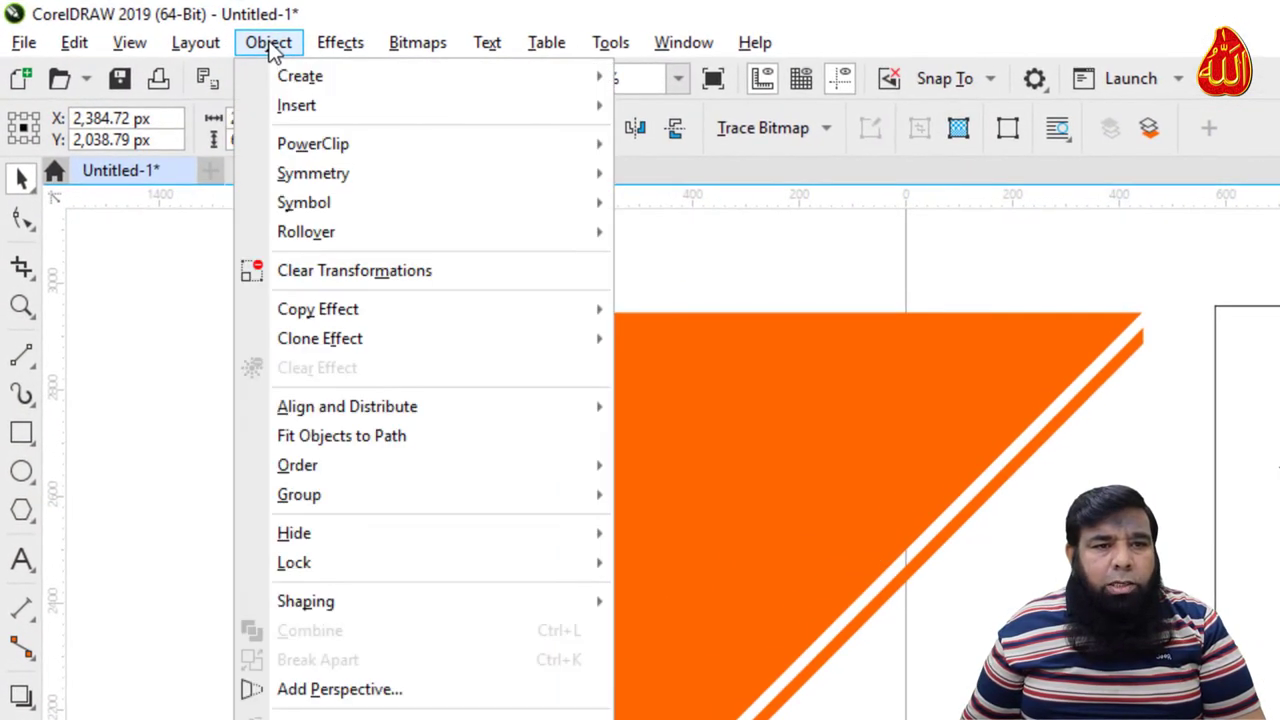
mouse_move(313, 144)
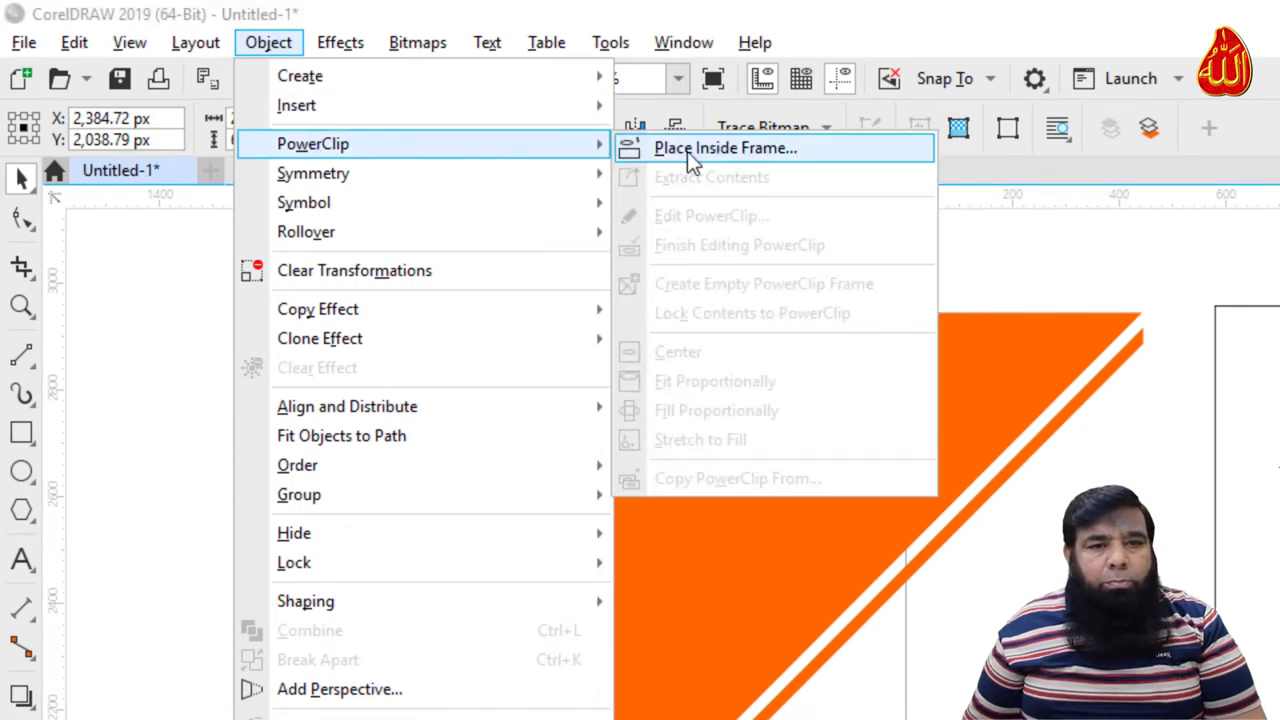
PowerClip the laptop strip into the narrow right rectangle, shifted to the frame's bottom.
click(722, 148)
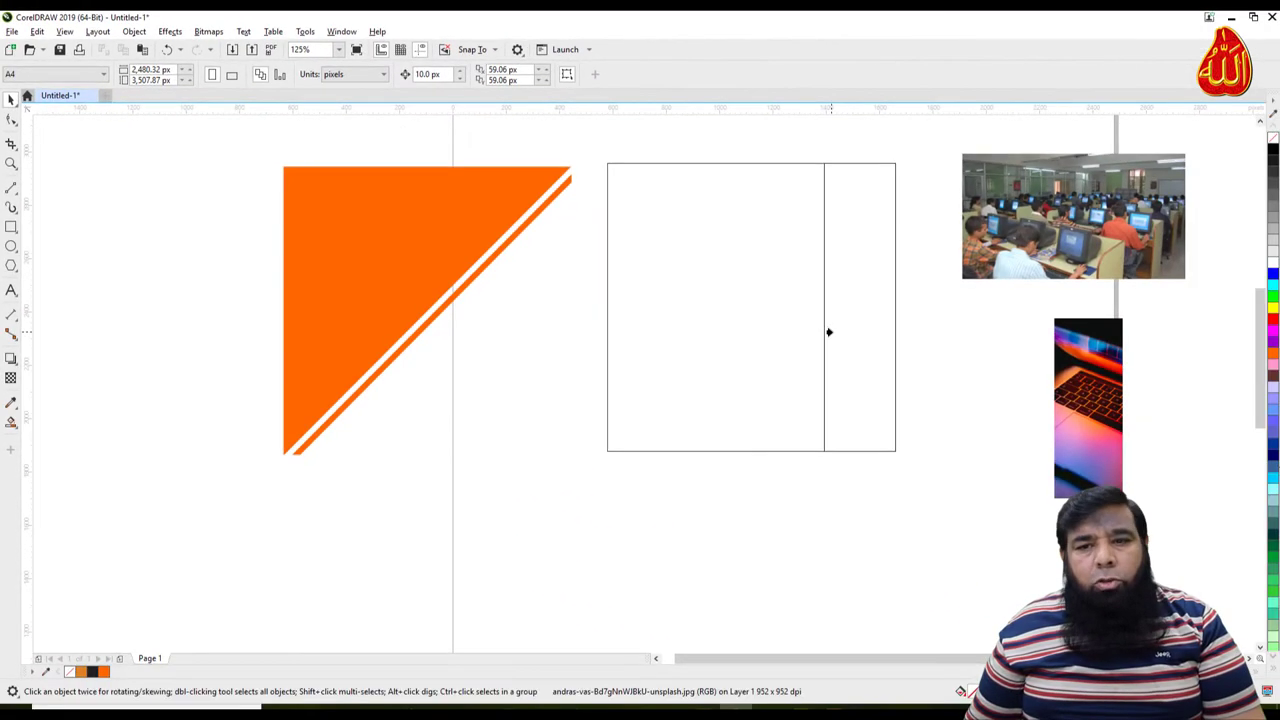
click(839, 357)
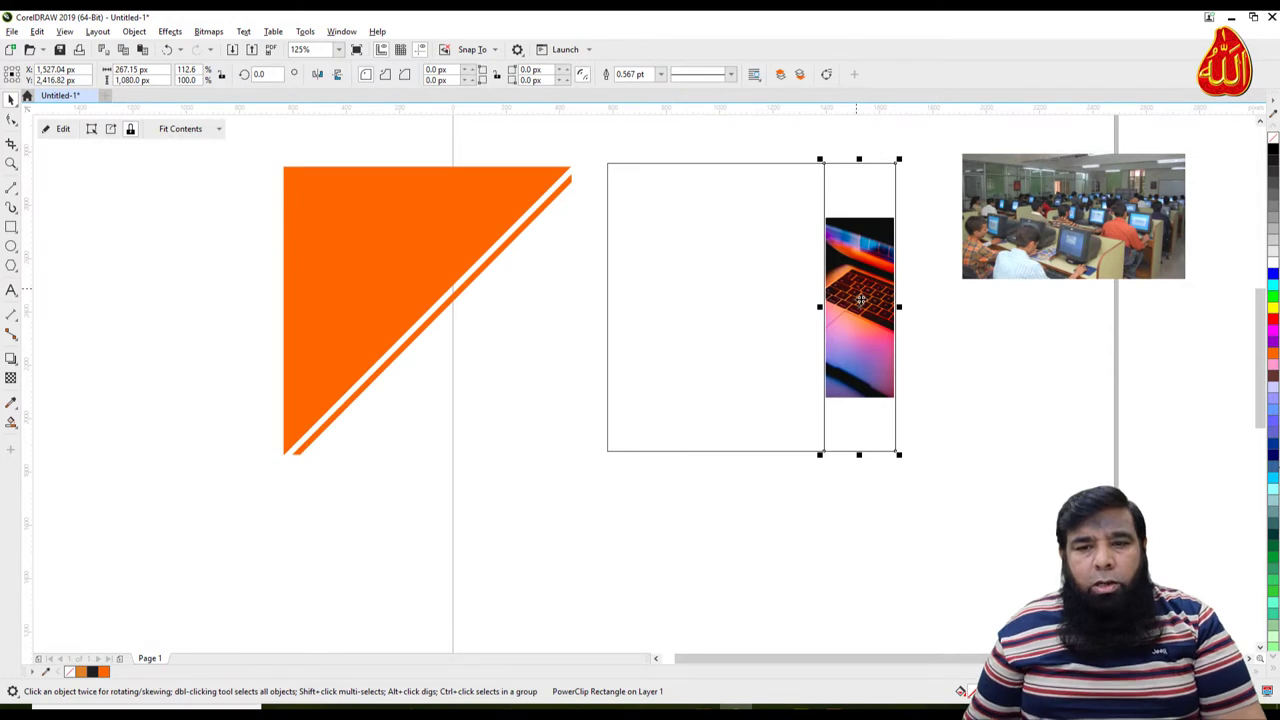
click(63, 129)
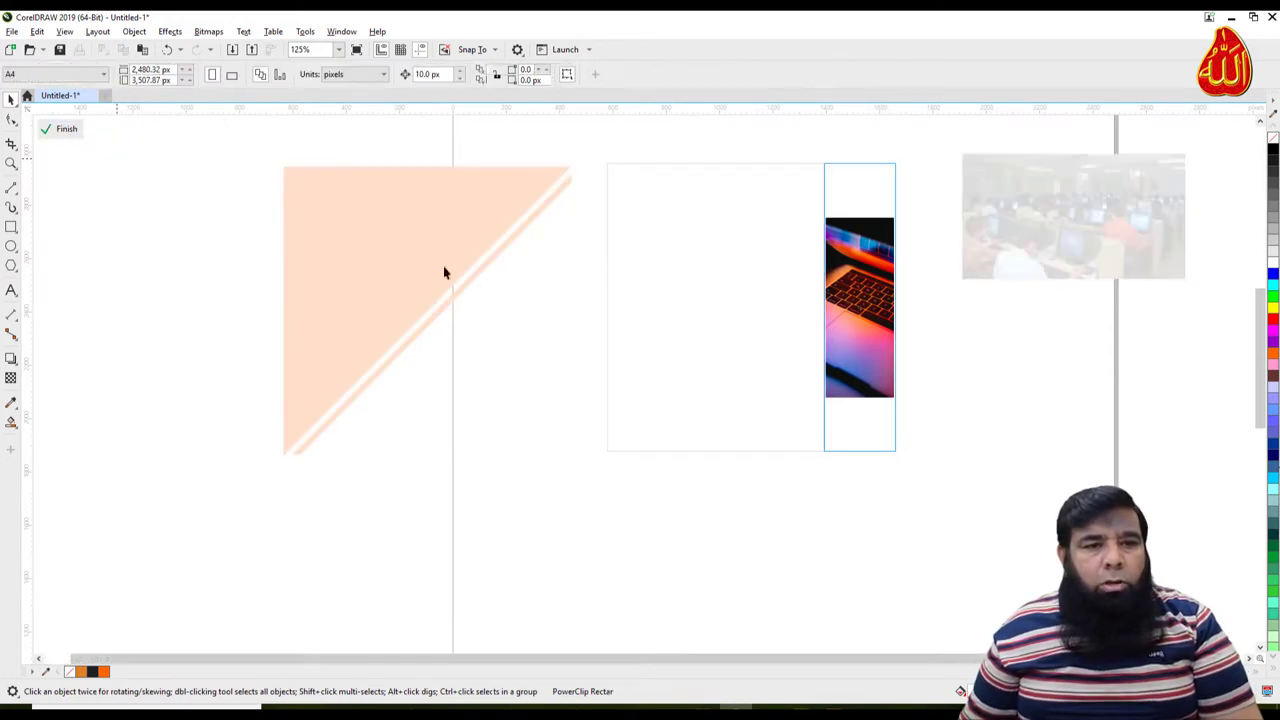
drag(850, 378, 852, 428)
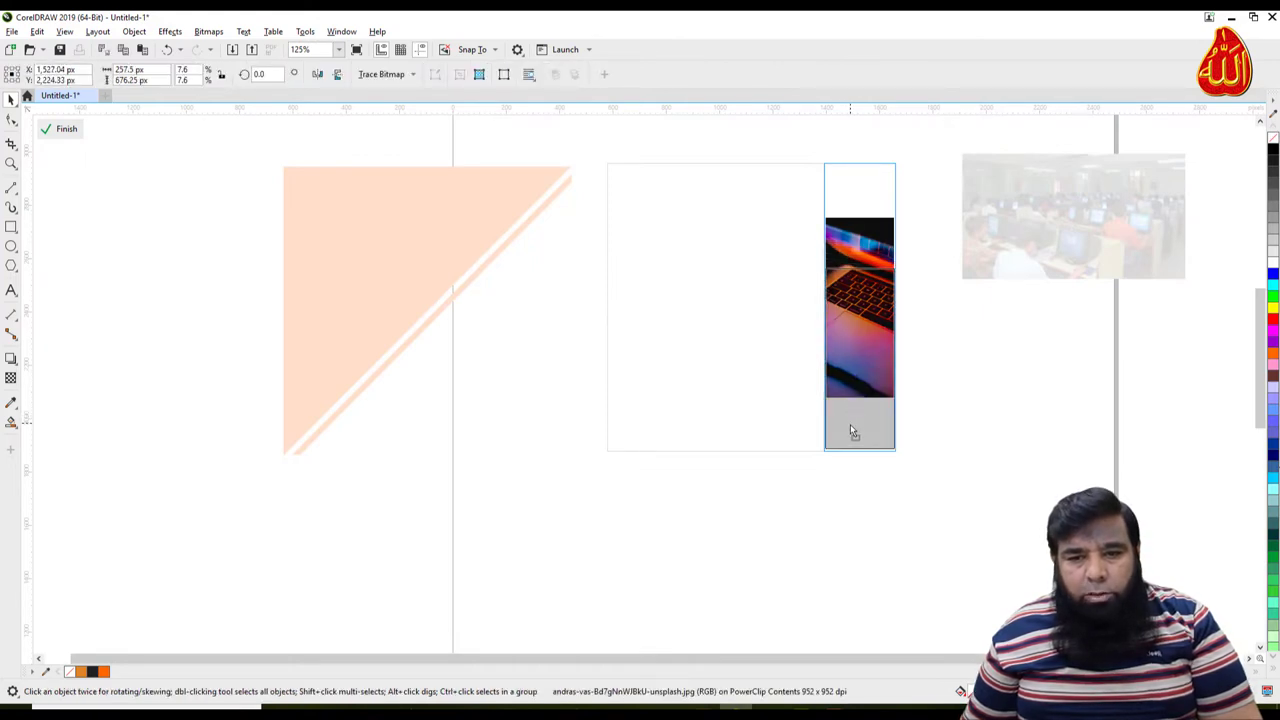
drag(852, 428, 851, 425)
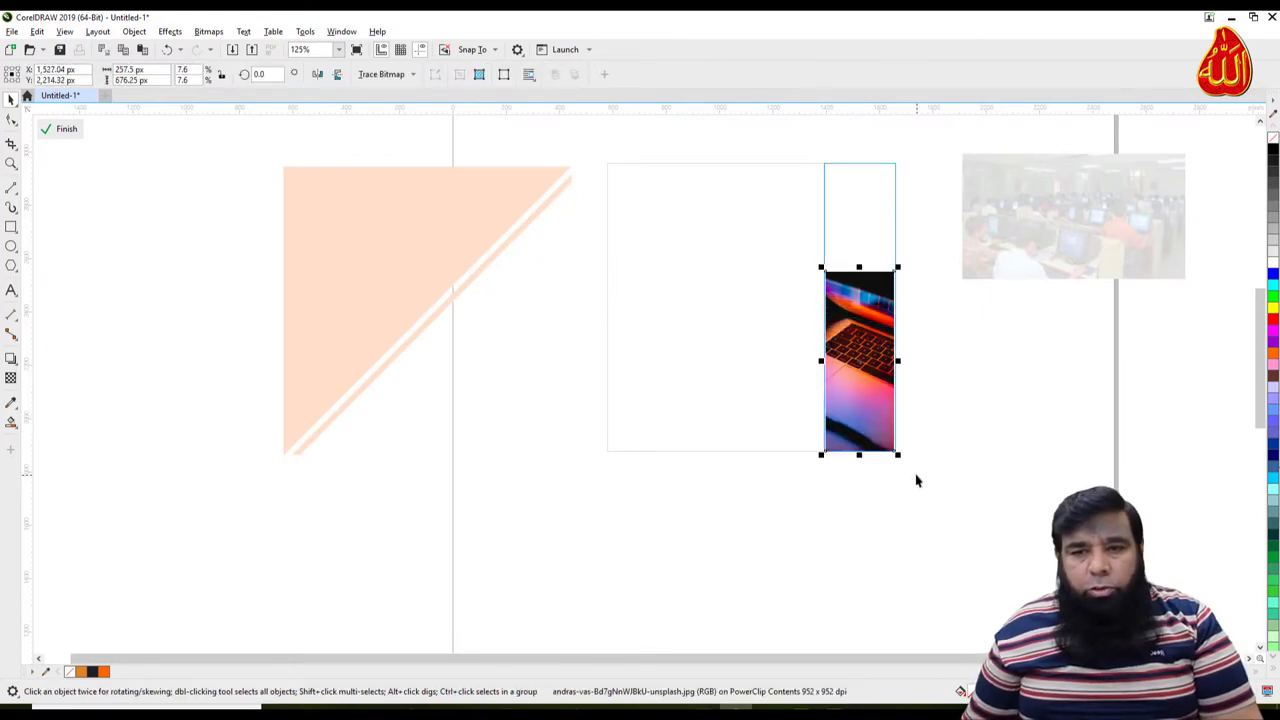
scroll(920, 472, up, 3)
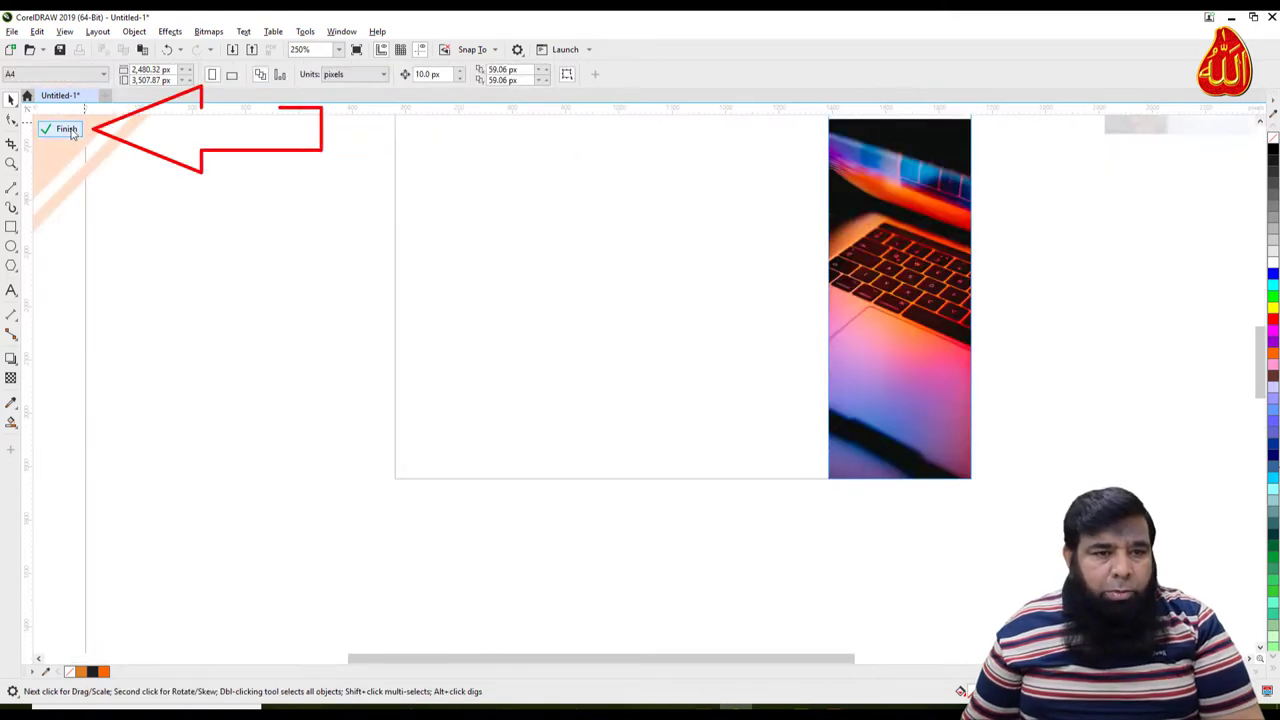
click(63, 129)
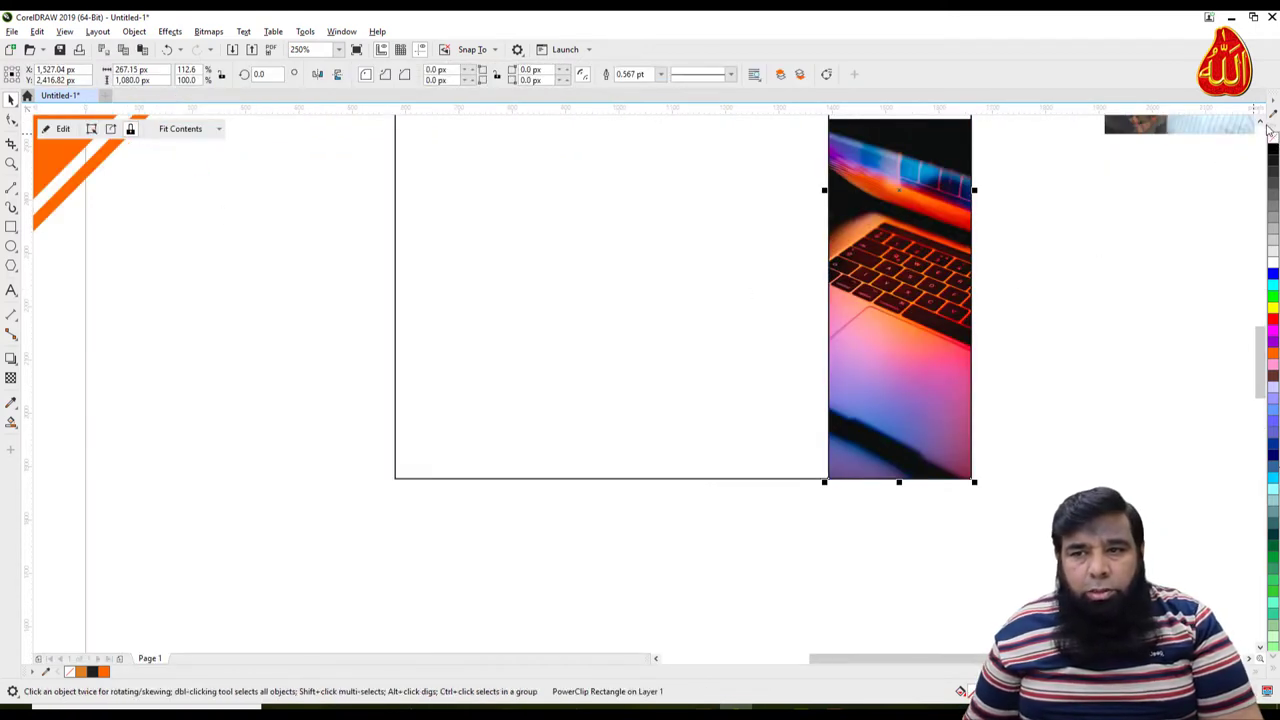
scroll(1250, 155, up, 3)
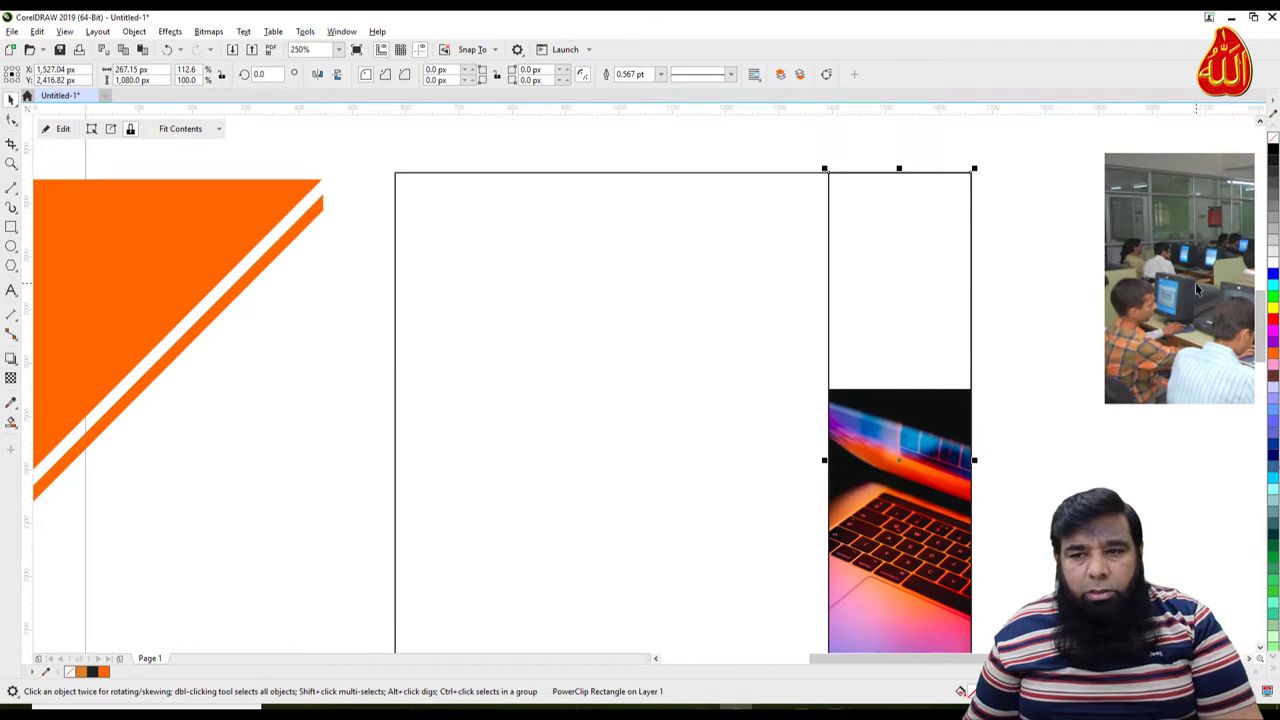
PowerClip the classroom photo into the narrow rectangle, moved to its top above the laptop.
click(1195, 287)
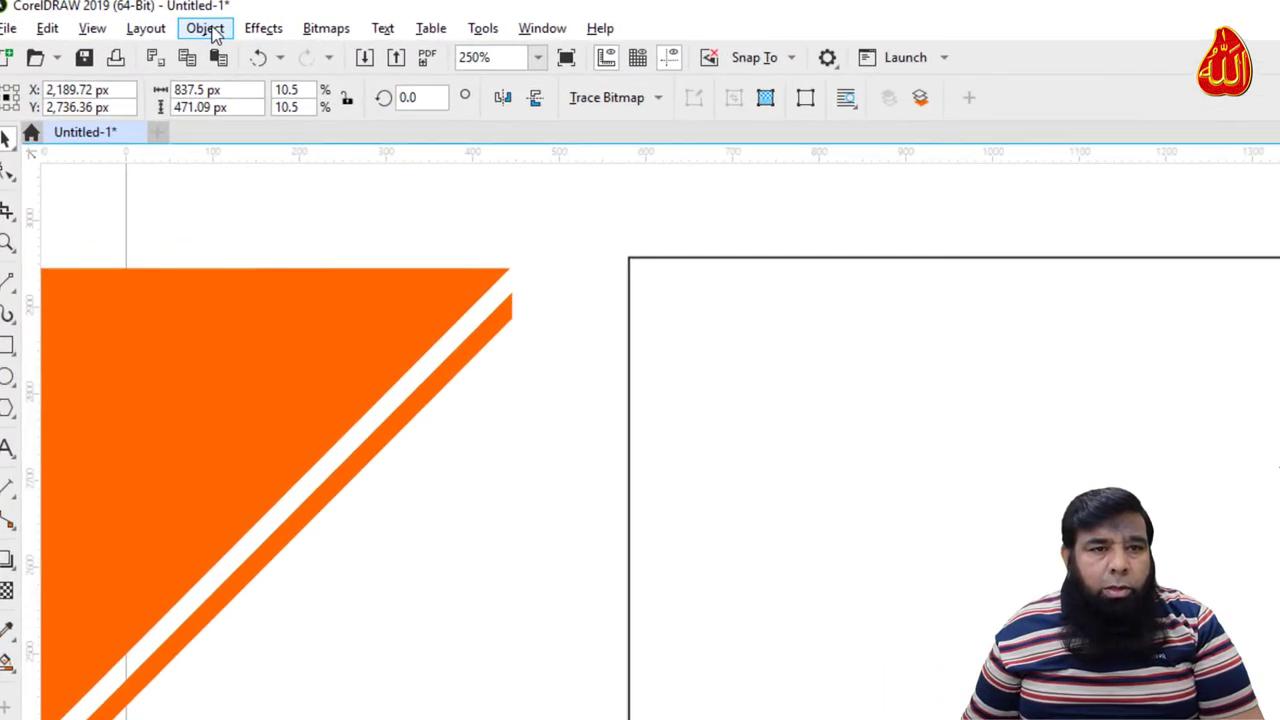
click(134, 31)
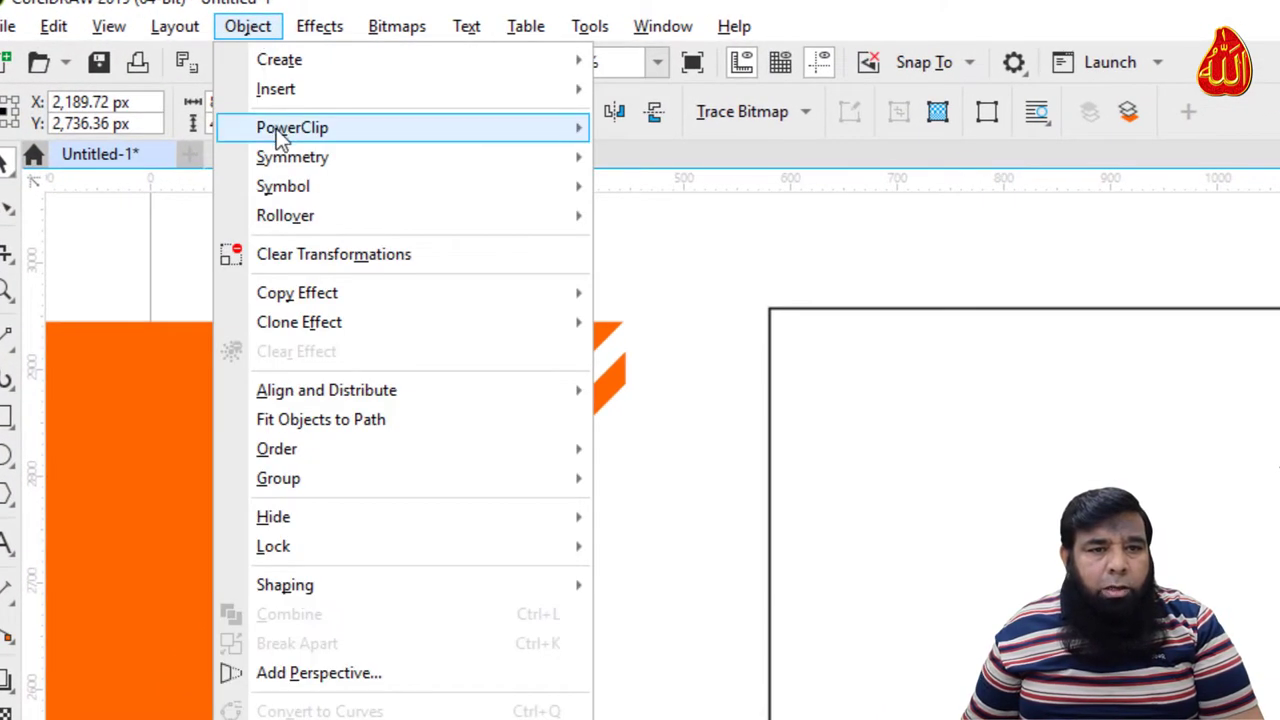
mouse_move(292, 128)
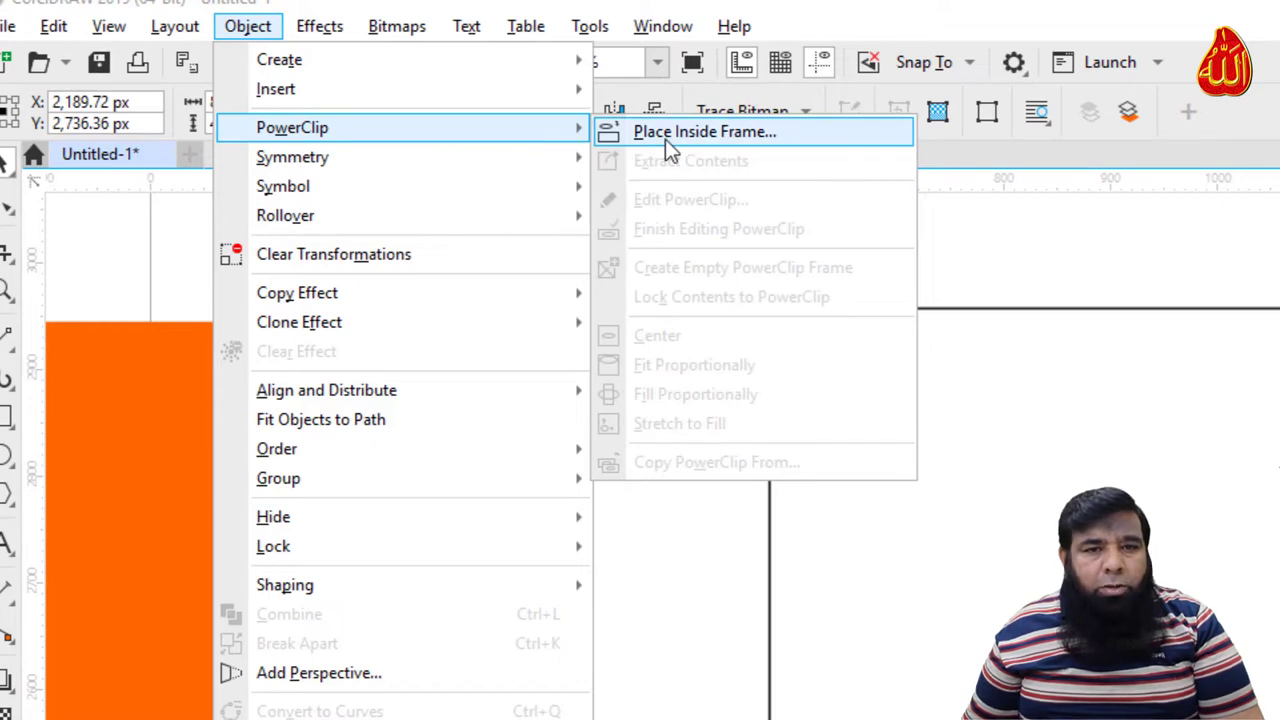
click(665, 139)
click(1133, 317)
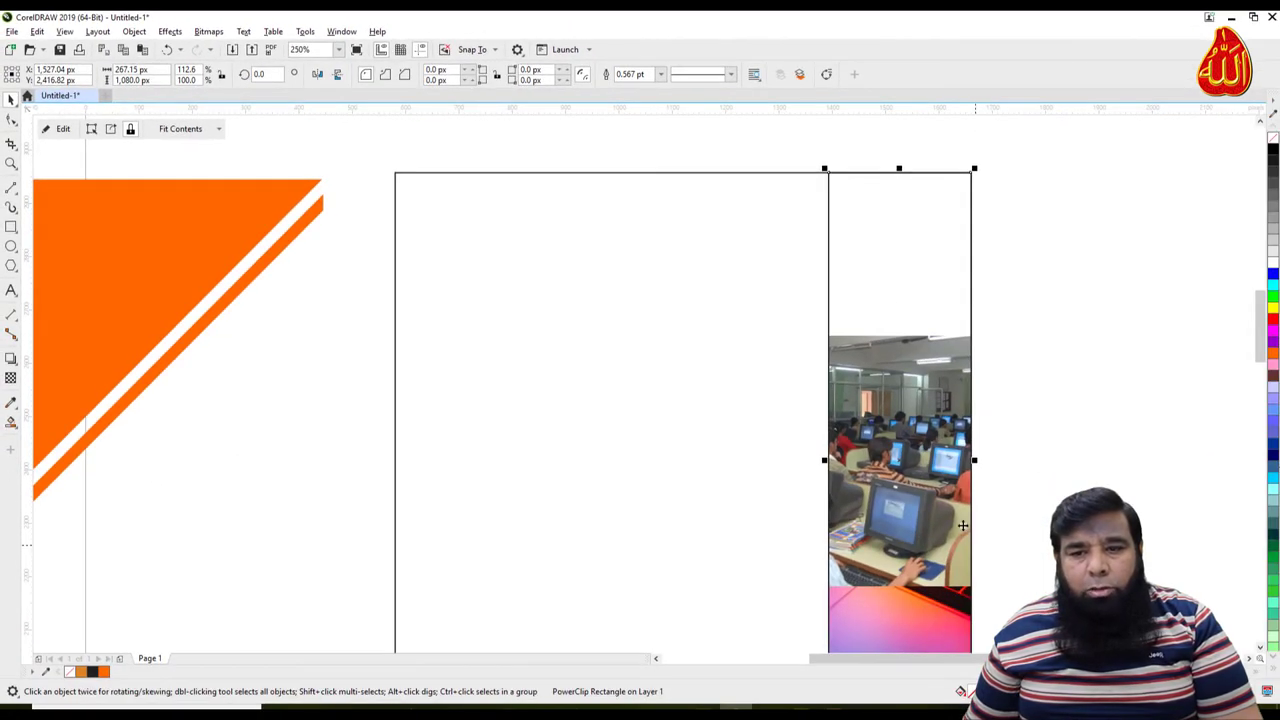
click(58, 128)
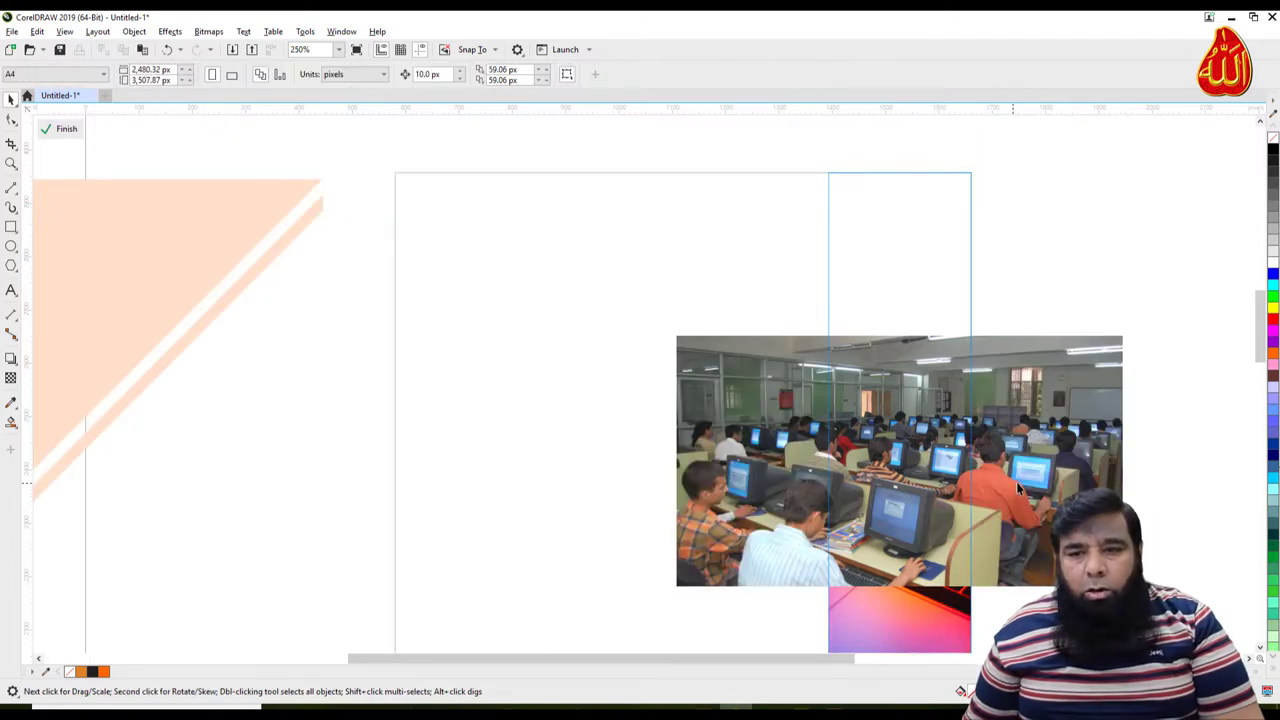
drag(1027, 487, 1037, 333)
click(1038, 333)
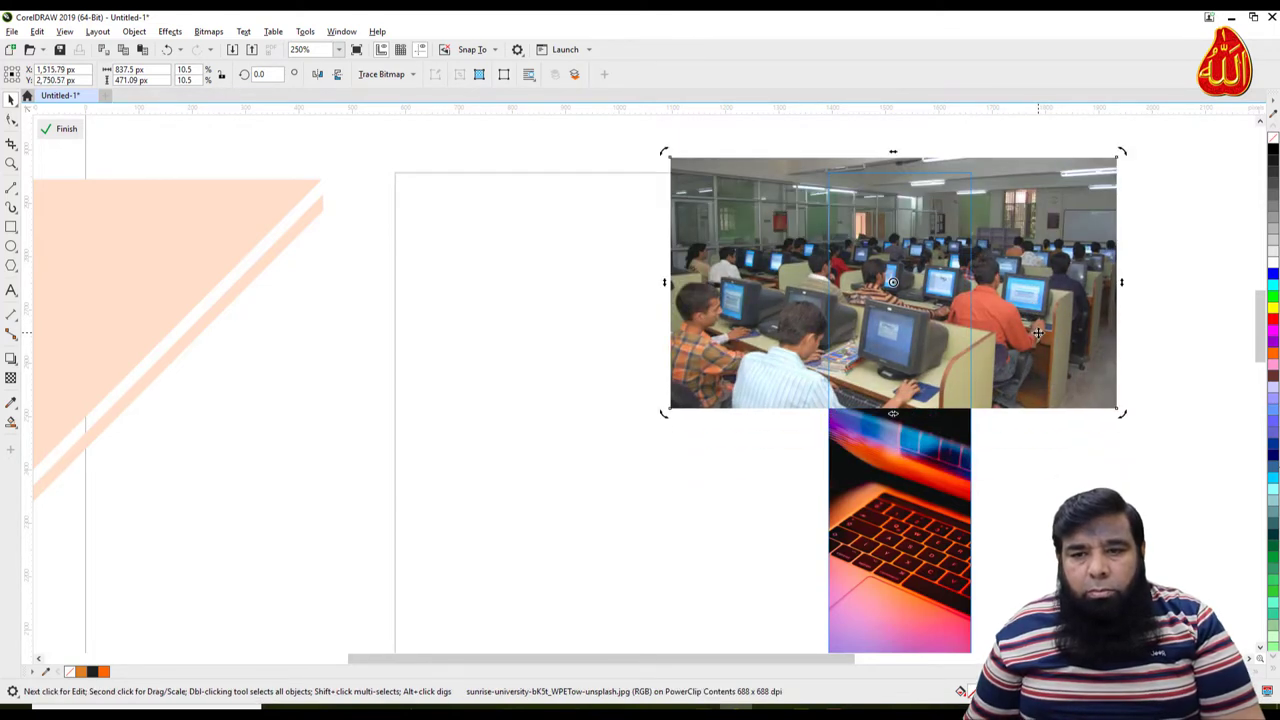
click(79, 132)
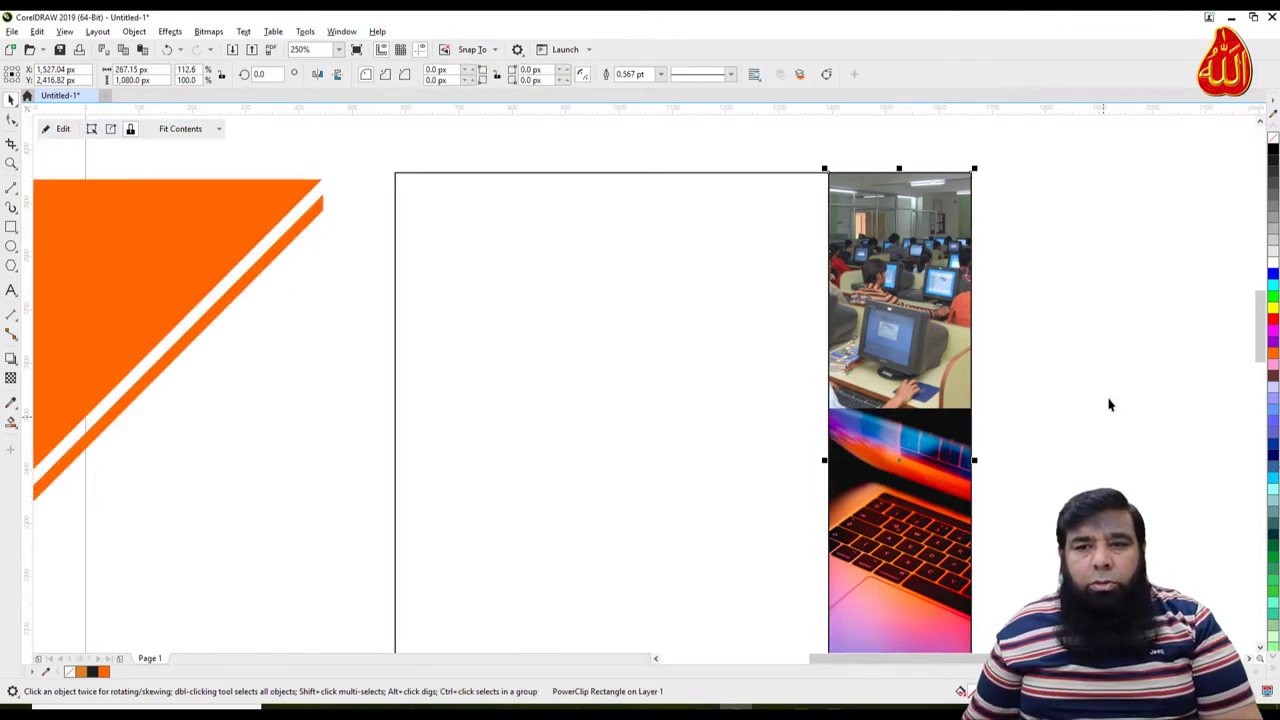
click(1108, 404)
scroll(1077, 434, down, 2)
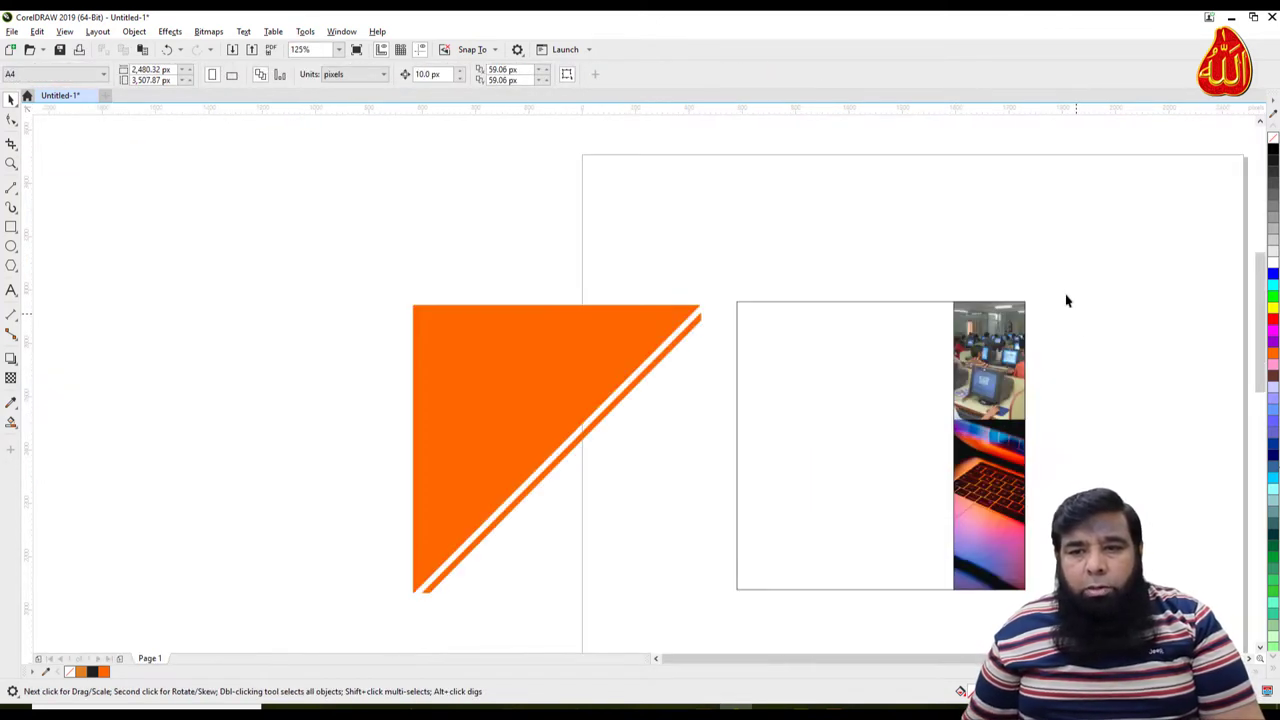
Group the photo column frame and move the orange striped triangle into the rectangle's left side.
click(929, 600)
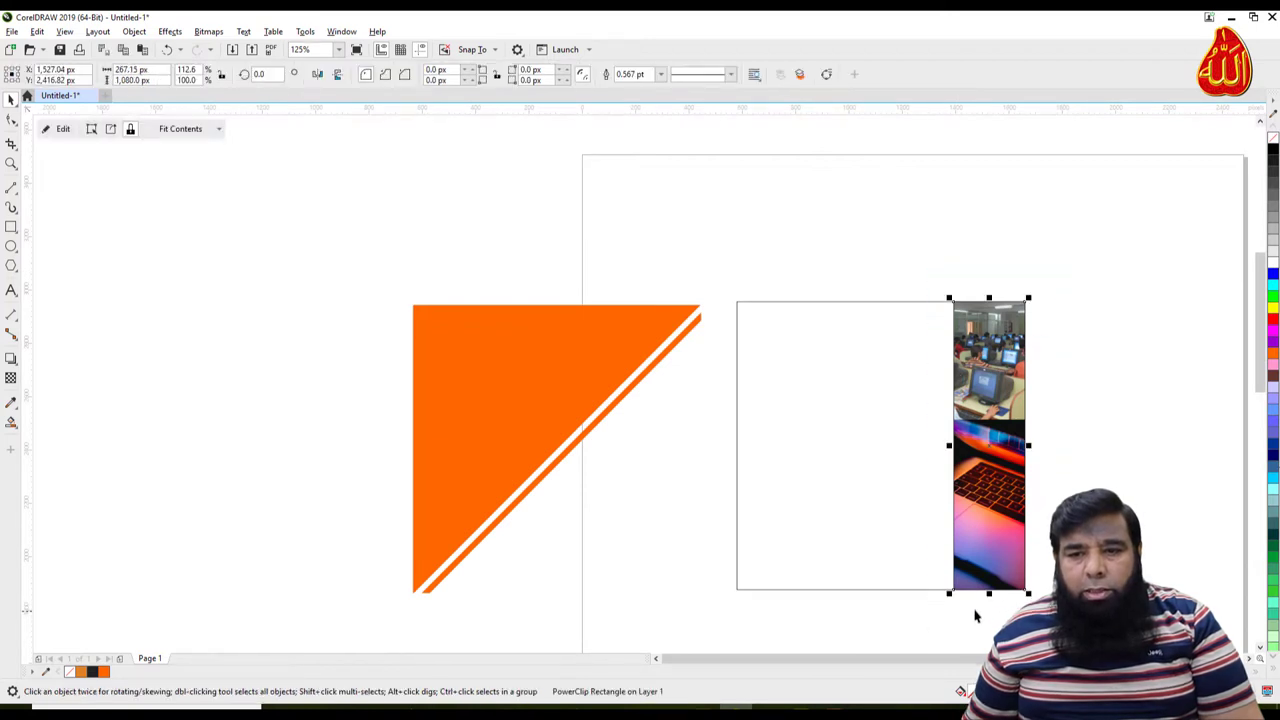
key(ctrl+g)
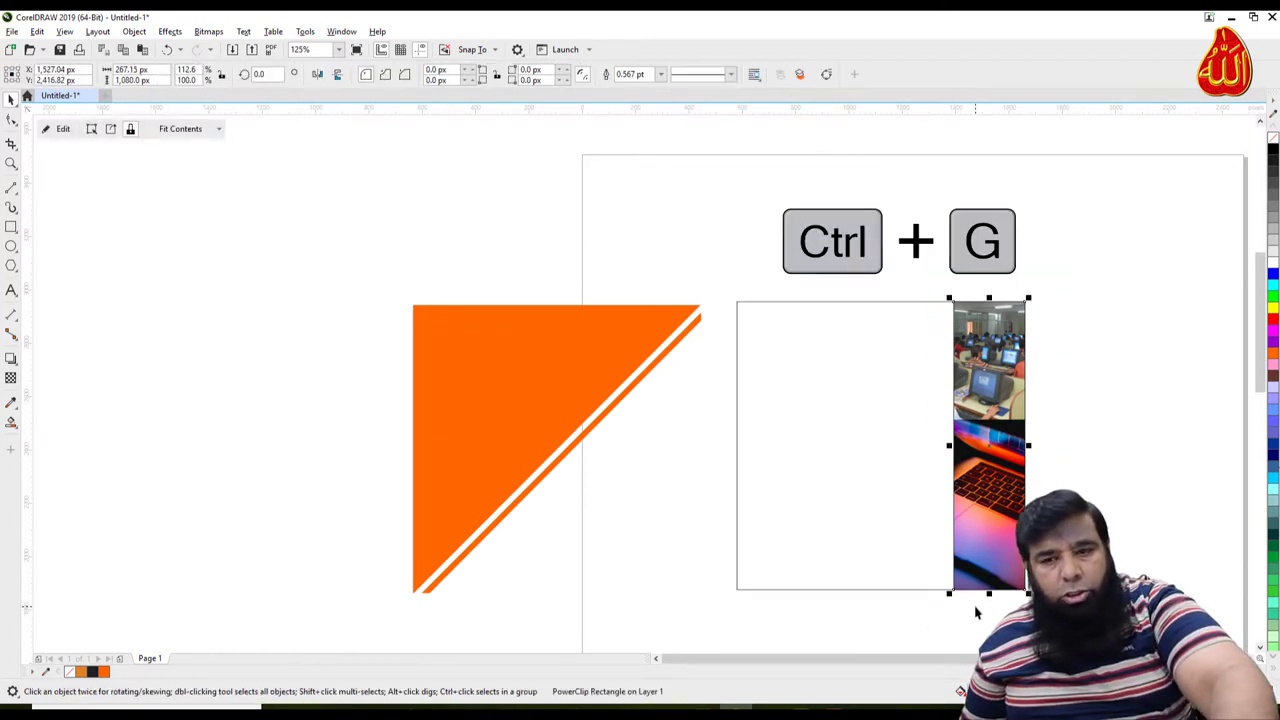
click(529, 352)
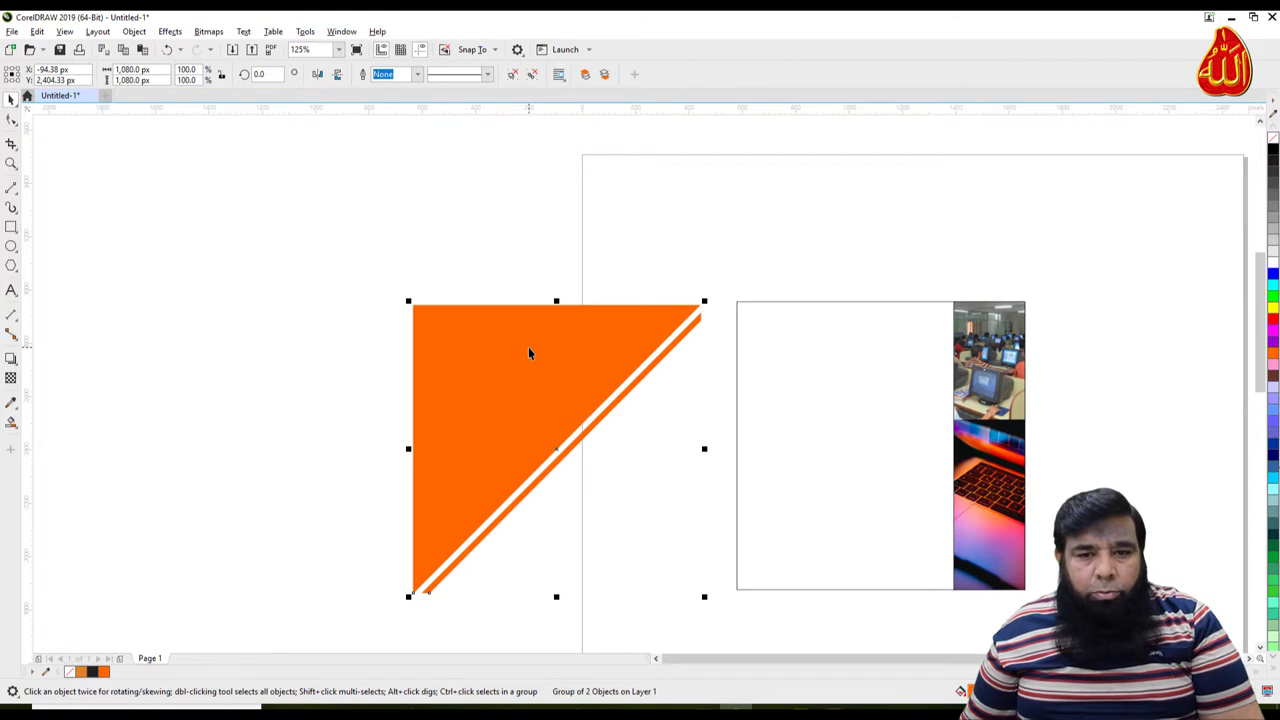
drag(529, 352, 877, 369)
scroll(843, 357, up, 1)
scroll(843, 357, up, 1)
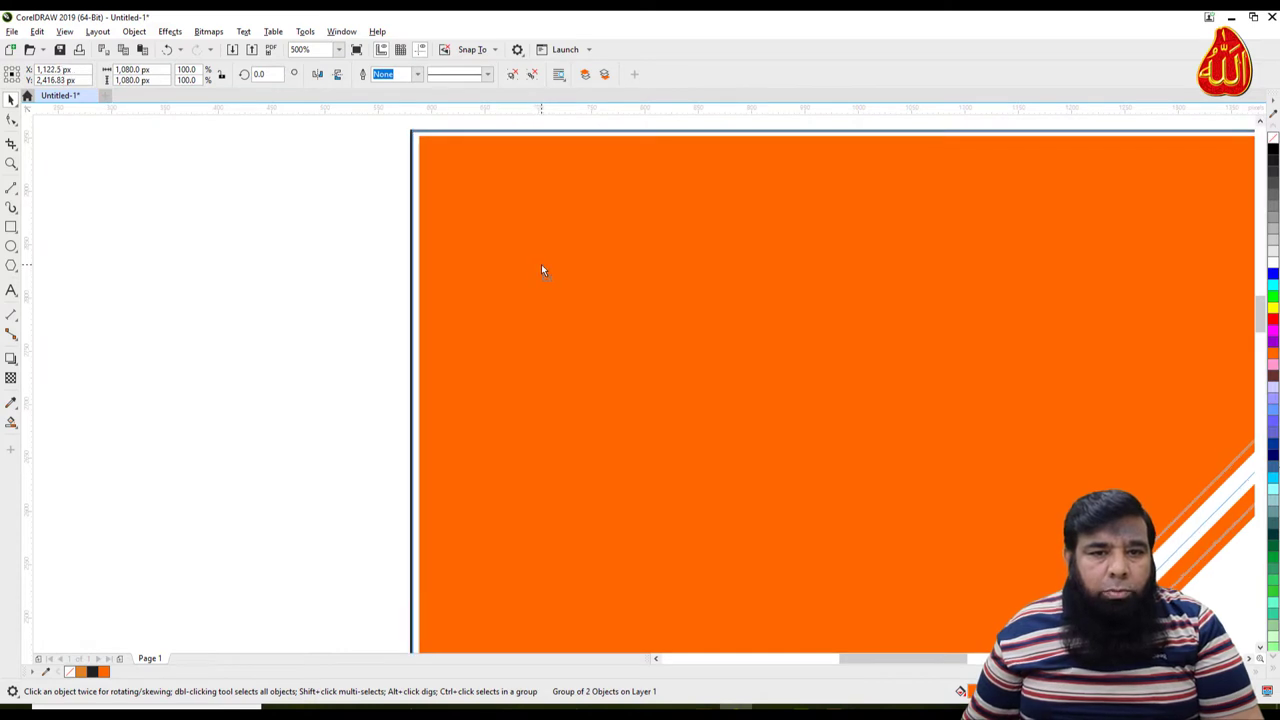
scroll(541, 264, down, 1)
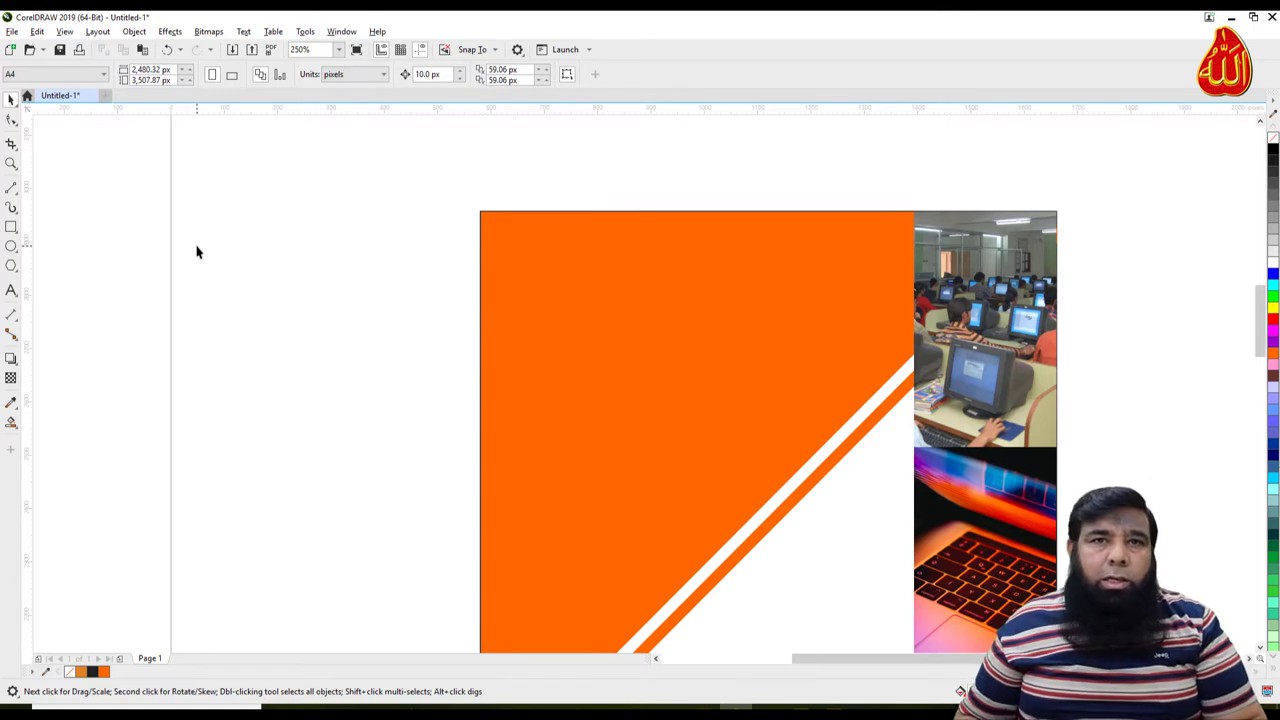
Draw a wide black, outline-free rectangle across the upper orange area and photo column.
click(10, 228)
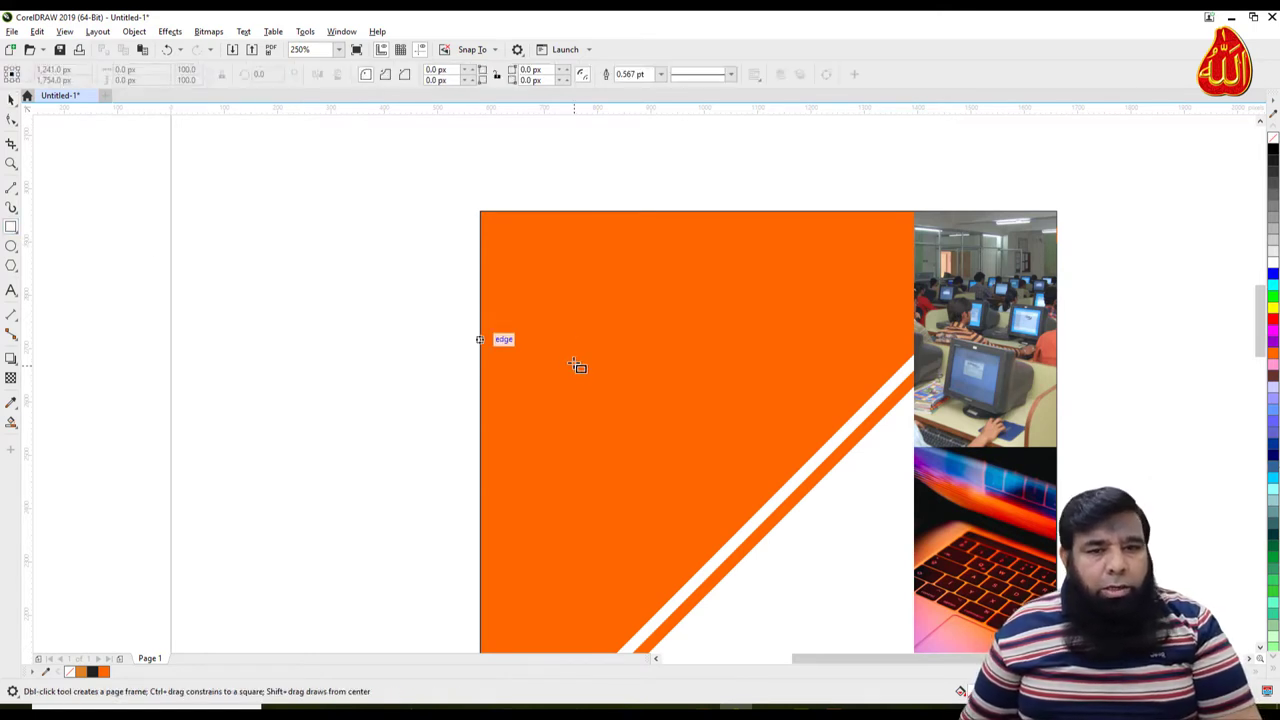
mouse_move(481, 284)
mouse_down()
mouse_move(1014, 363)
mouse_move(1058, 350)
mouse_up()
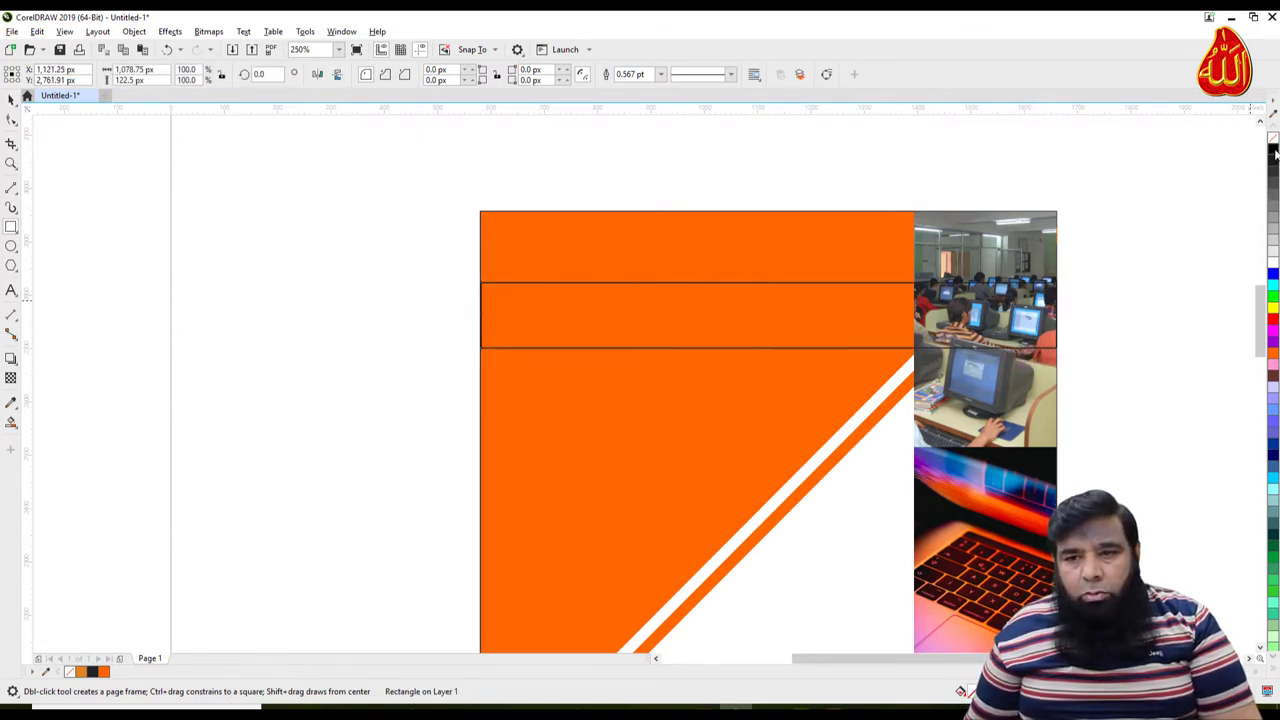
click(1274, 150)
right_click(1273, 142)
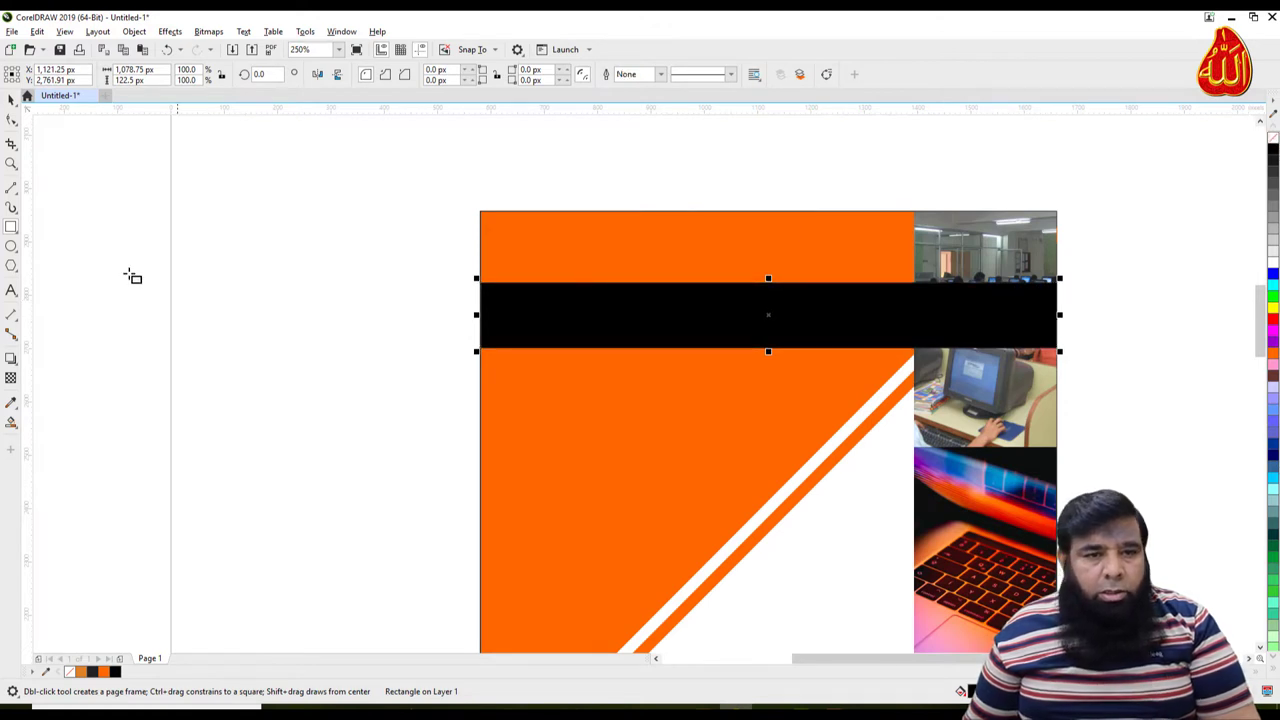
Type the heading 'Earn Money ONline' and set it in Cooper Black.
click(10, 291)
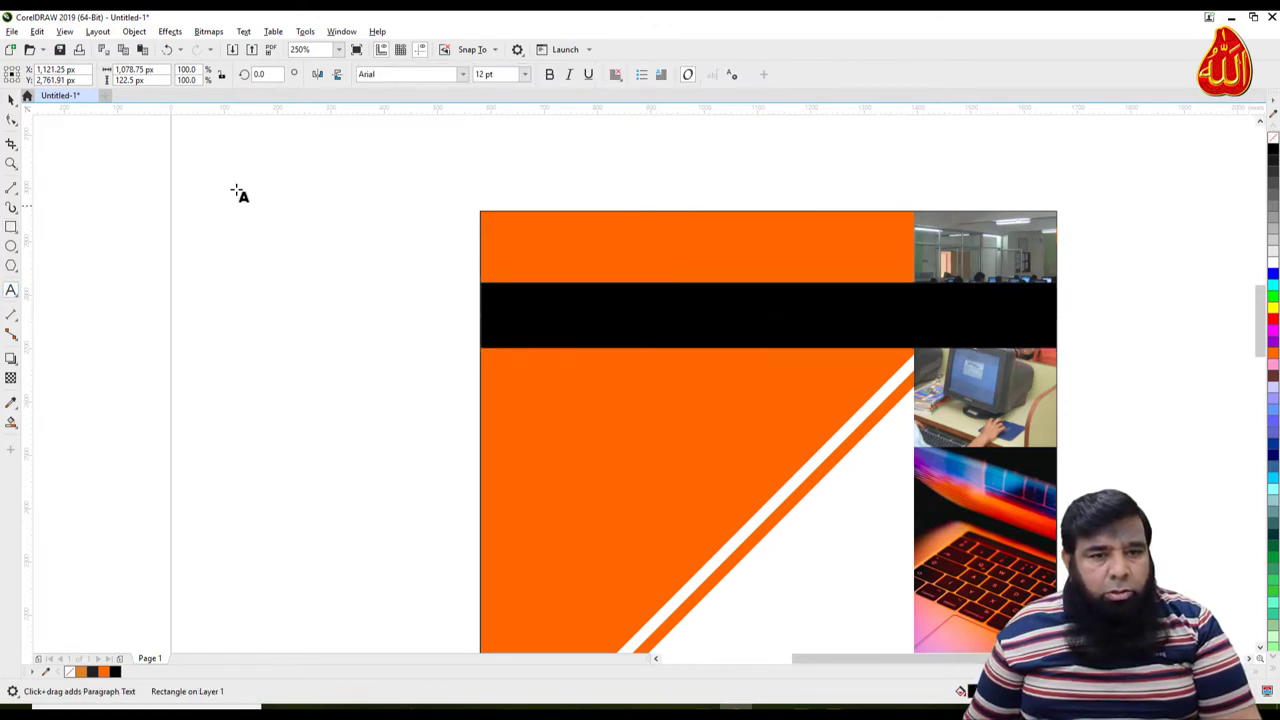
click(268, 180)
text(Earn Money ONli)
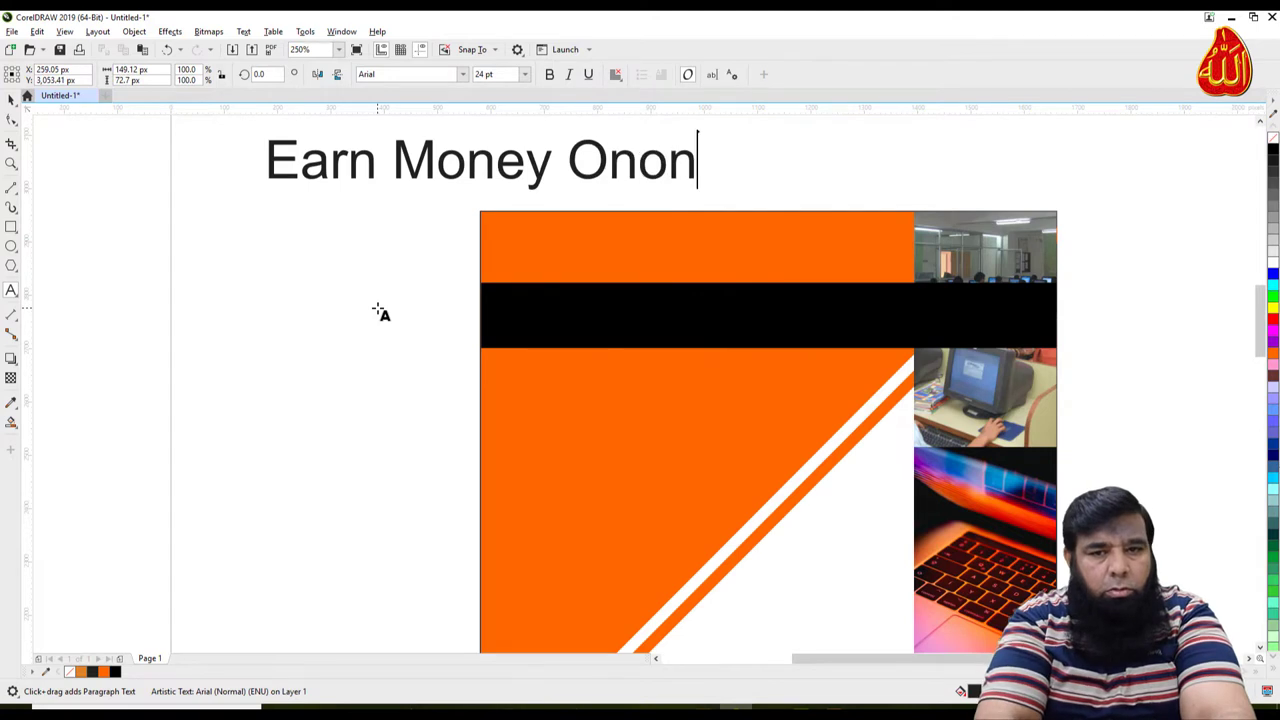
text(ne)
click(11, 97)
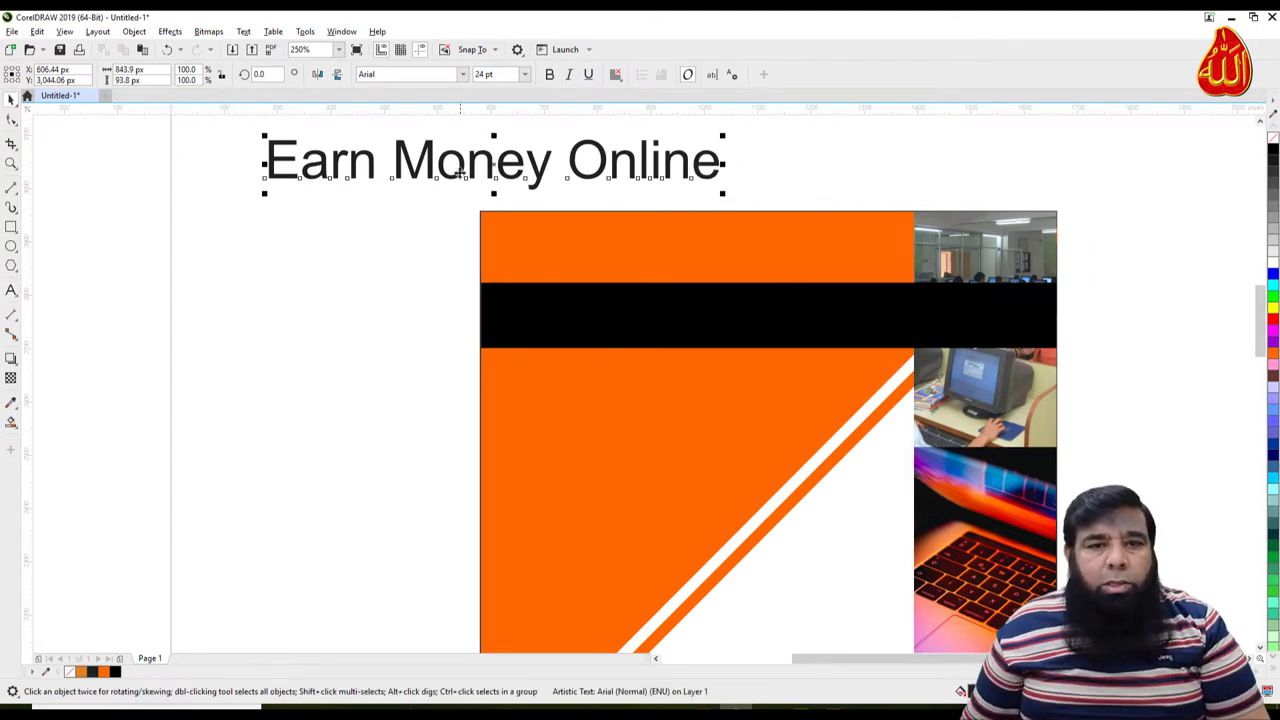
click(462, 74)
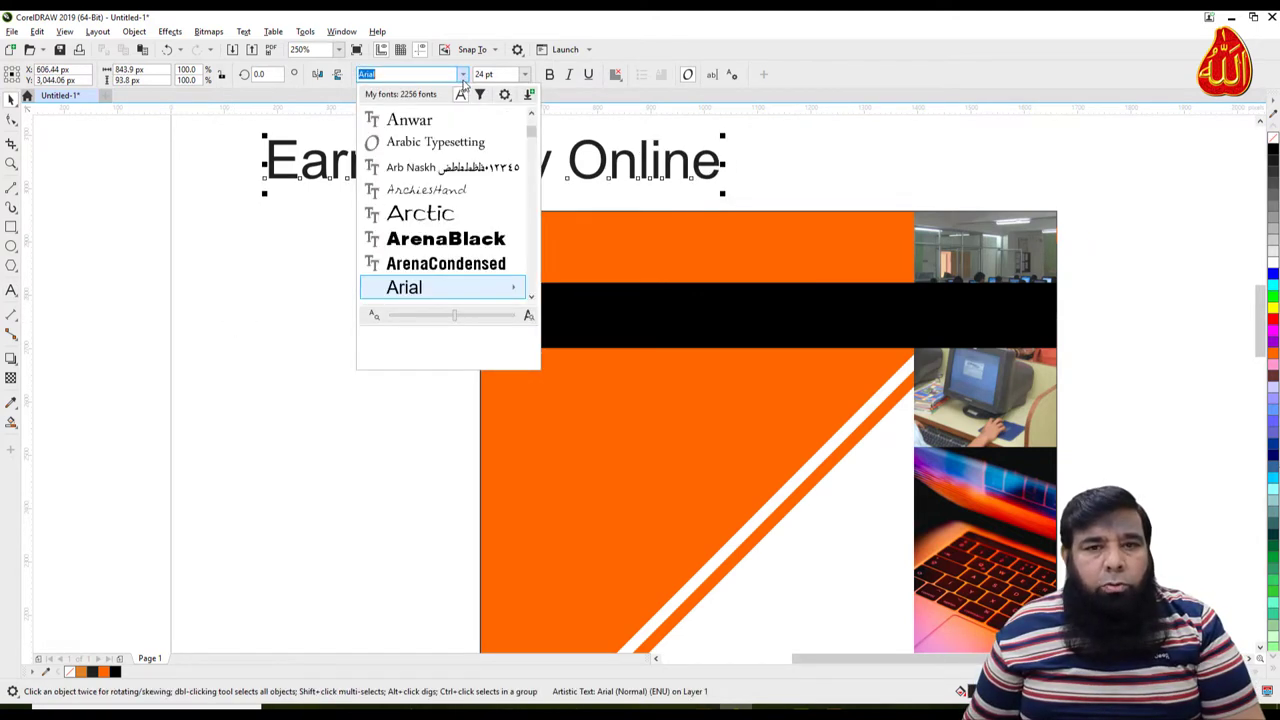
text(coop)
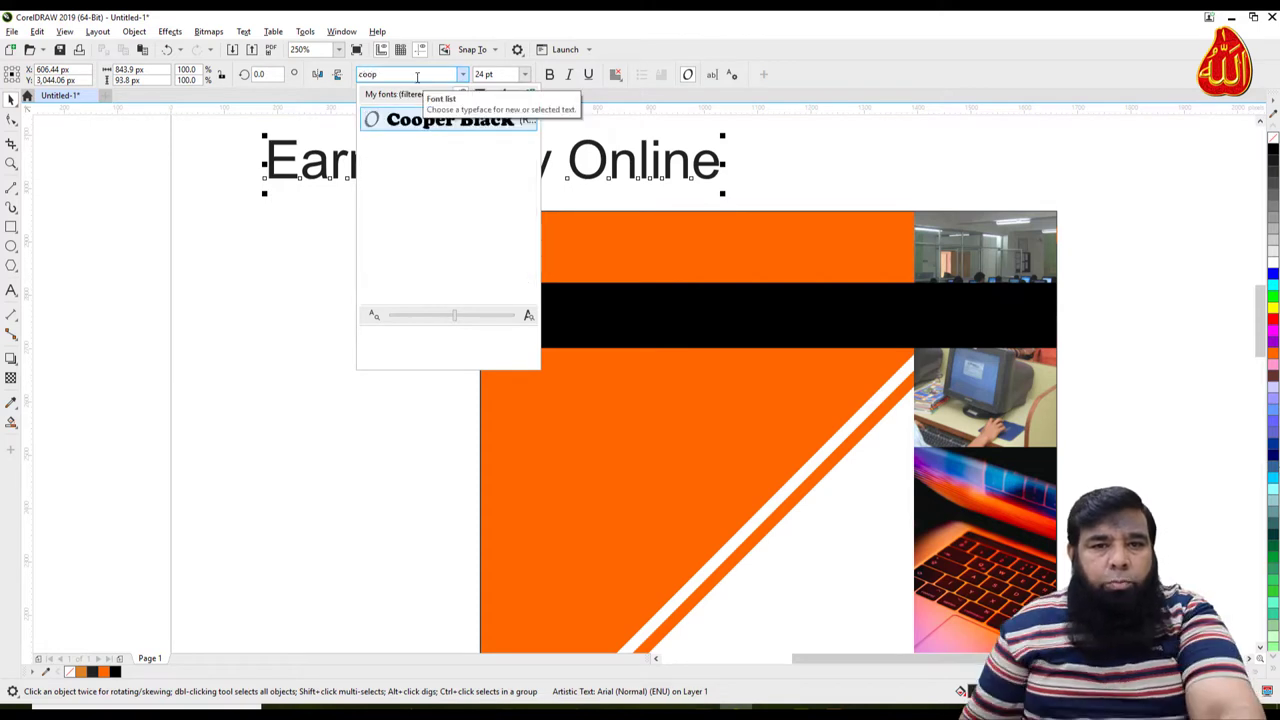
click(407, 119)
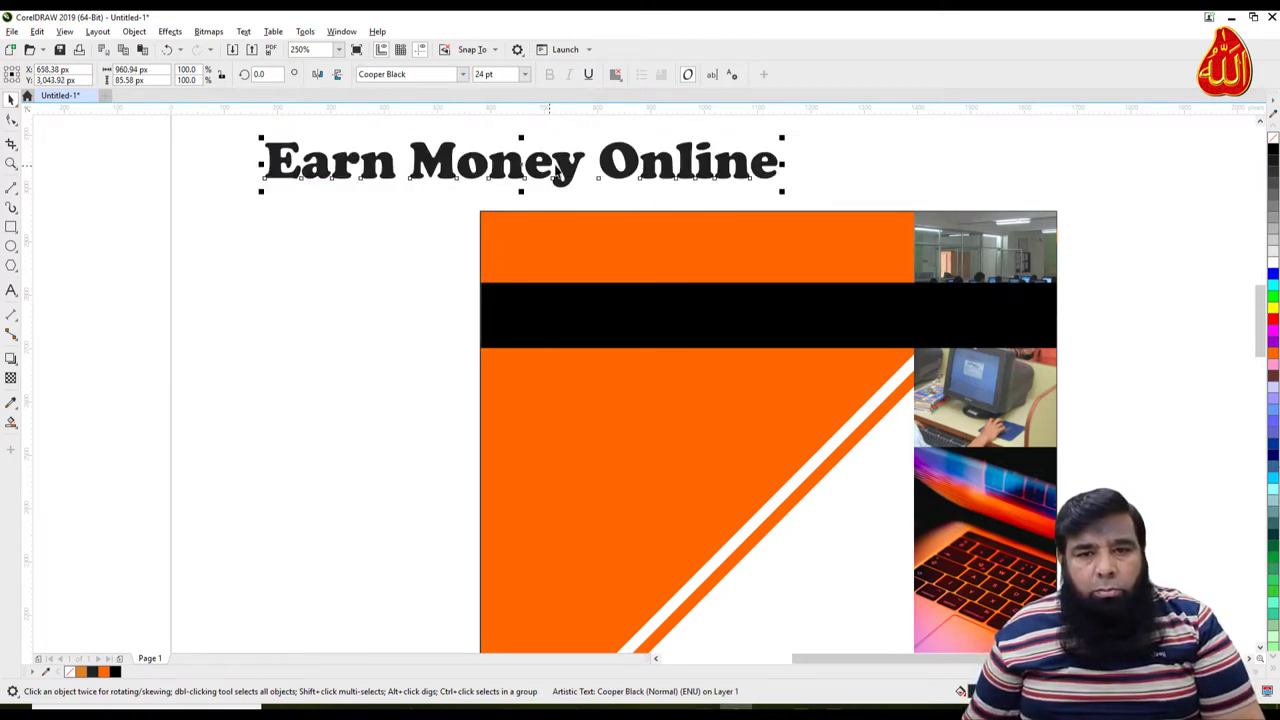
Make the heading white, centre it on the black band, and group them together.
drag(629, 166, 882, 322)
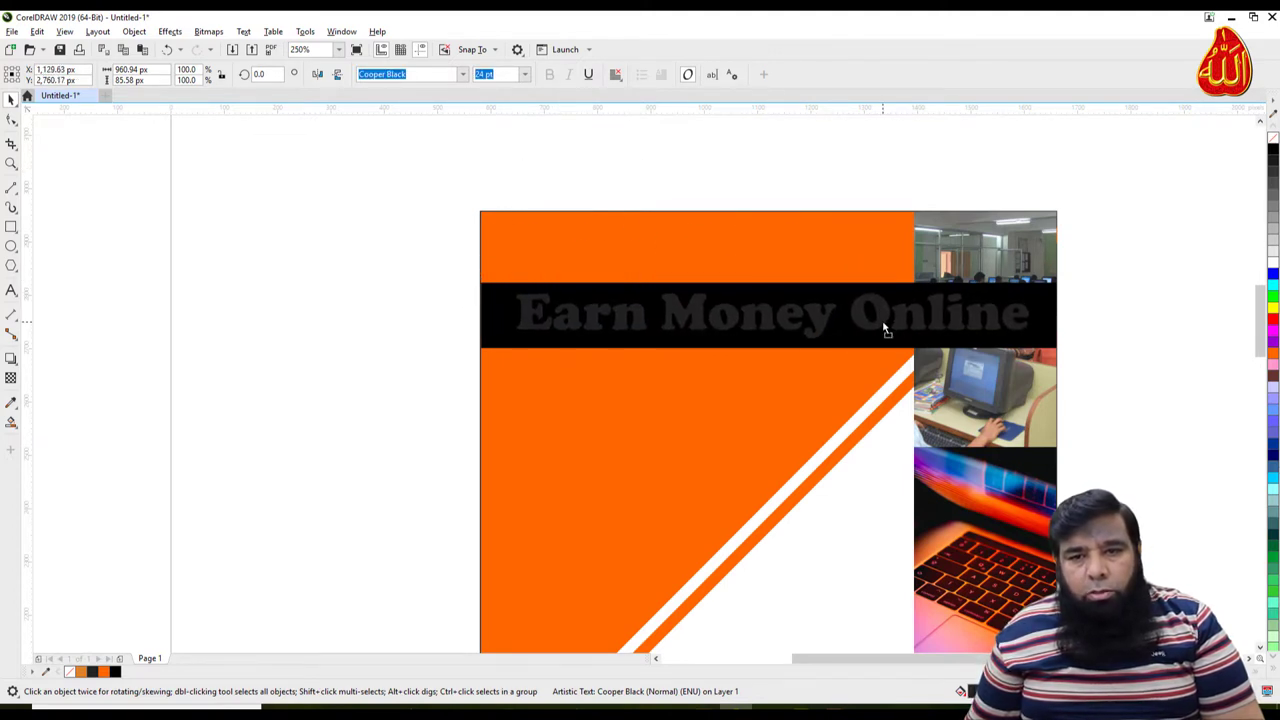
click(1273, 264)
drag(1096, 278, 426, 381)
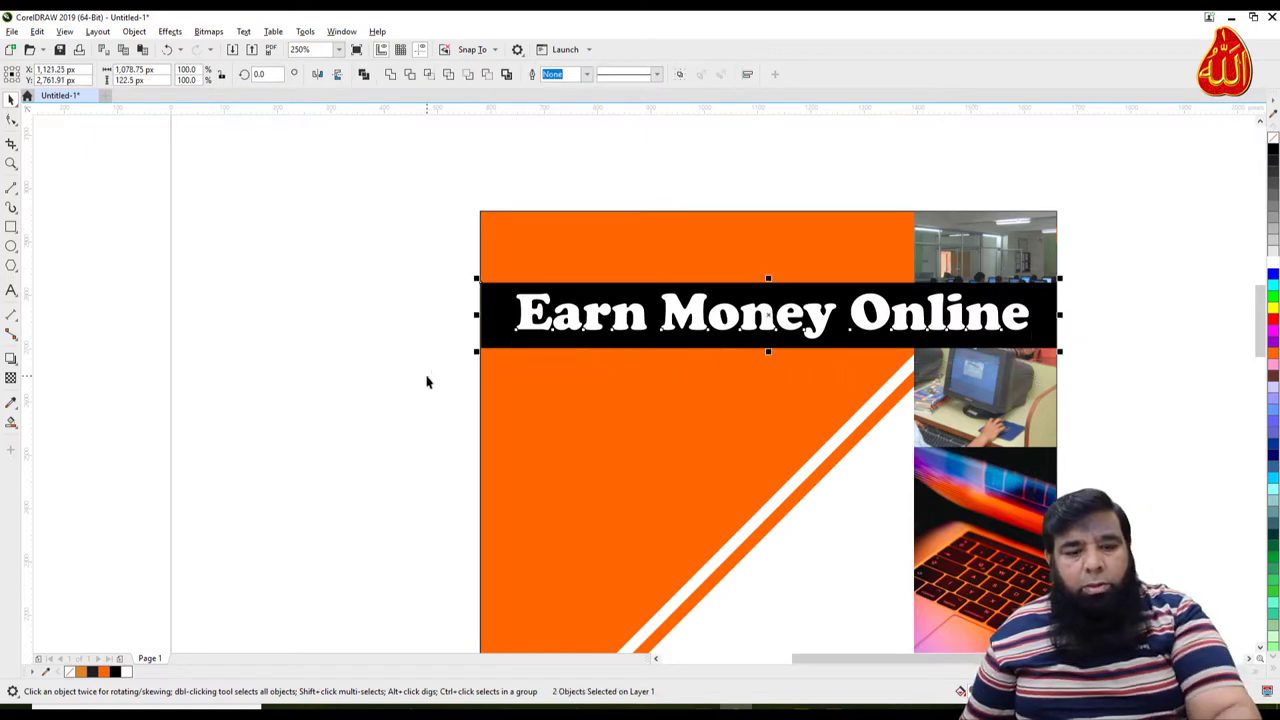
key(c)
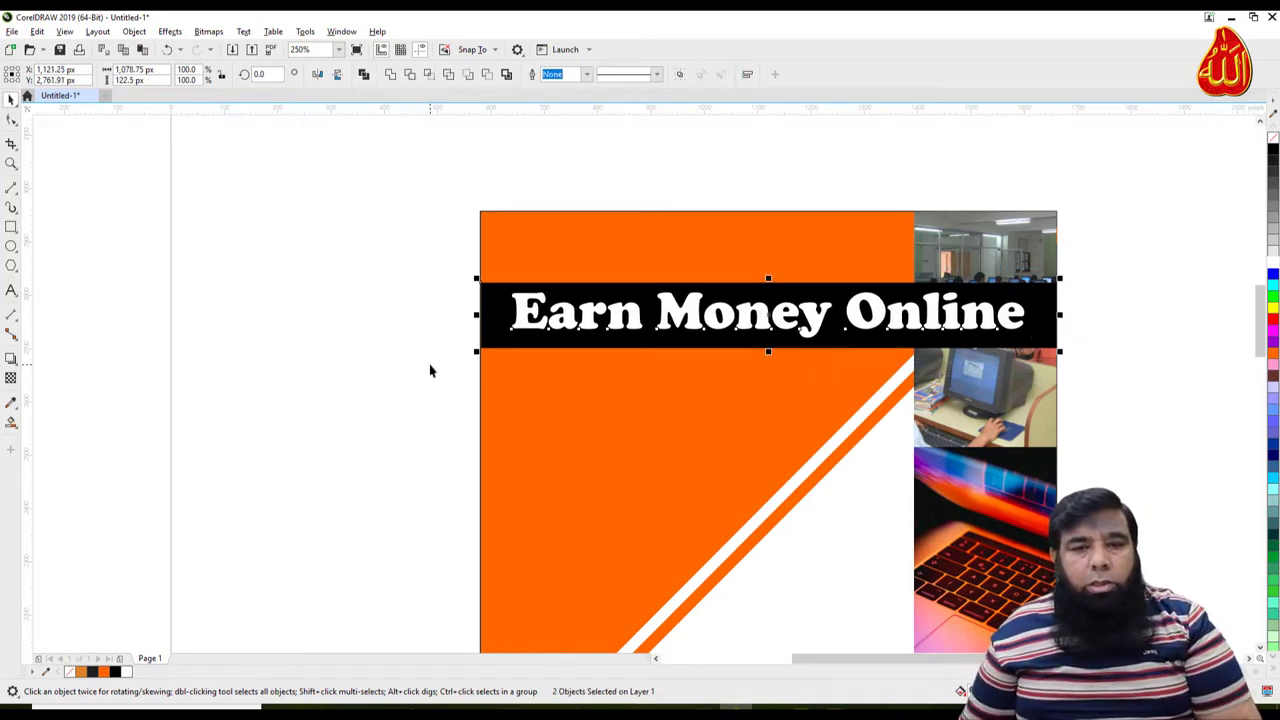
key(ctrl+g)
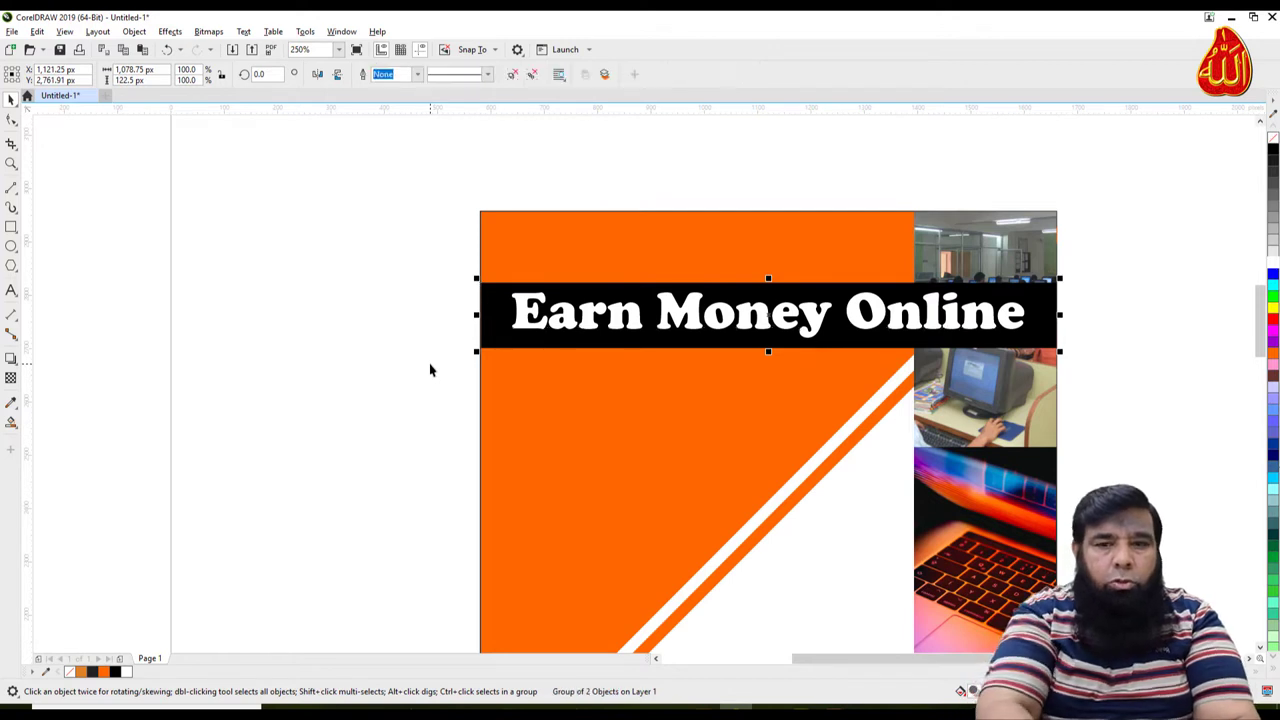
click(311, 359)
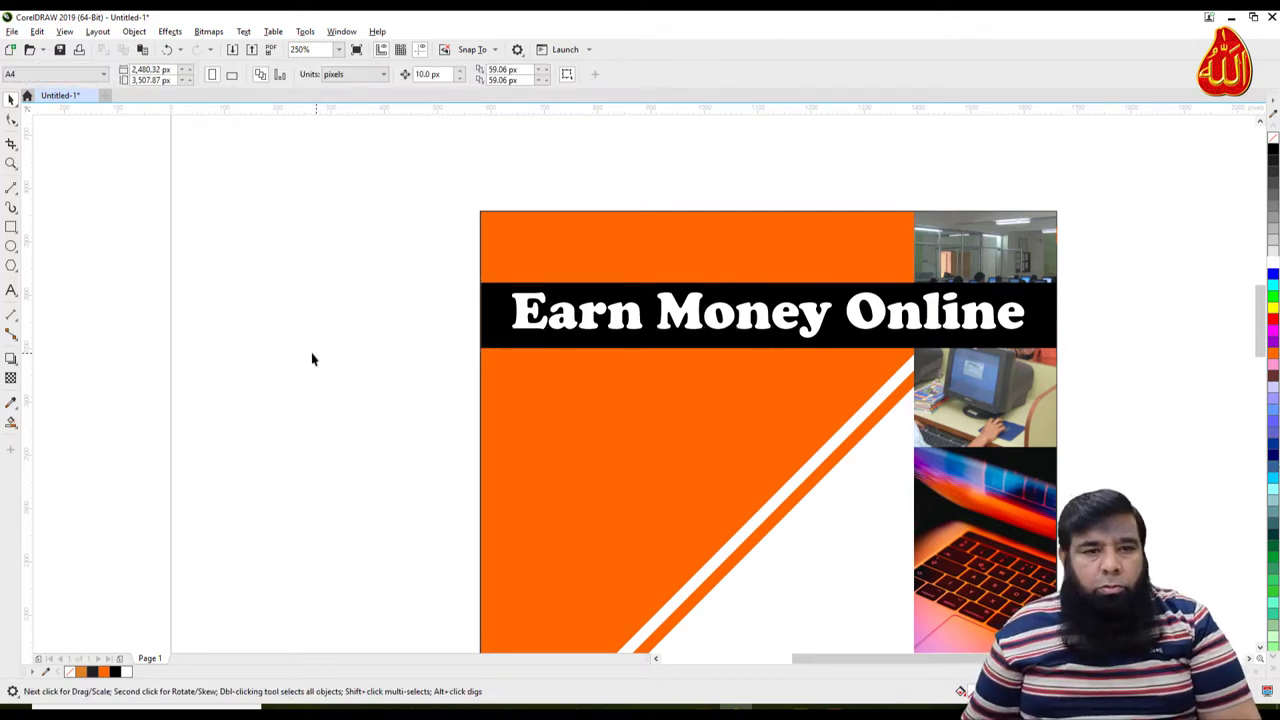
click(10, 291)
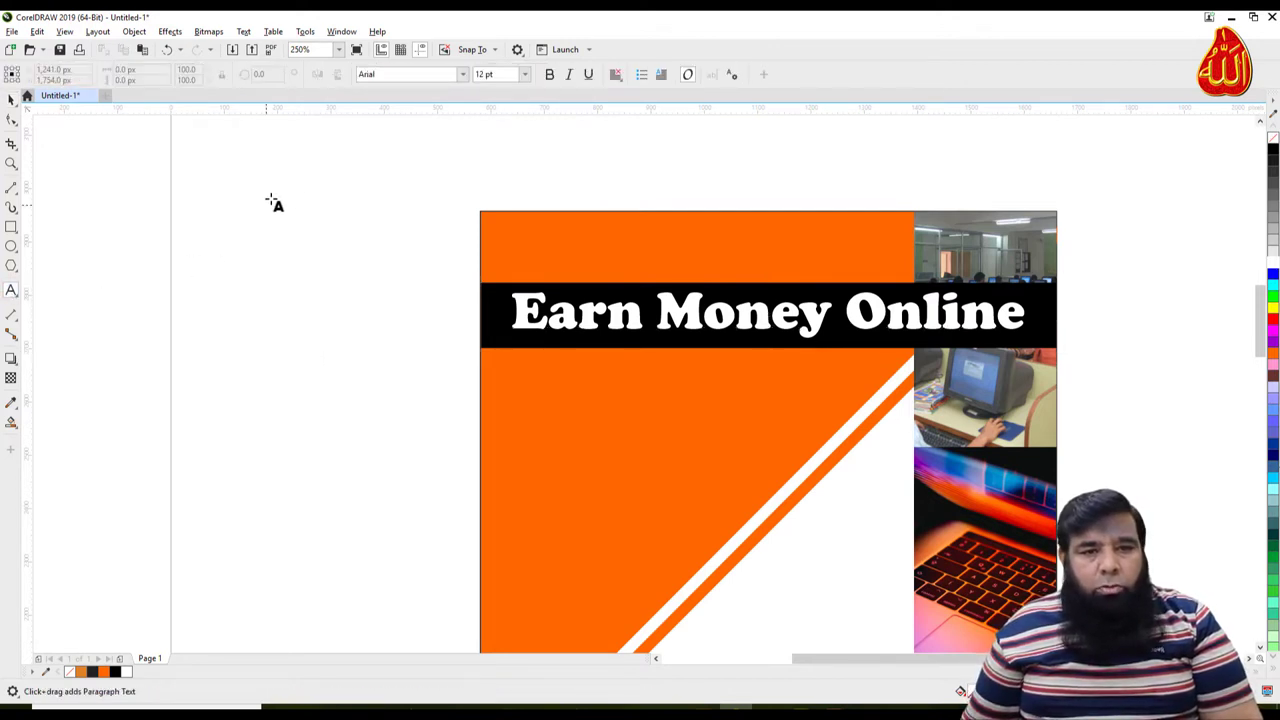
Type the tagline '1st Time in Sheikhupura.' and set it in Brush Script.
click(370, 178)
text(1st Time in Sheikhupura)
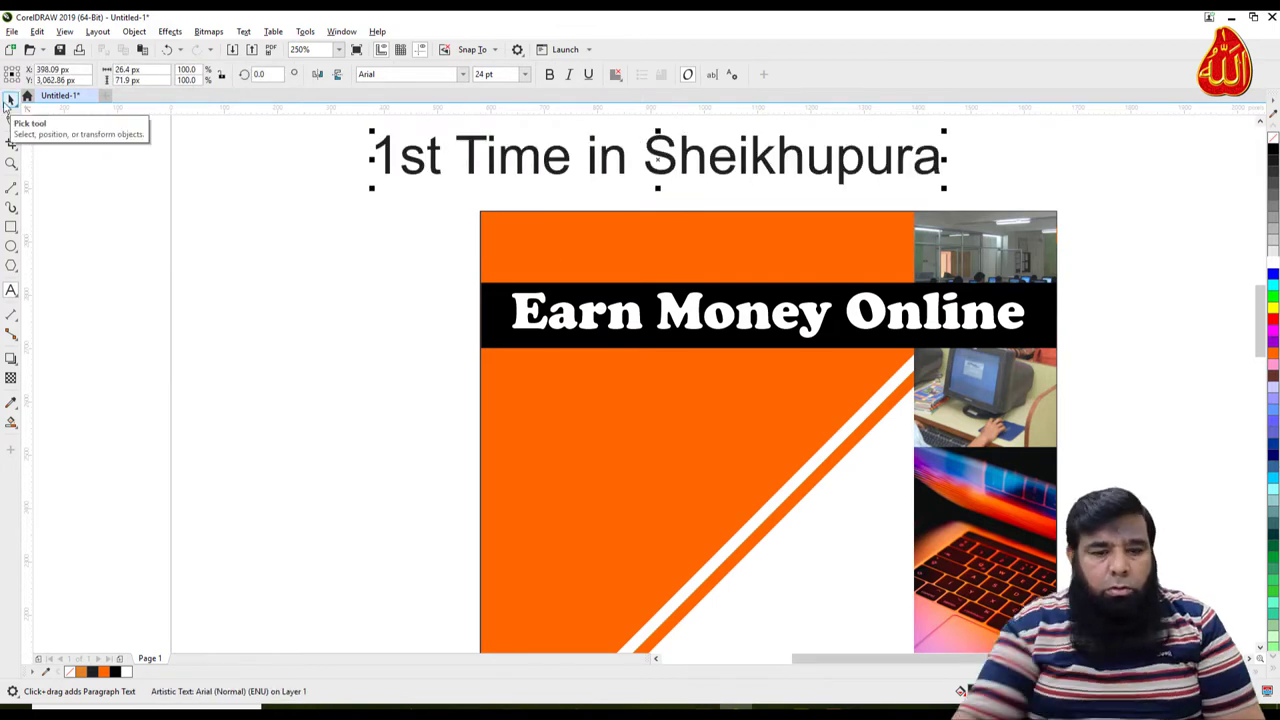
text(.)
click(10, 99)
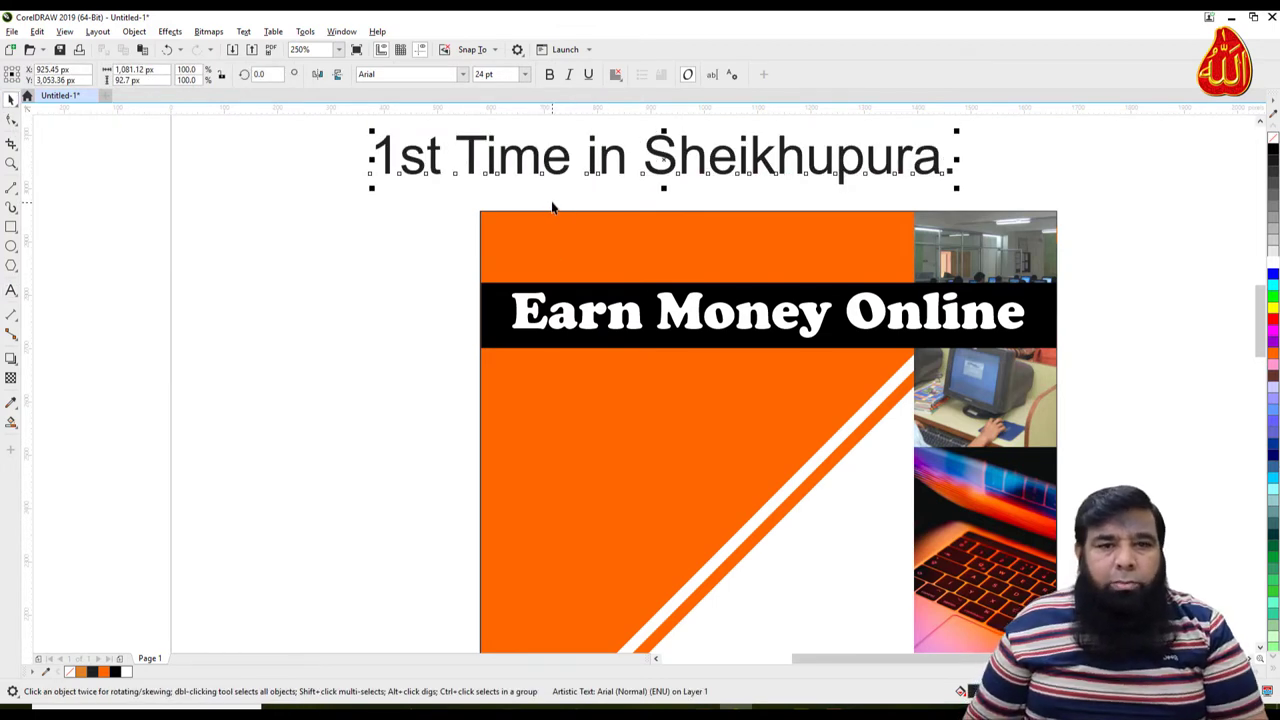
click(463, 76)
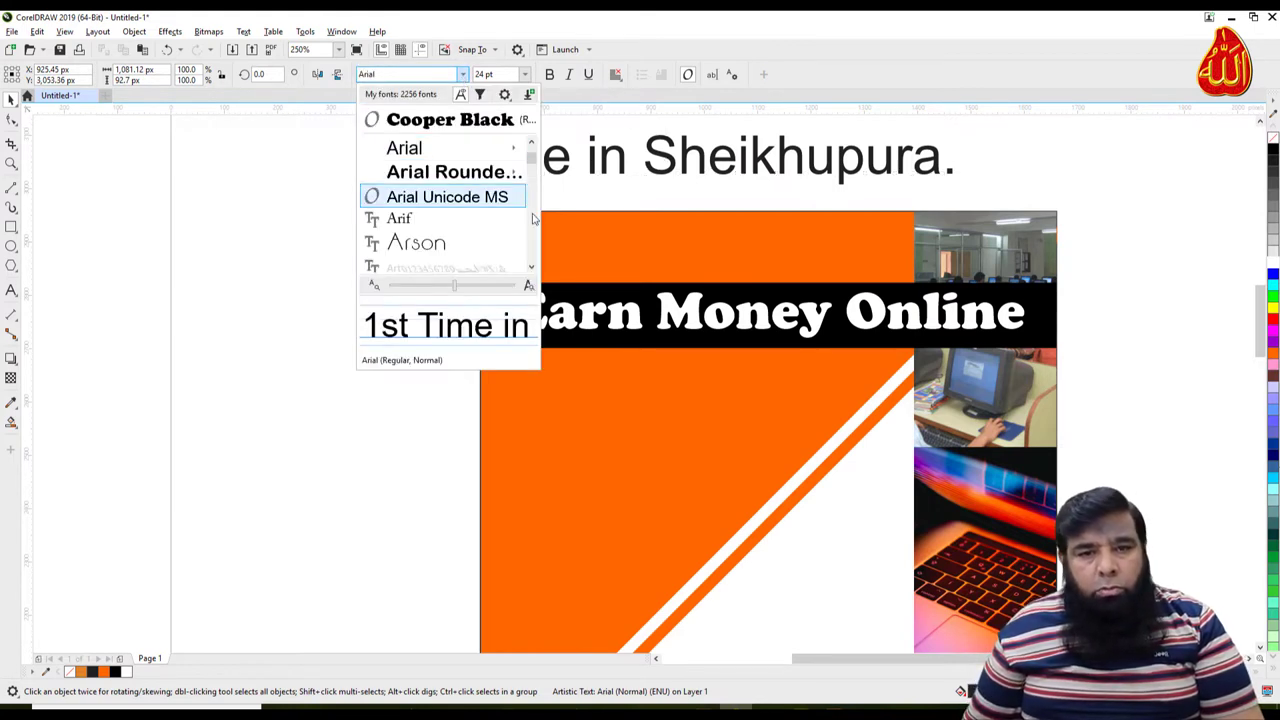
scroll(533, 265, down, 5)
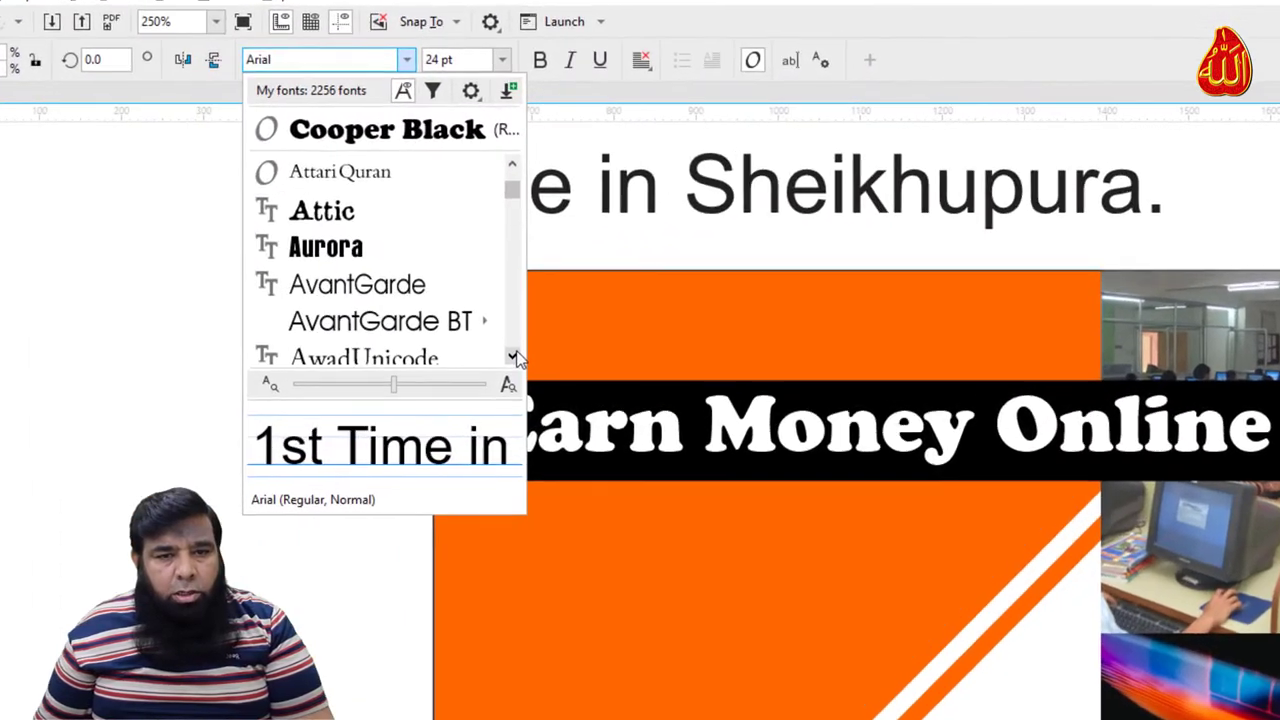
scroll(516, 358, down, 3)
scroll(516, 358, down, 3)
scroll(516, 358, down, 2)
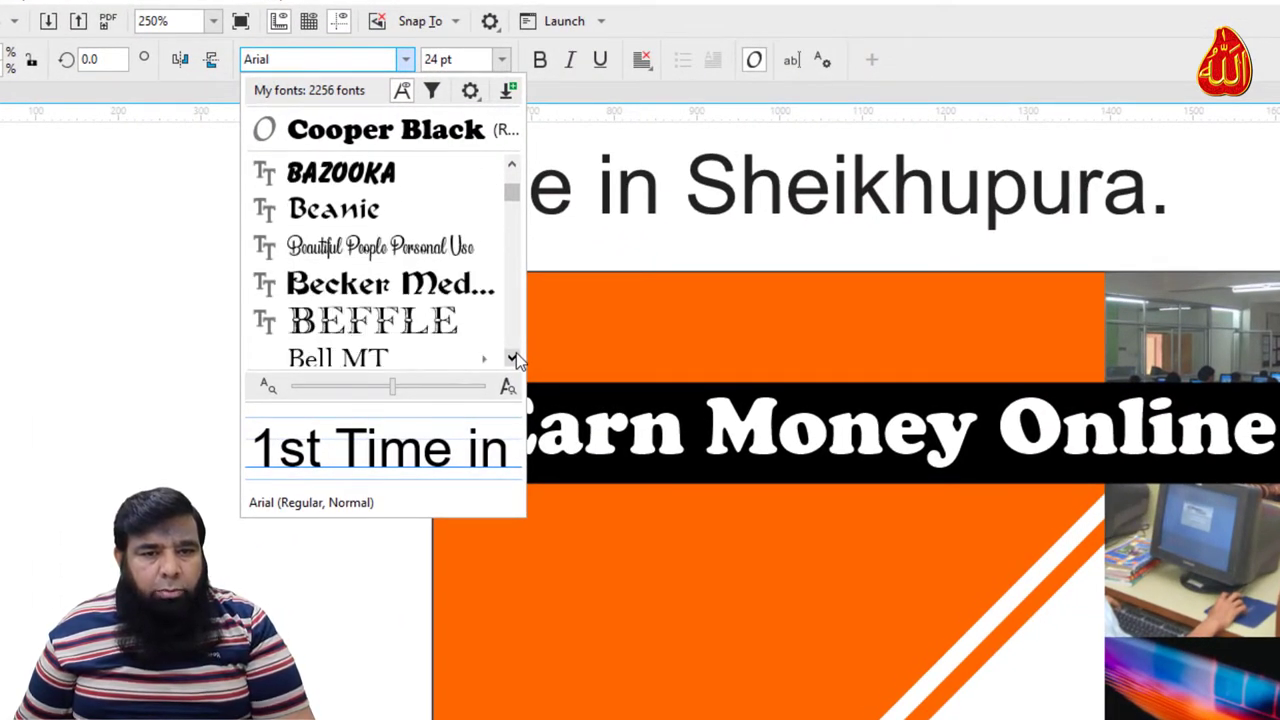
scroll(516, 358, down, 1)
scroll(516, 358, down, 1)
scroll(516, 358, down, 1)
scroll(516, 358, down, 2)
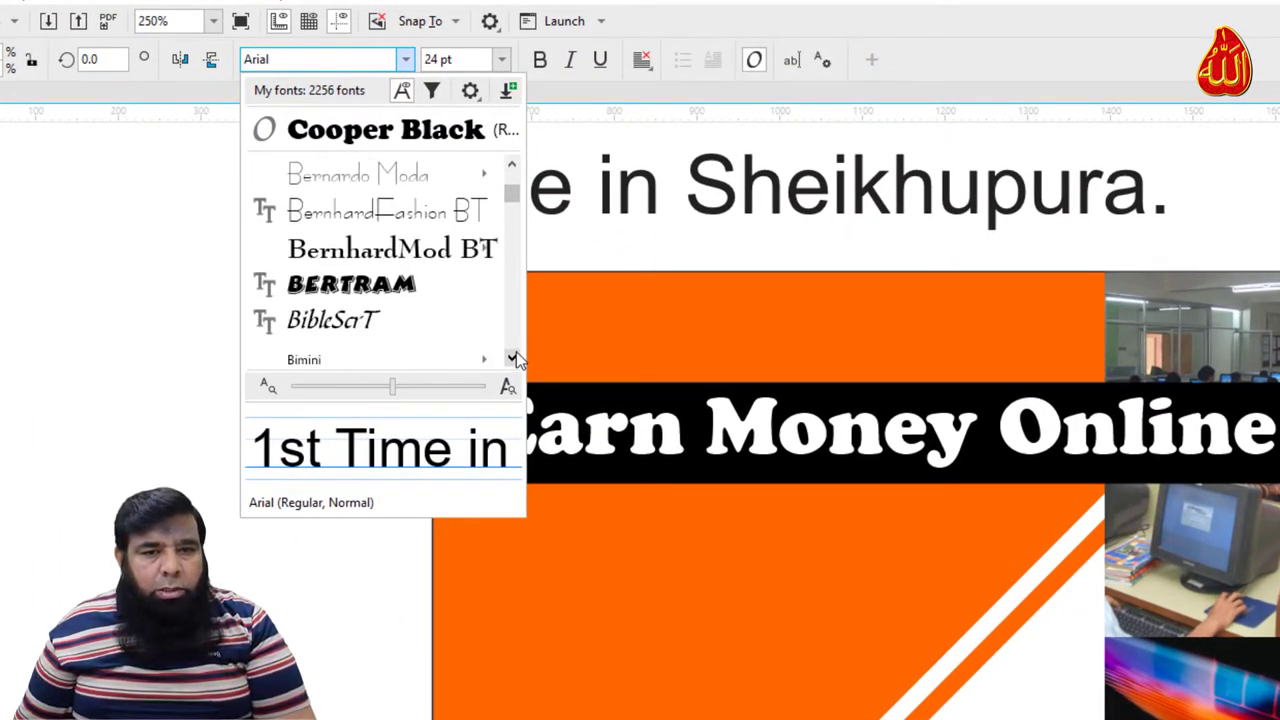
scroll(516, 358, down, 1)
scroll(516, 358, down, 1)
click(380, 245)
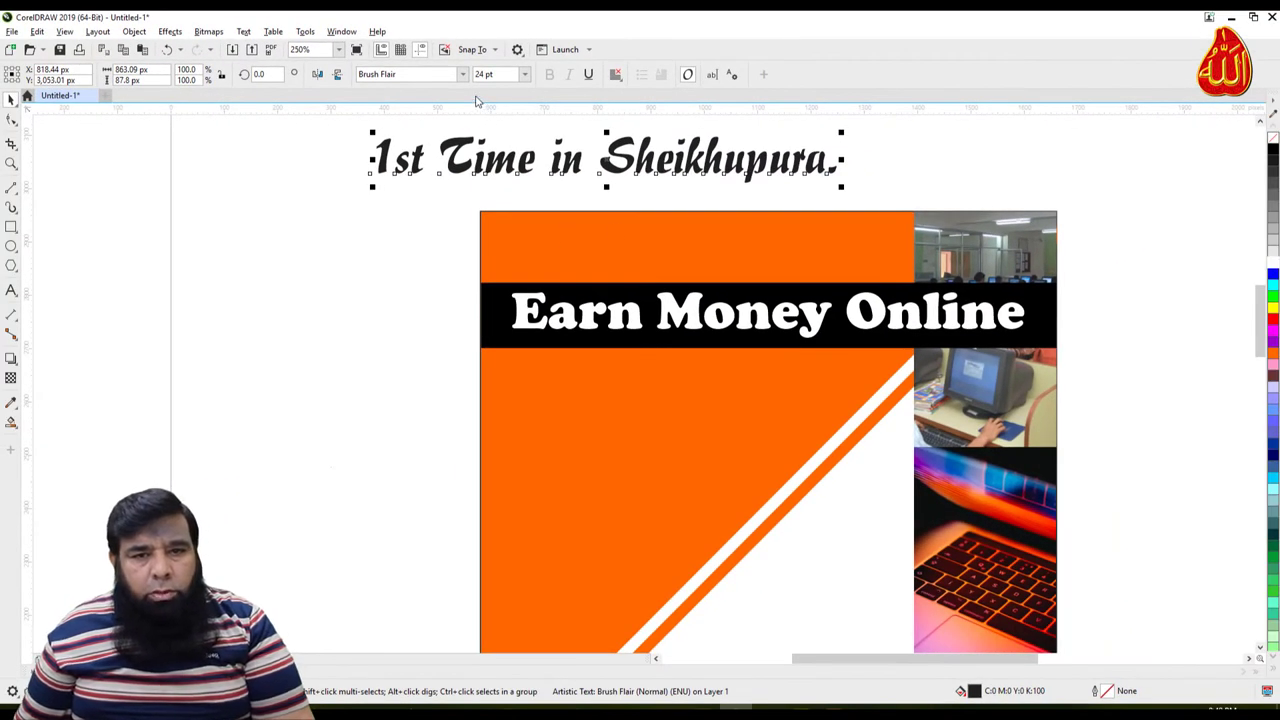
click(463, 76)
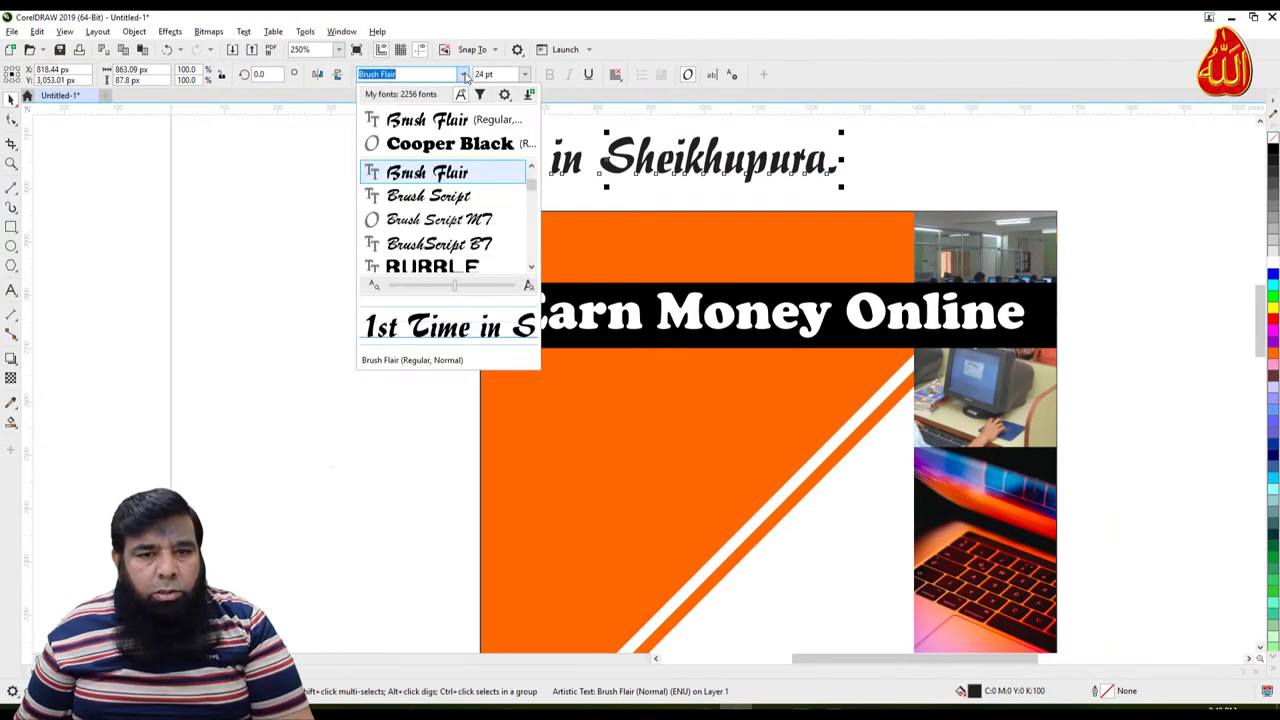
click(465, 199)
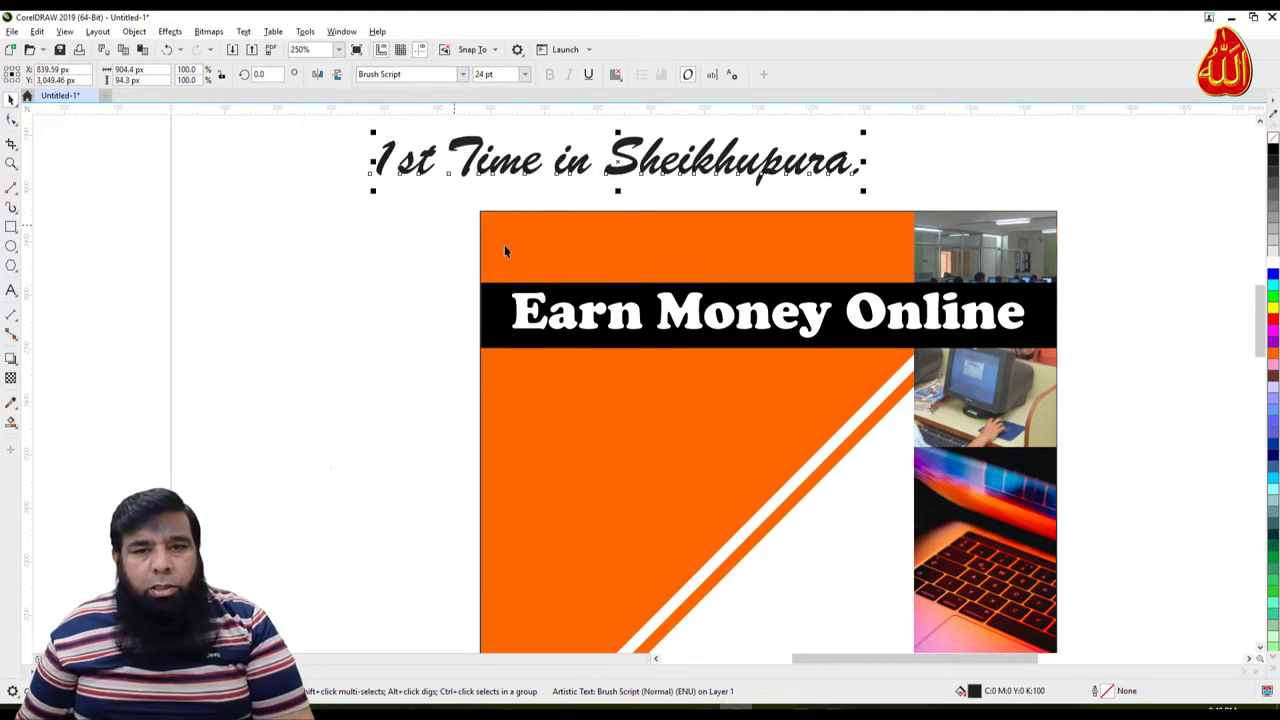
Size the tagline to 12 pt and place it on the orange area above the band.
click(525, 76)
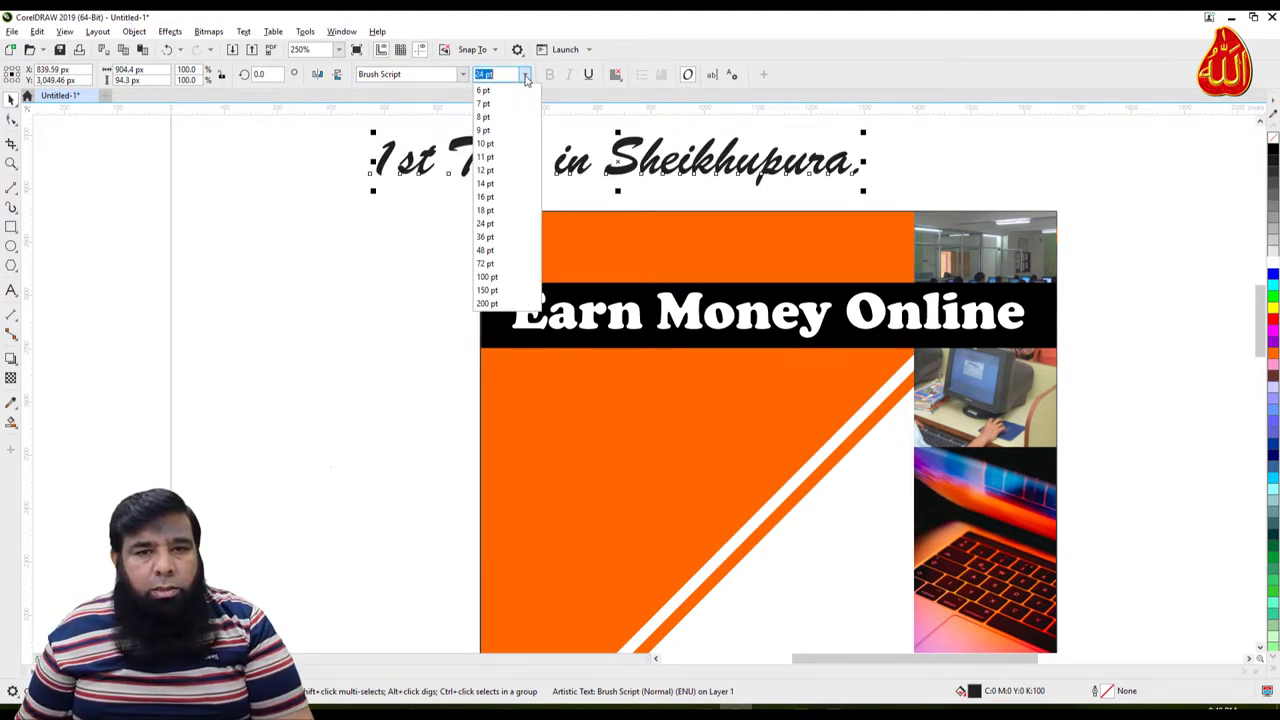
click(494, 144)
drag(487, 172, 616, 258)
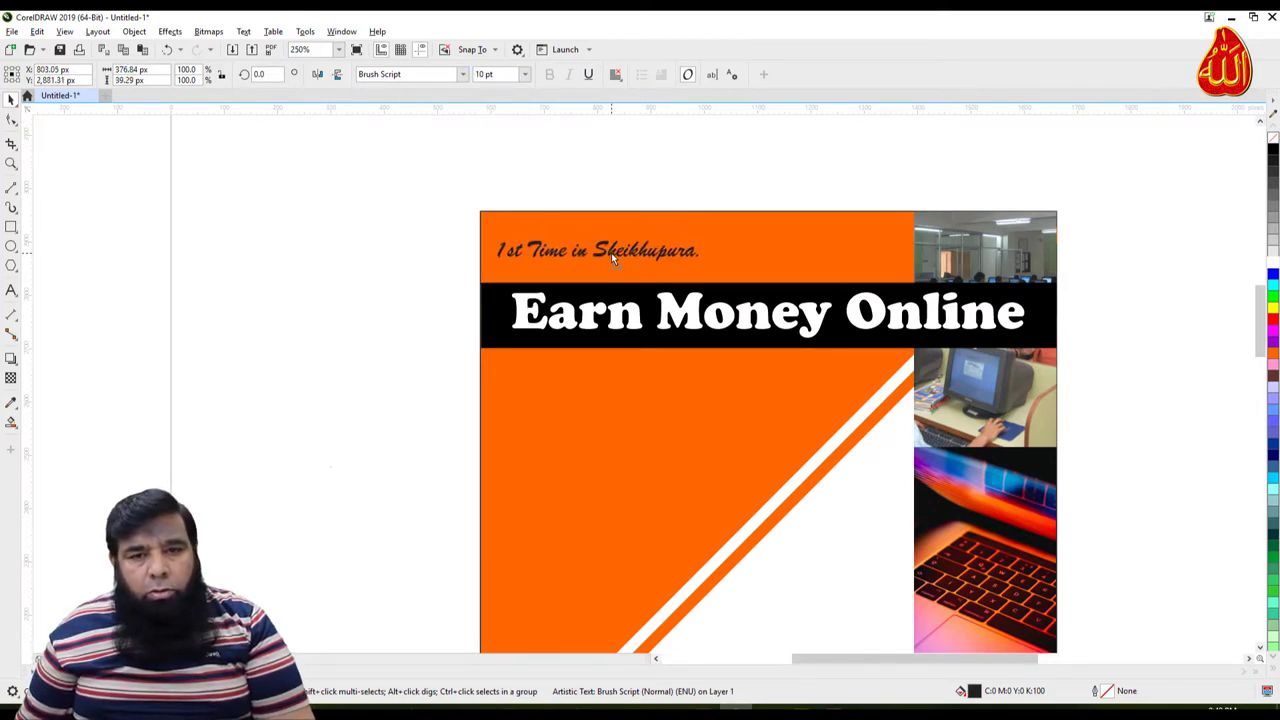
click(523, 74)
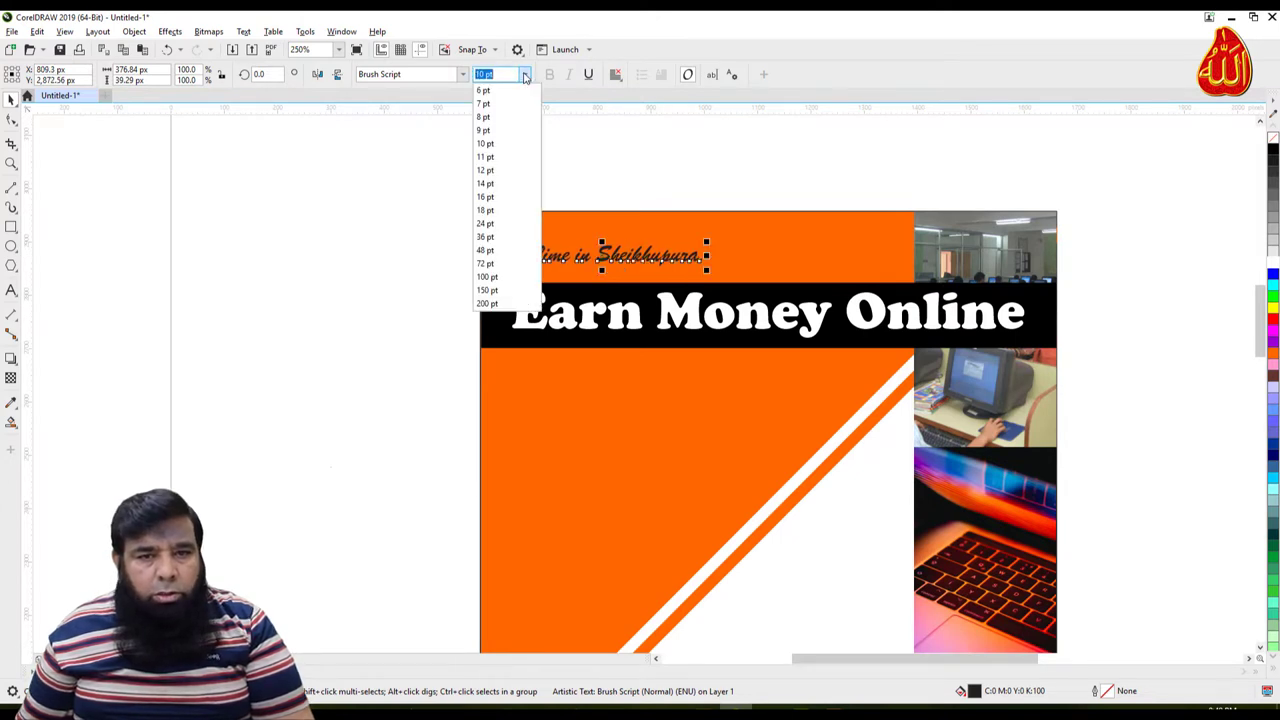
click(497, 174)
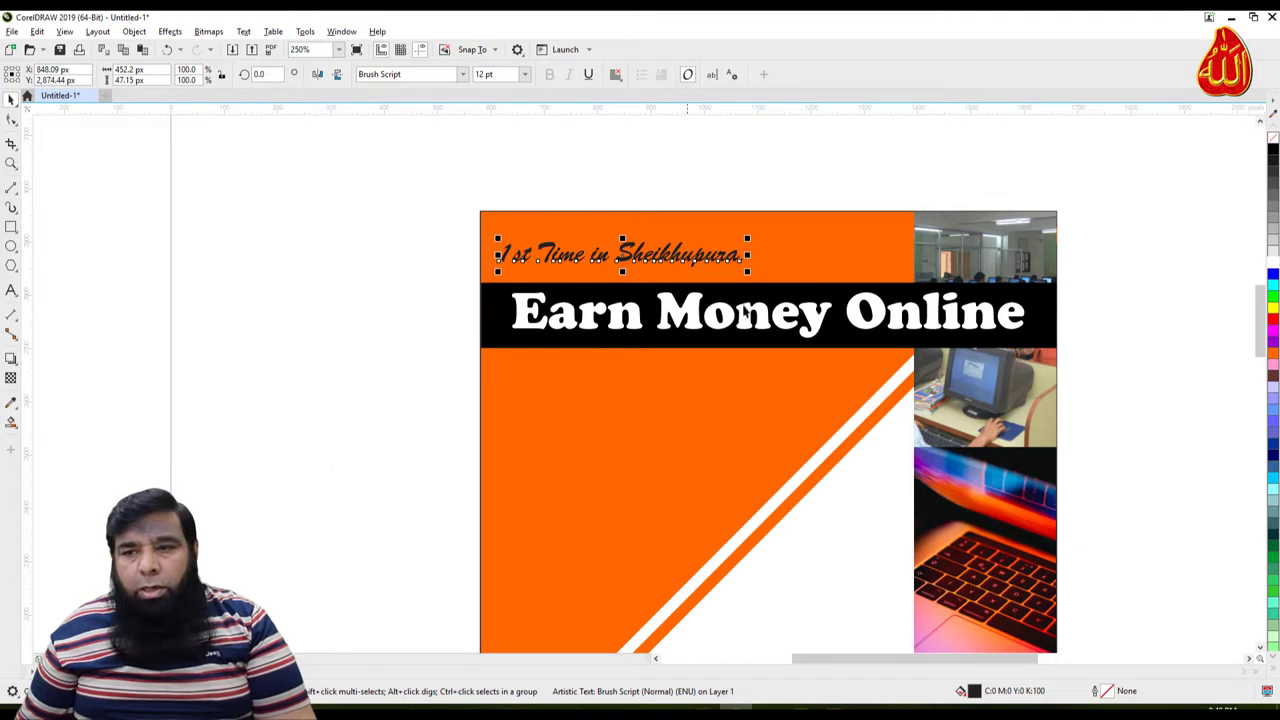
Give the tagline a white 1.0 pt outline with round corners and caps, behind the fill.
right_click(1273, 266)
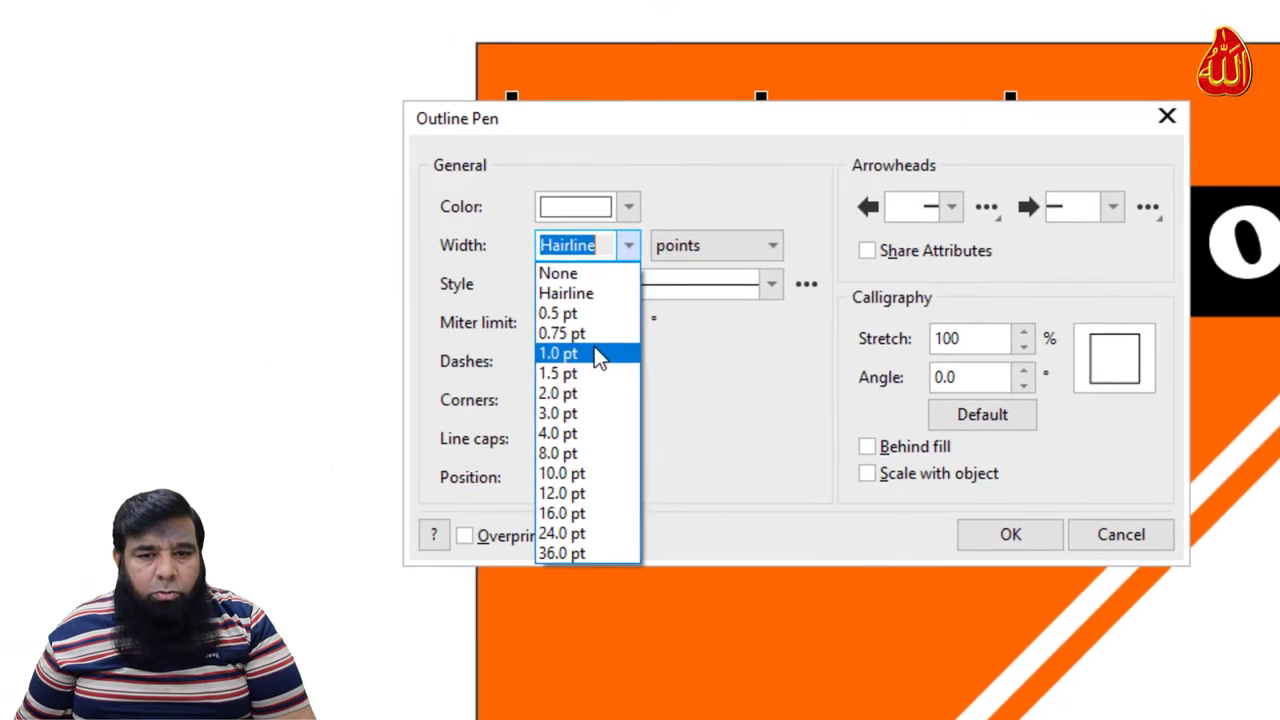
click(596, 352)
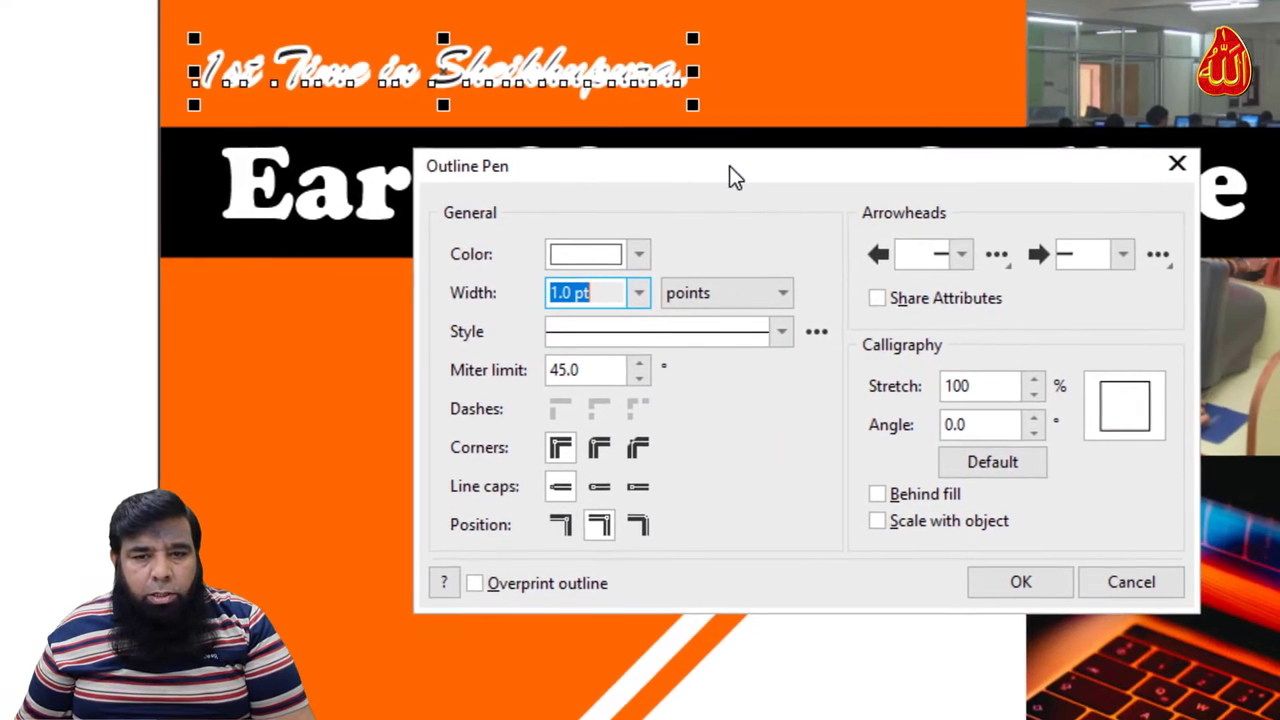
click(598, 449)
click(598, 488)
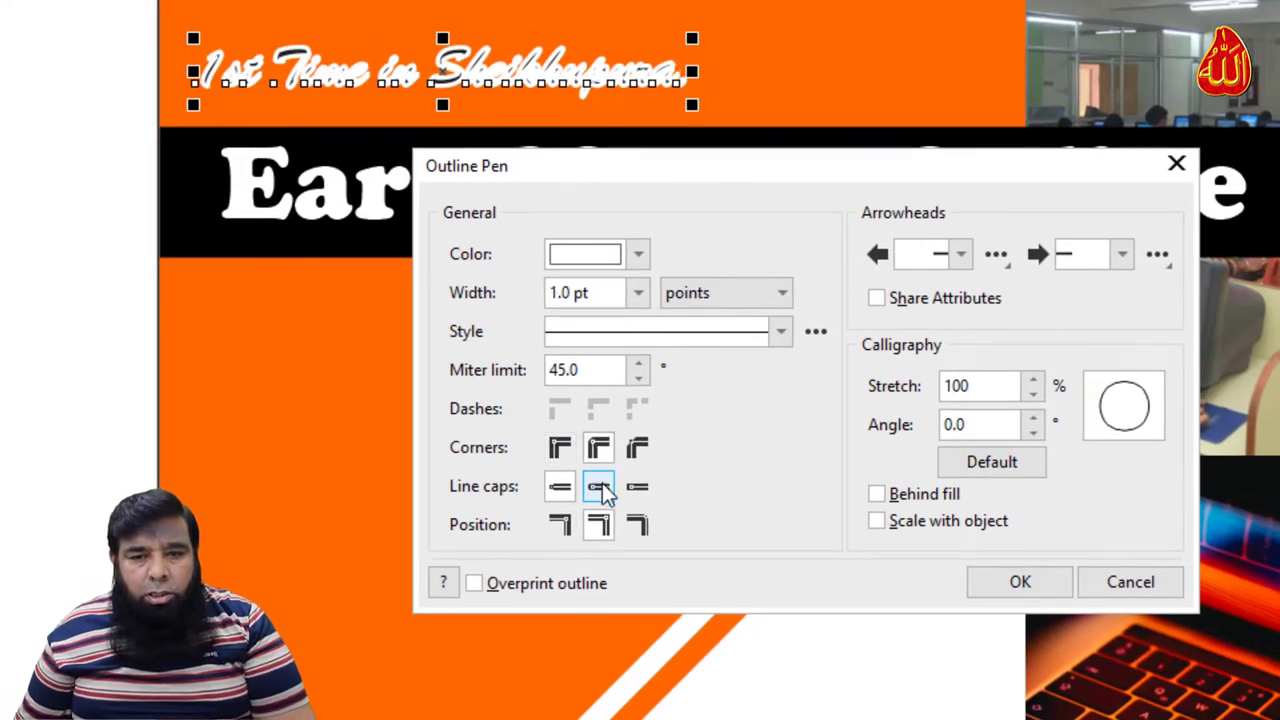
click(888, 498)
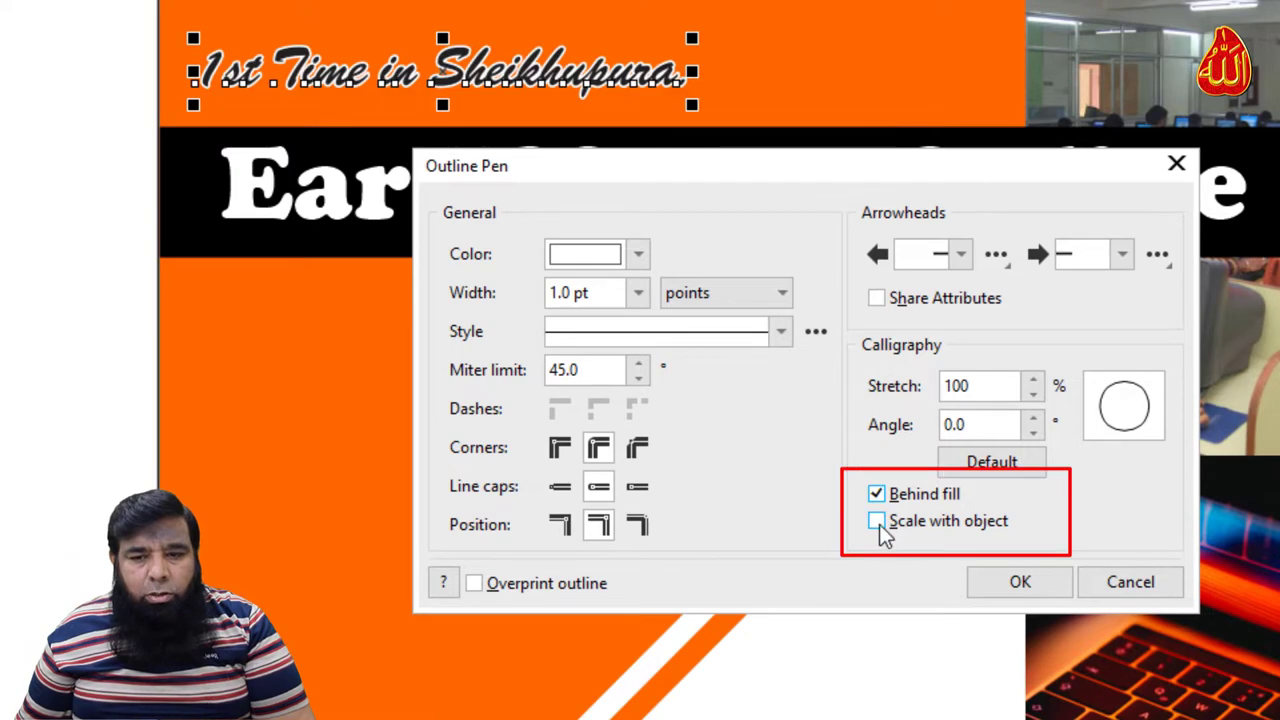
click(1007, 587)
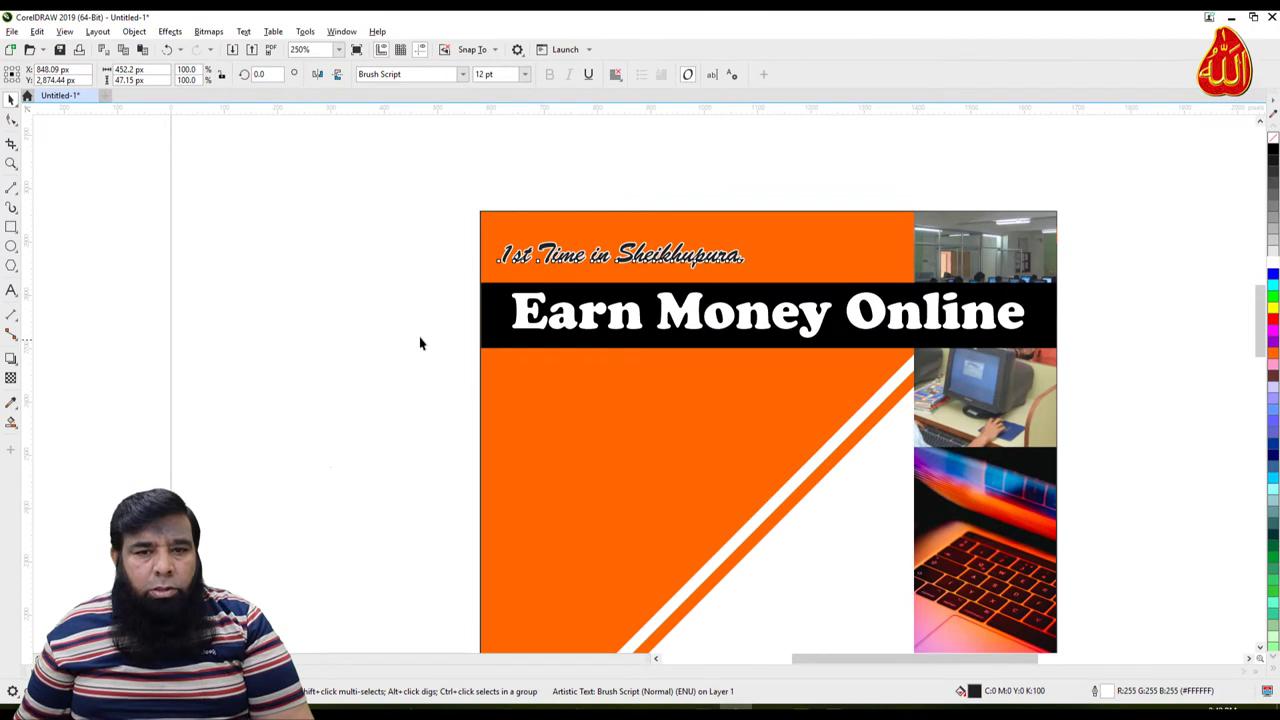
click(420, 343)
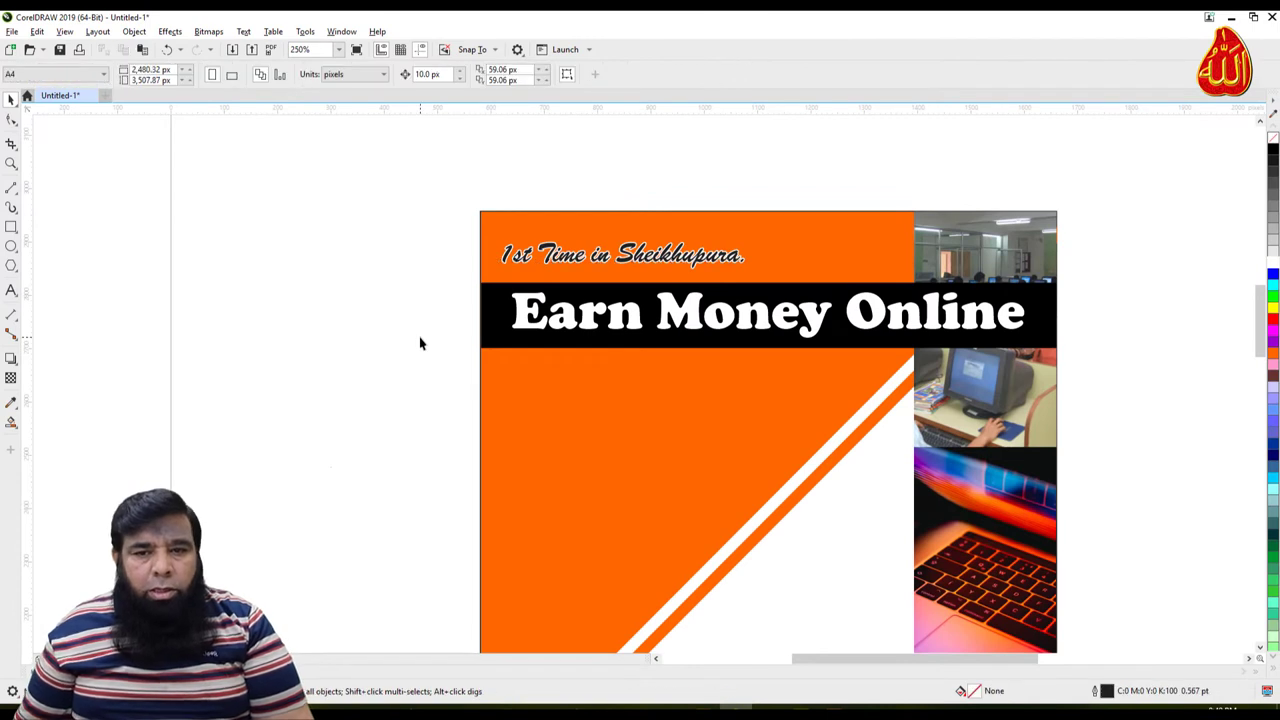
Type 'Learn Skills and' in Arial Narrow at 12 pt beside the page.
click(11, 290)
click(305, 185)
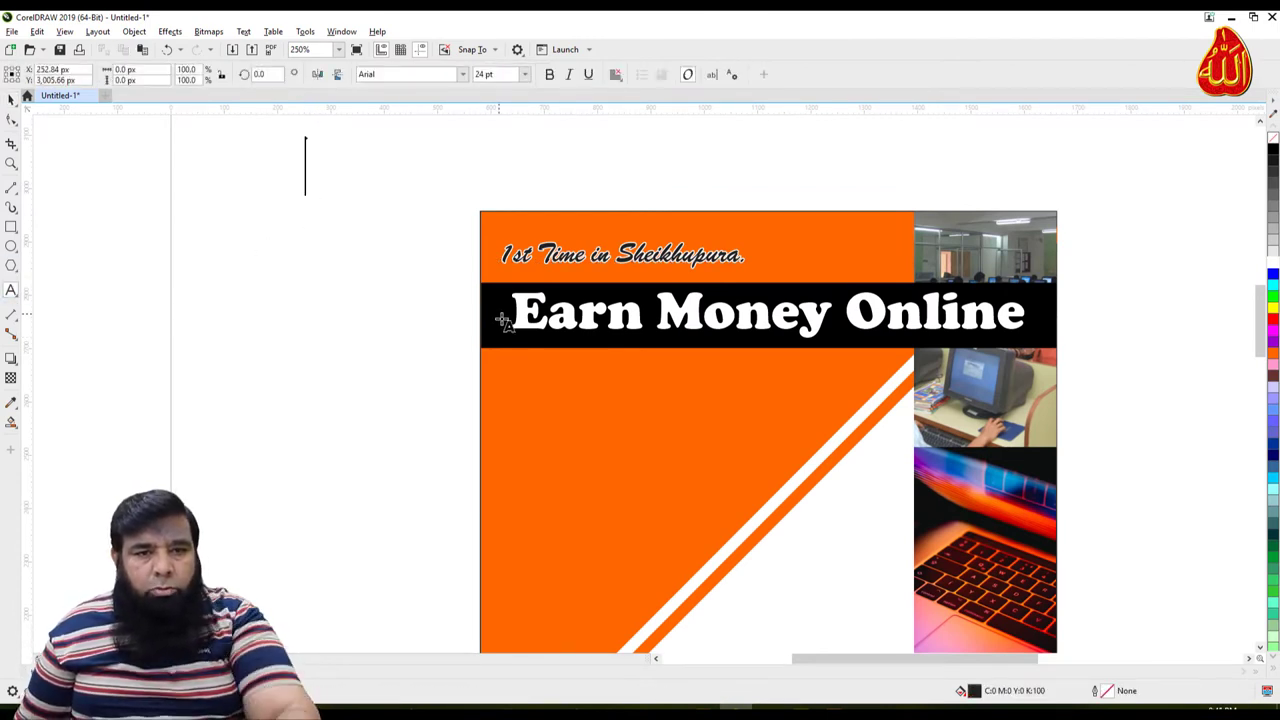
text(Learn Skill)
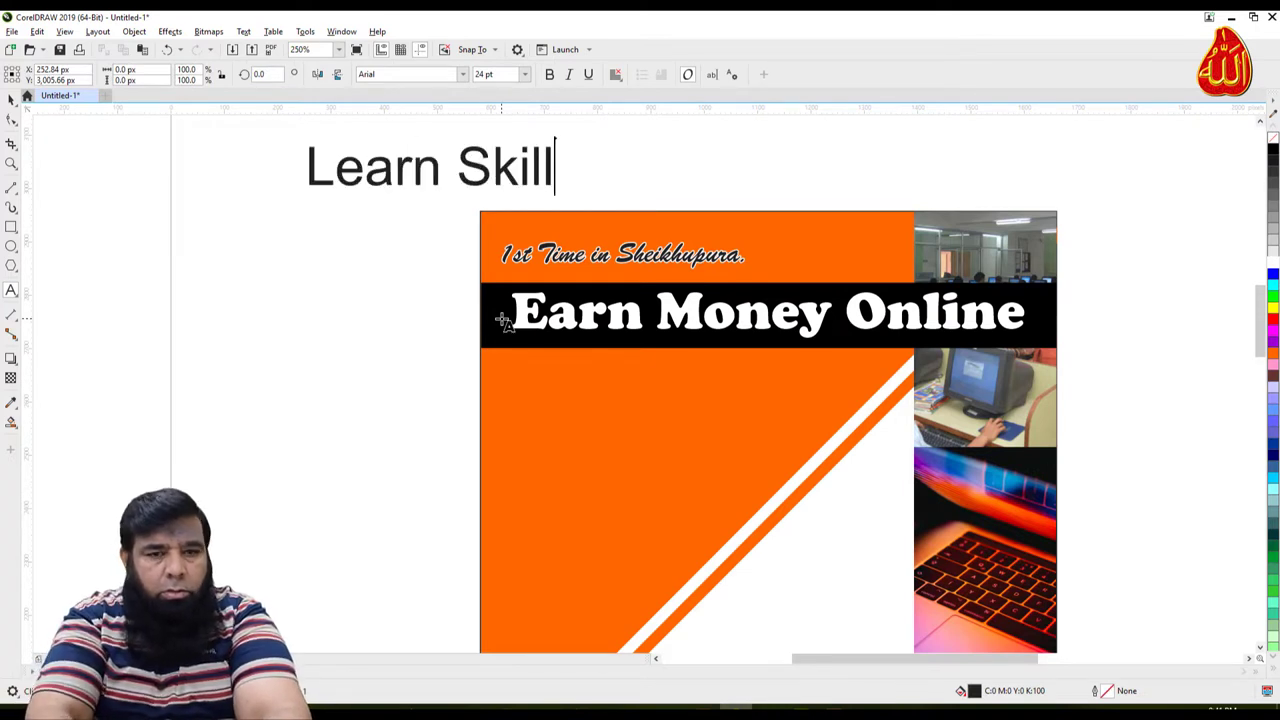
text(s and)
click(11, 99)
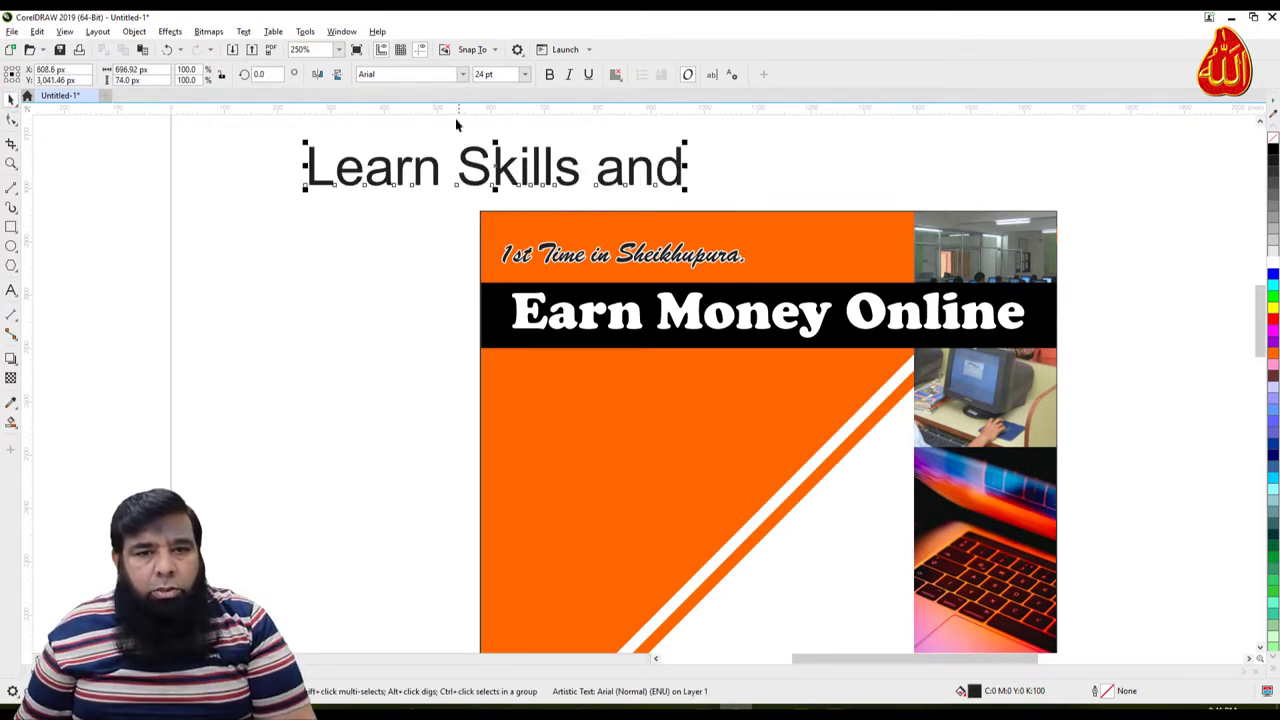
click(462, 74)
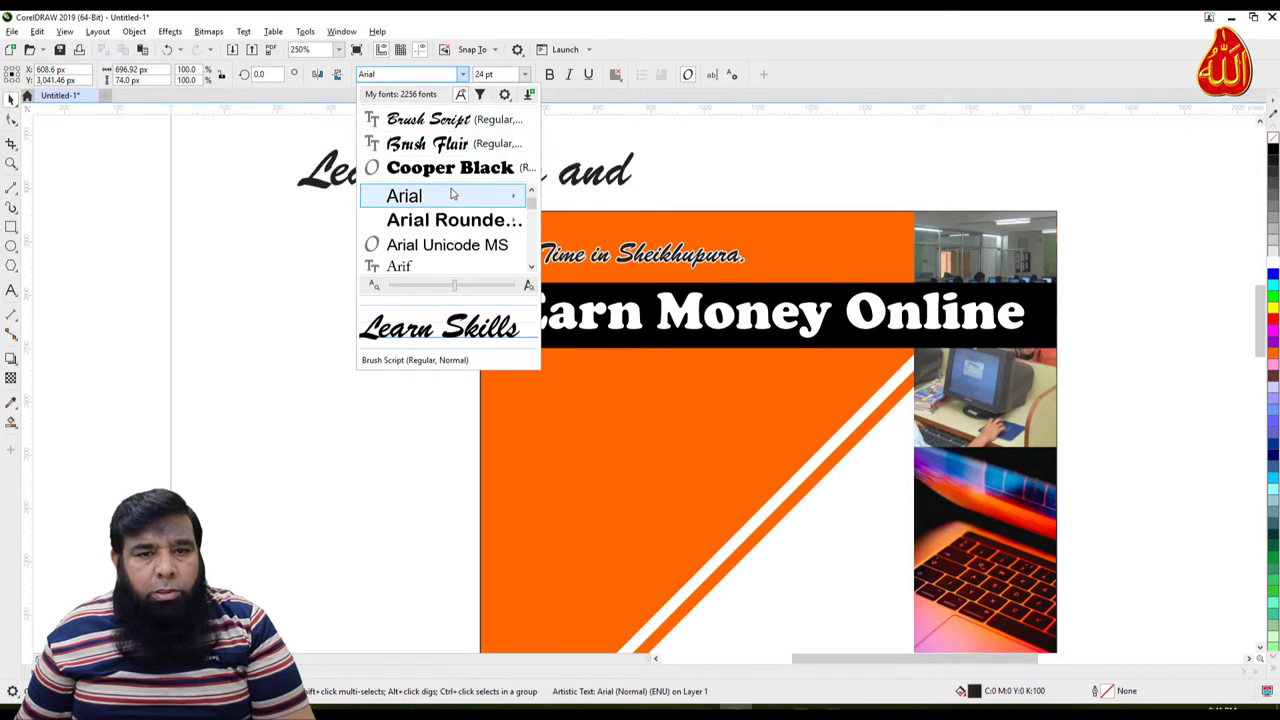
click(640, 205)
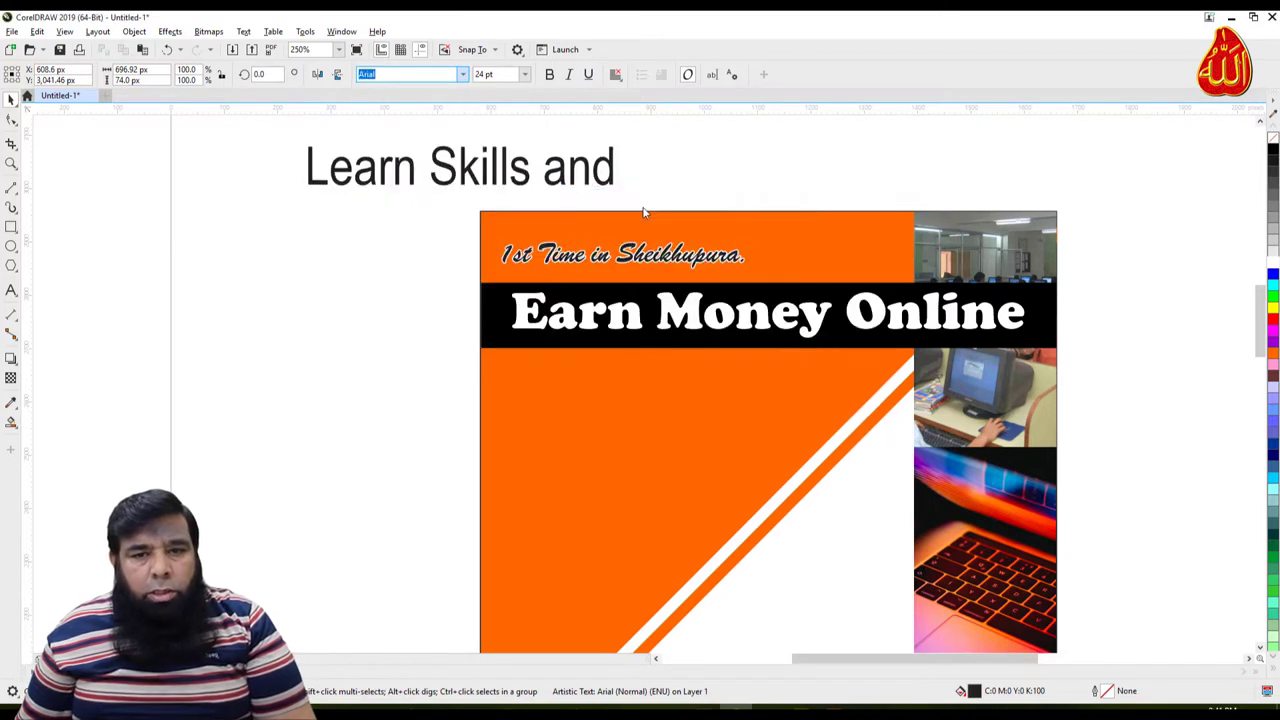
click(523, 75)
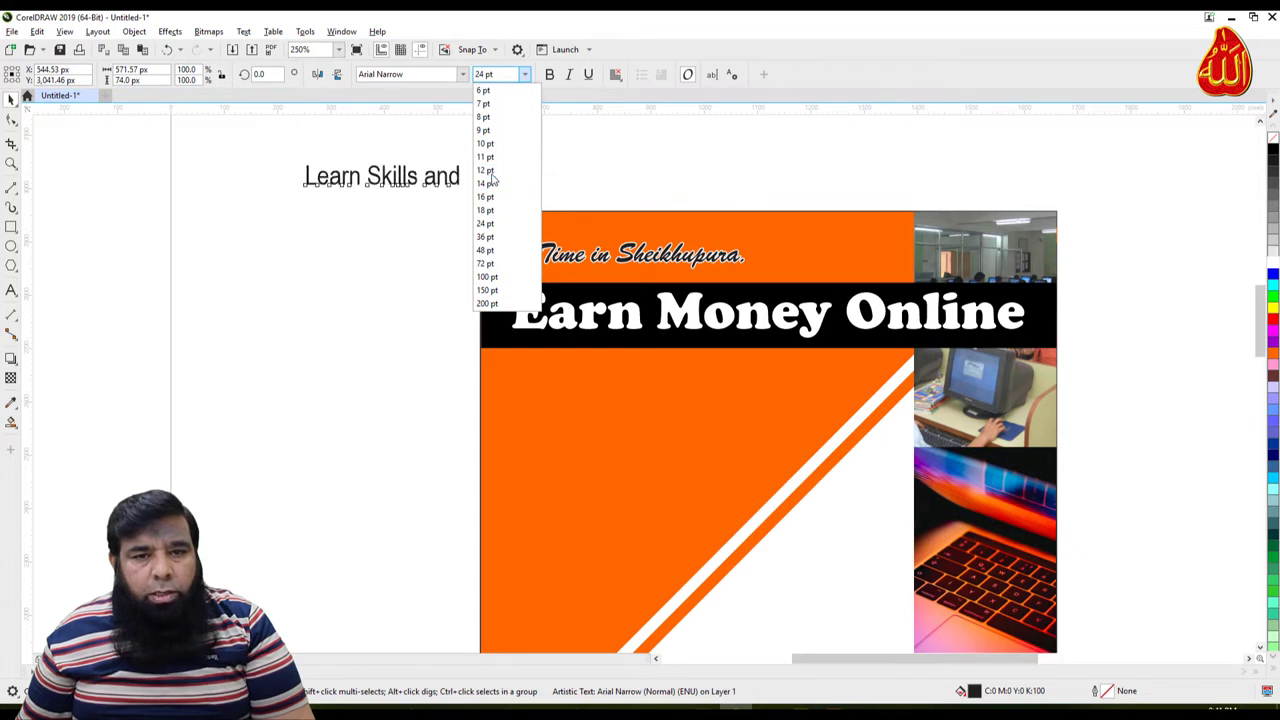
click(485, 170)
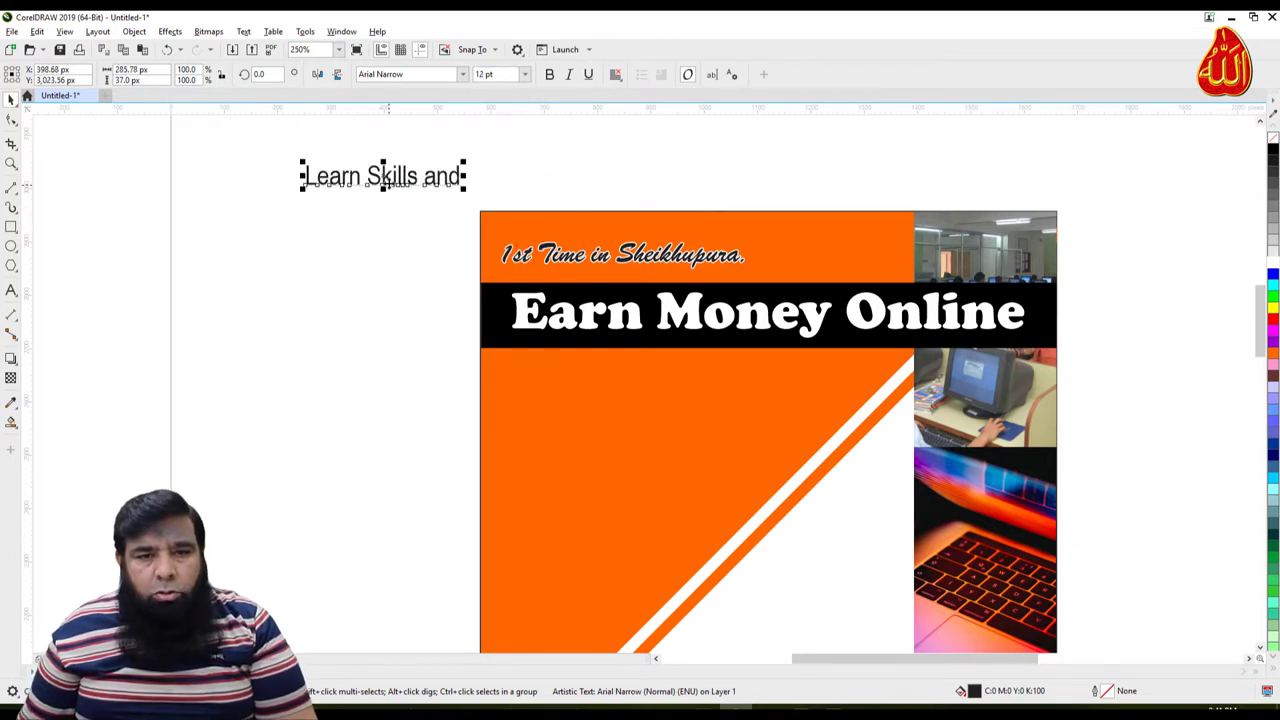
Nudge the tagline slightly higher and place 'Learn Skills and' just above the headline.
mouse_move(383, 180)
mouse_down()
mouse_move(522, 322)
mouse_move(394, 251)
mouse_up()
click(567, 259)
key(Up)
key(Up)
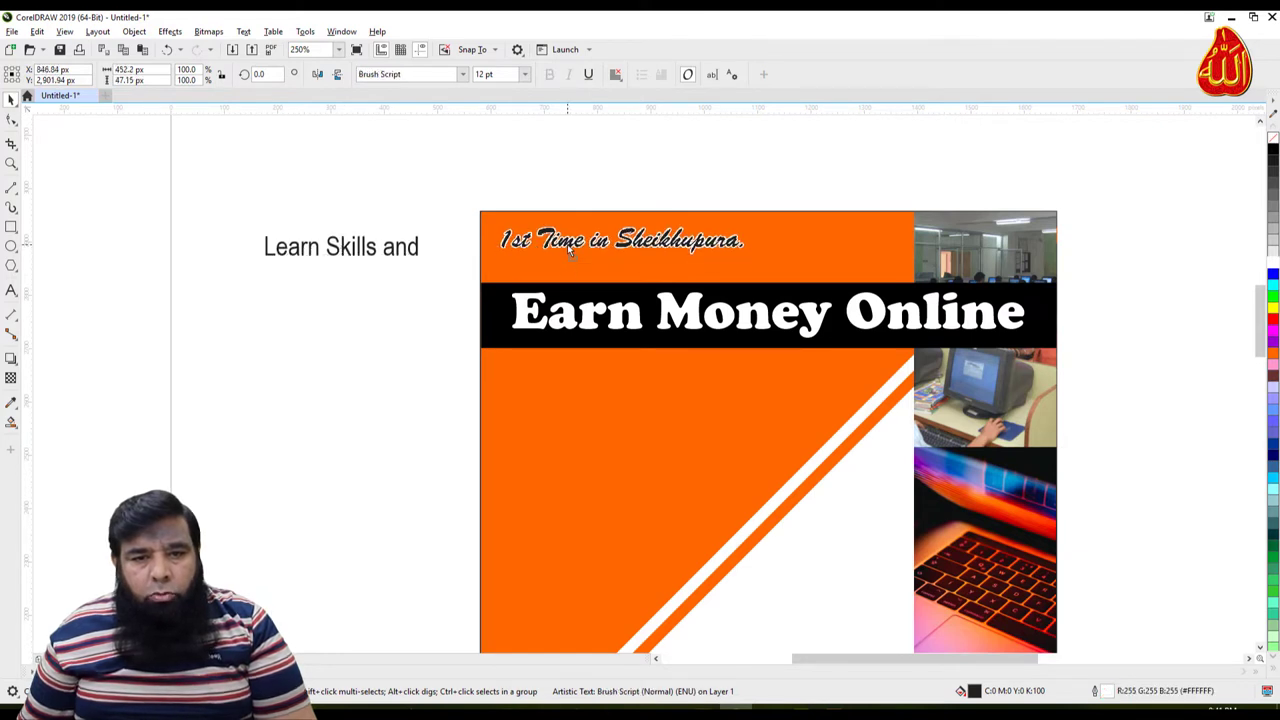
drag(569, 250, 565, 241)
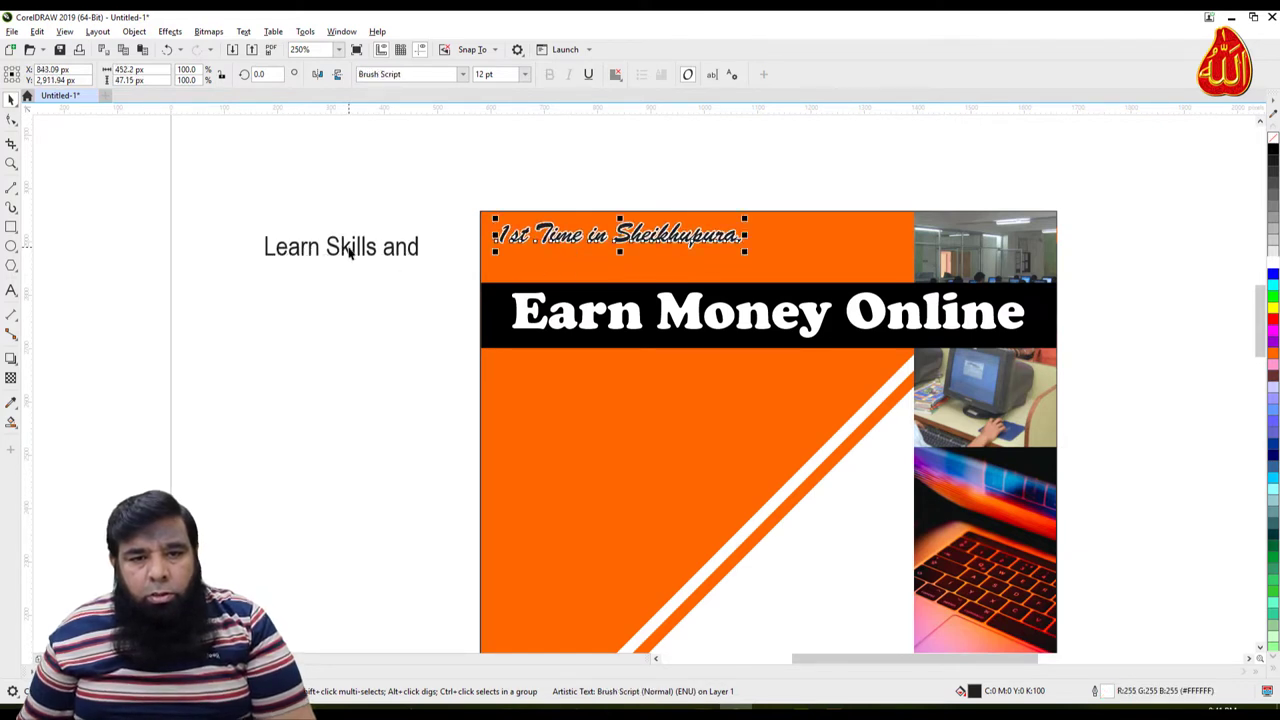
click(349, 253)
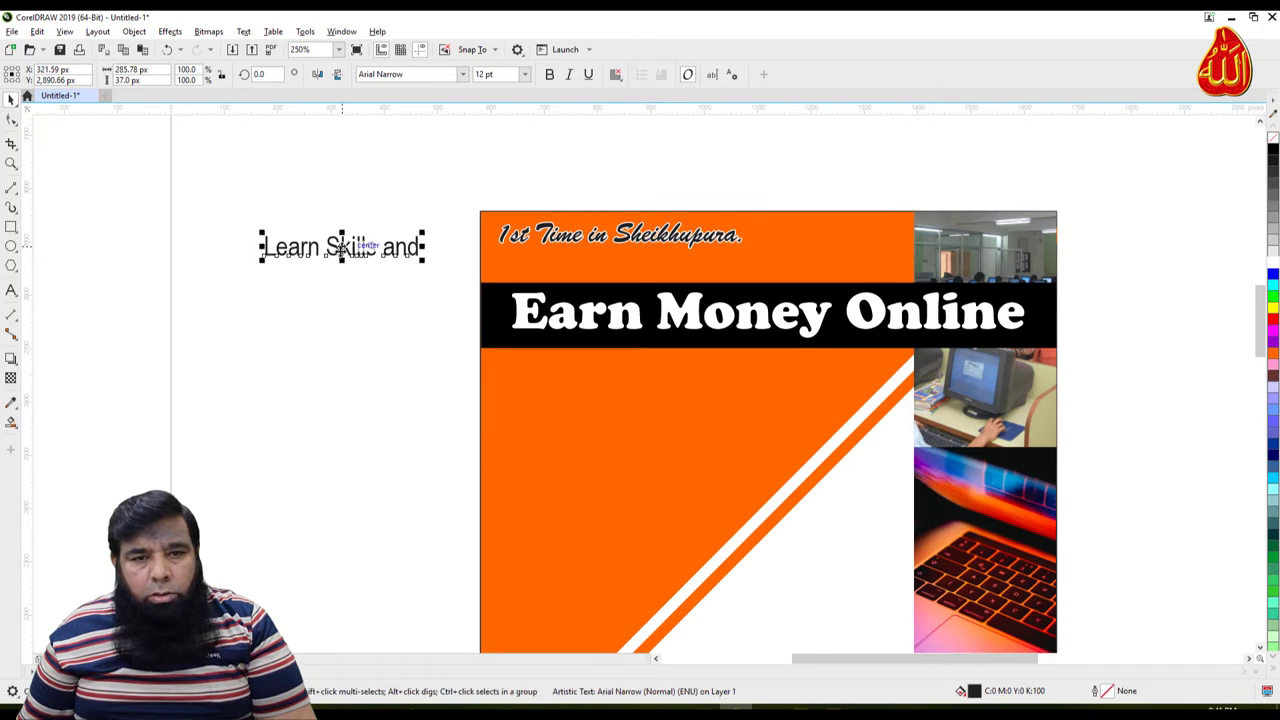
mouse_move(349, 251)
mouse_down()
mouse_move(587, 287)
mouse_move(575, 268)
mouse_up()
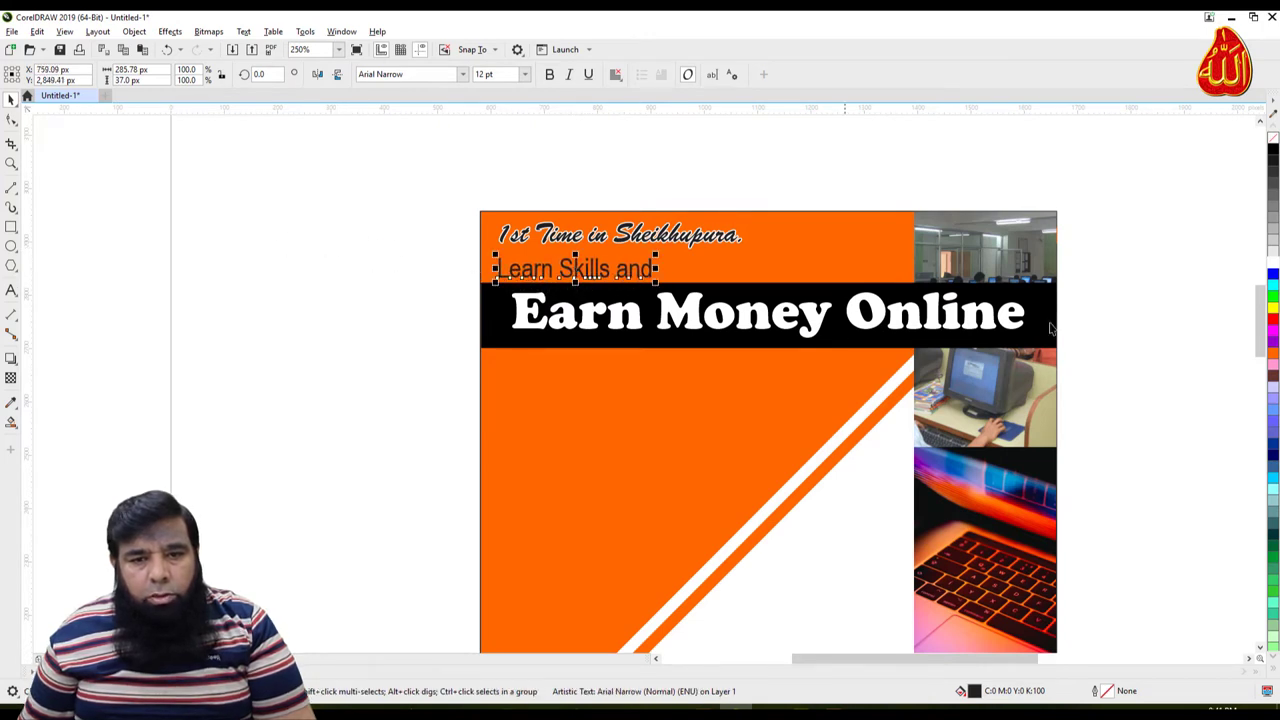
Make 'Learn Skills and' white, 11 pt and bold.
click(1274, 266)
key(Escape)
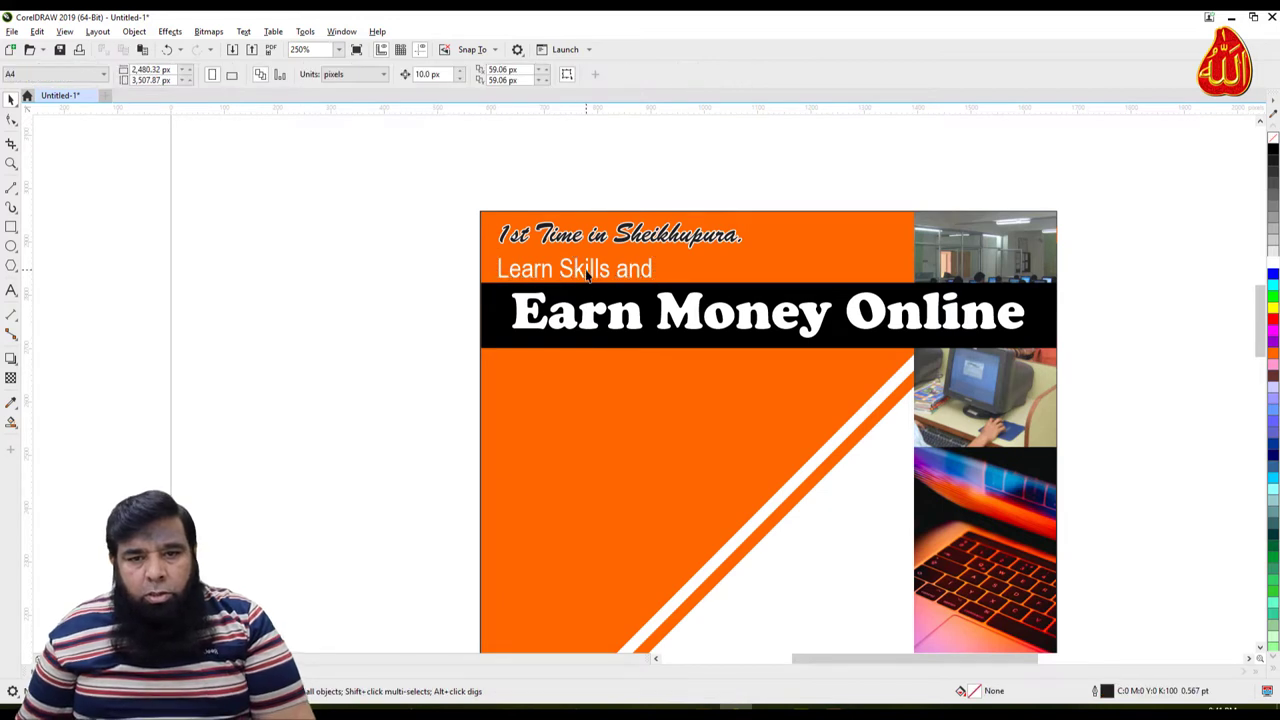
click(588, 276)
click(527, 77)
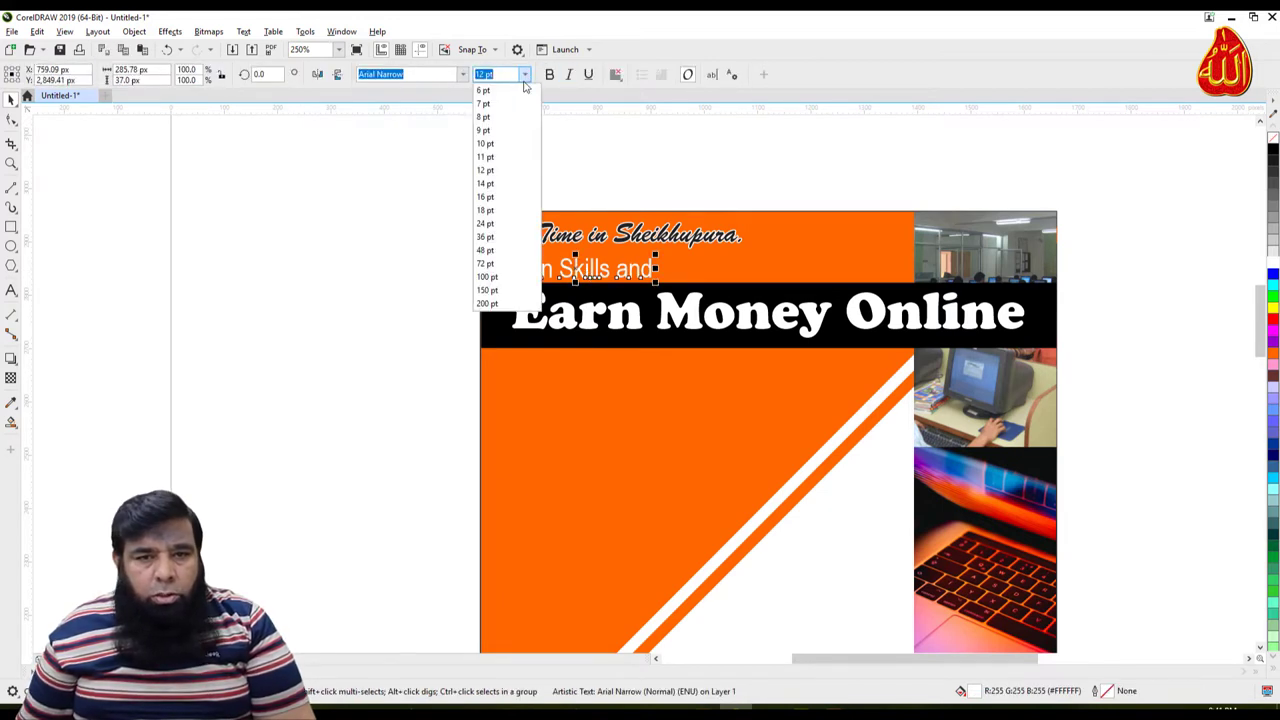
click(506, 163)
click(553, 77)
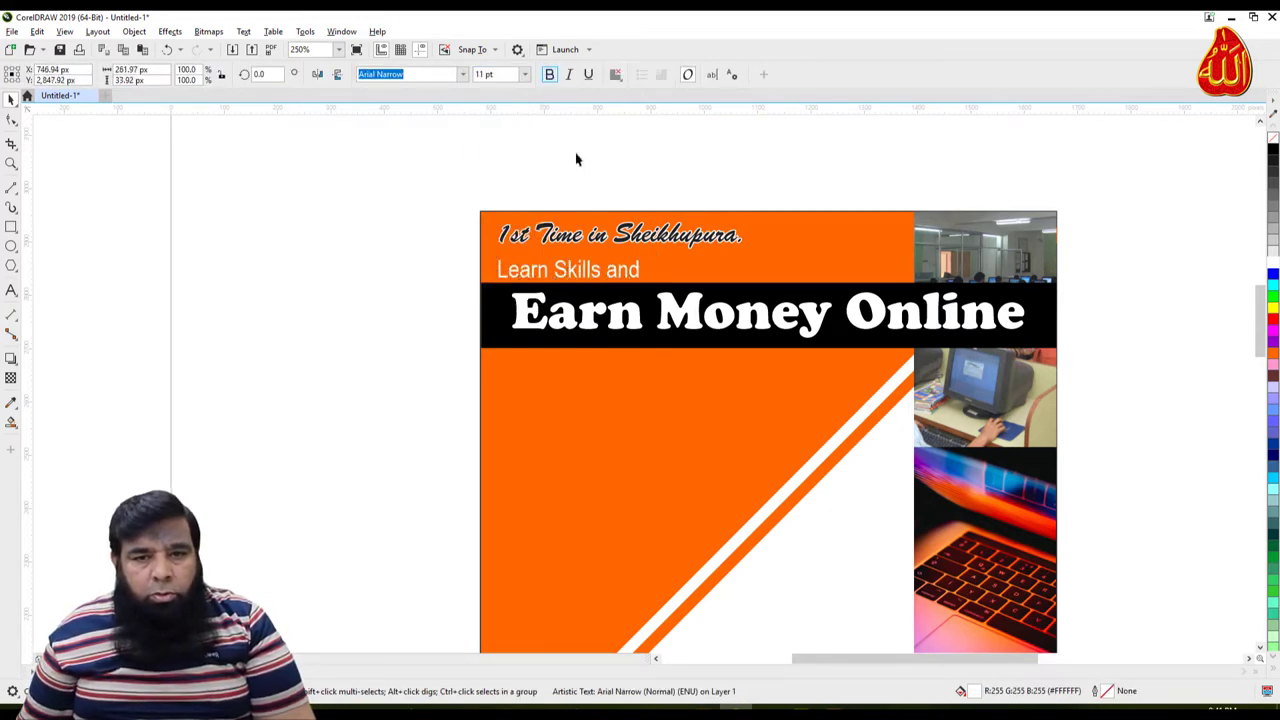
click(436, 365)
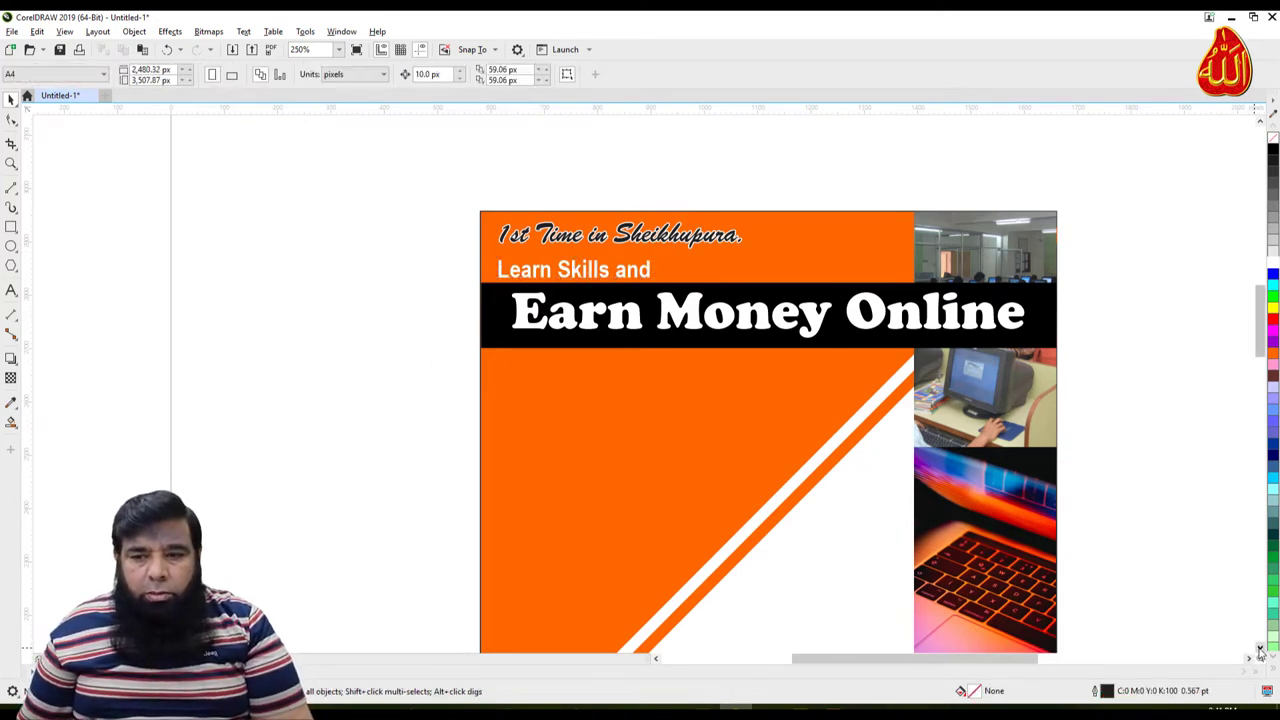
Draw a new rectangle, move it to the blank area left of the page, and widen it.
scroll(1260, 652, down, 2)
scroll(1260, 652, down, 1)
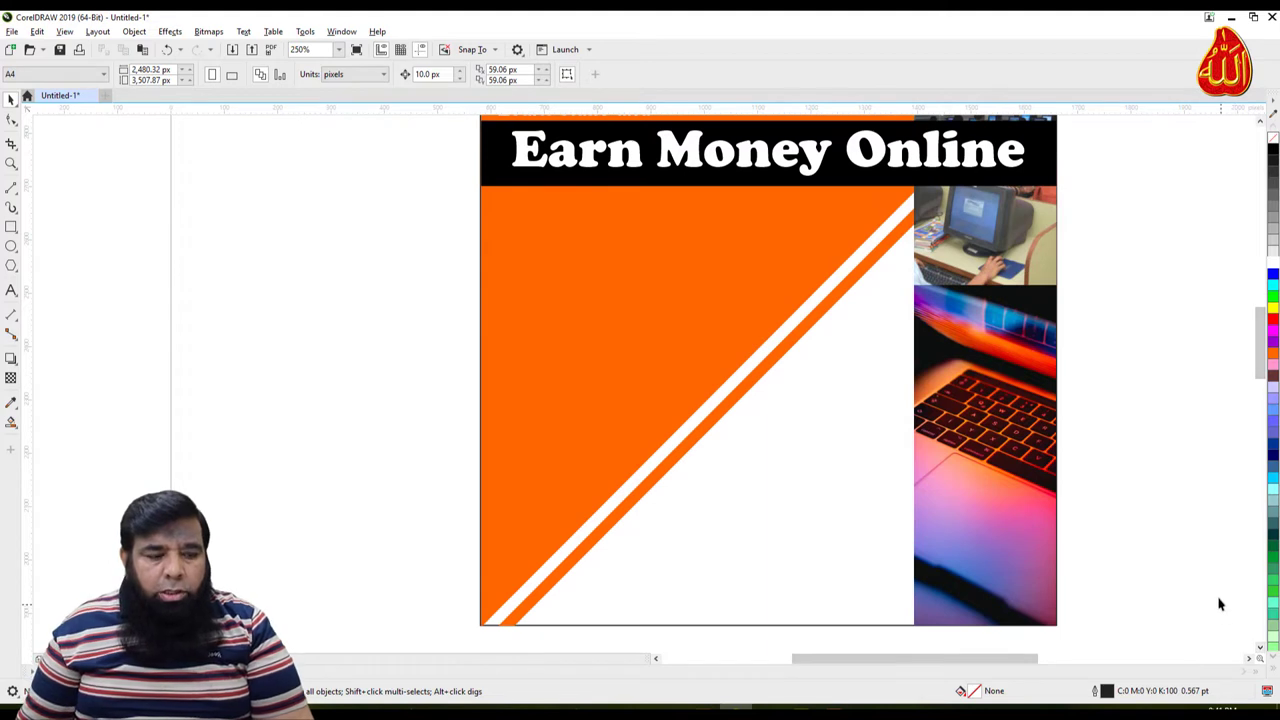
click(11, 226)
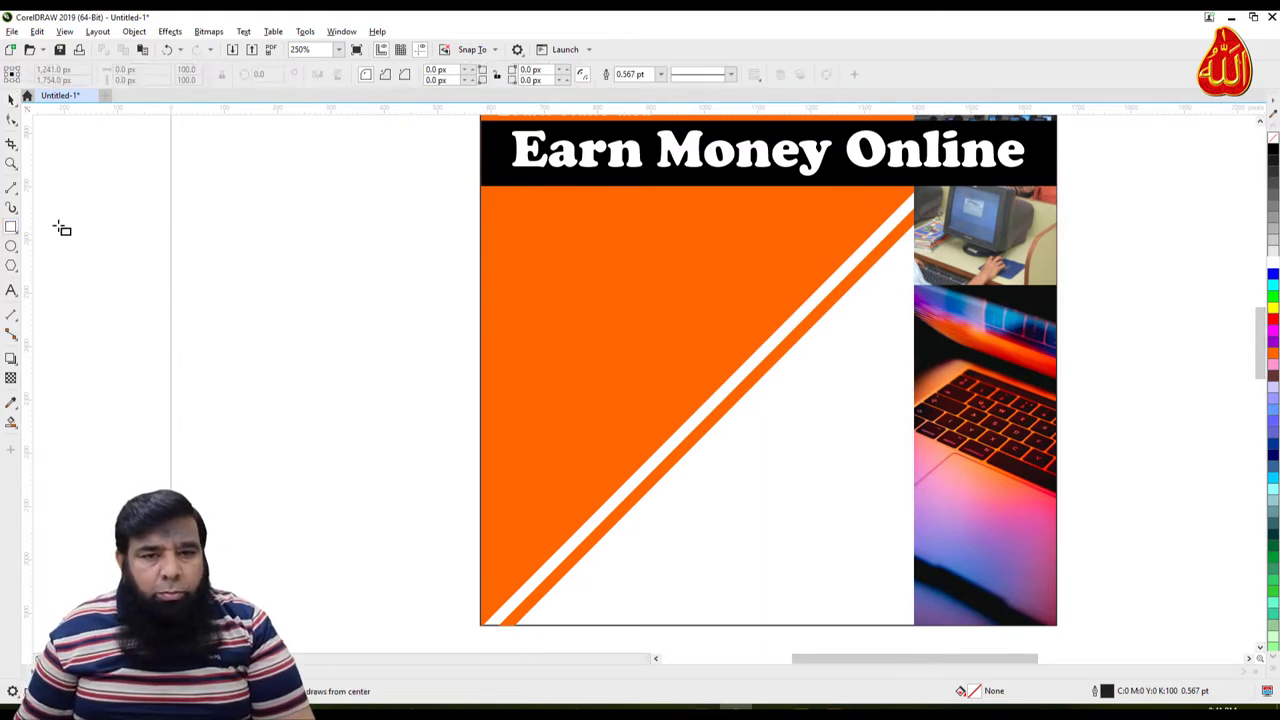
drag(507, 209, 679, 272)
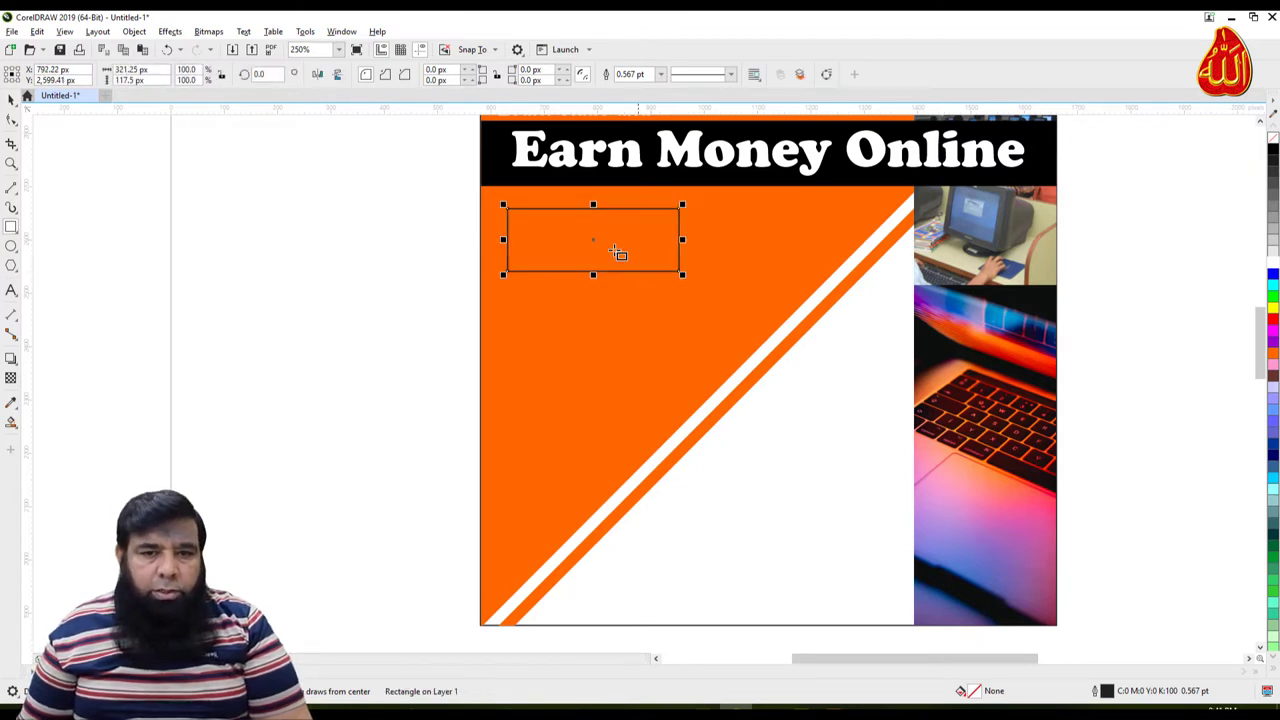
drag(595, 239, 310, 220)
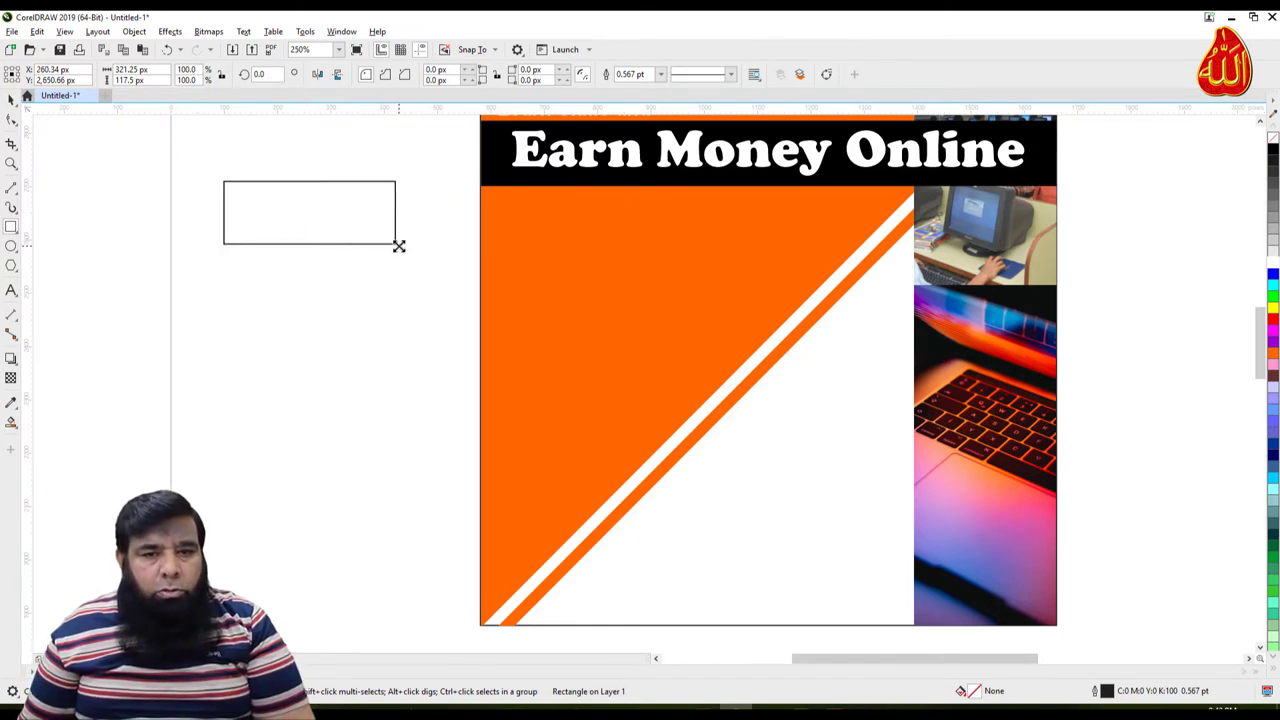
click(399, 246)
drag(399, 212, 423, 211)
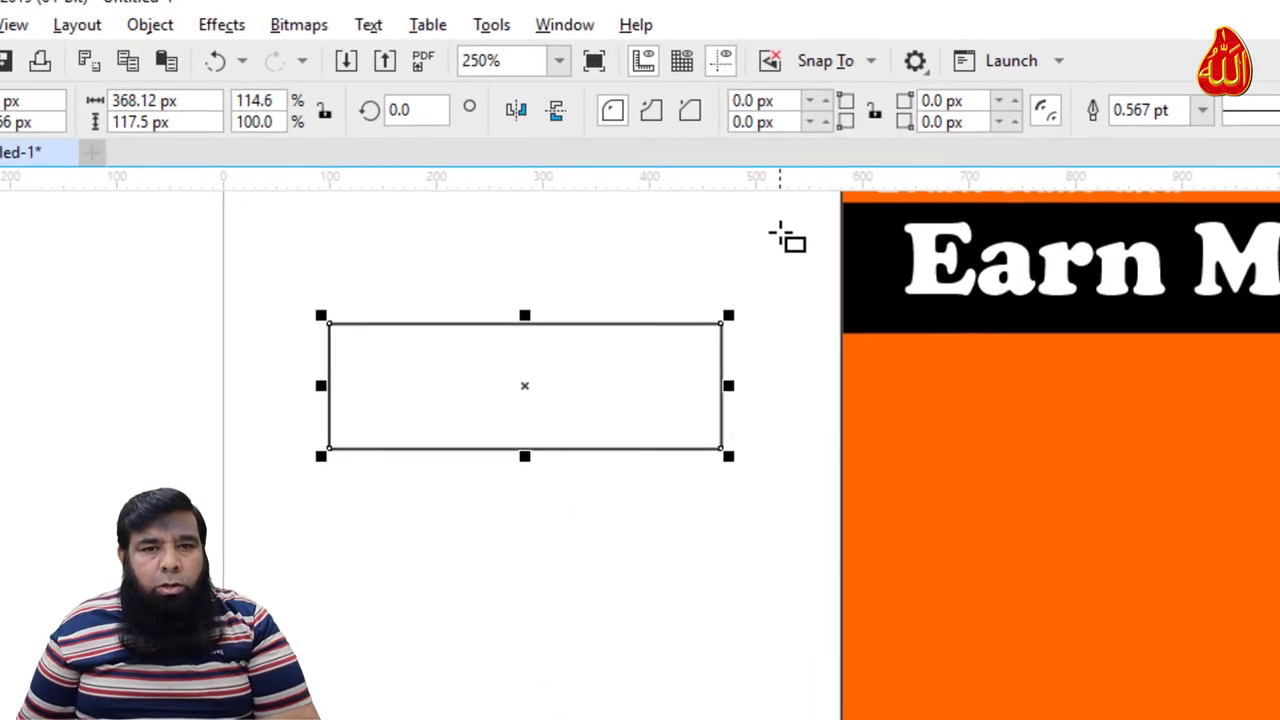
Round the rectangle's top-right and bottom-left corners to 50 px.
click(1017, 101)
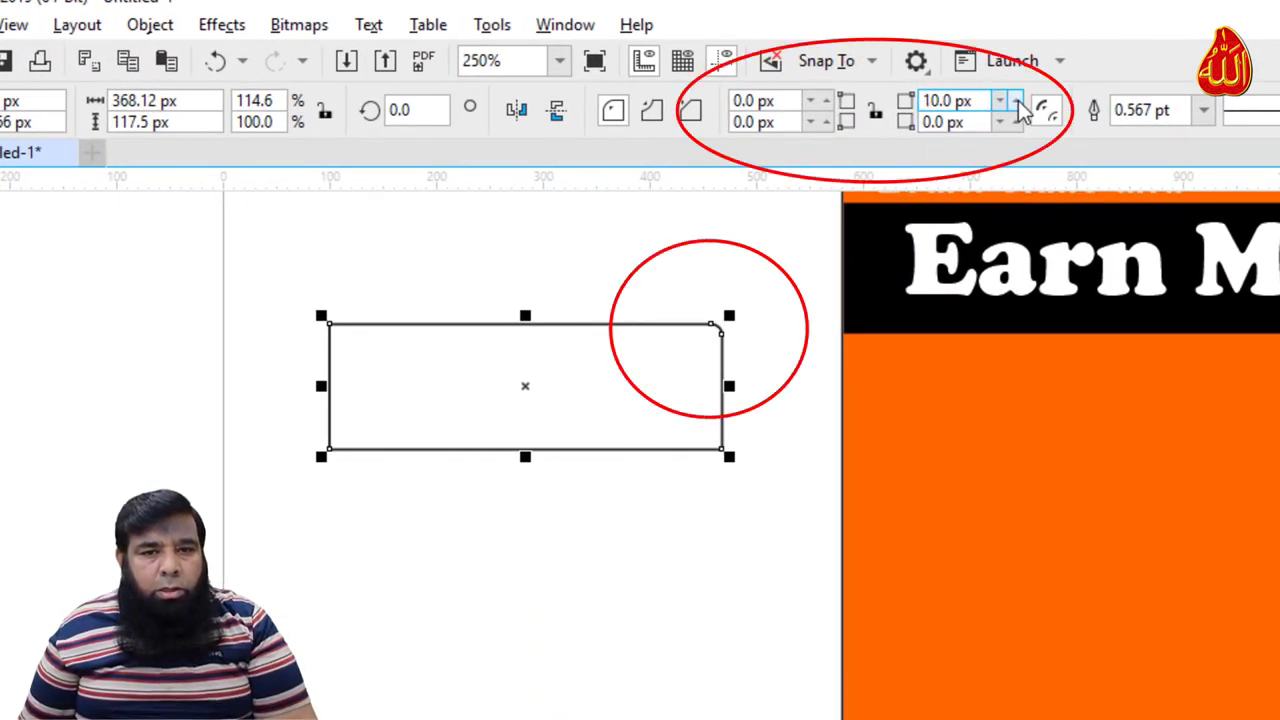
click(1017, 101)
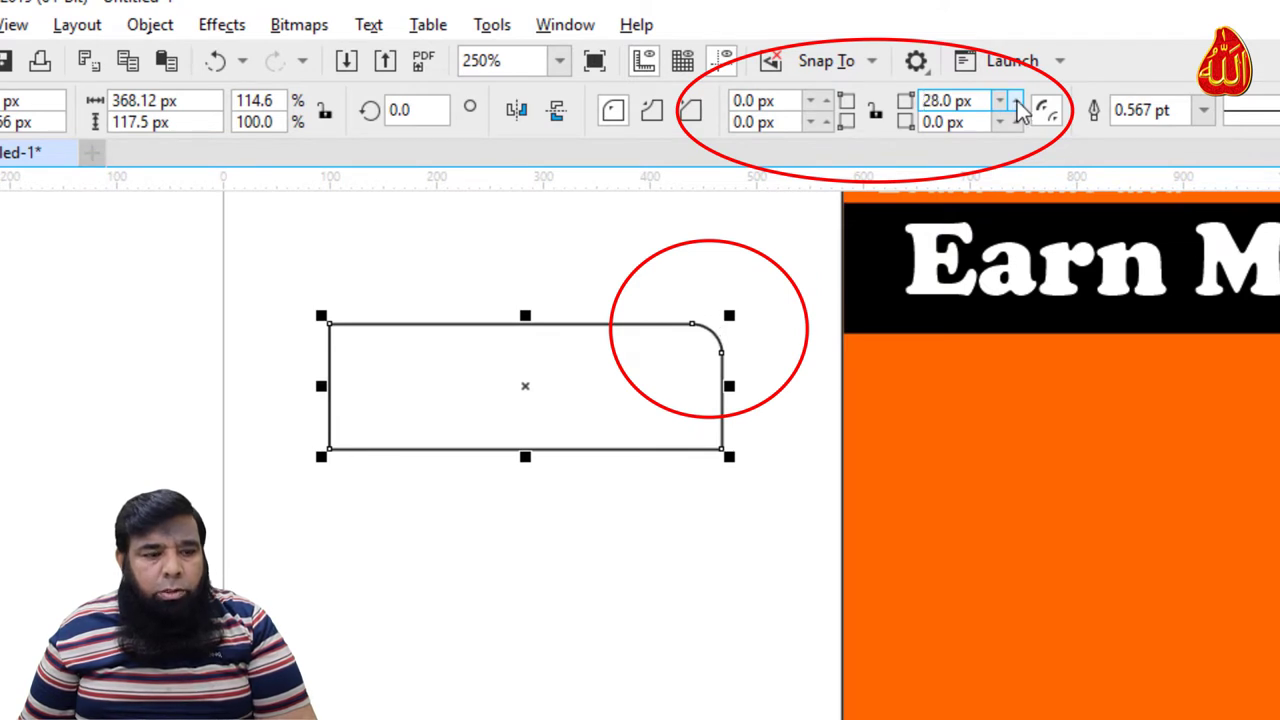
click(1017, 101)
click(1017, 101)
click(1017, 101)
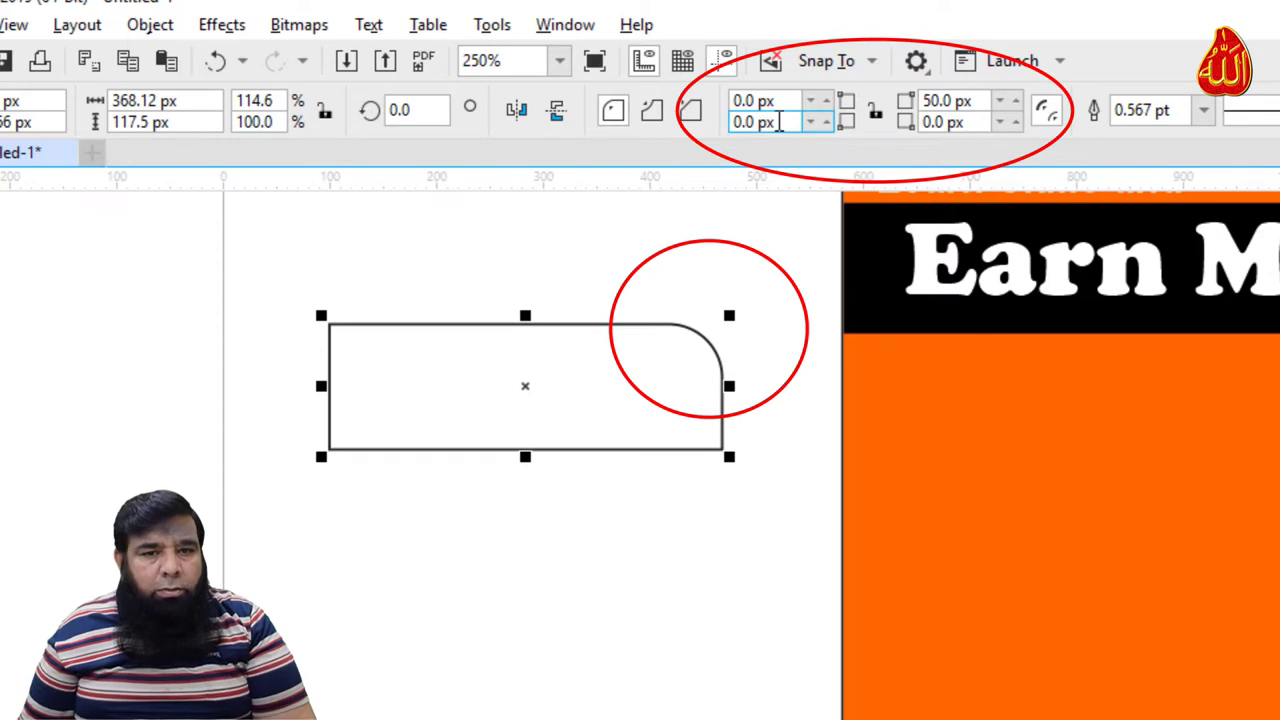
double_click(780, 121)
text(50)
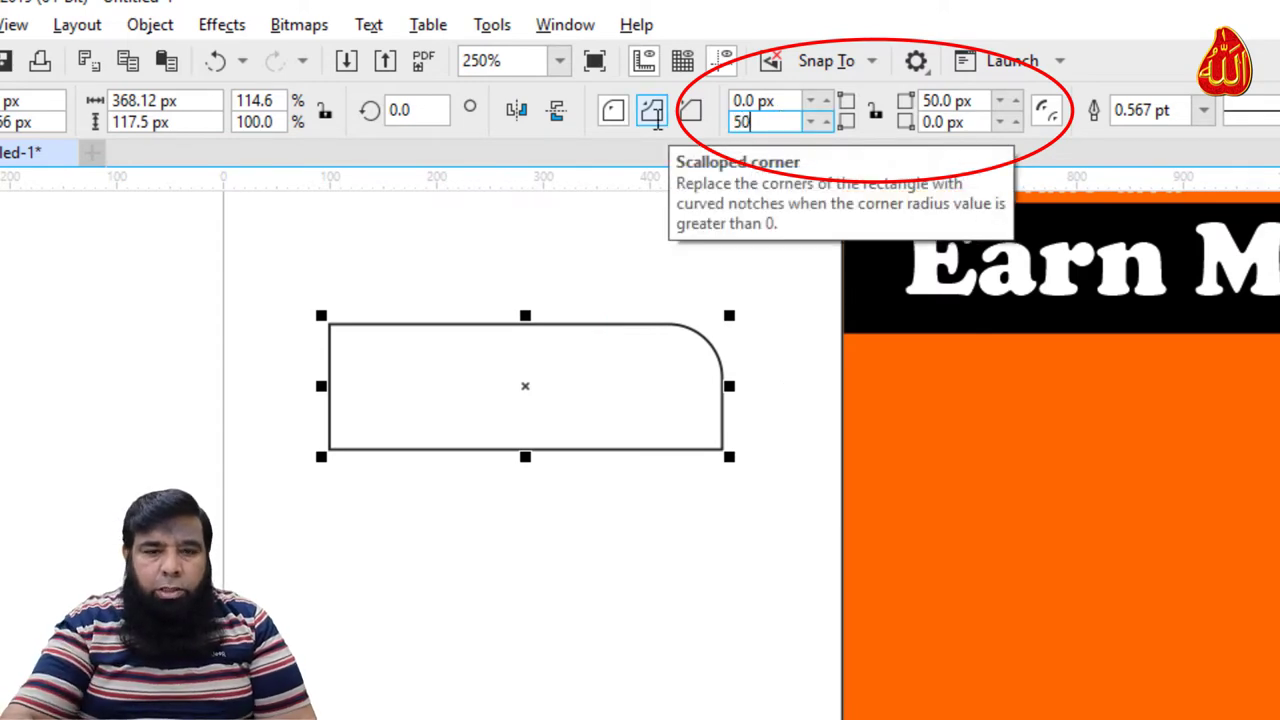
key(Return)
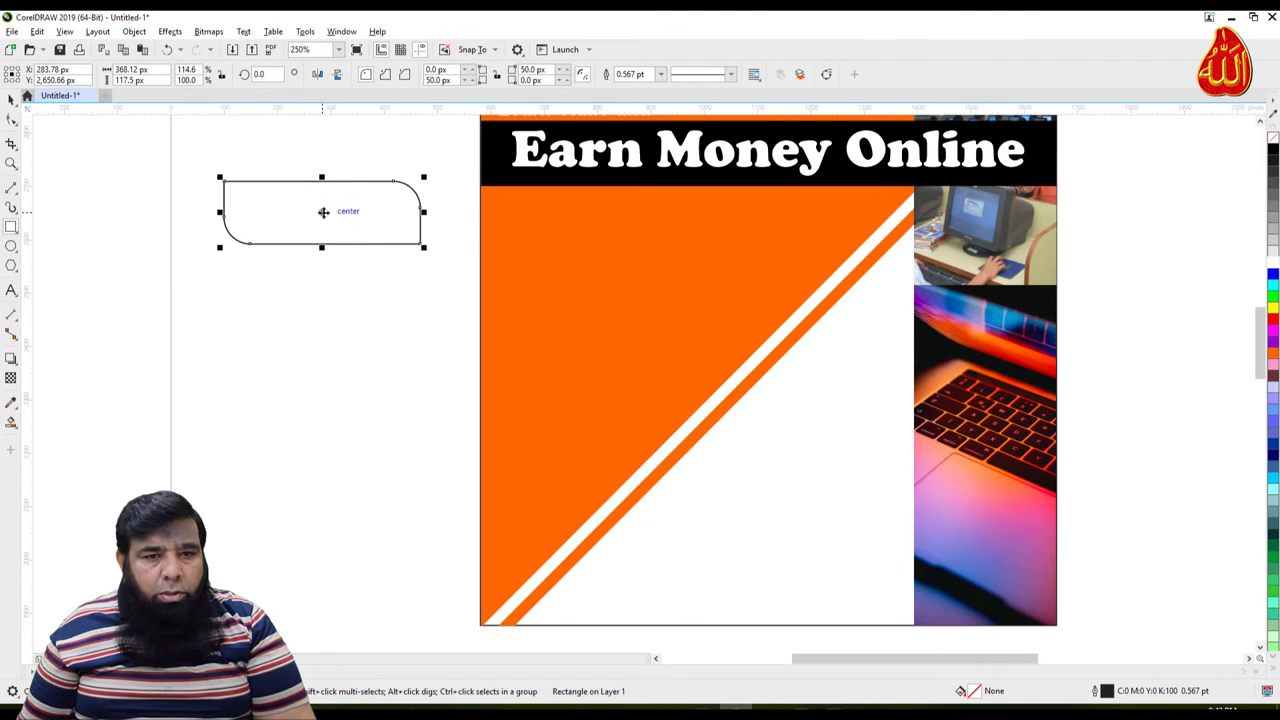
Move the rounded box onto the orange area, fill it white, and place a copy to its right.
drag(323, 212, 612, 241)
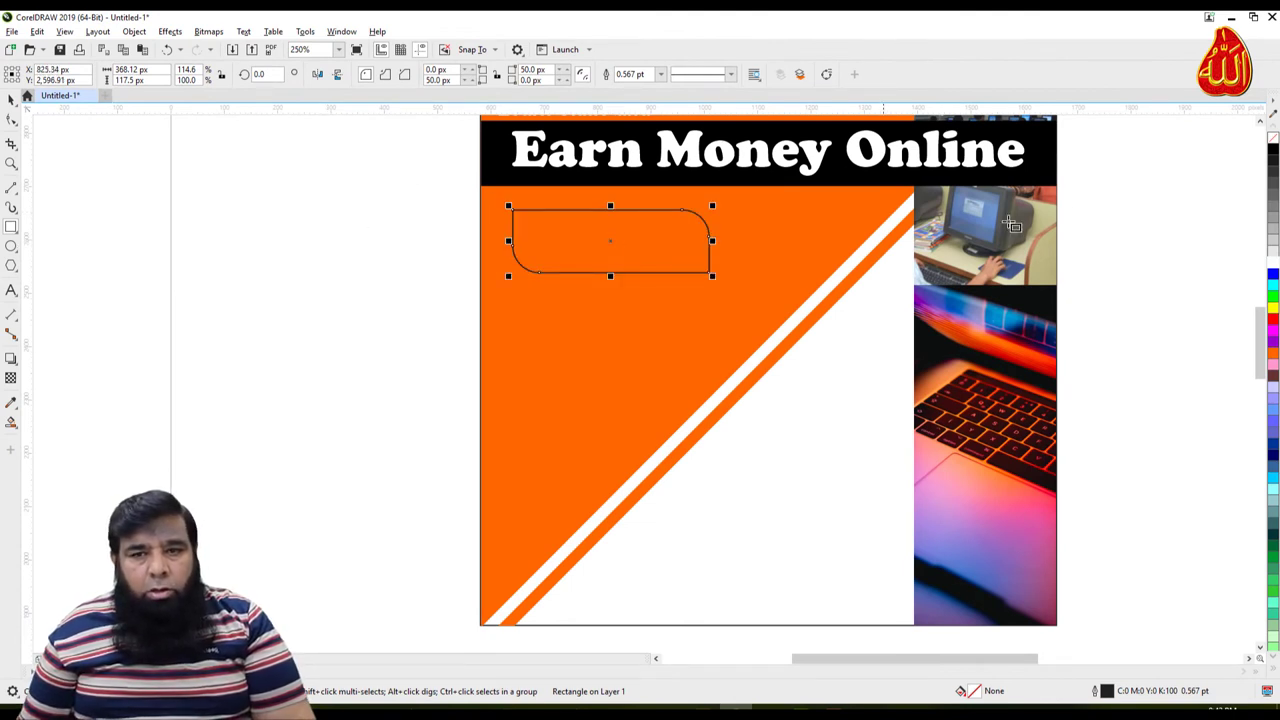
click(1273, 263)
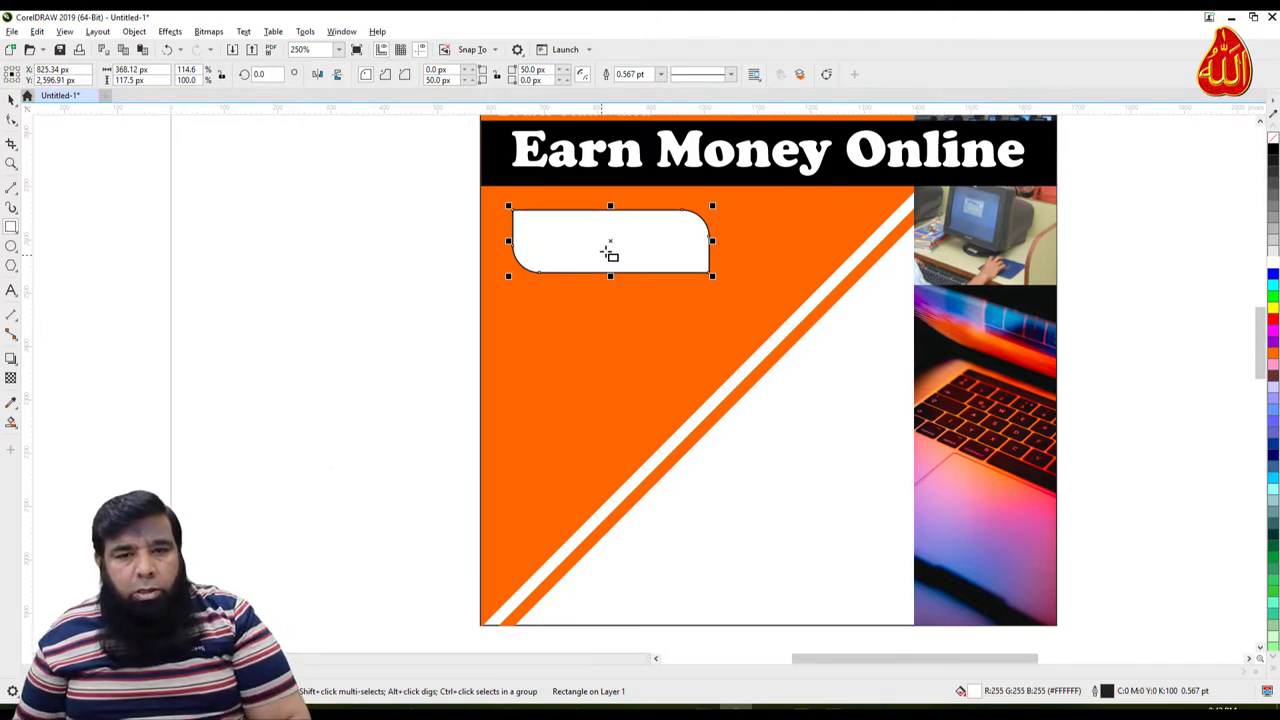
mouse_move(609, 240)
mouse_down()
mouse_move(795, 254)
mouse_move(829, 269)
mouse_up()
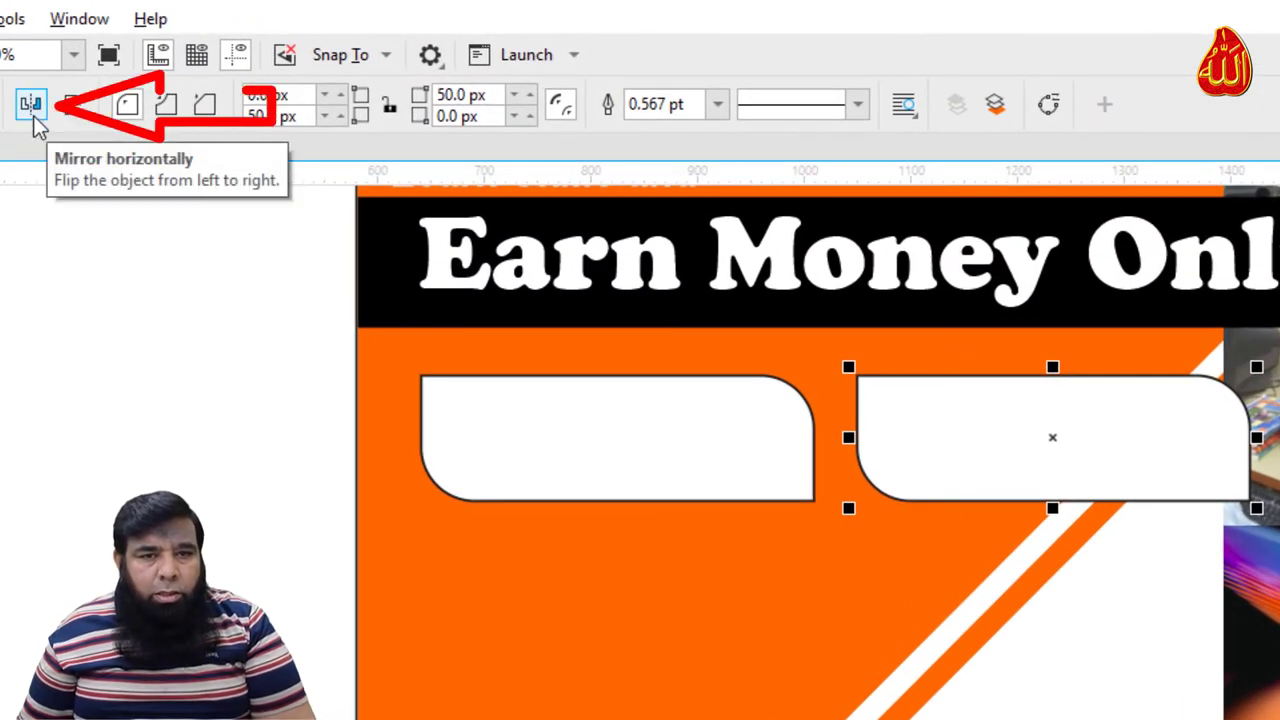
Mirror the right white box horizontally, top-align both boxes and group the pair.
click(31, 106)
click(6, 375)
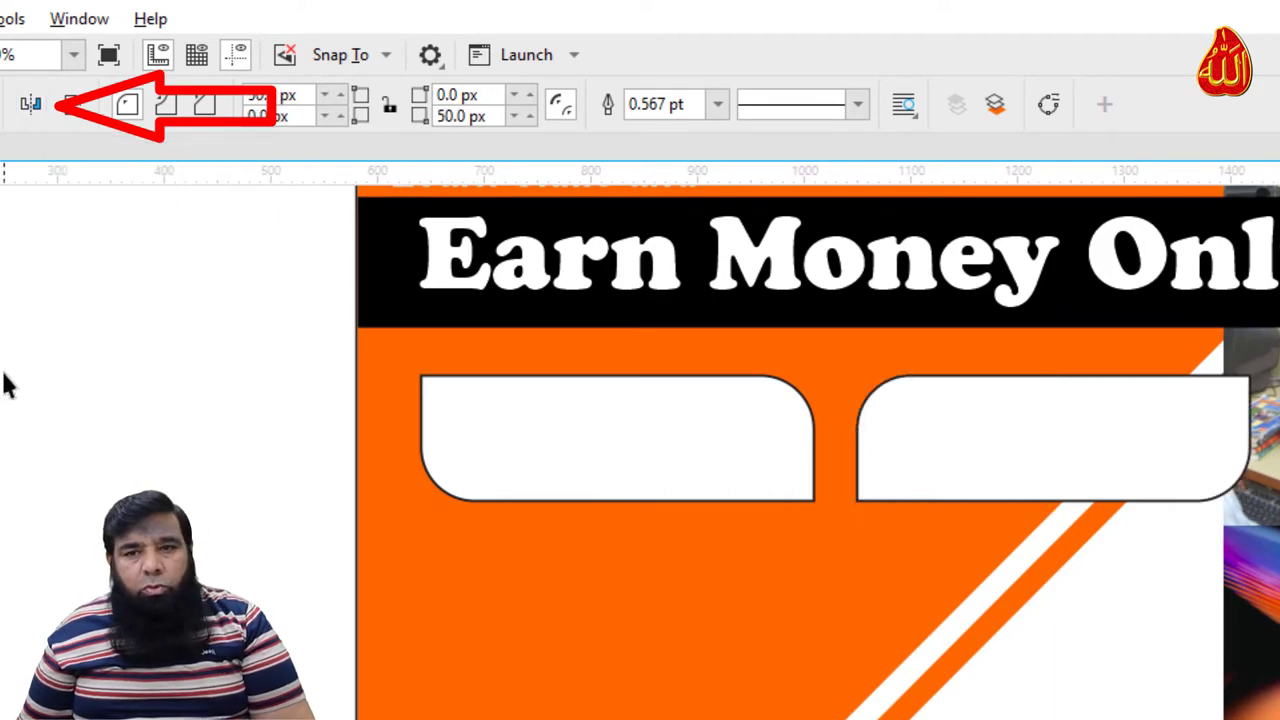
drag(275, 362, 1230, 490)
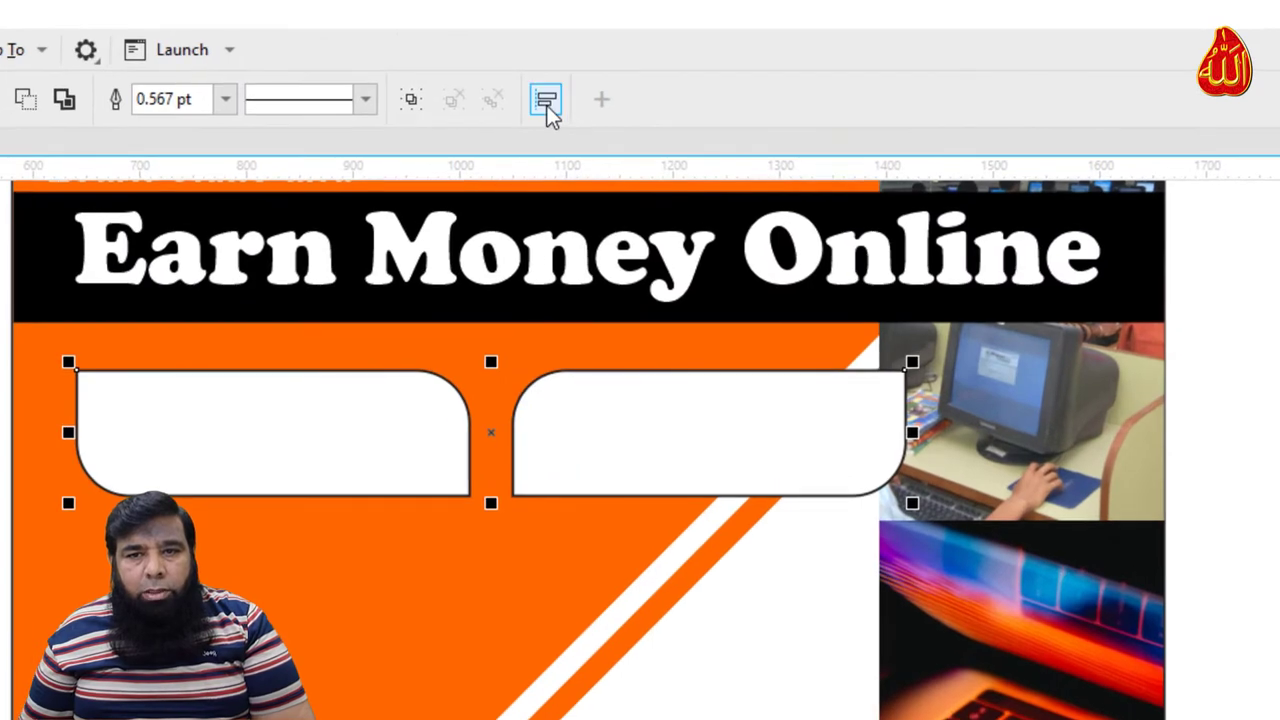
click(702, 80)
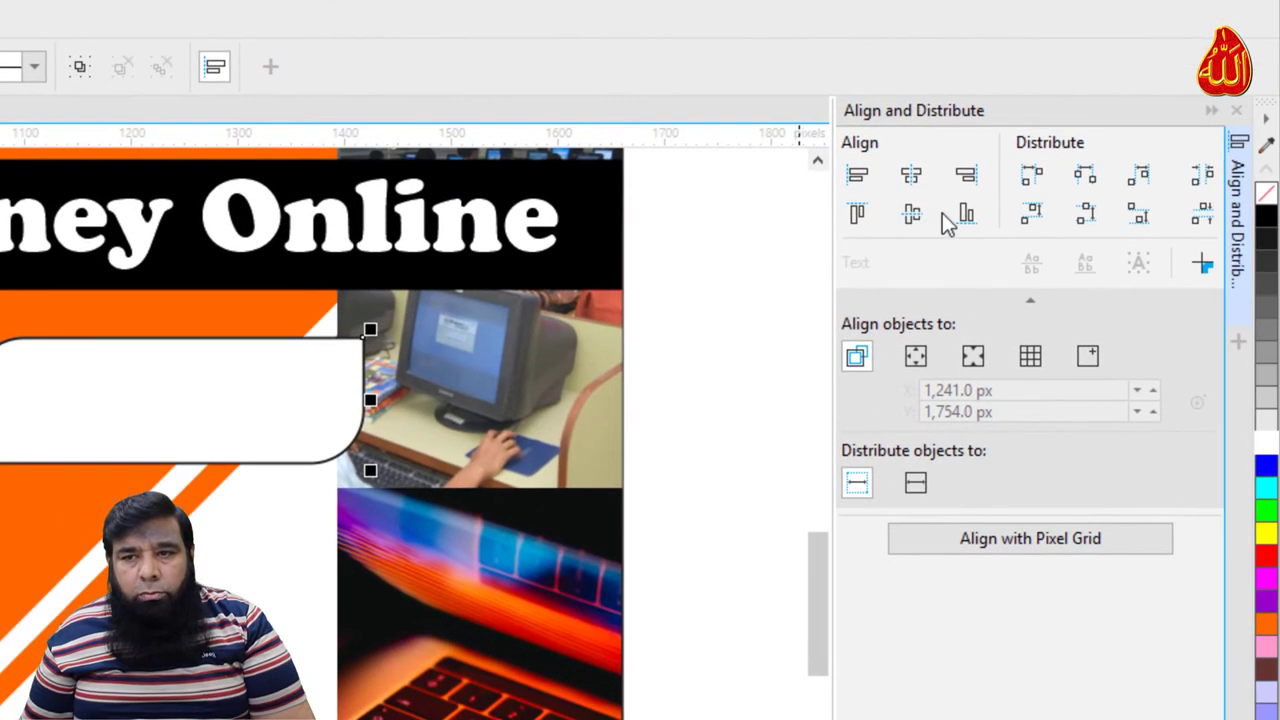
click(866, 224)
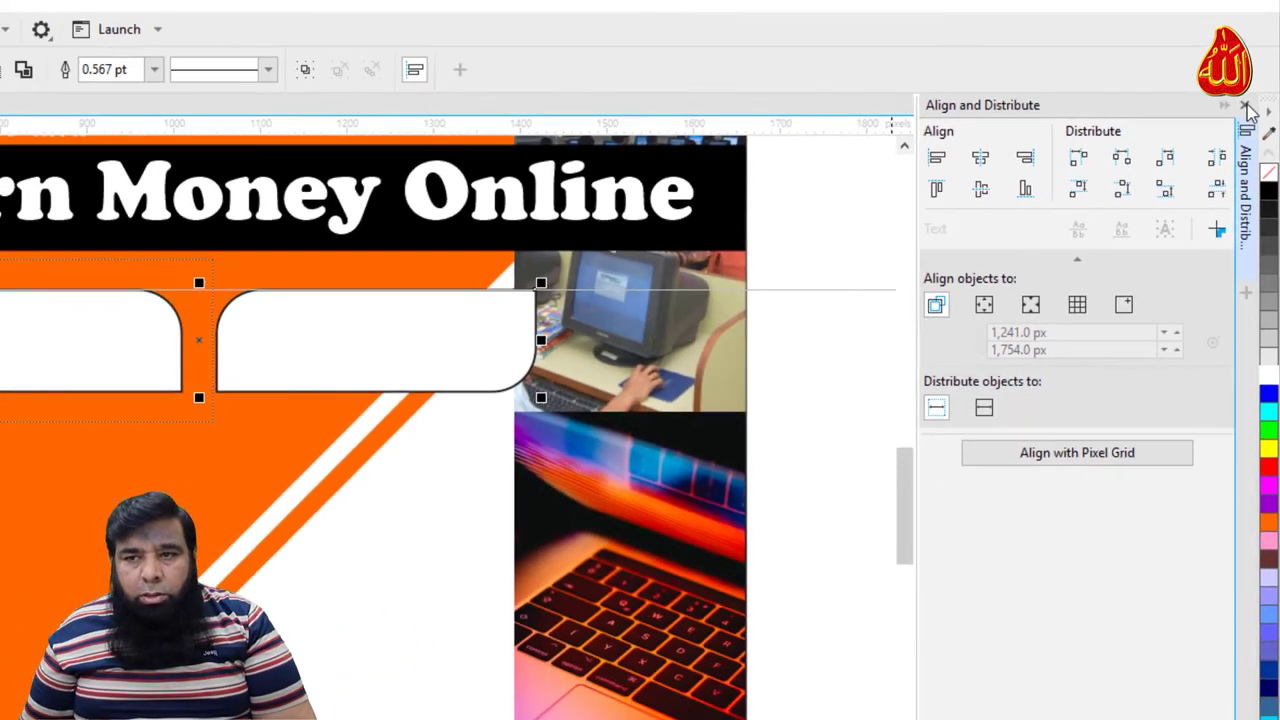
click(1236, 110)
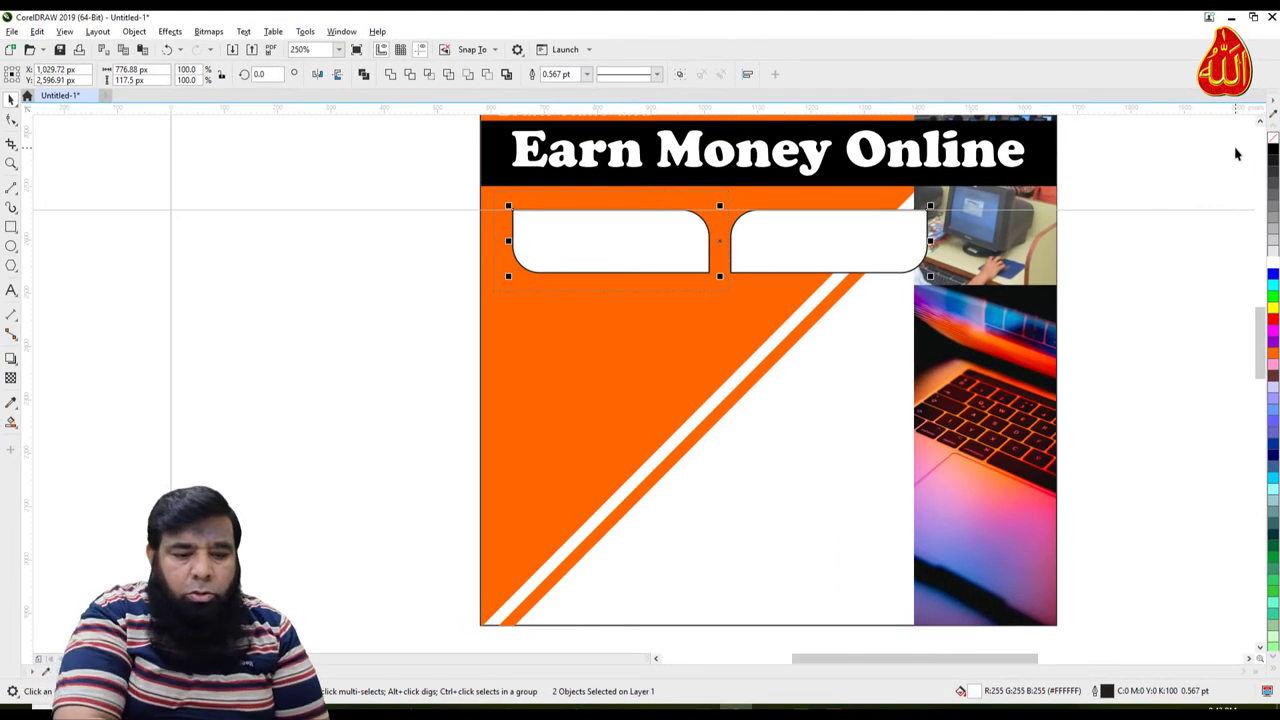
key(ctrl+g)
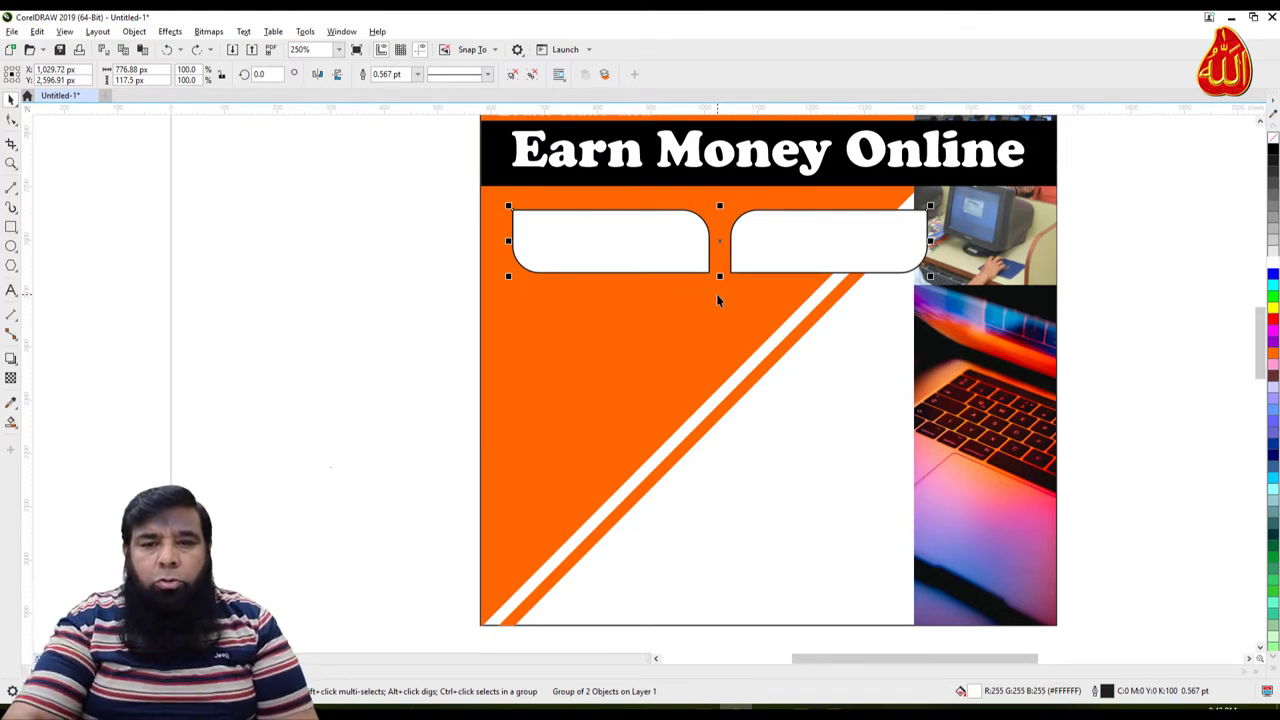
Duplicate the grouped box pair downward into four rows.
drag(721, 241, 716, 320)
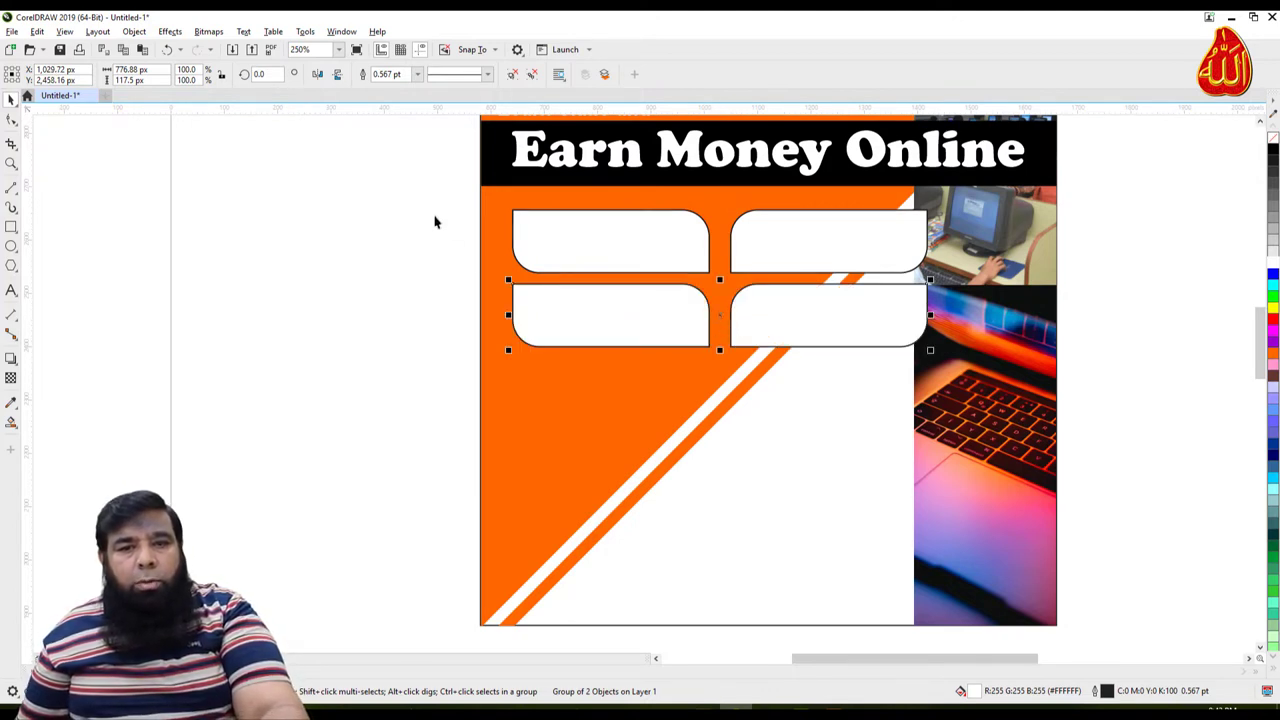
drag(950, 392, 948, 398)
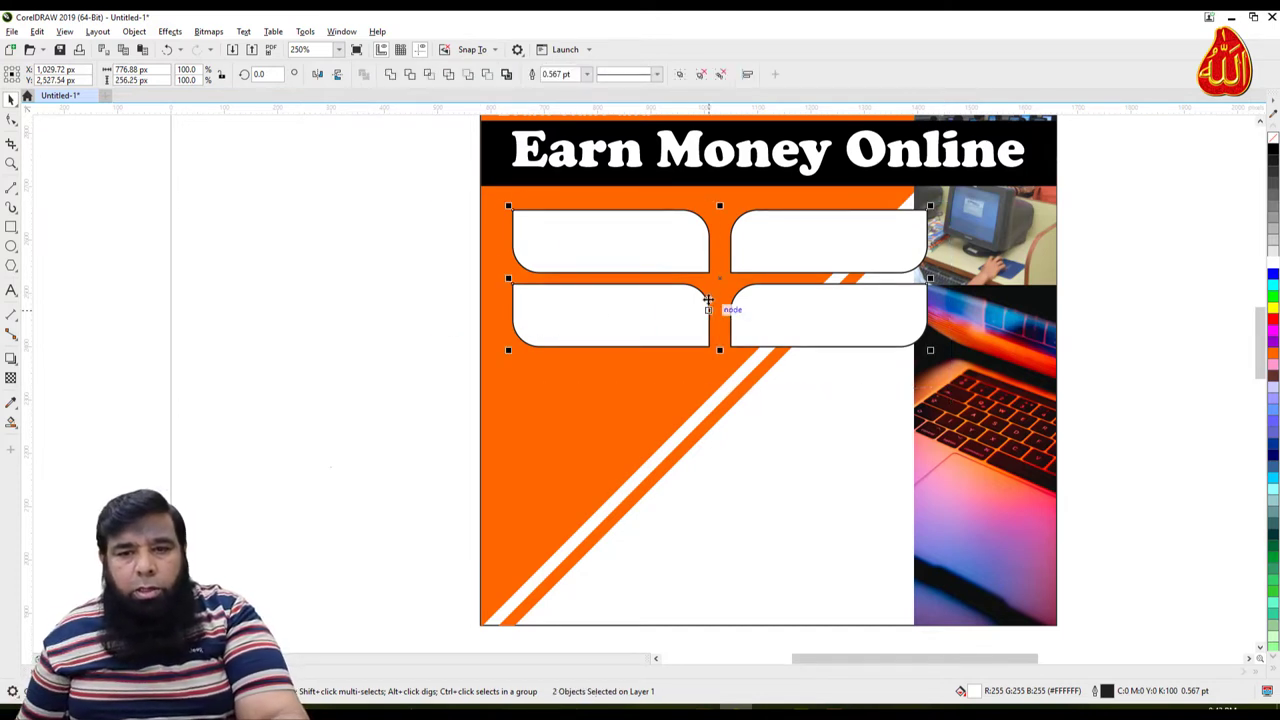
drag(707, 299, 731, 430)
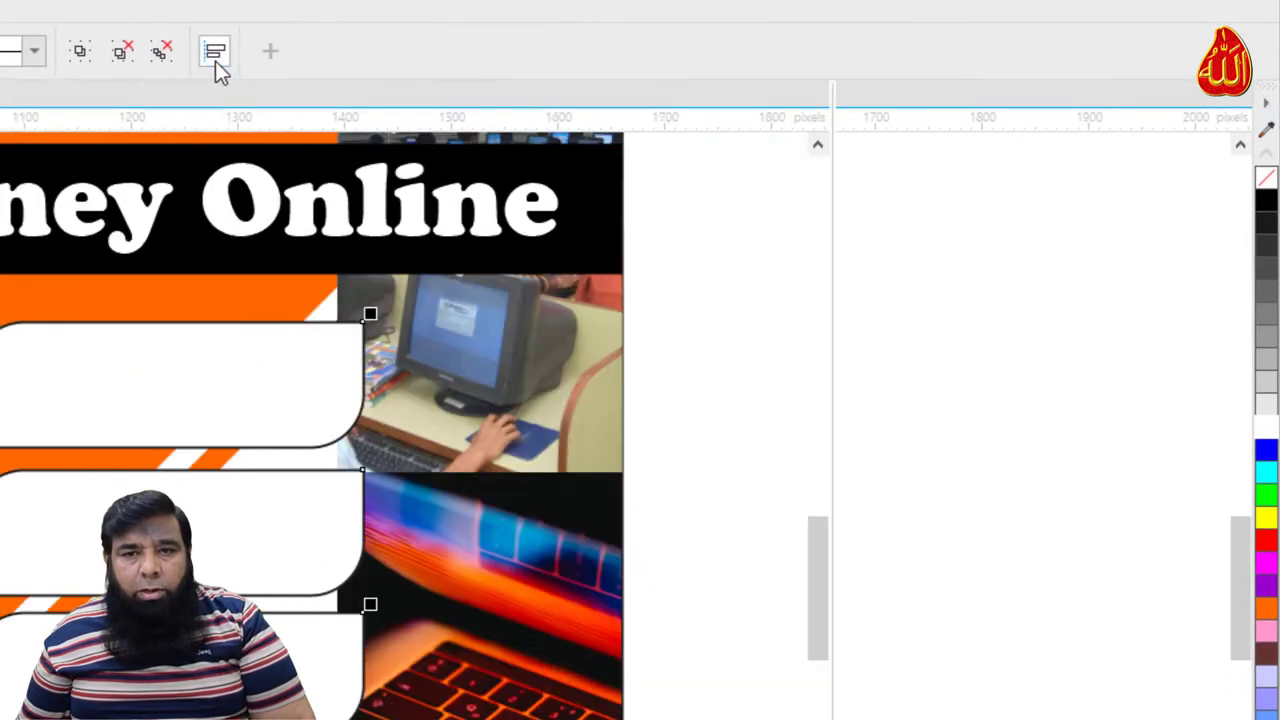
Distribute the four rows evenly, group them and shift the grid up and left.
click(216, 64)
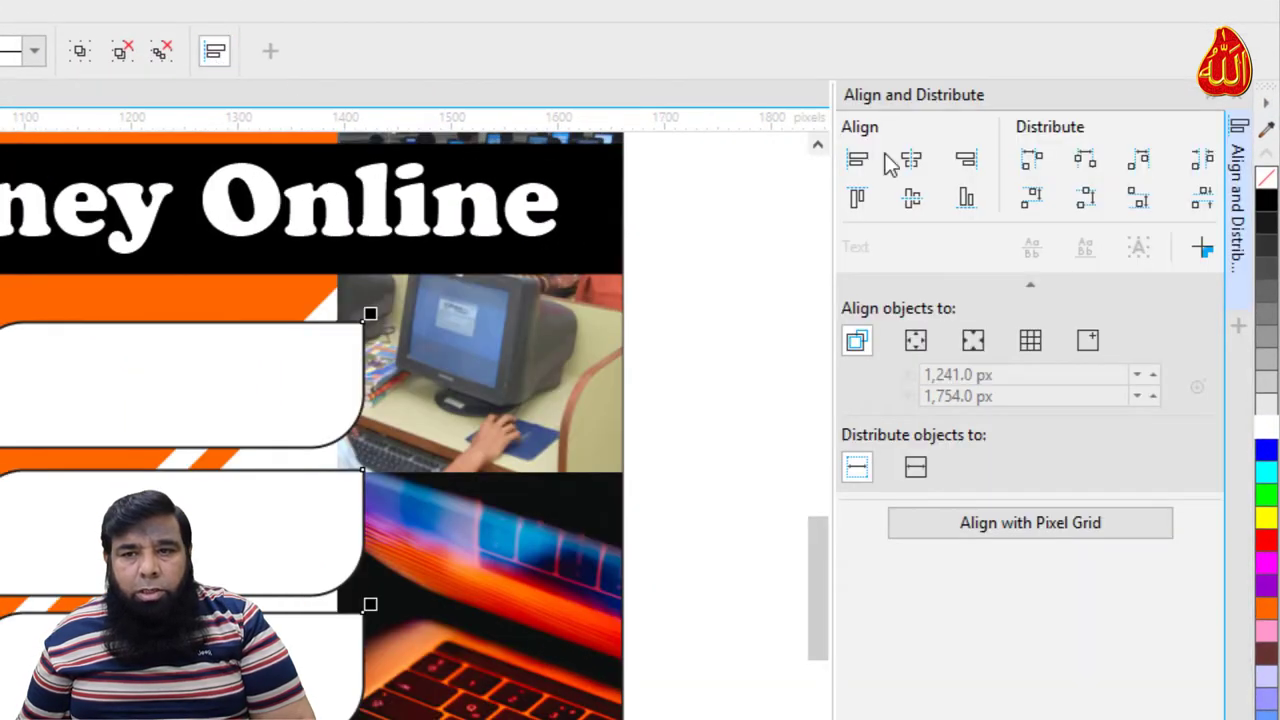
click(1083, 198)
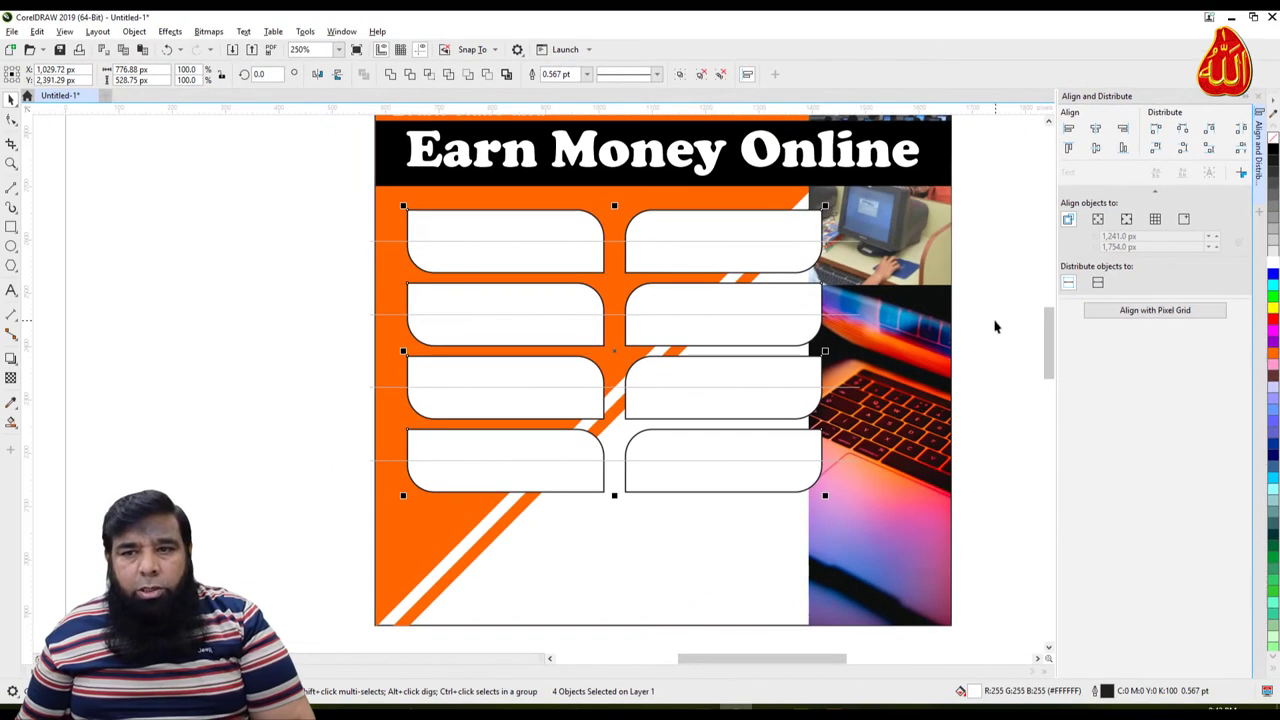
click(1258, 96)
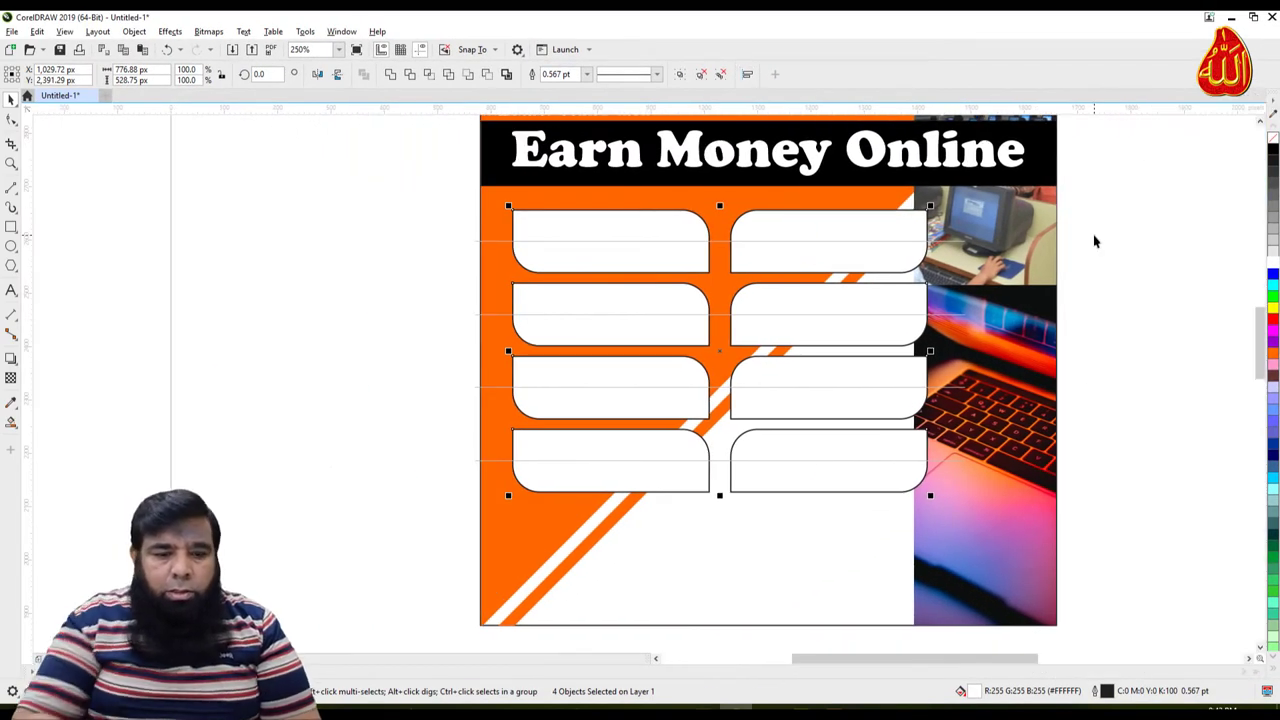
key(ctrl+g)
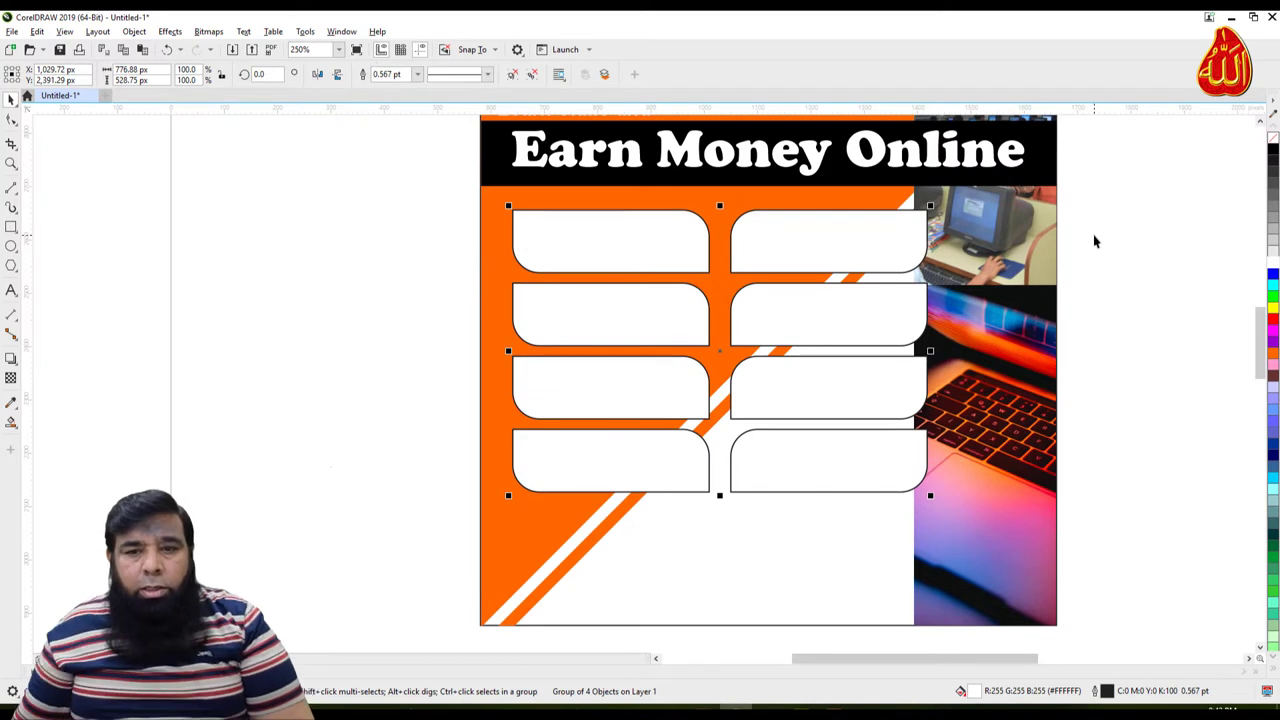
drag(718, 347, 700, 338)
click(541, 553)
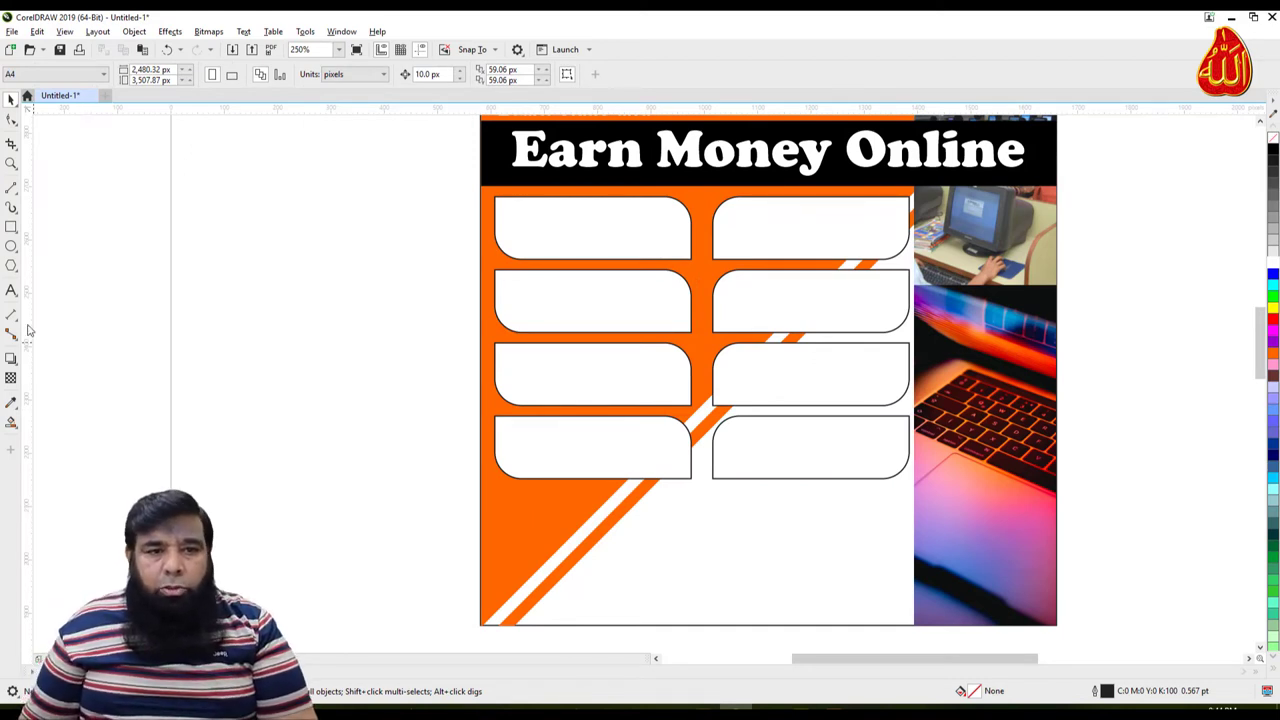
Start a text block listing Digital Marketing, Freelancing, Adobe Illustrator and Adobe Photoshop.
click(11, 290)
click(200, 256)
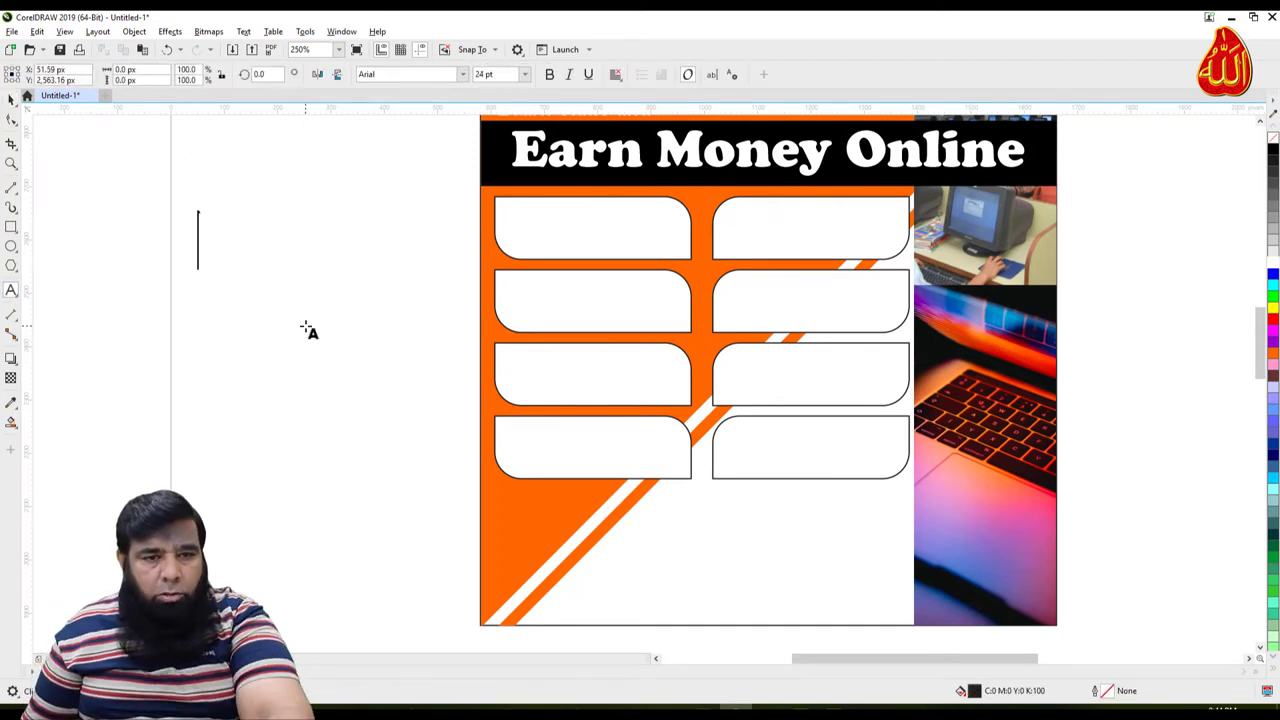
text(Digital Marketing)
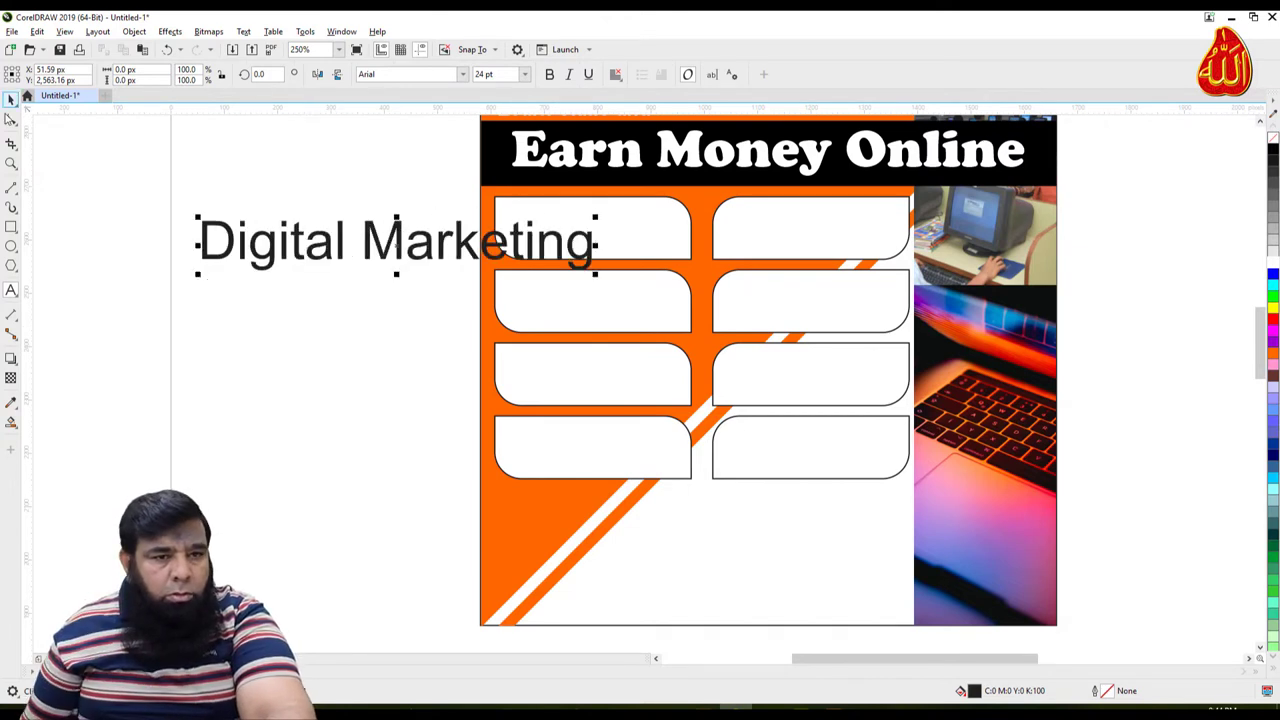
drag(204, 314, 72, 294)
key(Return)
text(Freelancing)
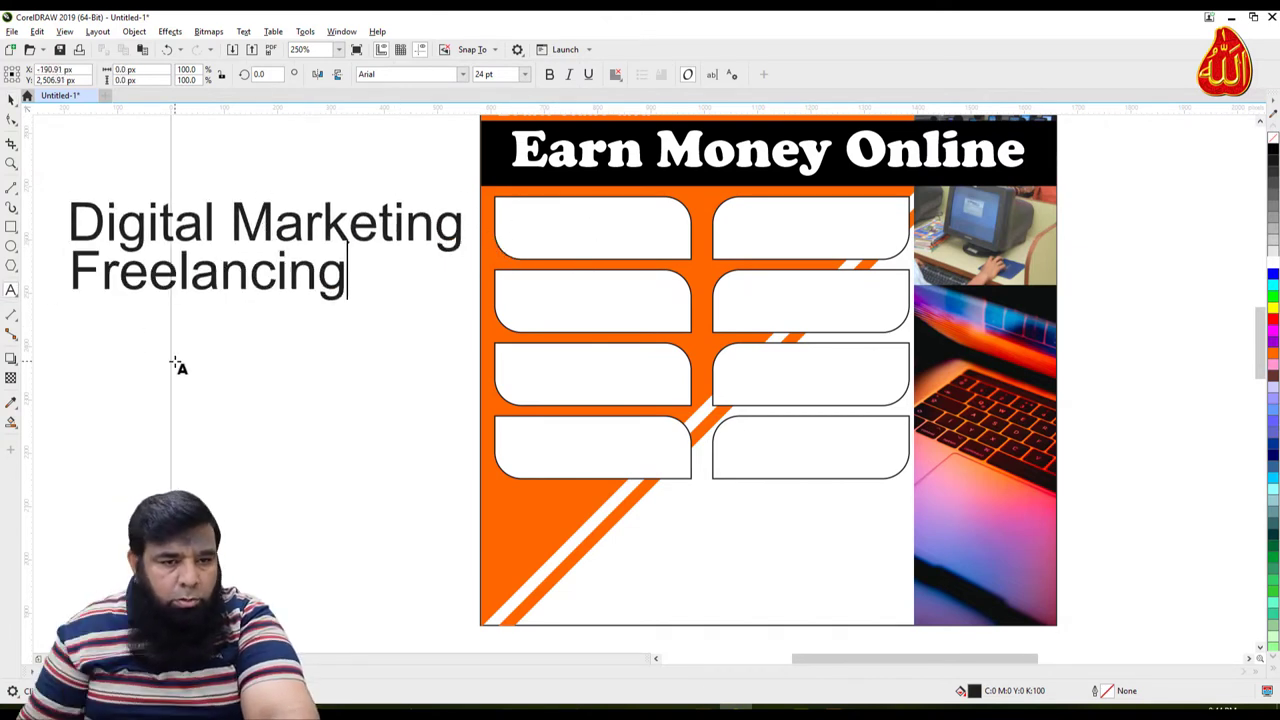
key(Return)
text(Adobe illustrator)
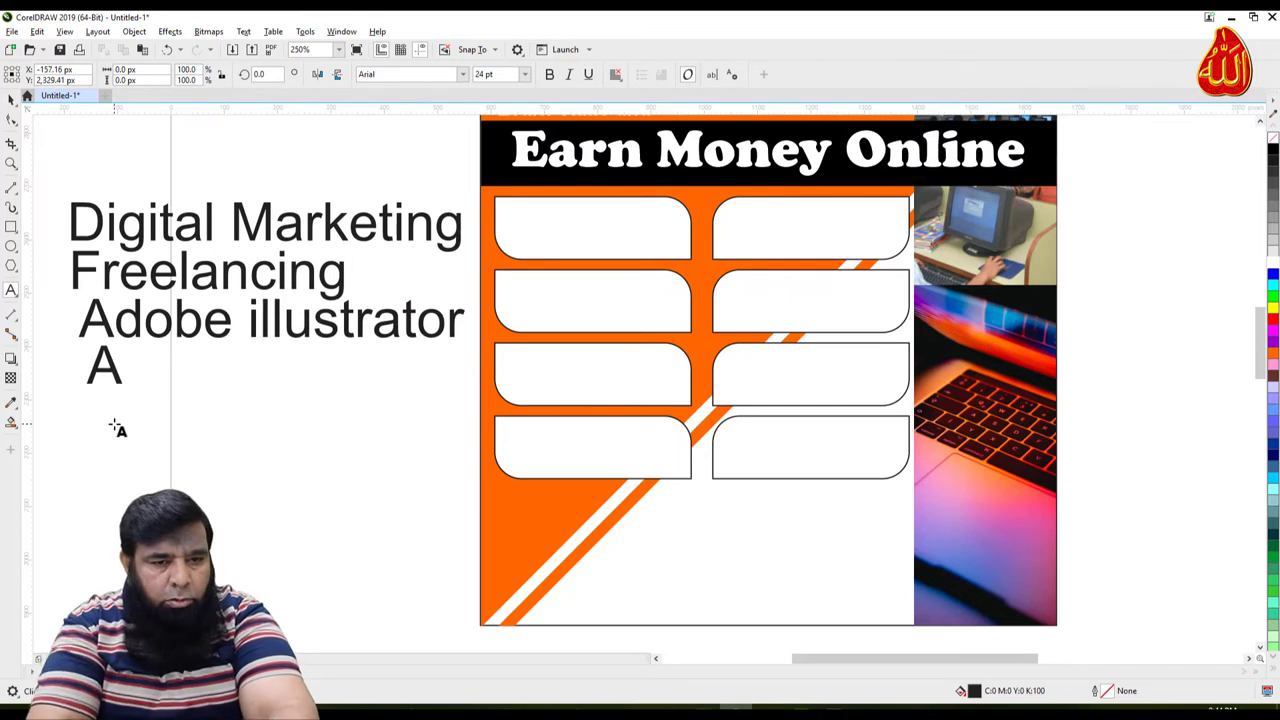
text(dobe Photoshop)
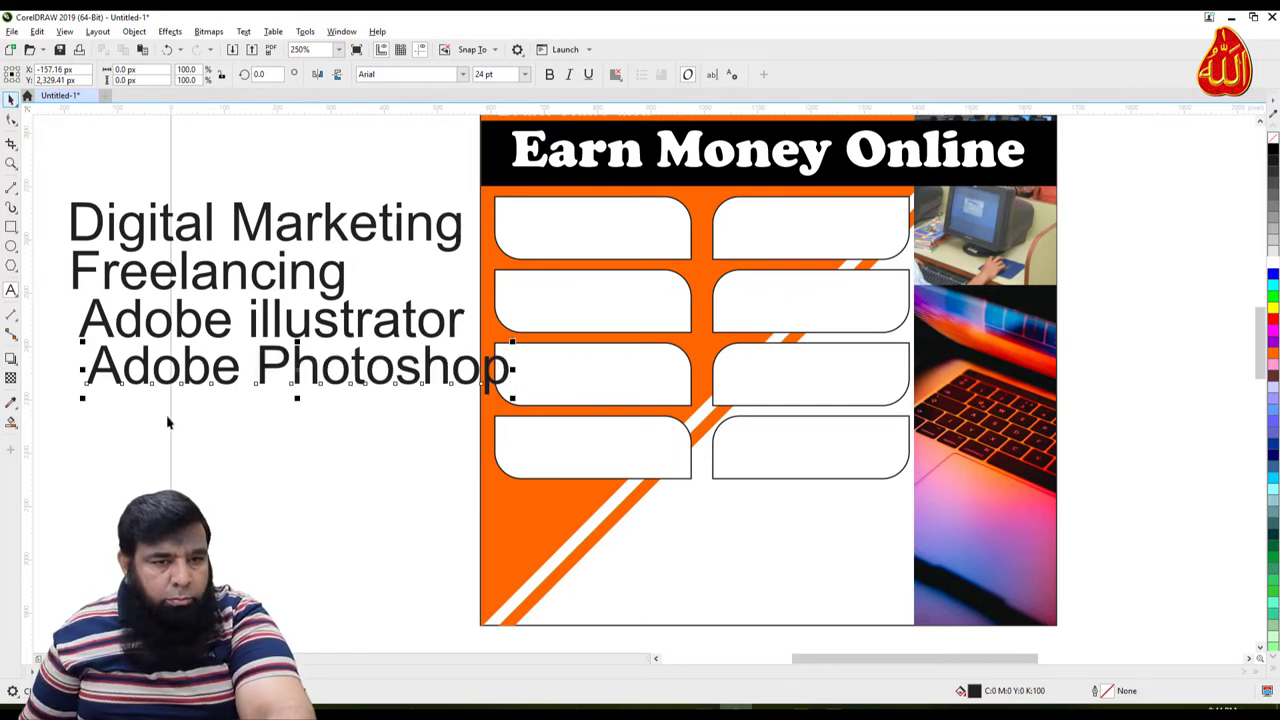
Add CoredDRAW, Video Editing, YouTube SEO and Website Development as further lines.
key(ctrl+space)
click(11, 288)
key(Return)
text(Cored)
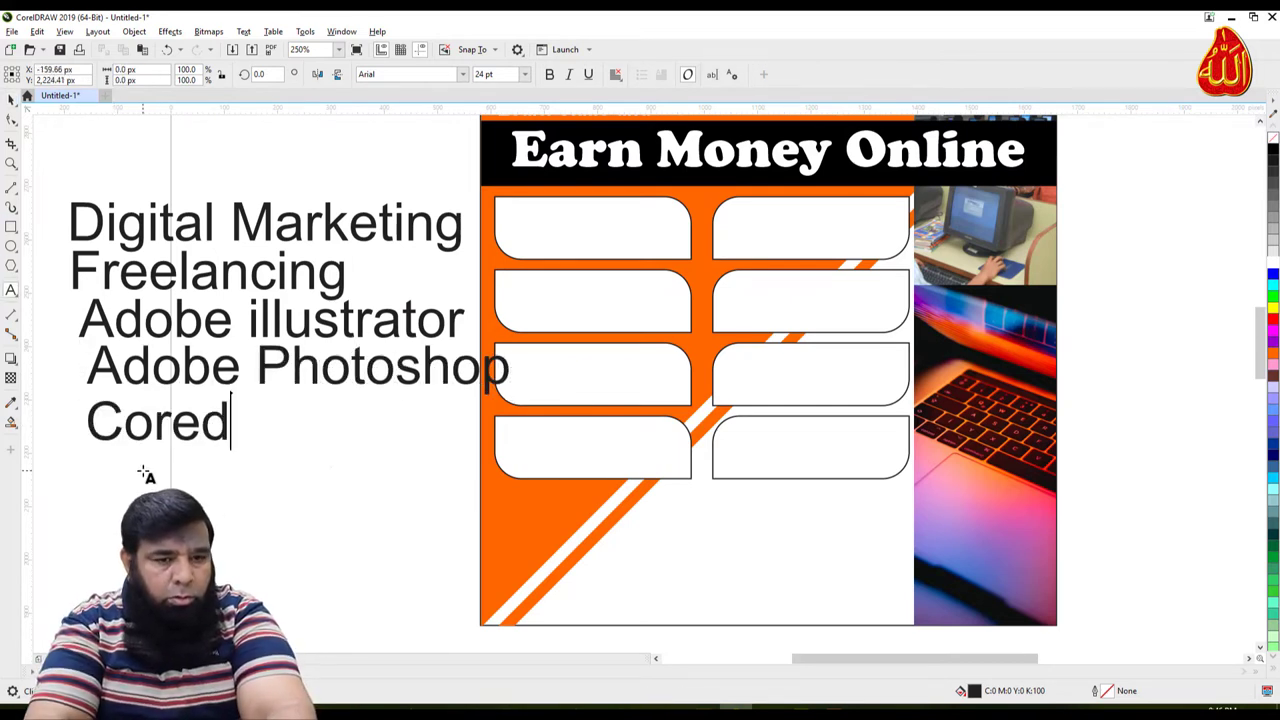
text(DRAW)
key(Return)
text(Video Editing    )
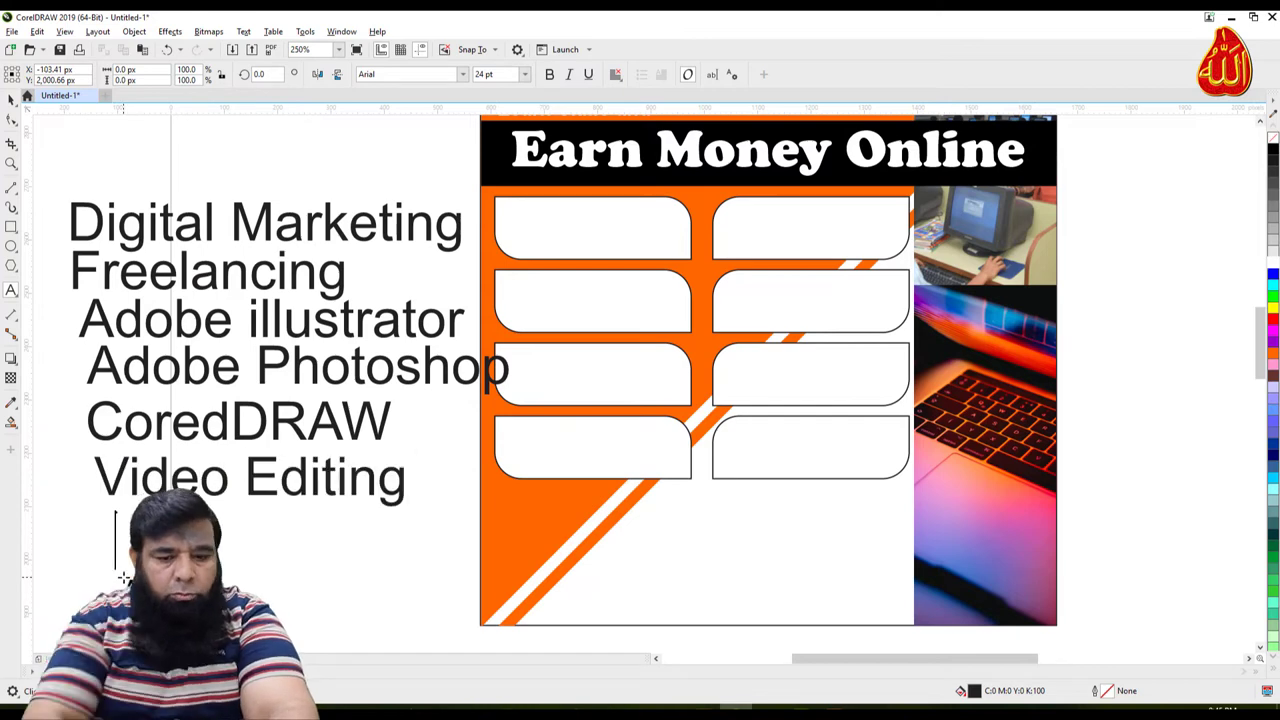
text(YouTube SEO)
text(Web)
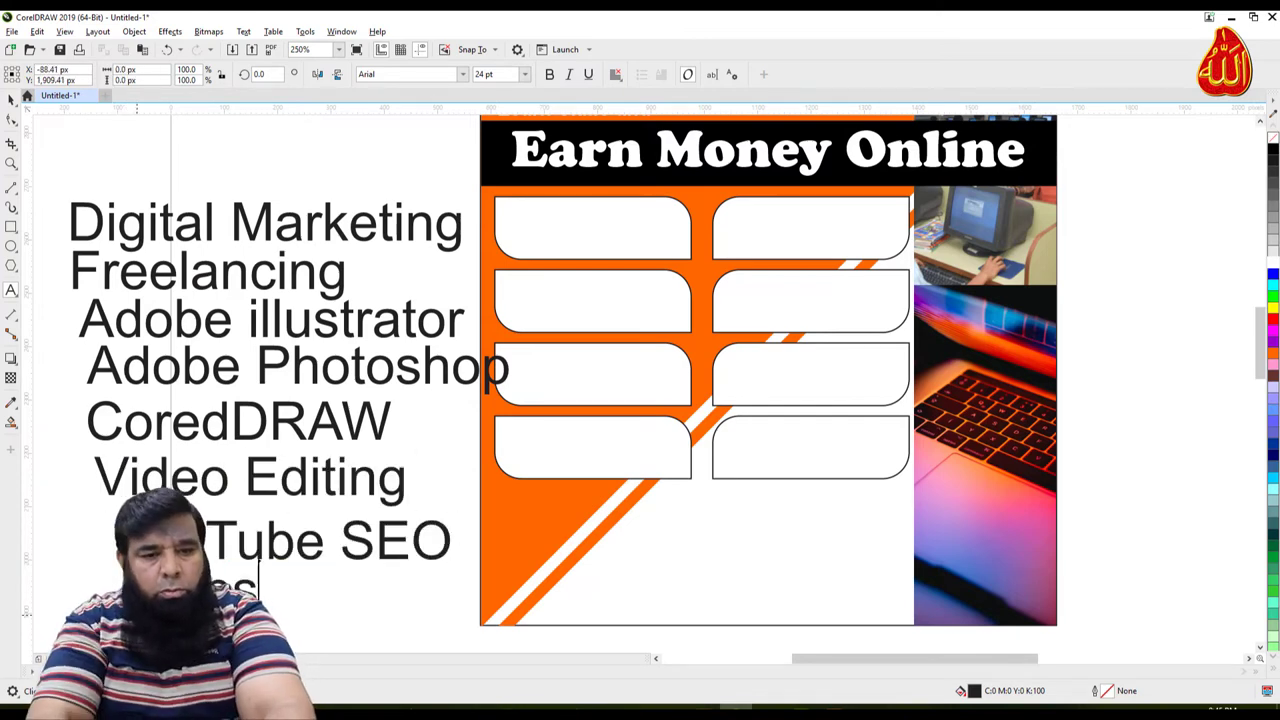
text(site Development)
key(Escape)
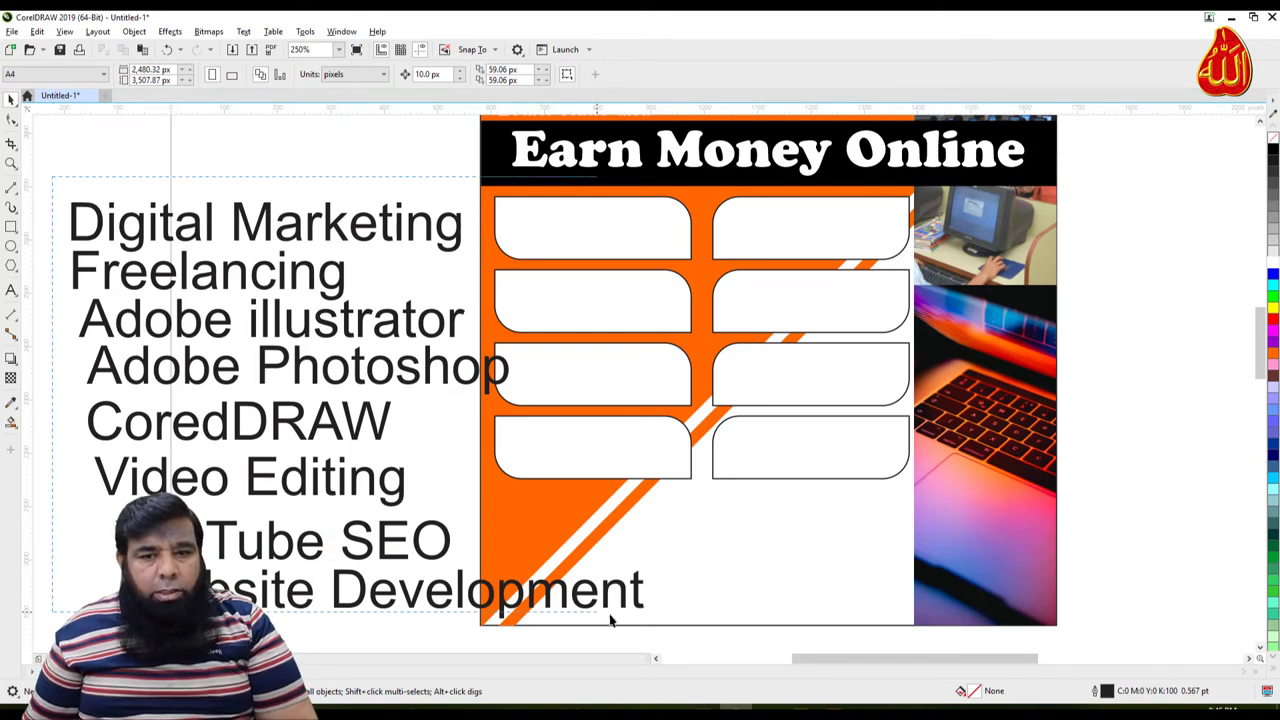
Select the skills text and set its font to Aurora.
drag(610, 620, 655, 625)
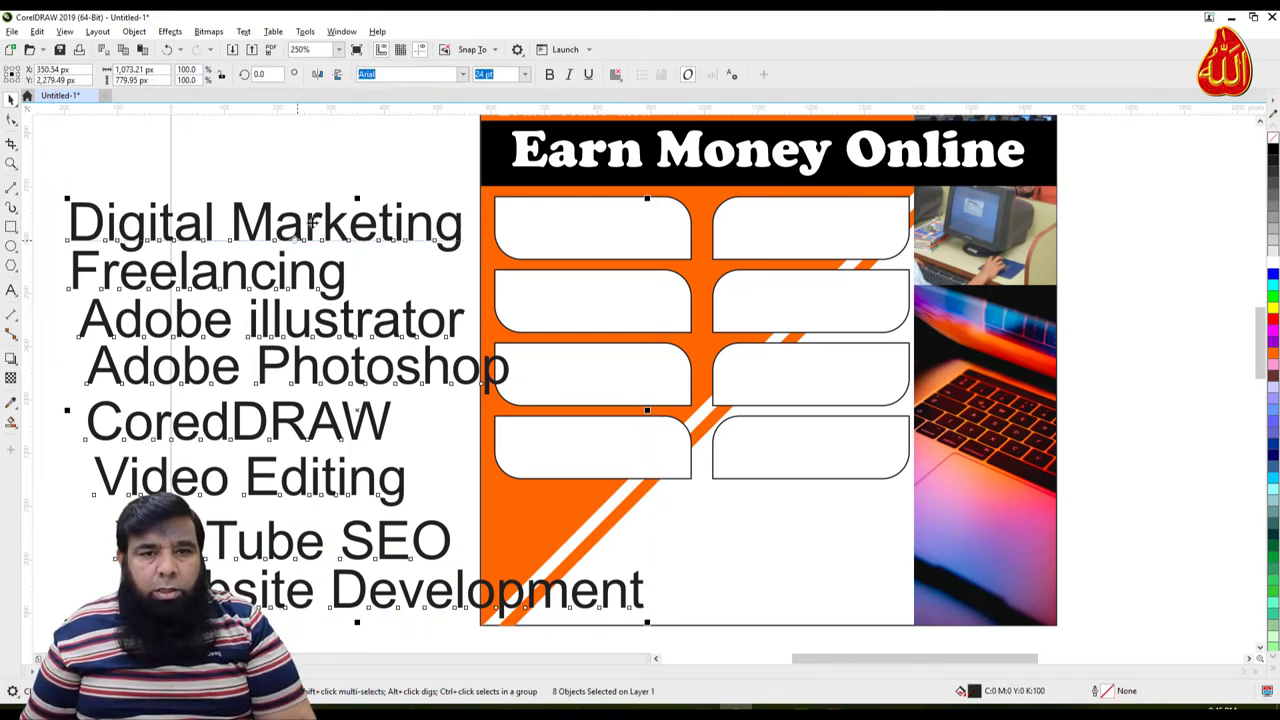
click(462, 74)
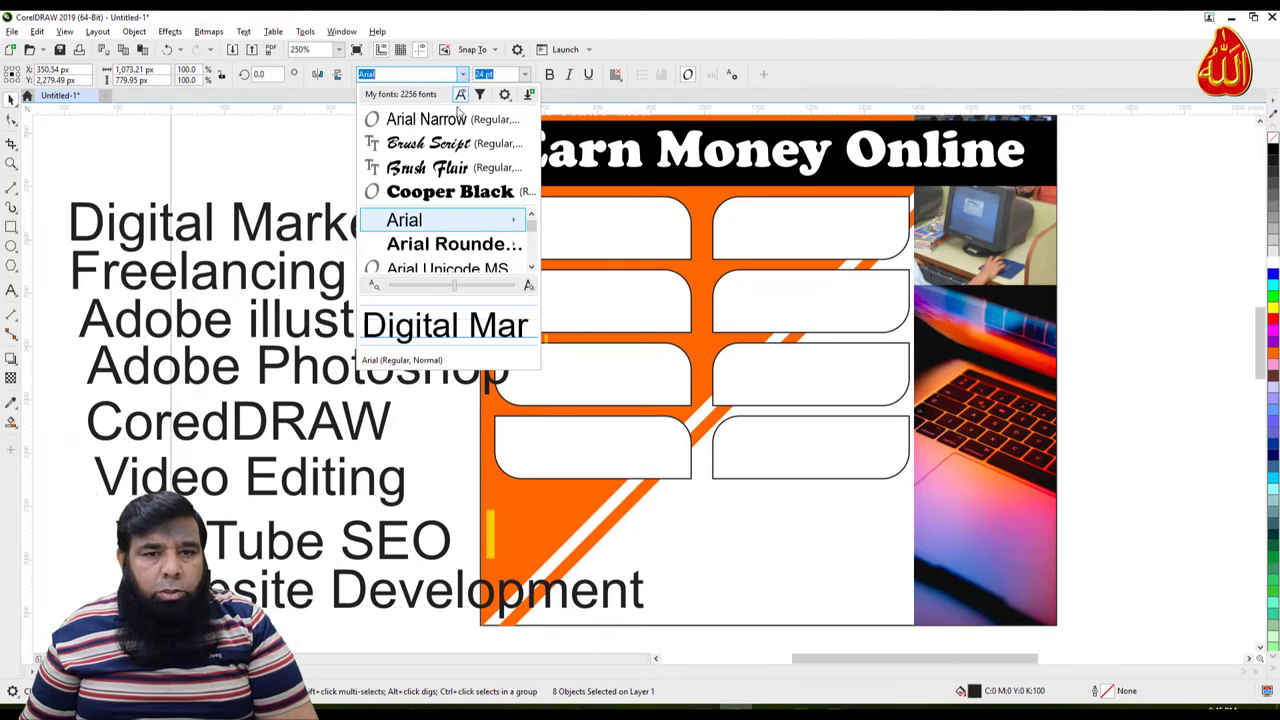
scroll(450, 255, down, 1)
scroll(460, 255, down, 2)
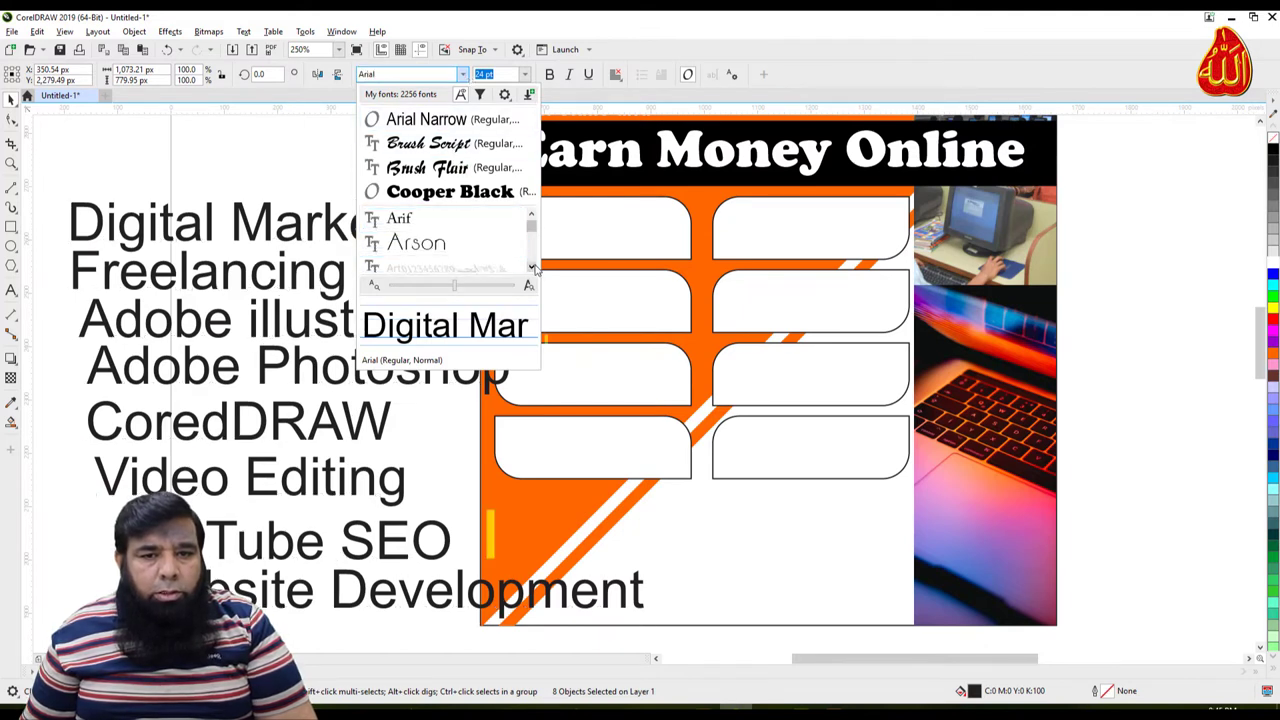
click(535, 268)
scroll(535, 268, down, 2)
scroll(535, 268, down, 2)
key(Escape)
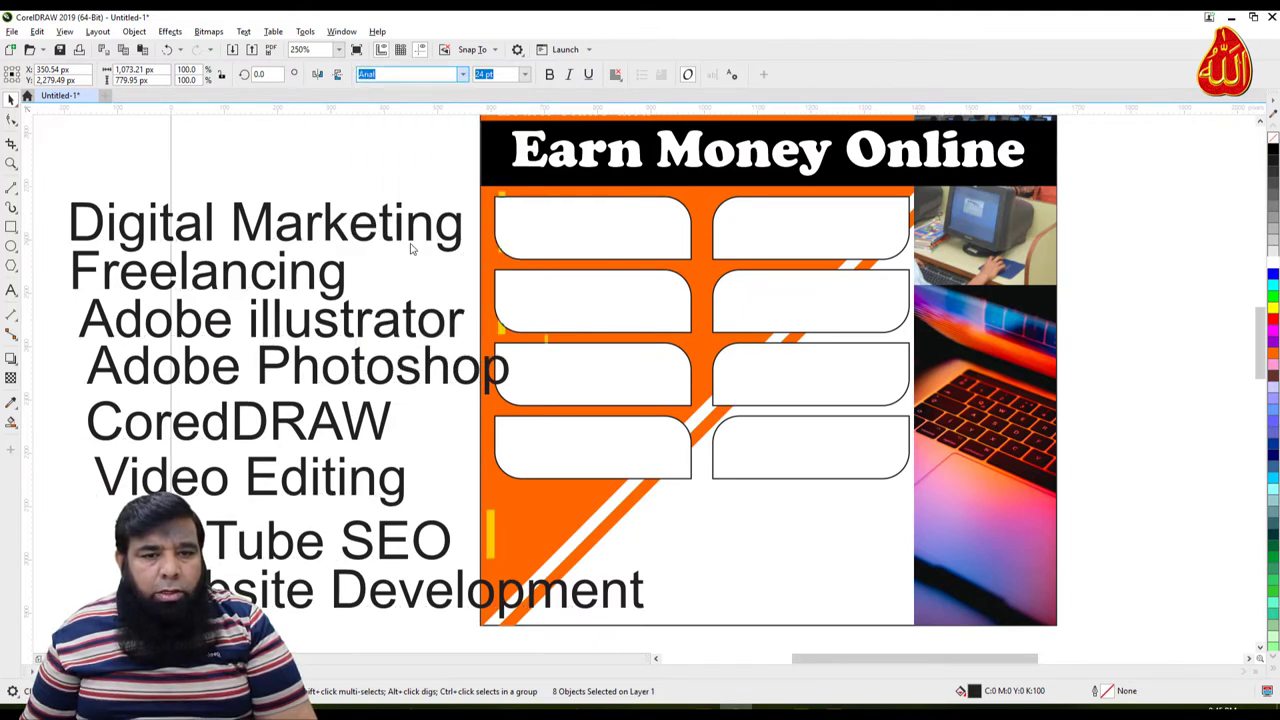
text(Aurora)
key(Return)
Make the skill labels 12 pt and red.
click(523, 75)
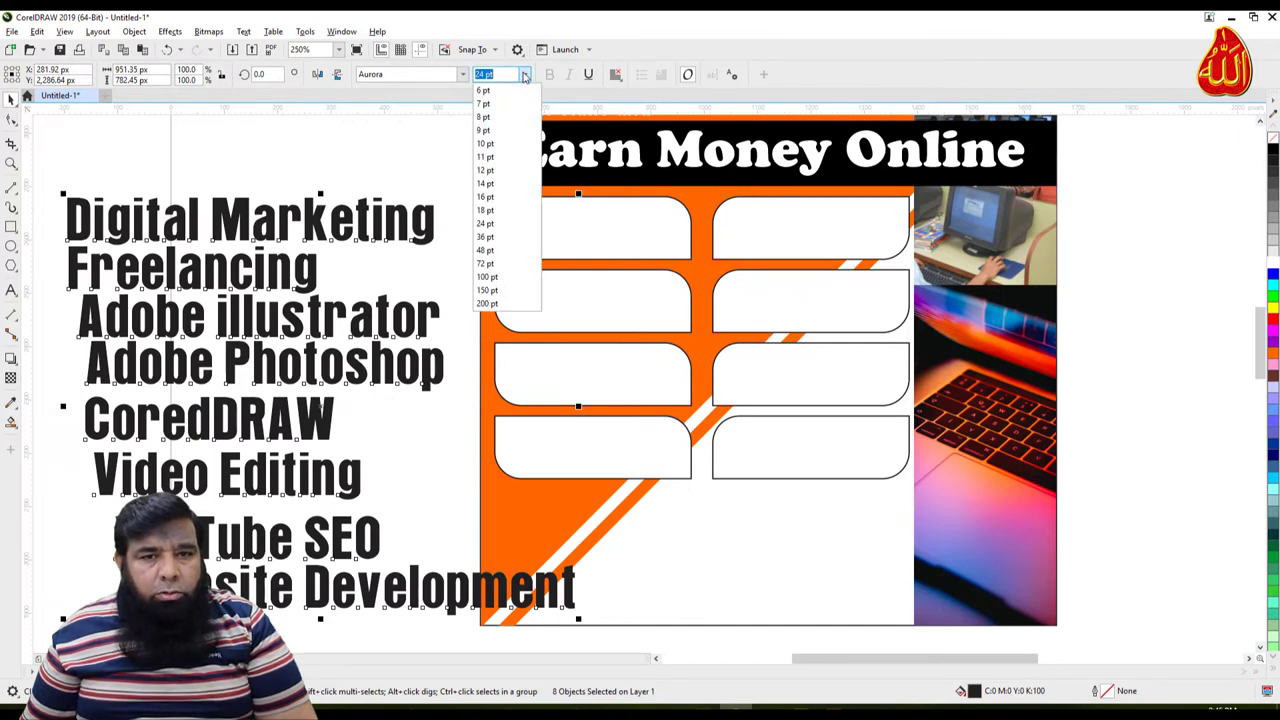
click(487, 171)
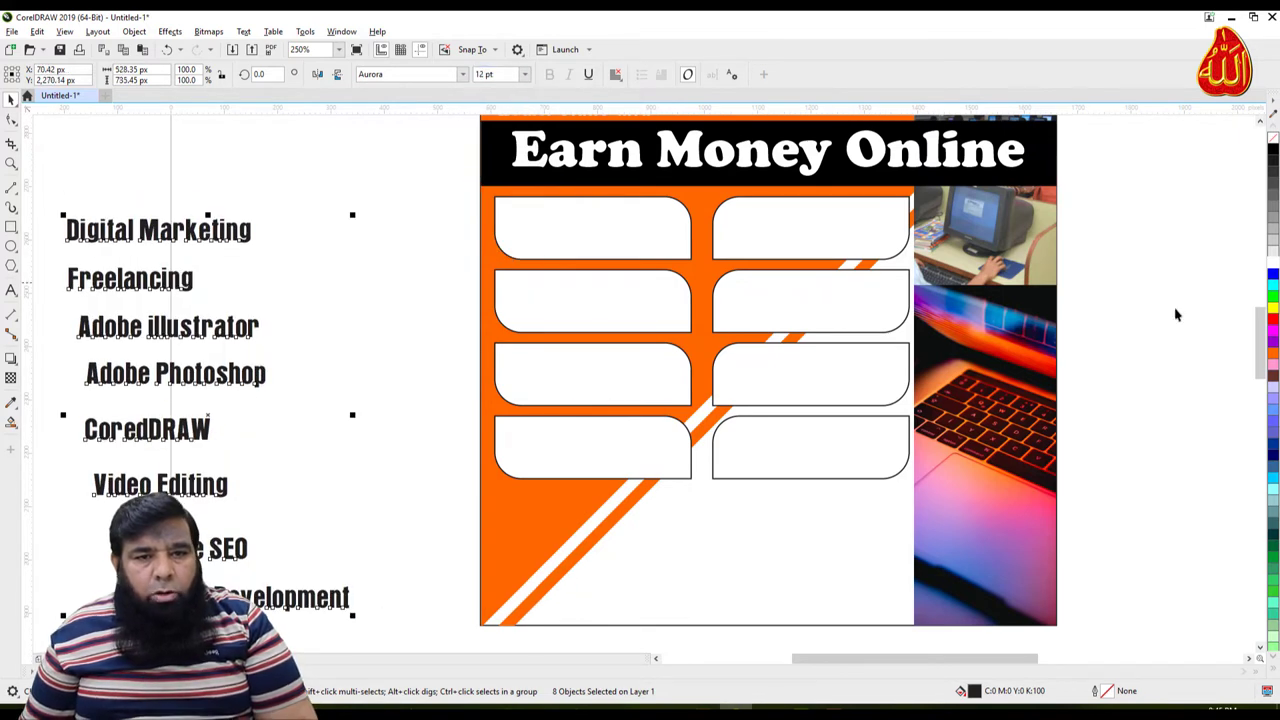
click(1275, 318)
click(277, 287)
Drag the eight labels, Digital Marketing through Website Development, into the eight white boxes.
drag(175, 237, 613, 241)
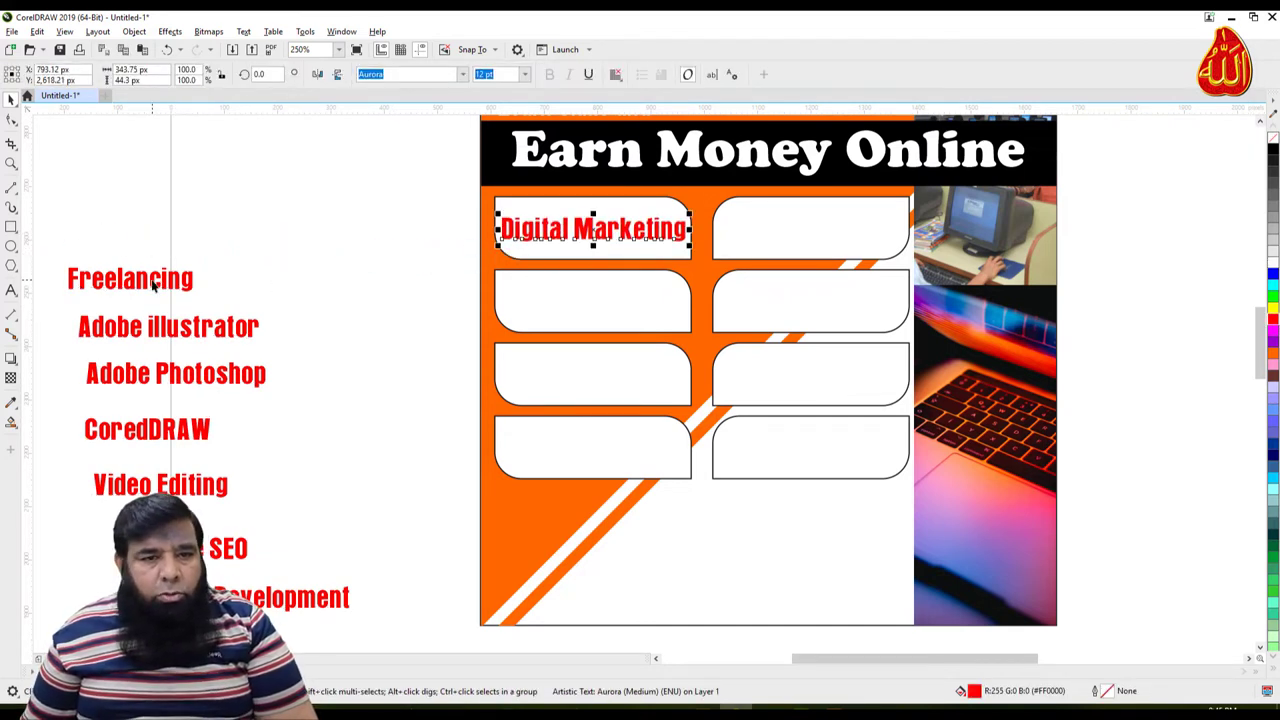
drag(150, 283, 828, 240)
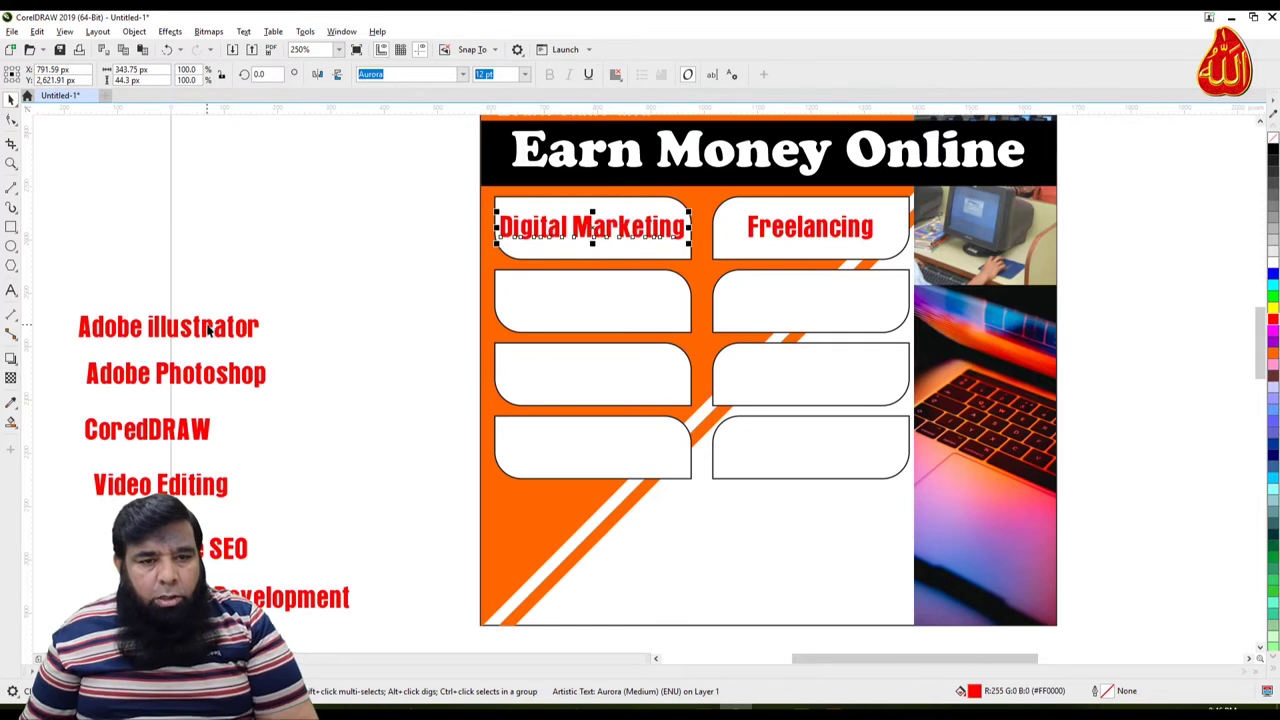
drag(206, 328, 624, 301)
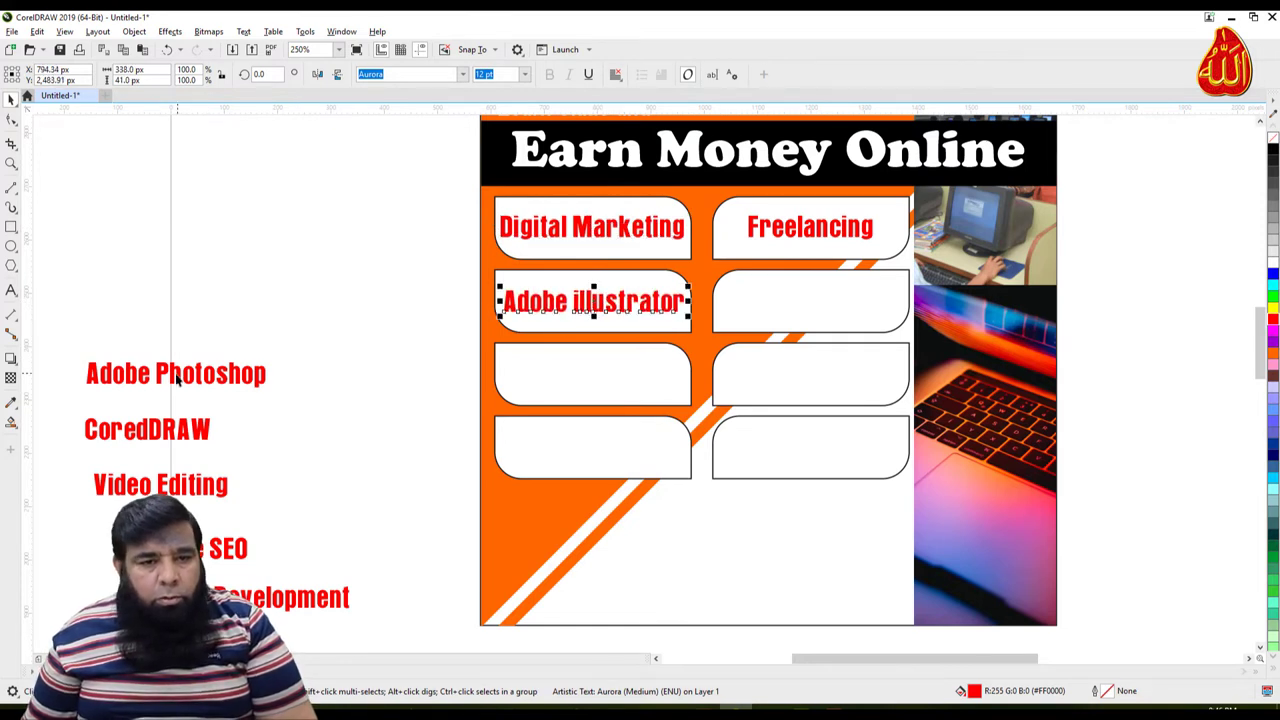
drag(178, 375, 812, 305)
drag(150, 430, 594, 372)
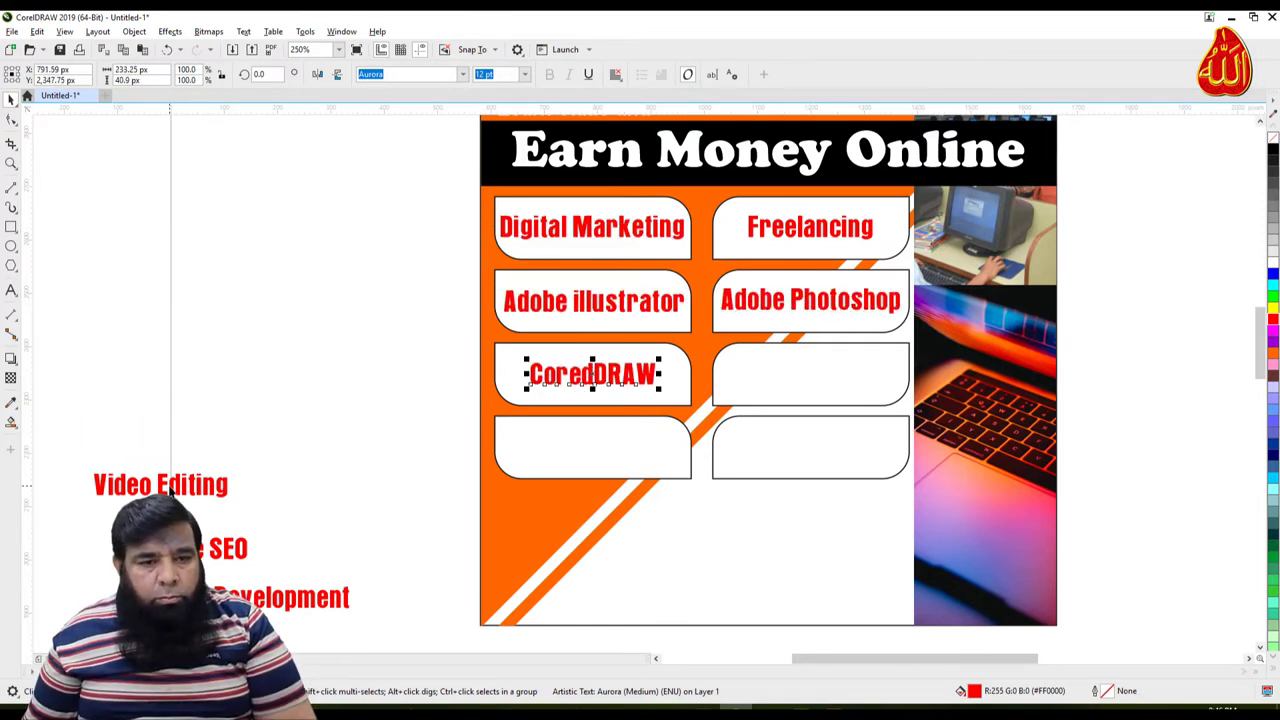
drag(160, 484, 810, 373)
mouse_move(228, 548)
mouse_down()
mouse_move(630, 487)
mouse_move(587, 471)
mouse_up()
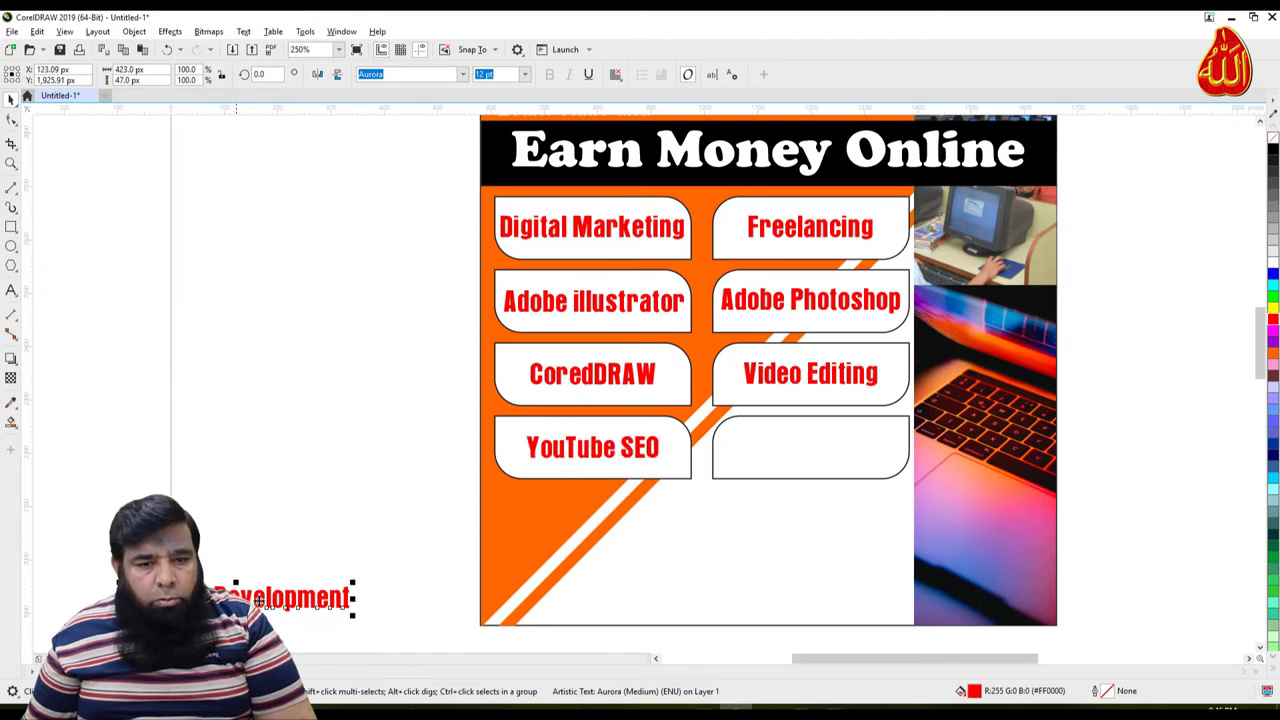
mouse_move(300, 597)
mouse_down()
mouse_move(854, 446)
mouse_move(271, 425)
mouse_move(808, 446)
mouse_up()
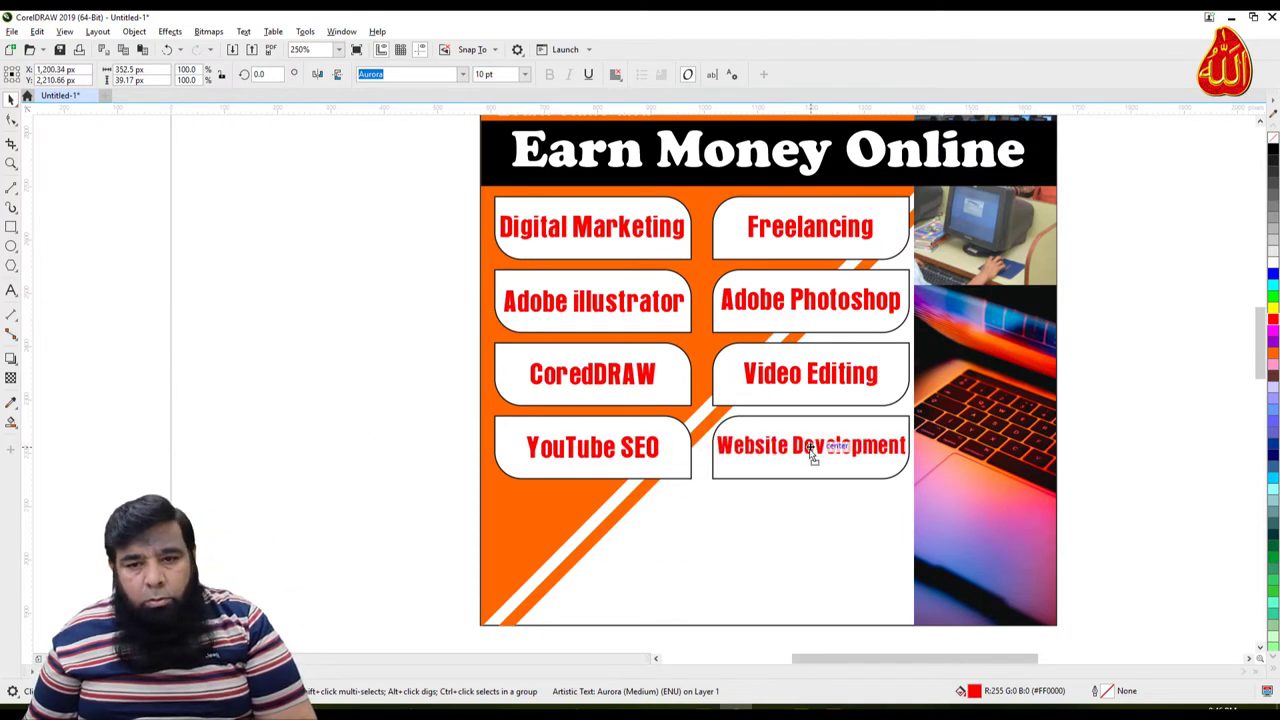
click(348, 511)
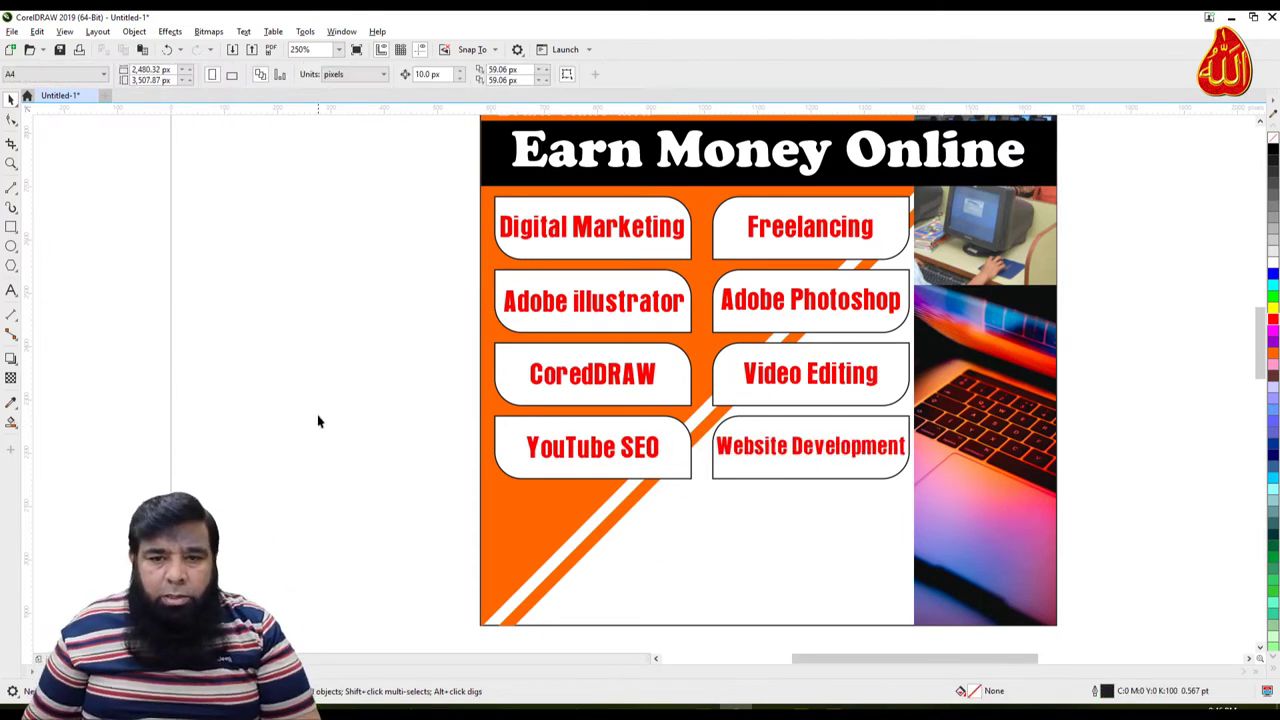
Type 'AGLOW' and 'College of Science & Tech.' as two text lines beside the poster.
click(11, 291)
click(228, 322)
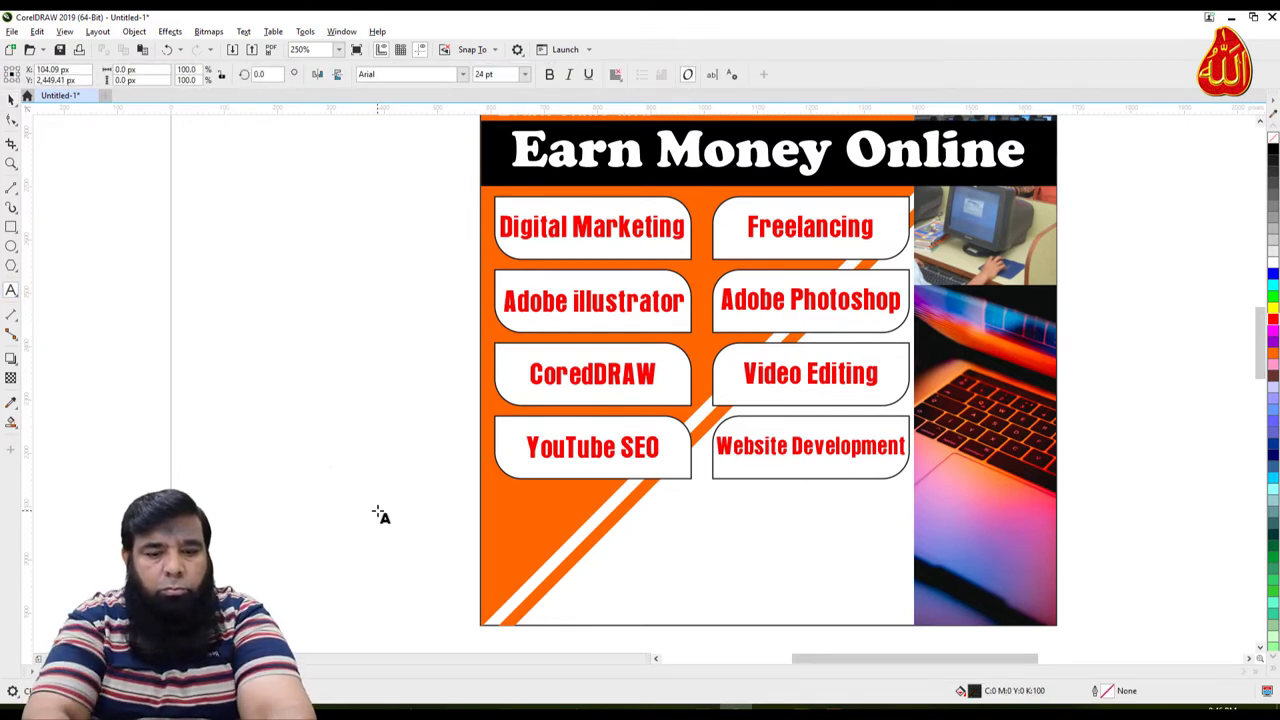
text(AGLOW)
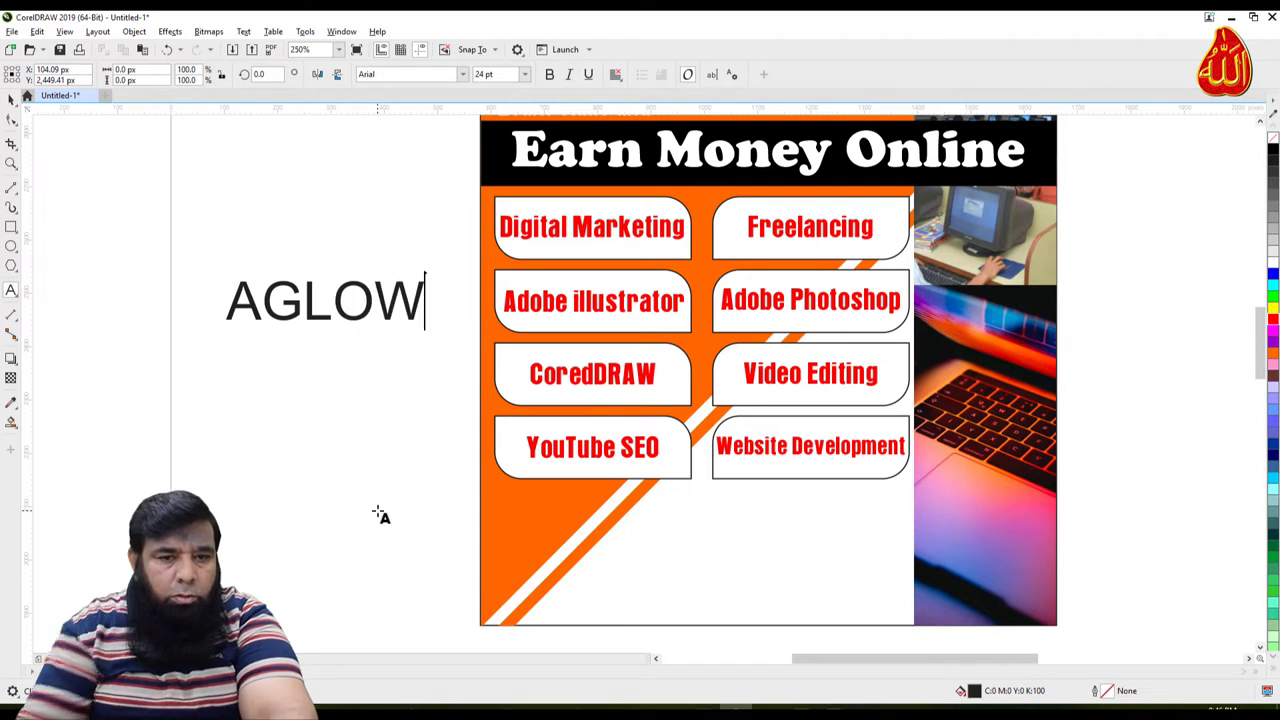
click(191, 408)
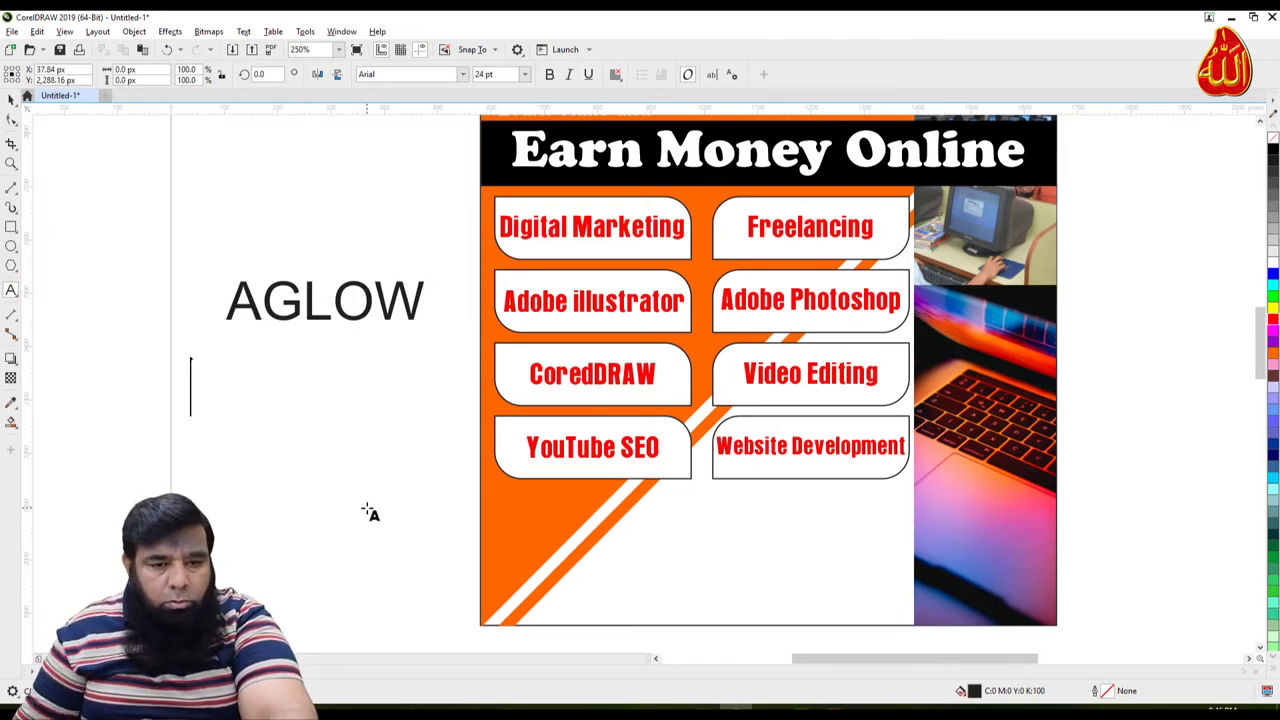
text(Colle)
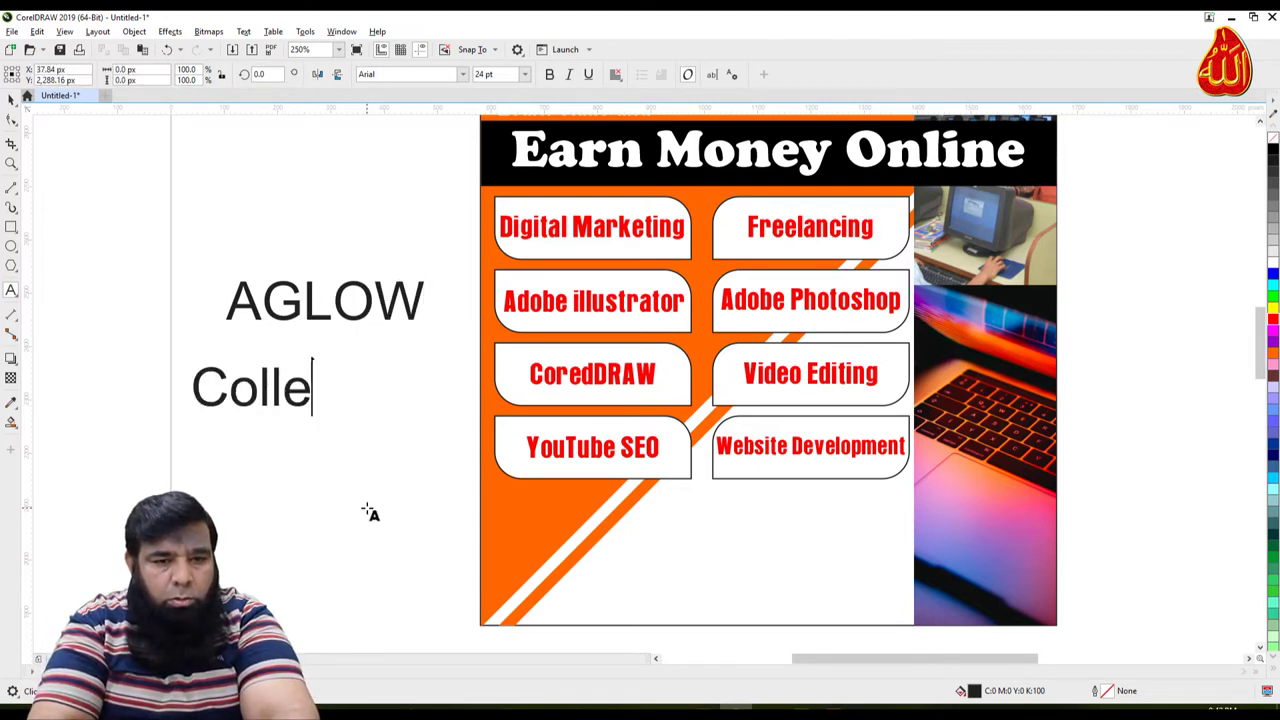
text(ge of S)
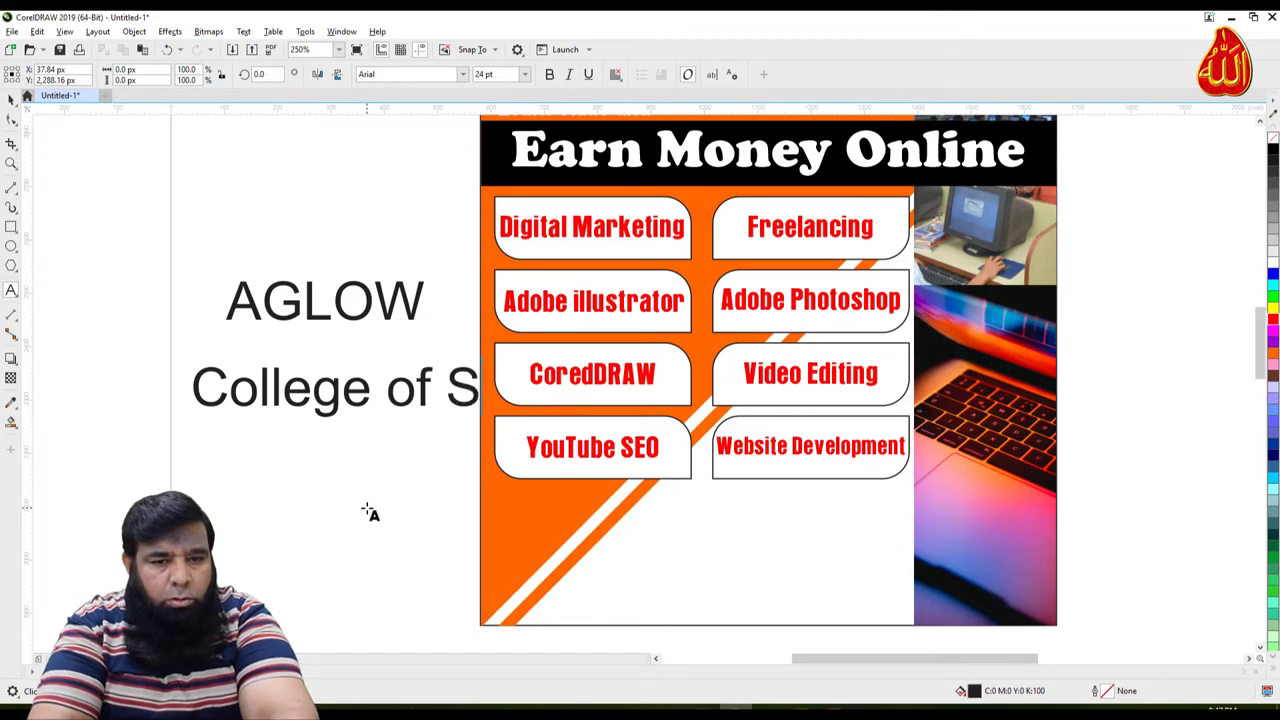
text(ience )
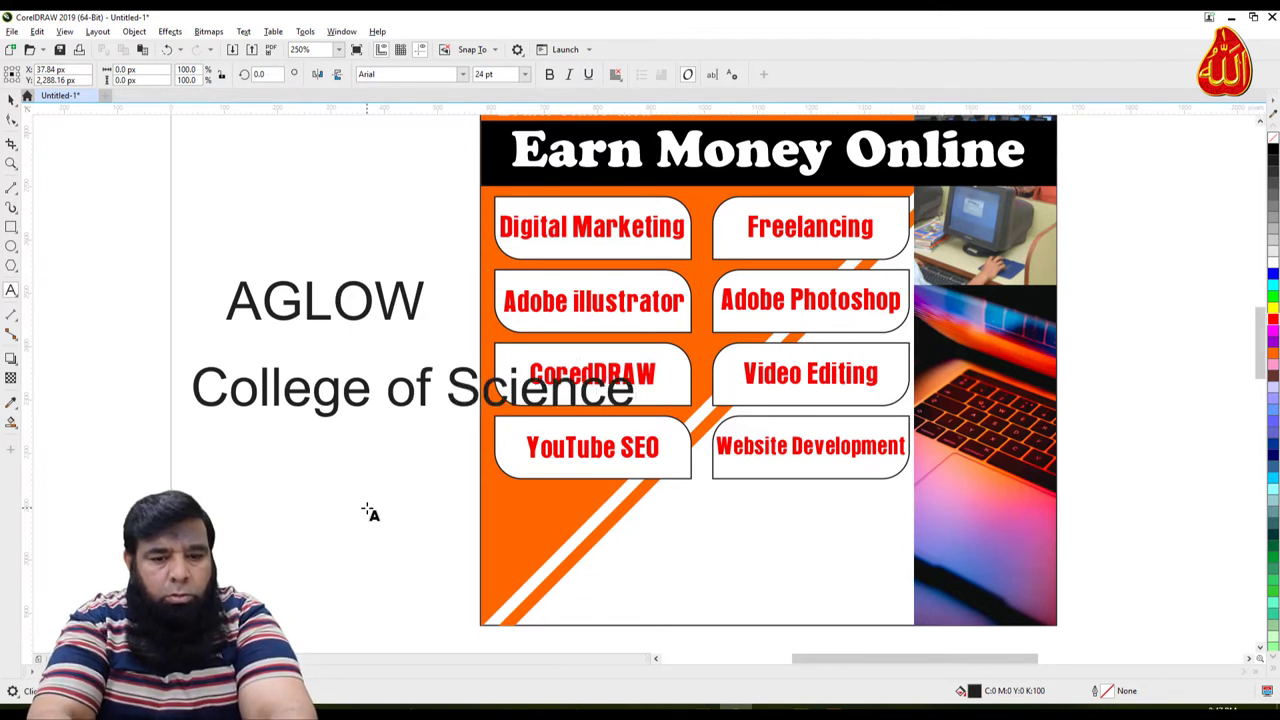
text(& Techn)
key(BackSpace)
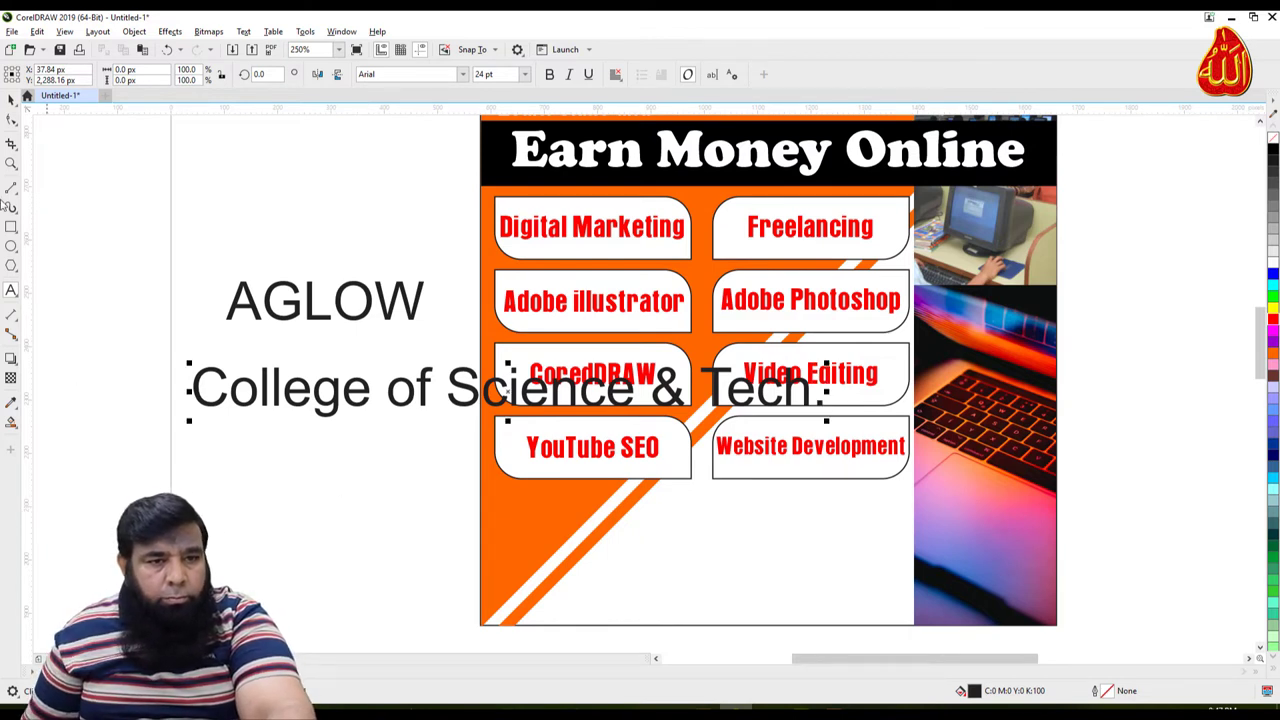
key(ctrl+space)
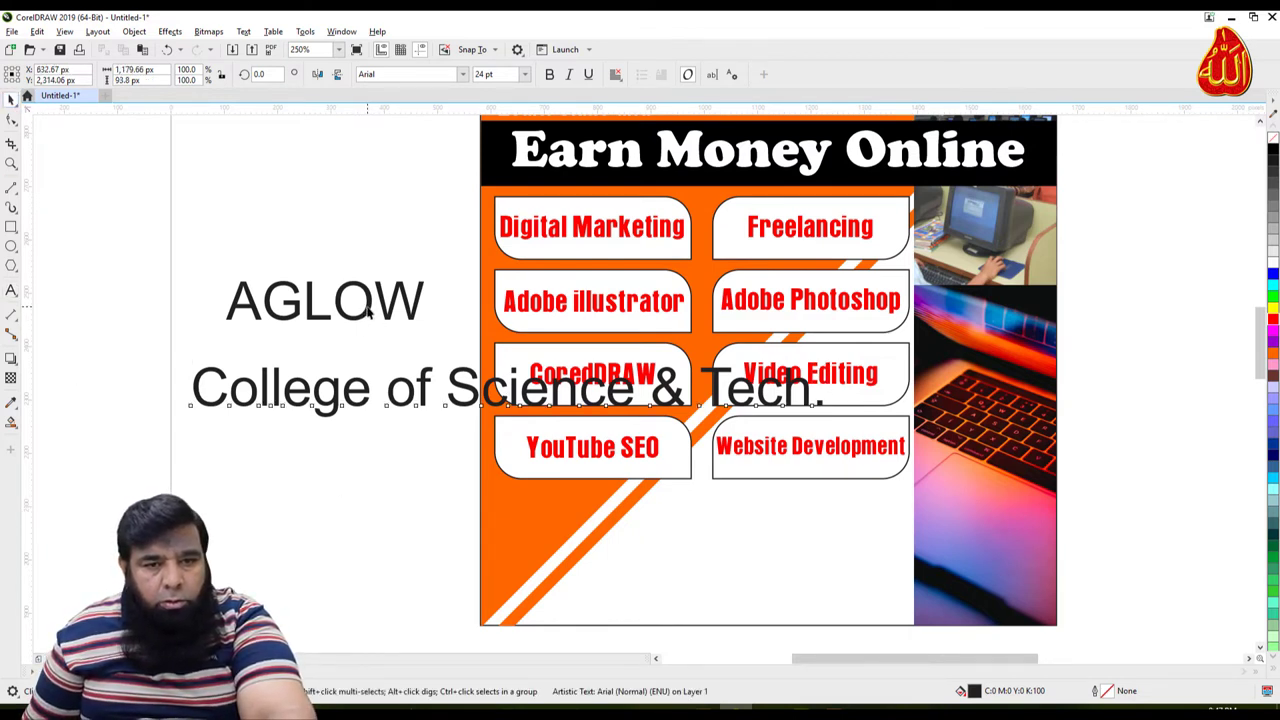
drag(368, 312, 310, 505)
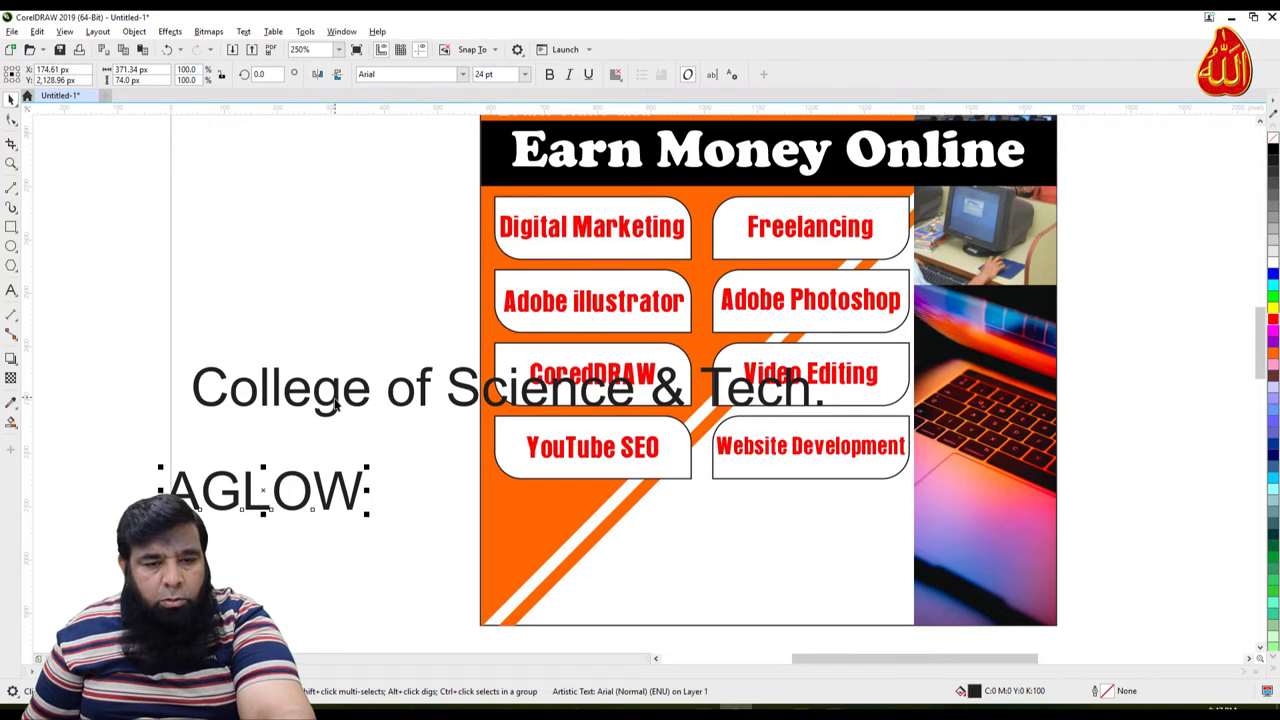
key(ctrl+z)
key(Escape)
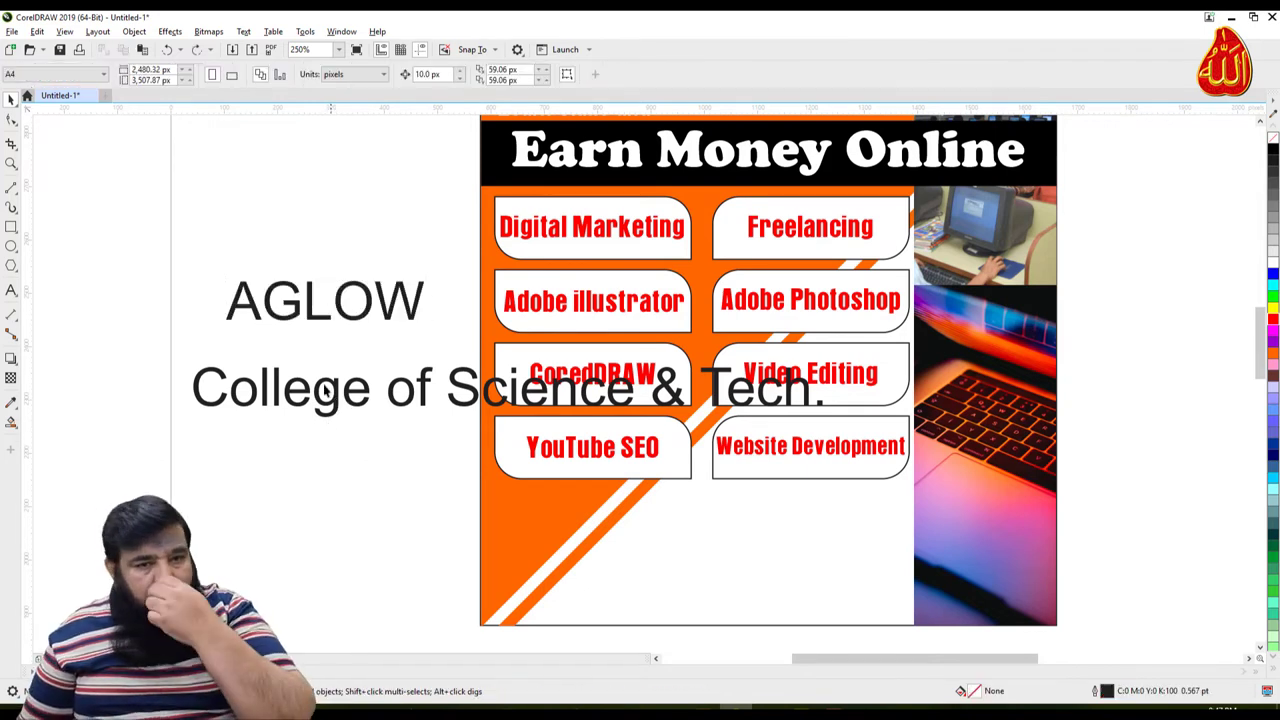
Set AGLOW in Cooper Black and move it onto the poster below Website Development.
click(310, 313)
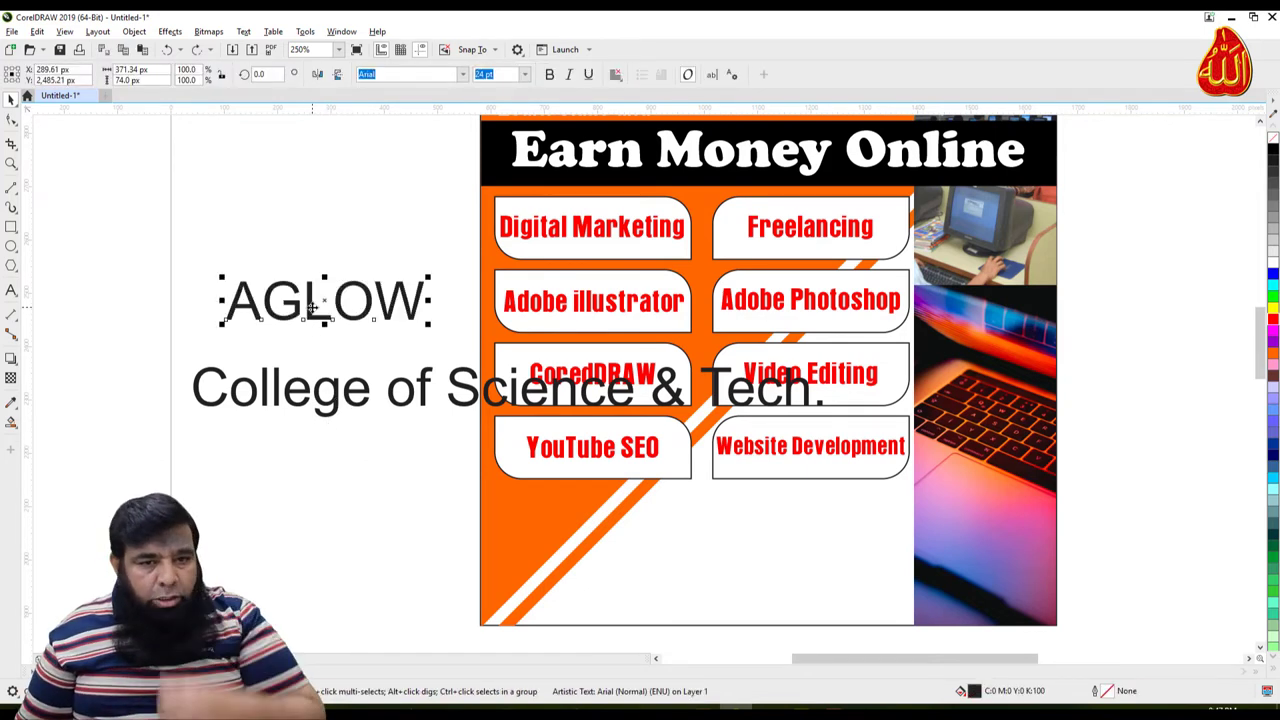
click(463, 77)
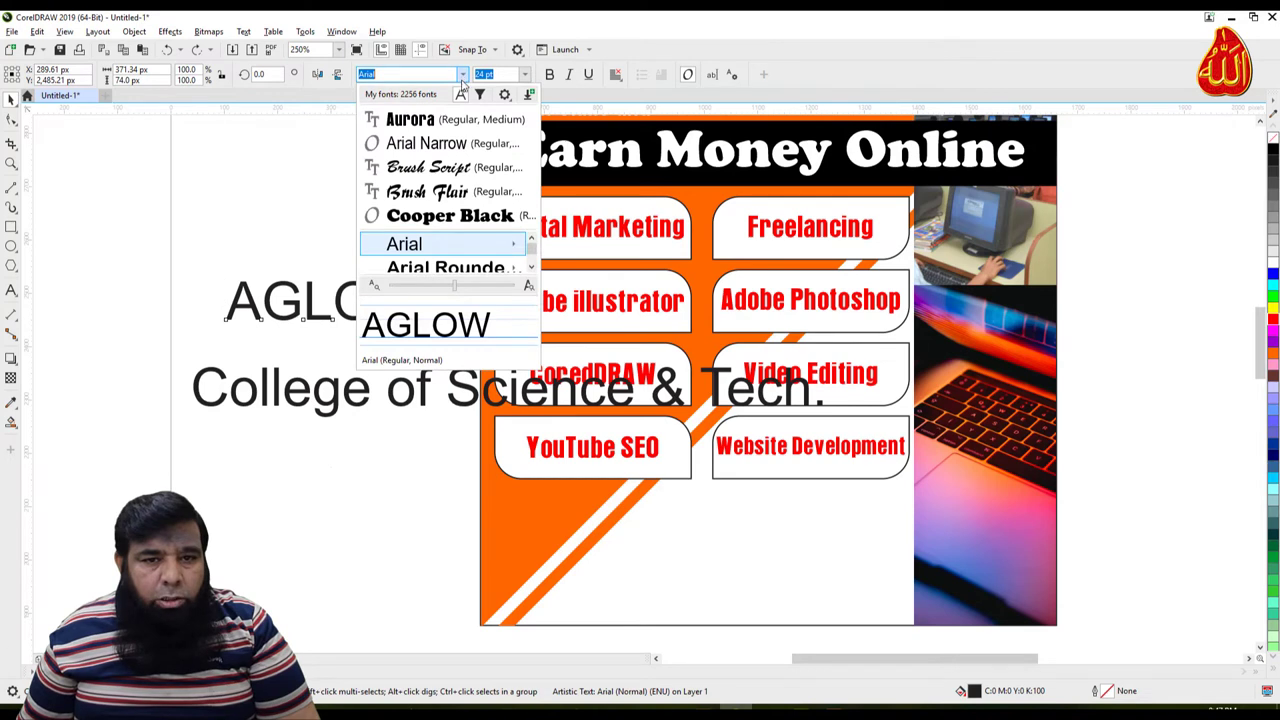
click(445, 214)
drag(362, 314, 778, 533)
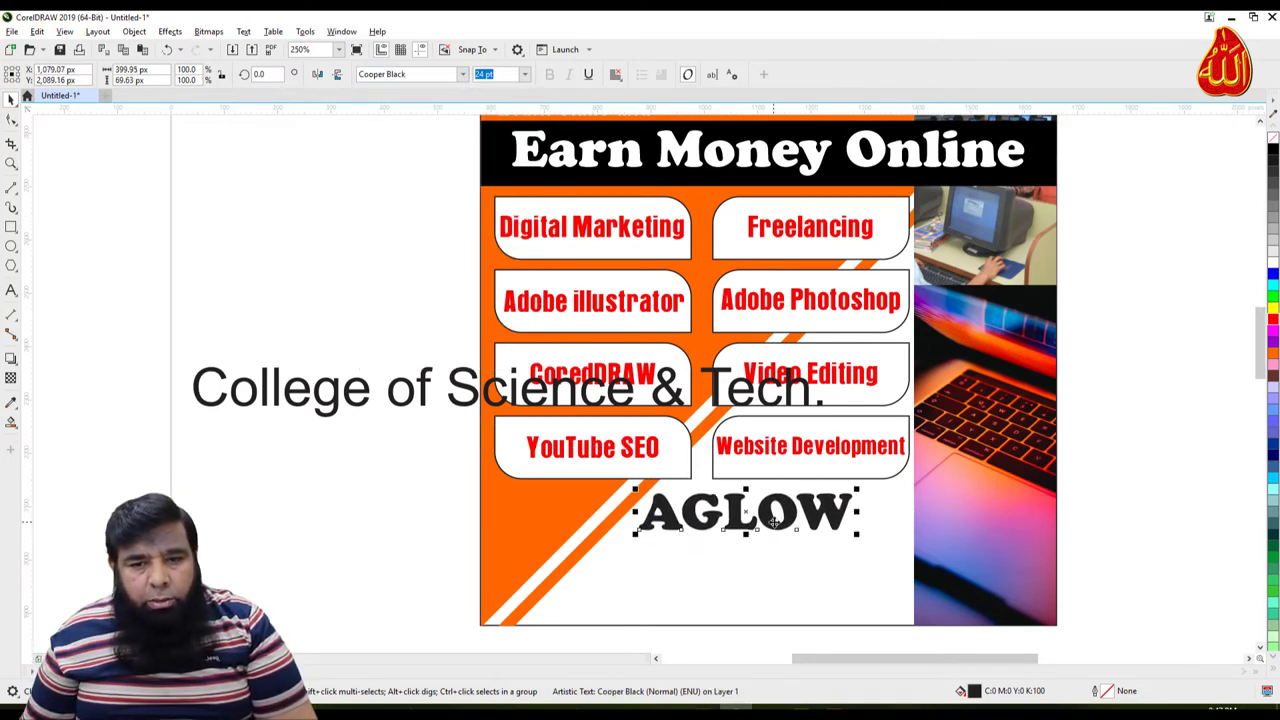
Make the college name 10 pt red Aurora and place it beneath AGLOW.
click(365, 396)
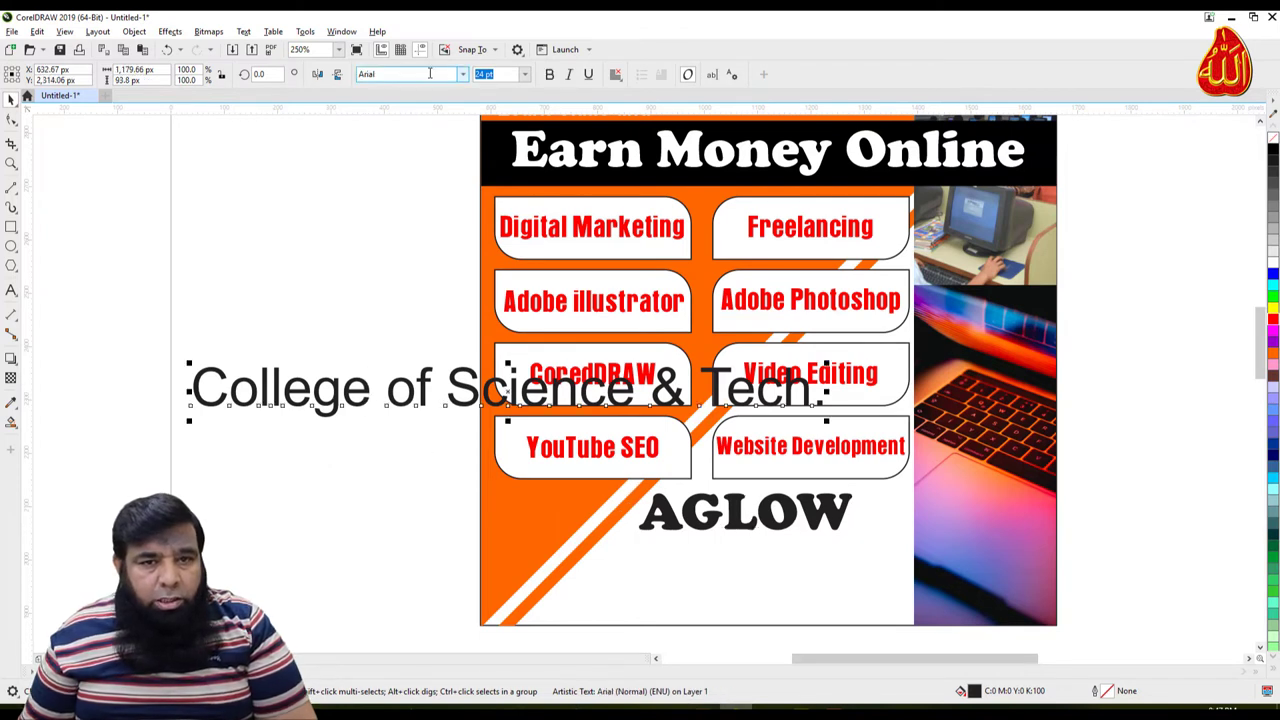
click(524, 74)
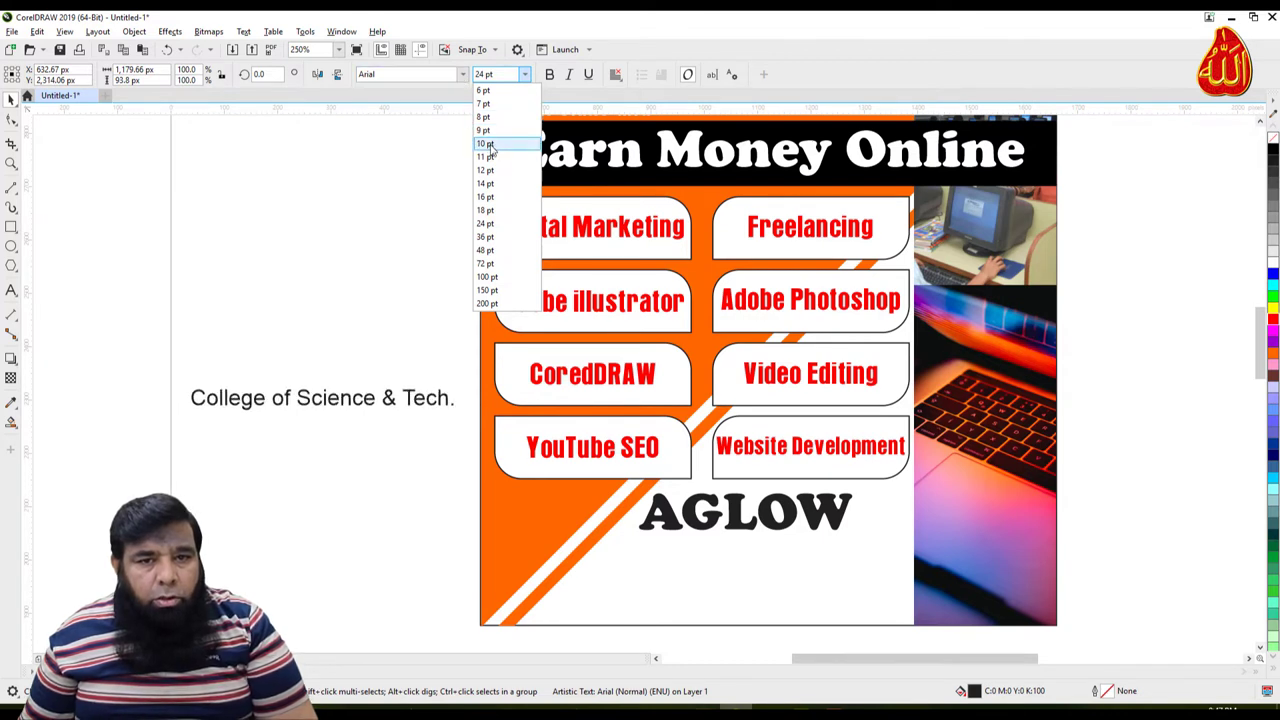
click(485, 143)
click(463, 75)
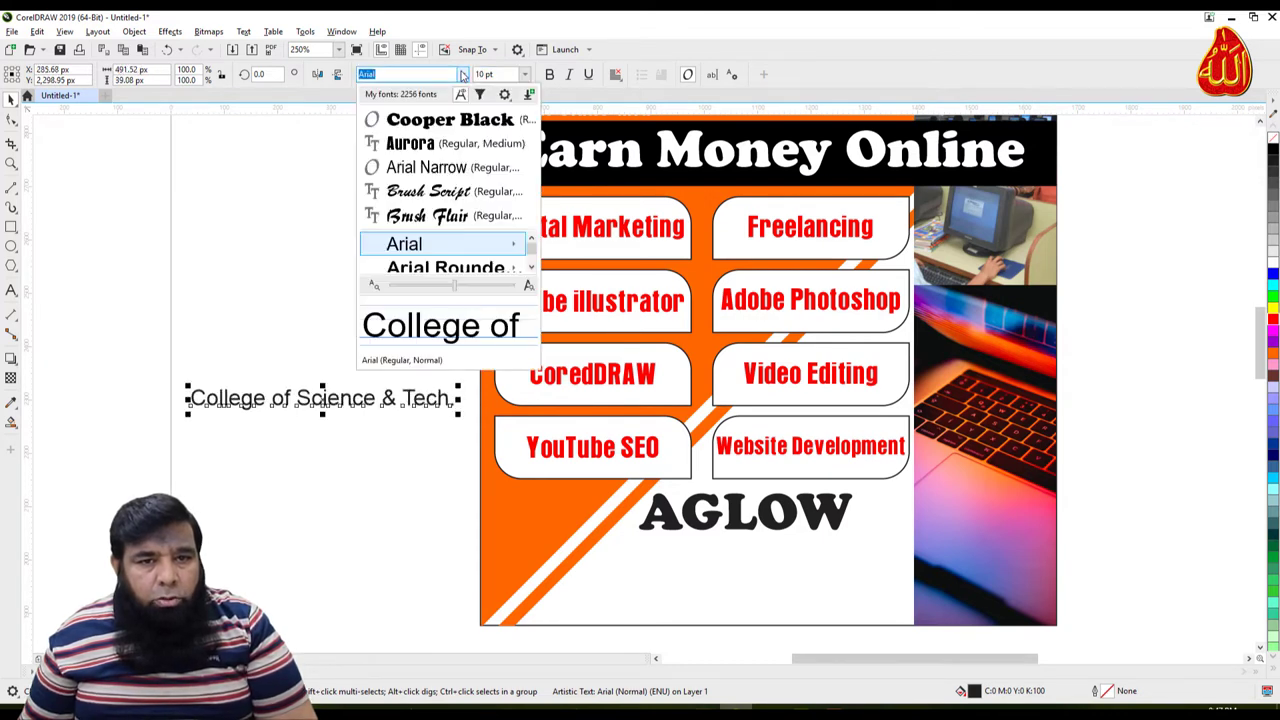
click(415, 143)
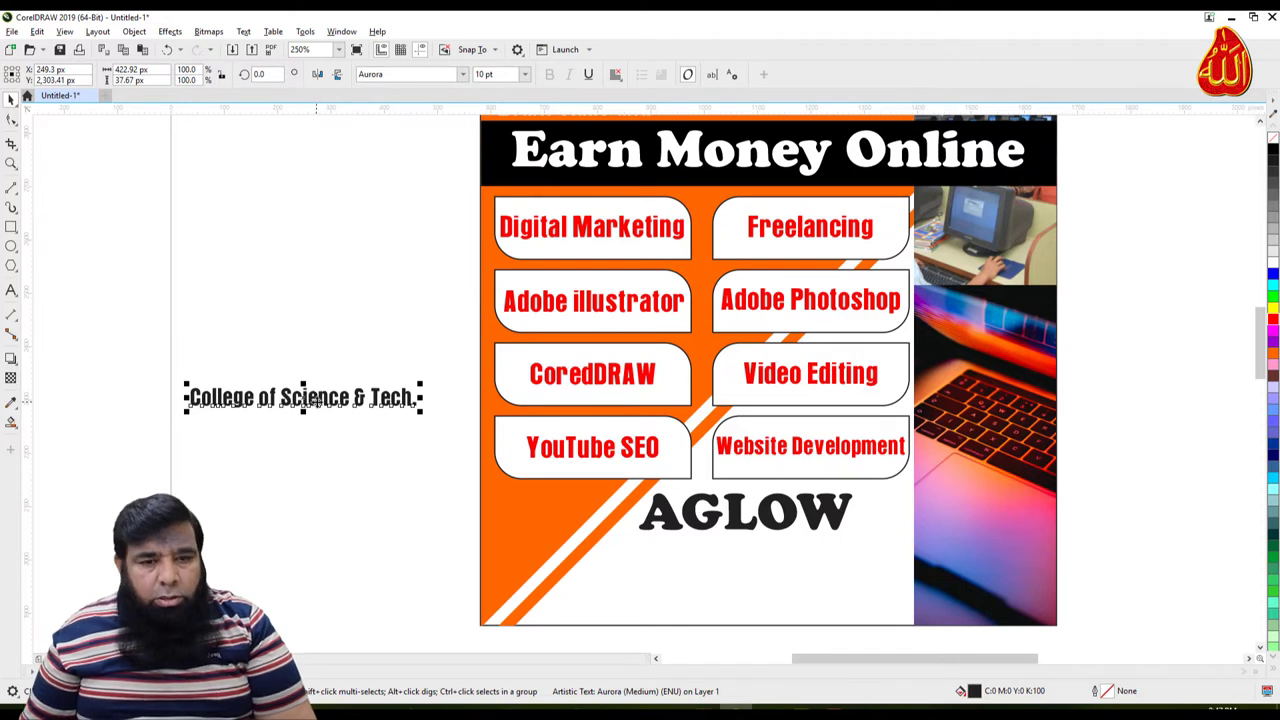
click(1272, 318)
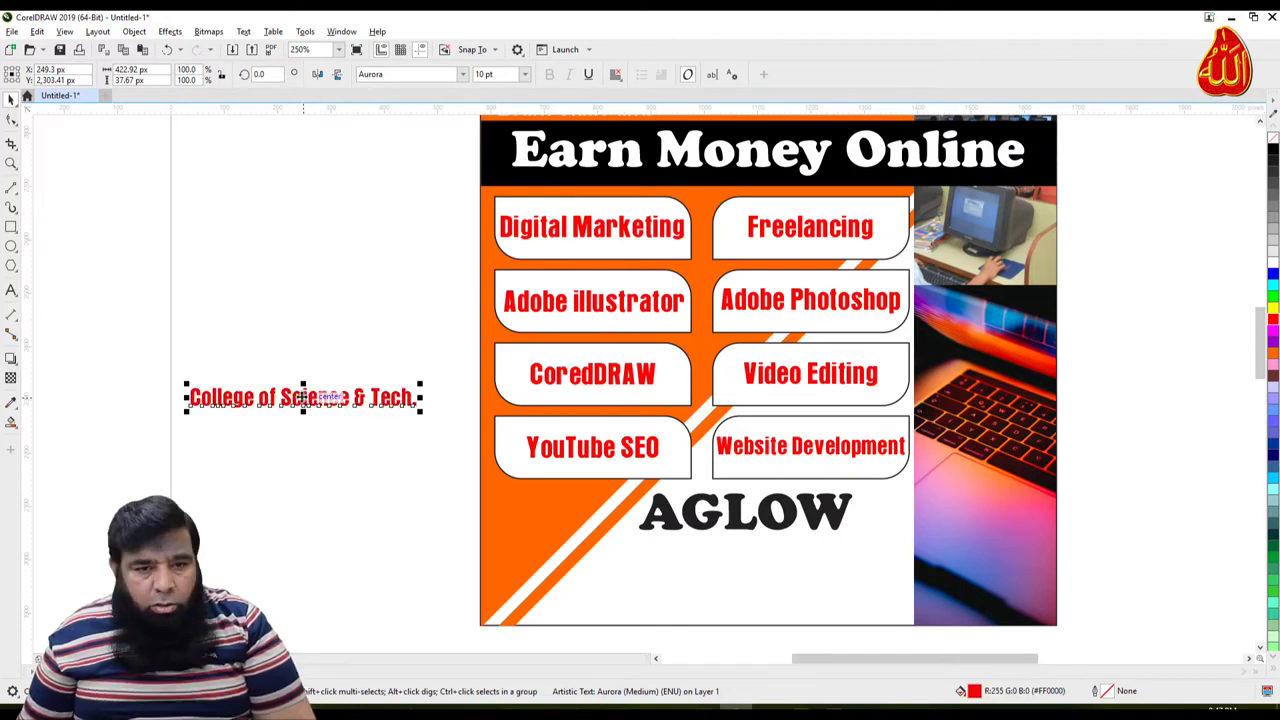
drag(306, 407, 744, 563)
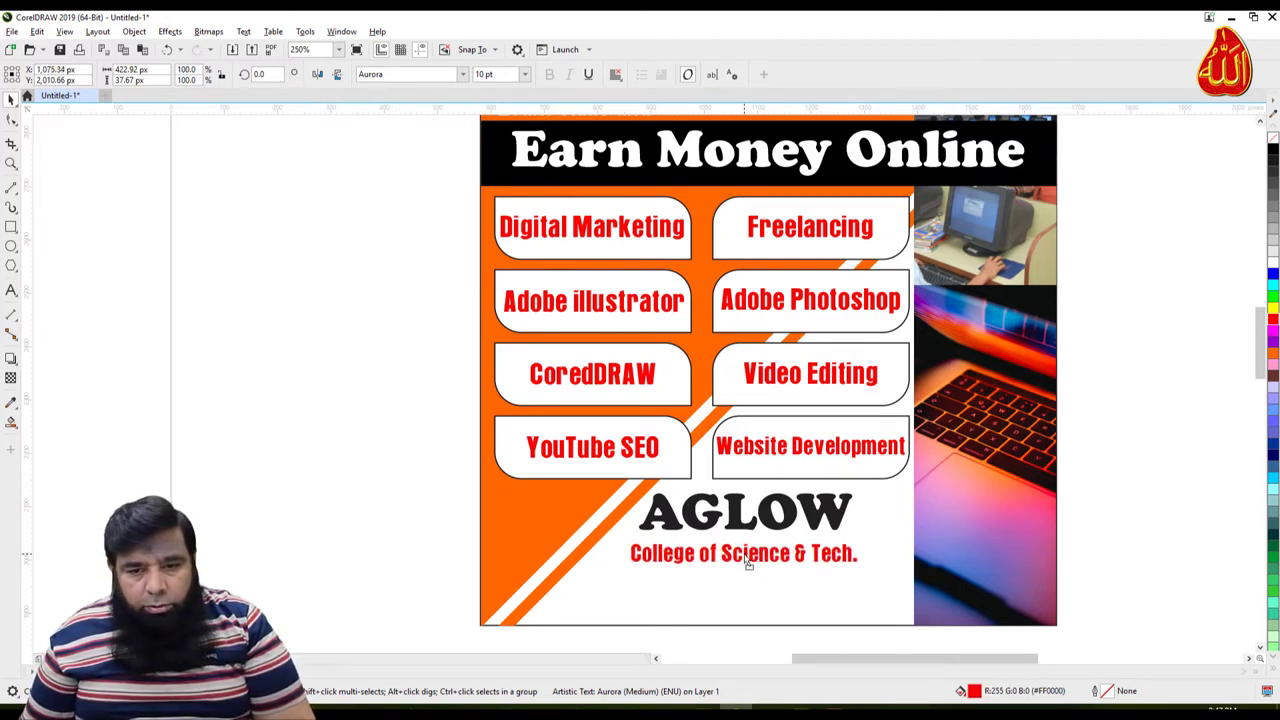
scroll(872, 617, up, 2)
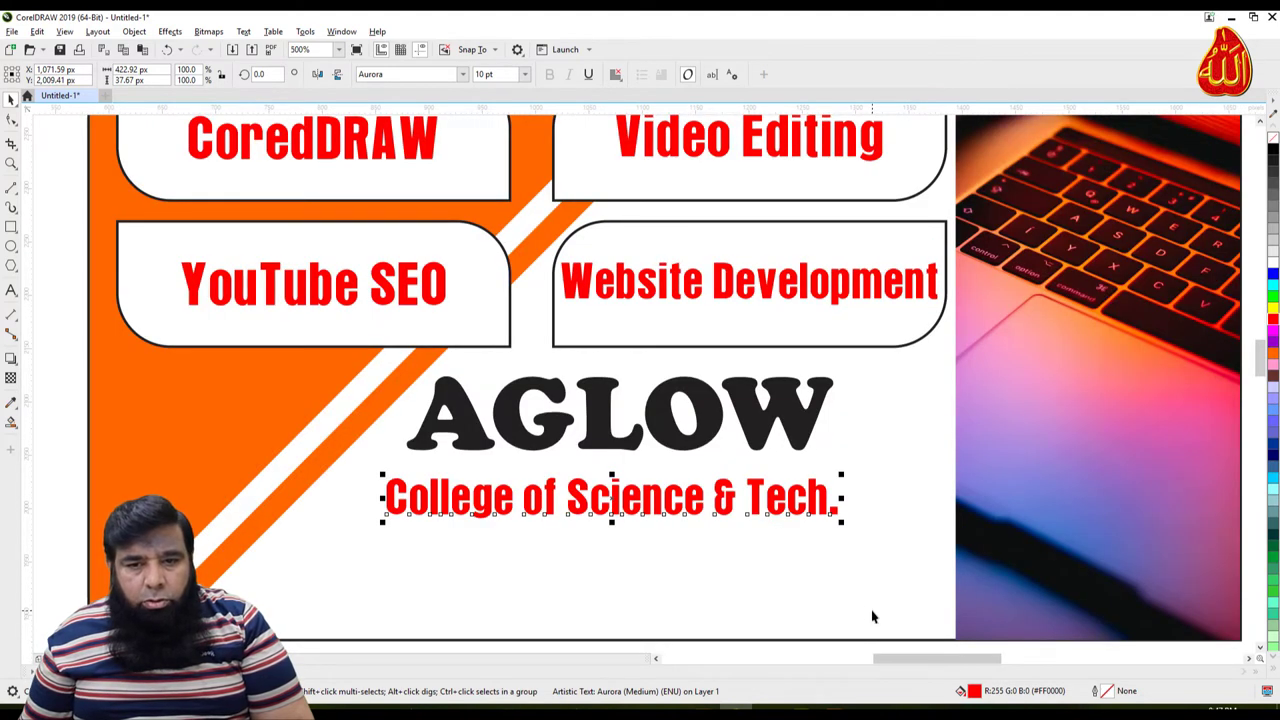
scroll(718, 568, up, 2)
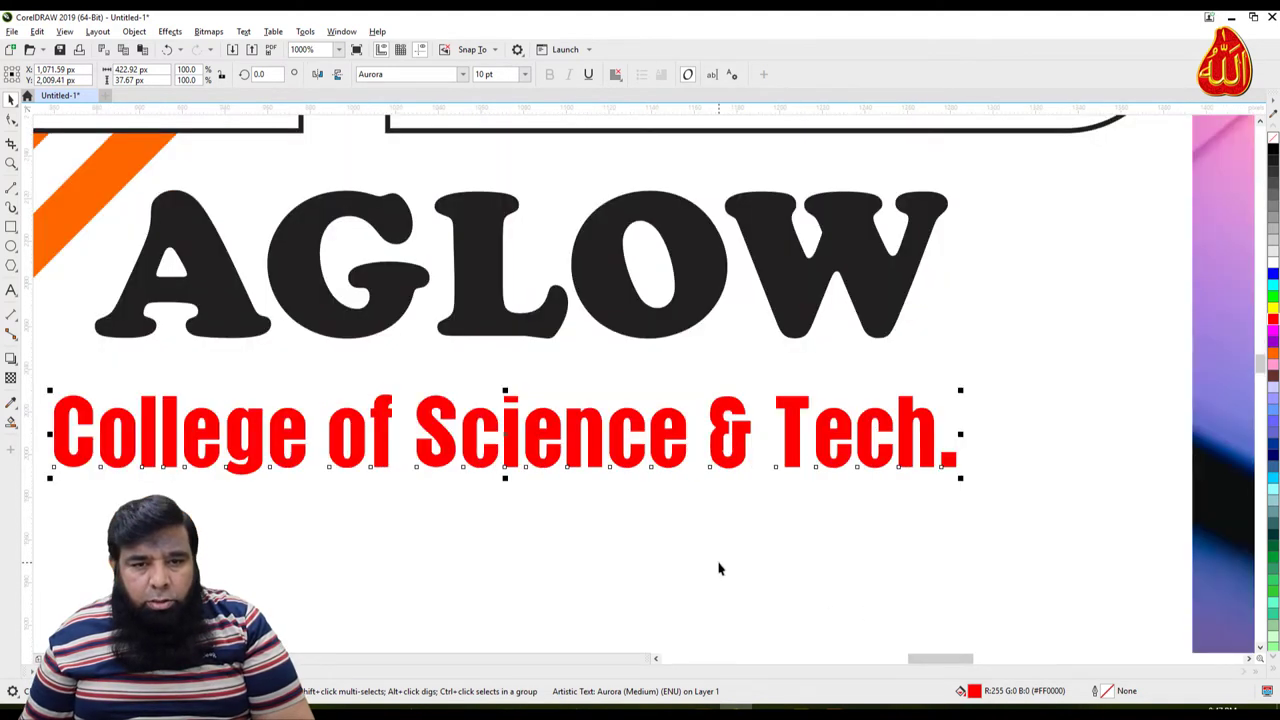
click(493, 300)
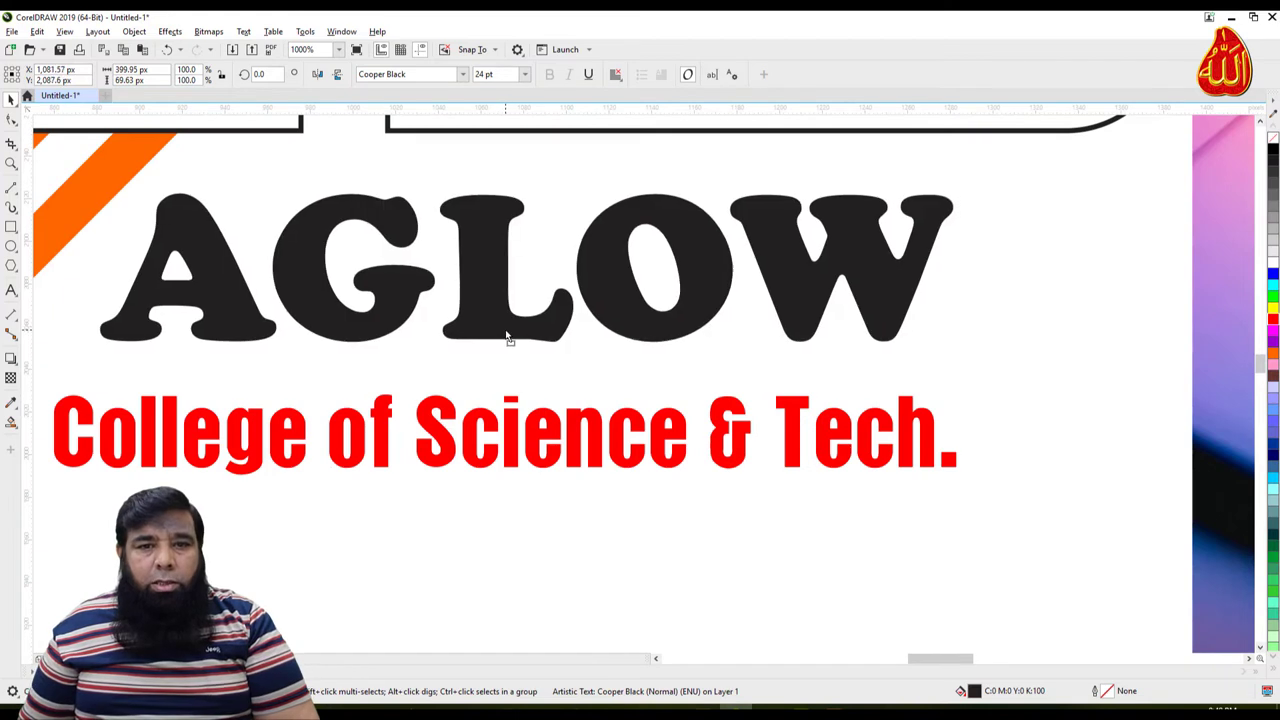
Colour AGLOW red and give it a top-to-bottom fountain fill.
click(1273, 320)
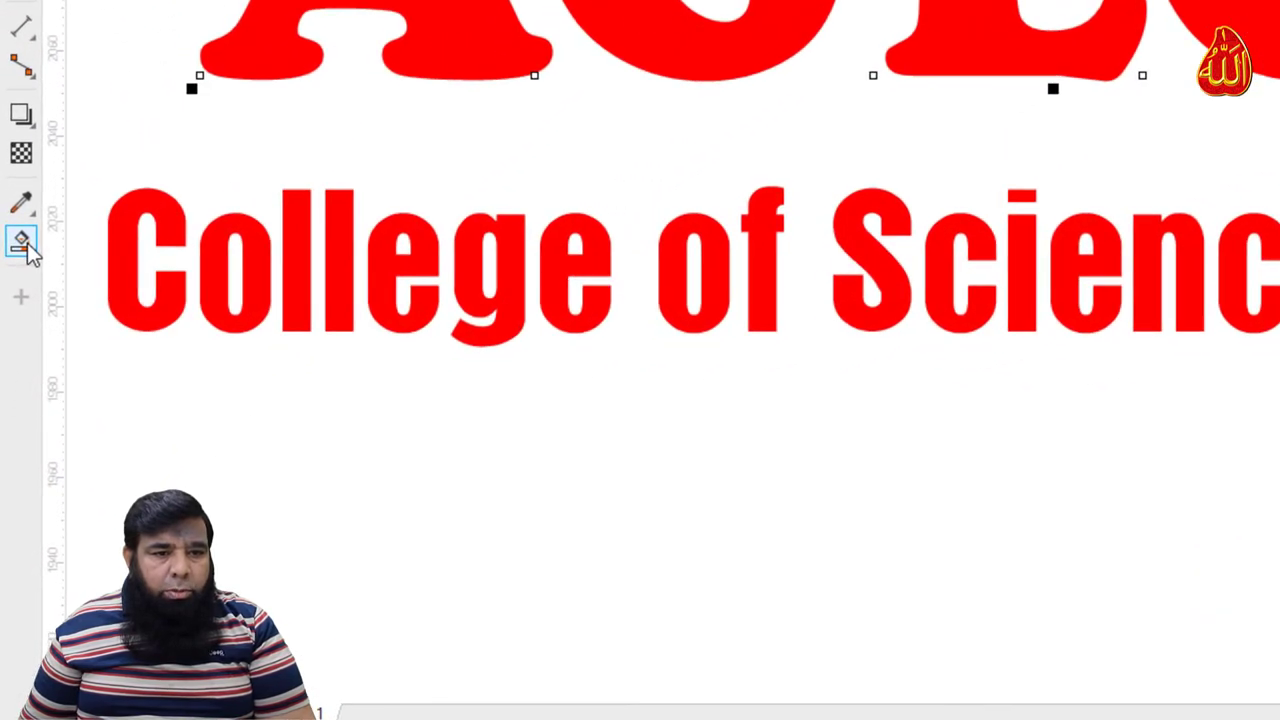
click(14, 424)
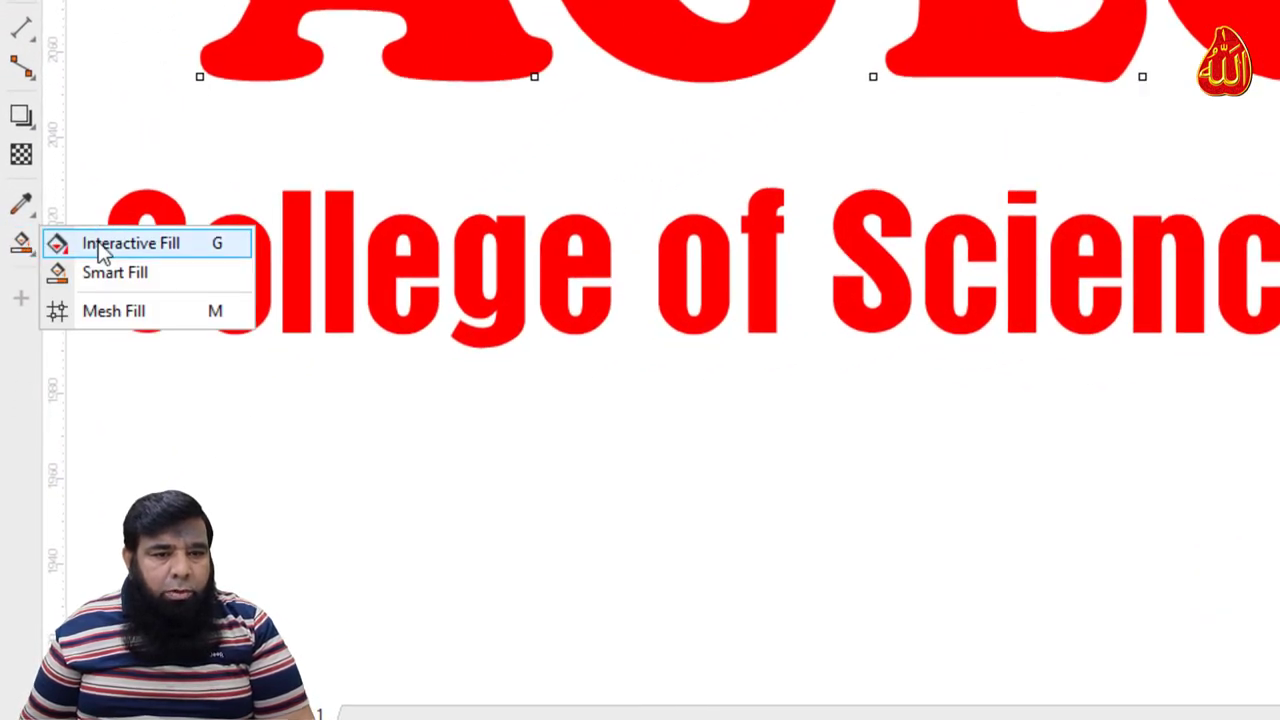
click(105, 245)
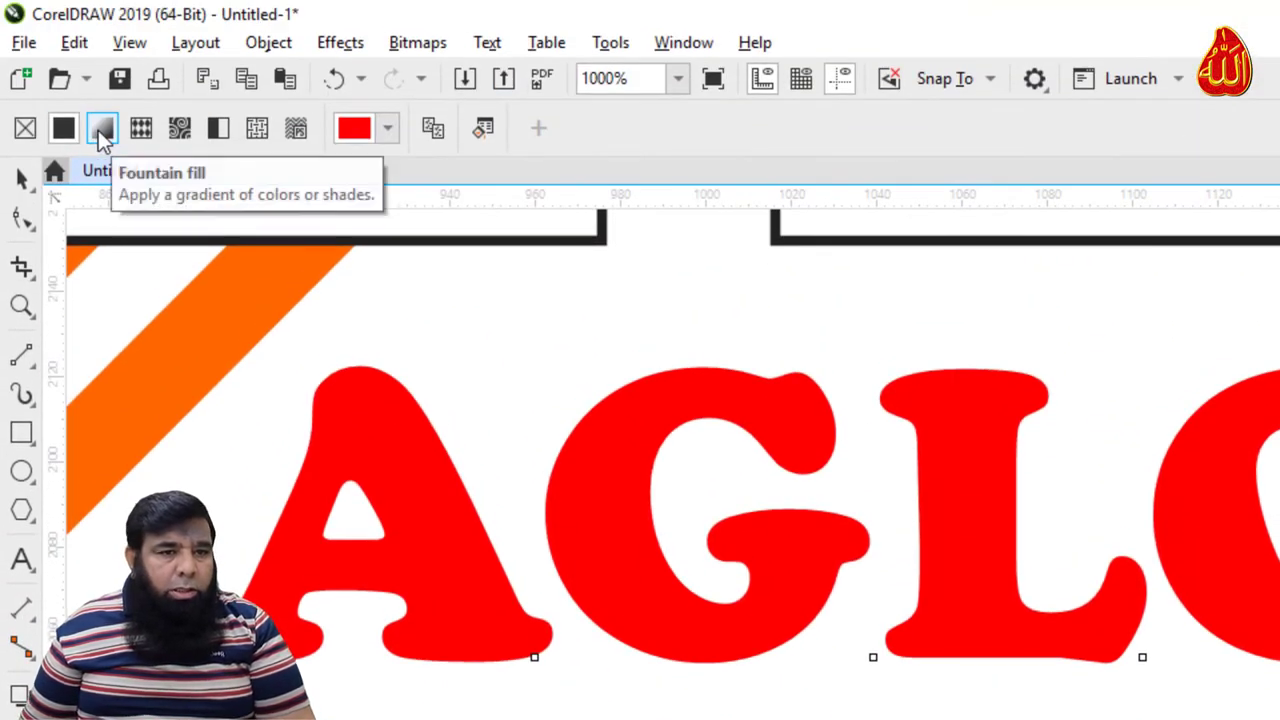
click(100, 130)
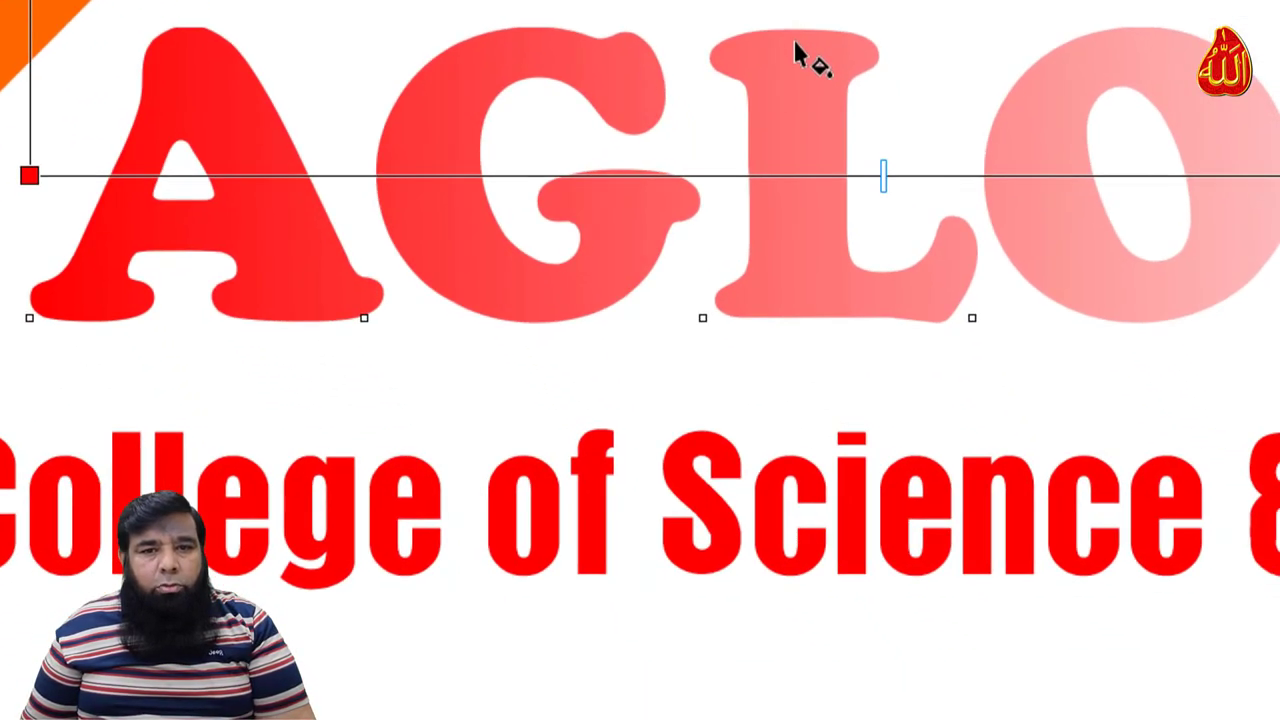
drag(794, 44, 794, 281)
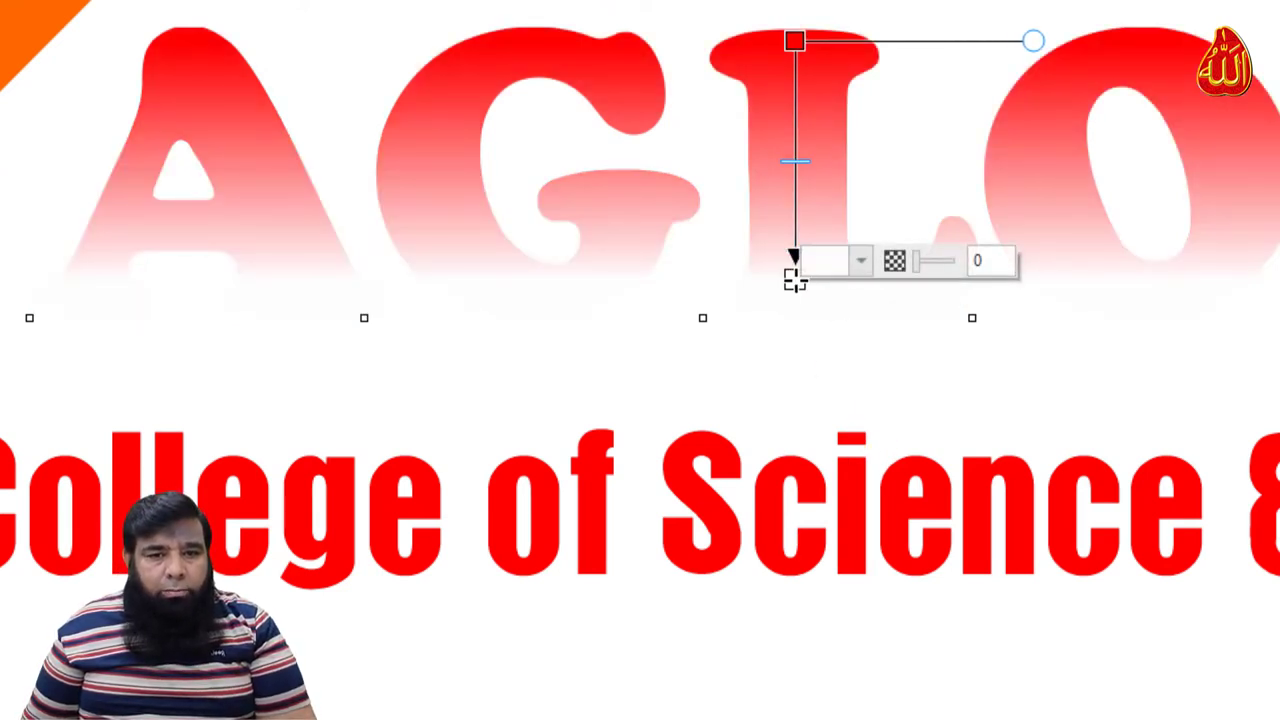
Set the gradient's end colour to dark red C33 M100 Y100 K51.
click(820, 262)
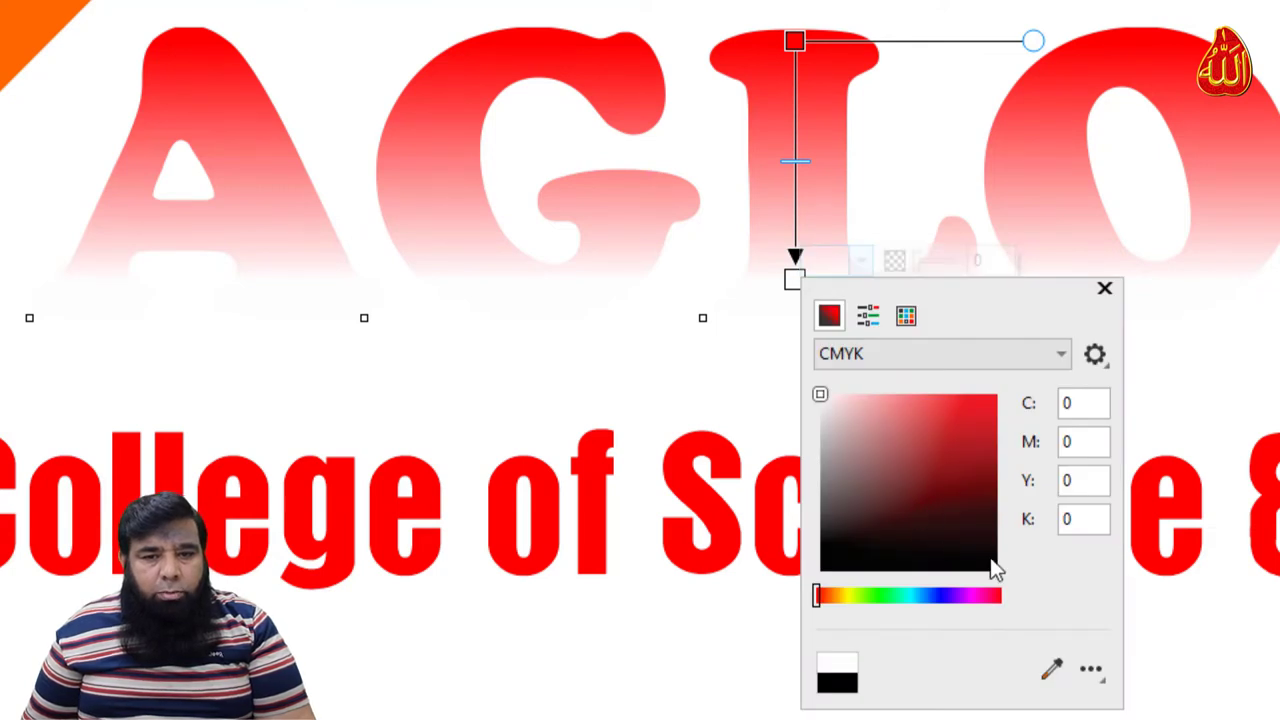
click(1052, 668)
click(1115, 88)
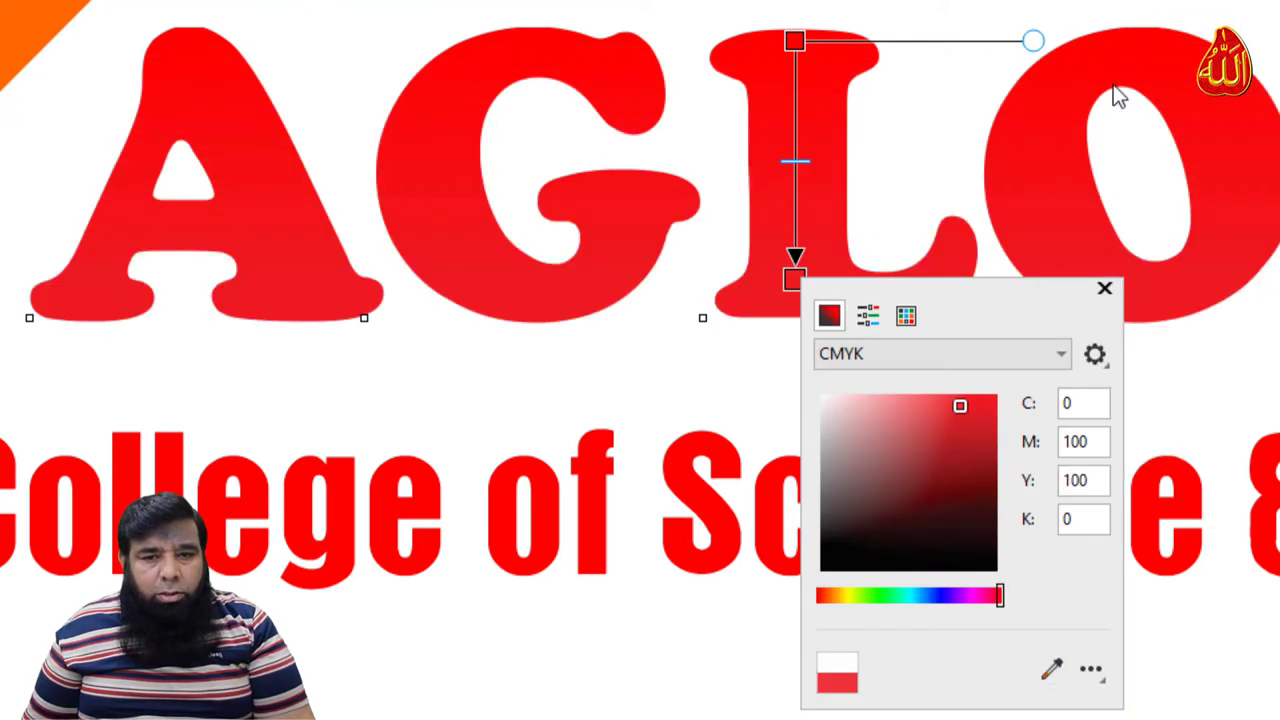
drag(965, 408, 987, 485)
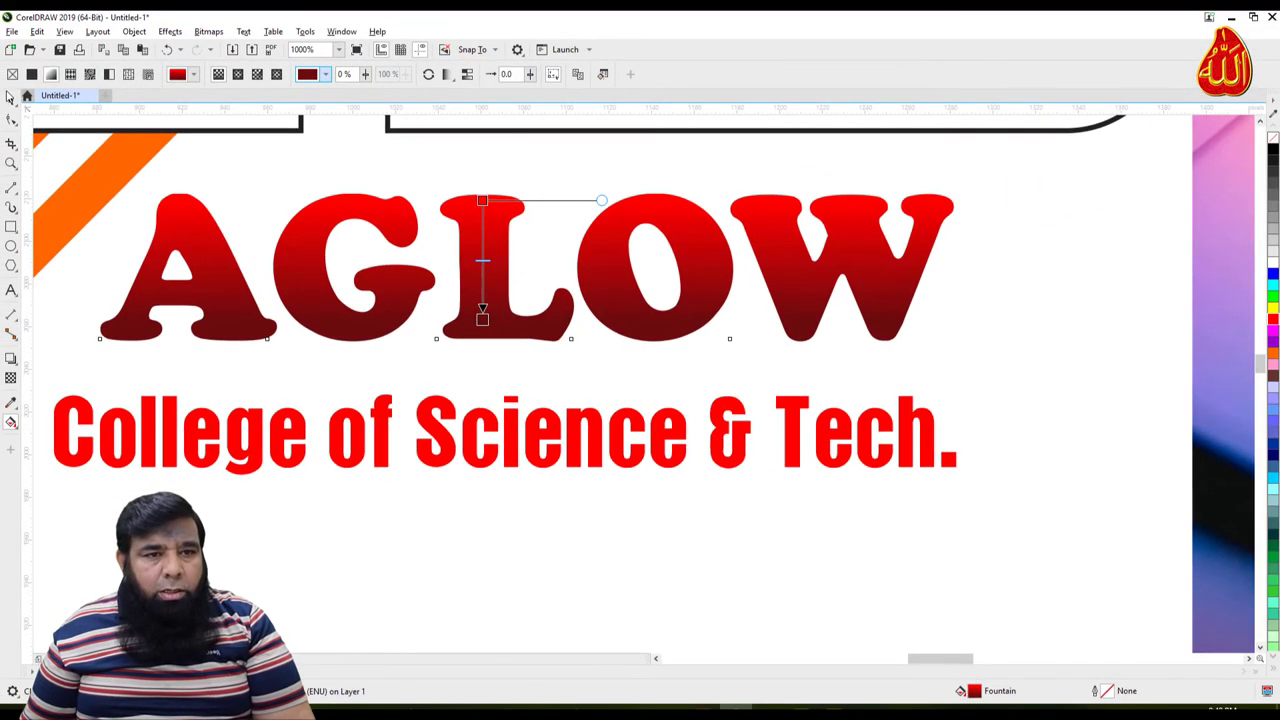
click(10, 97)
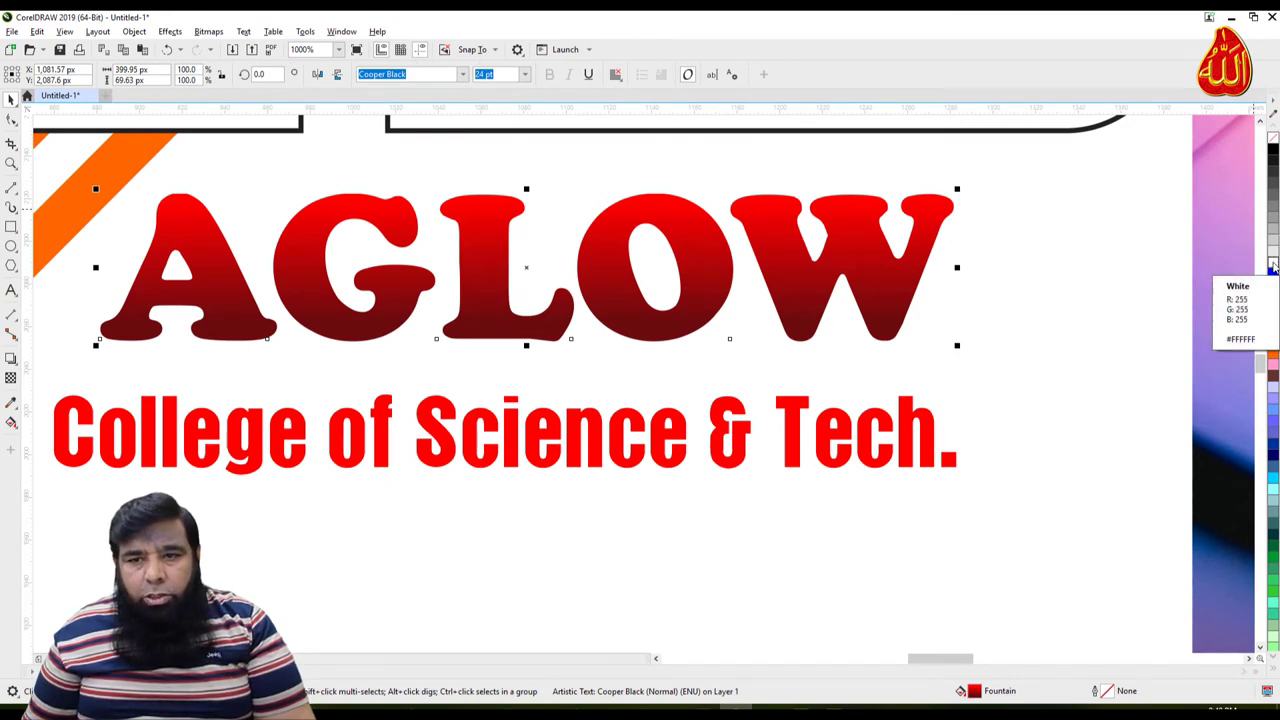
Give AGLOW a white outline and a soft drop shadow.
right_click(1273, 264)
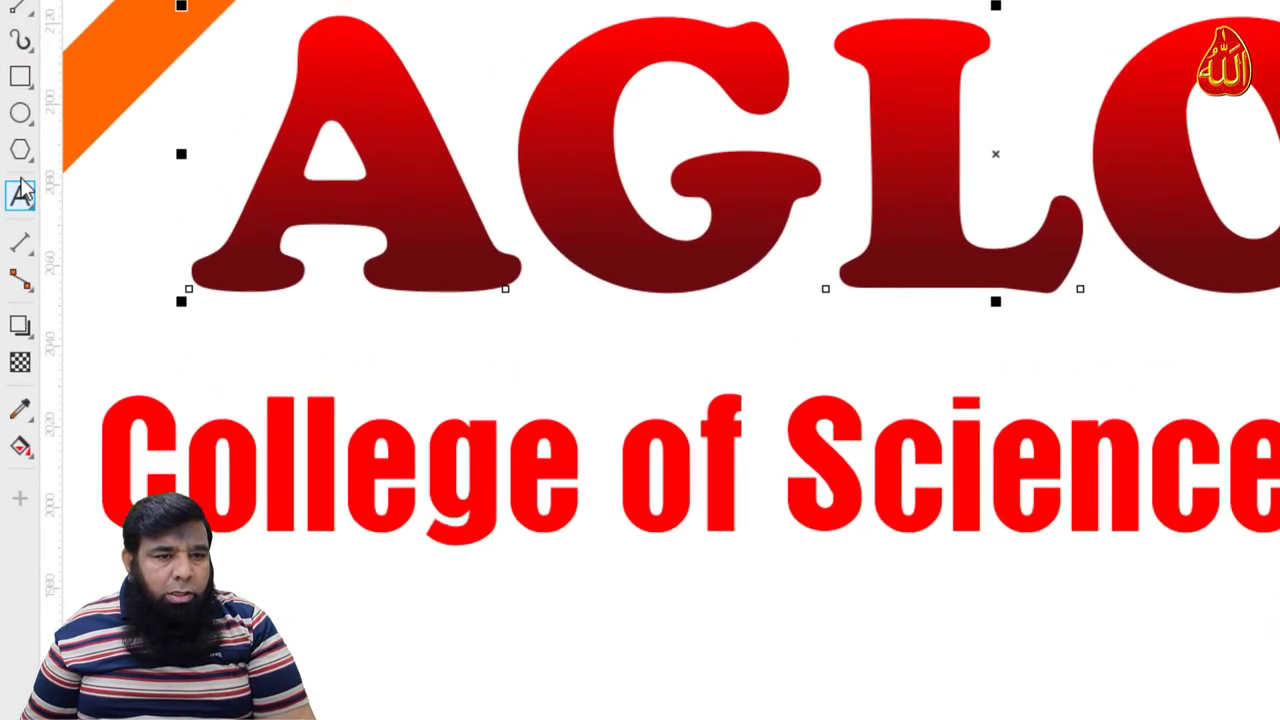
click(20, 325)
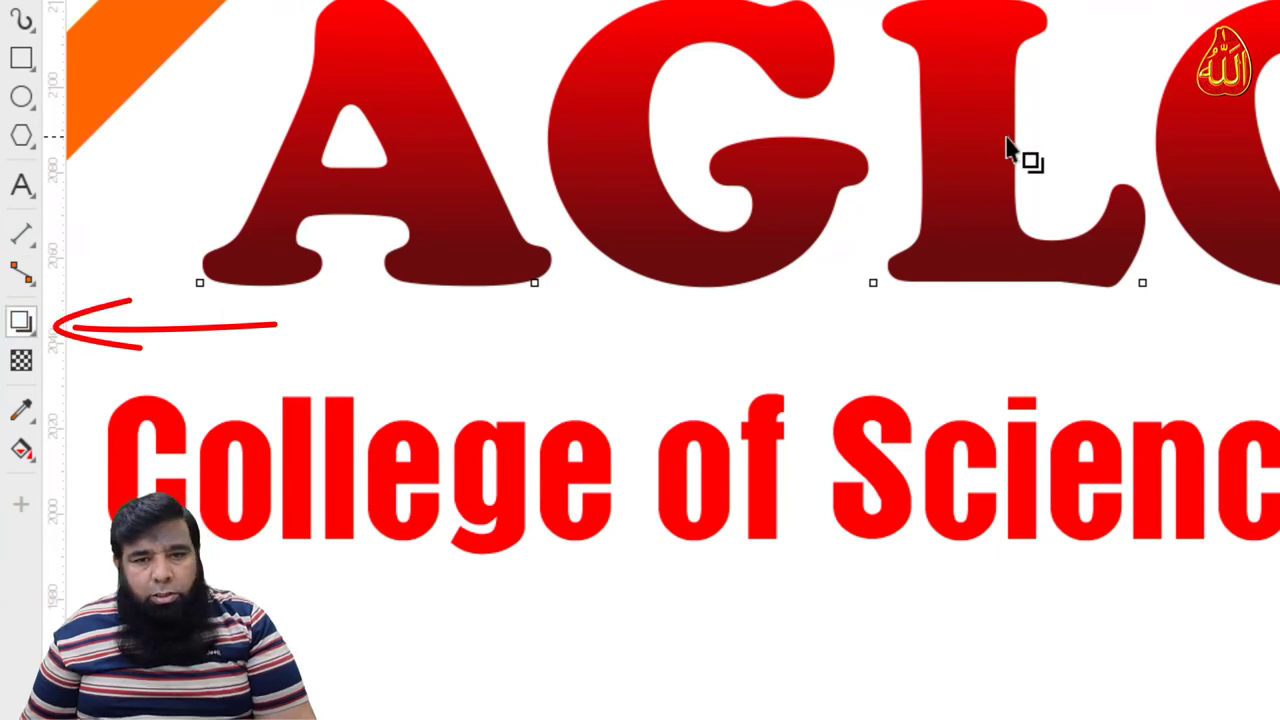
drag(1053, 140, 1224, 303)
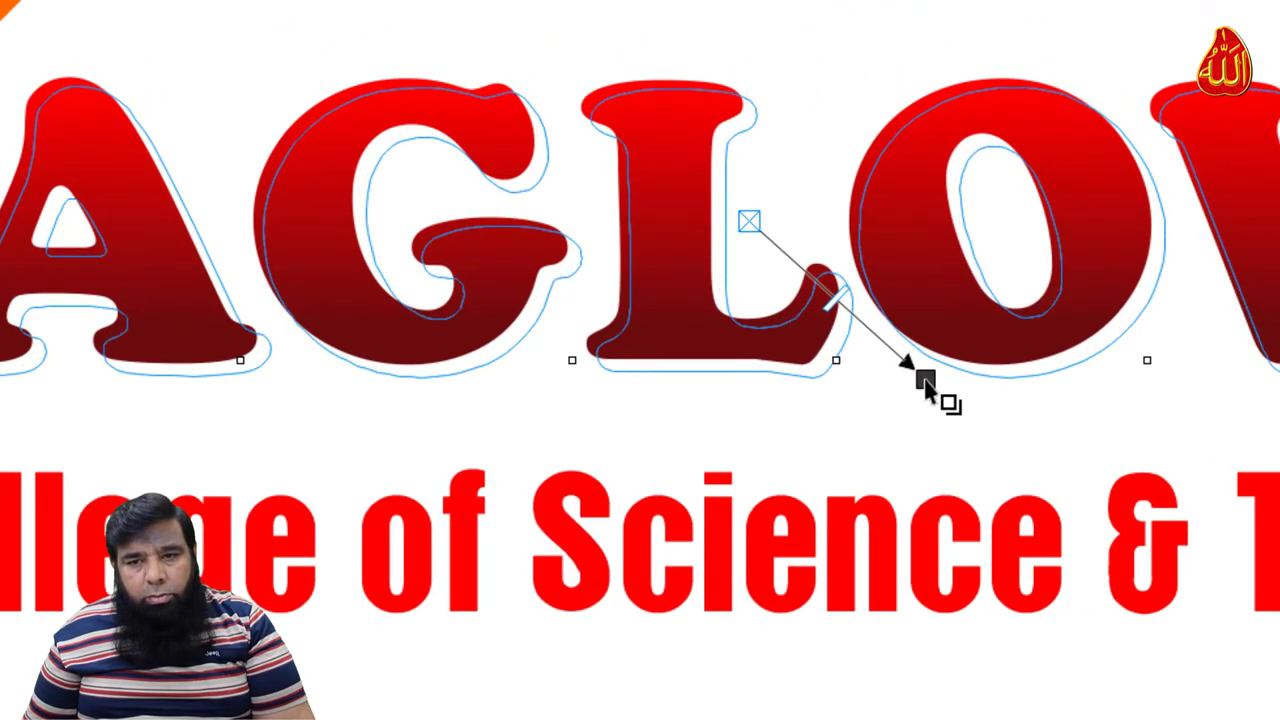
drag(918, 376, 926, 380)
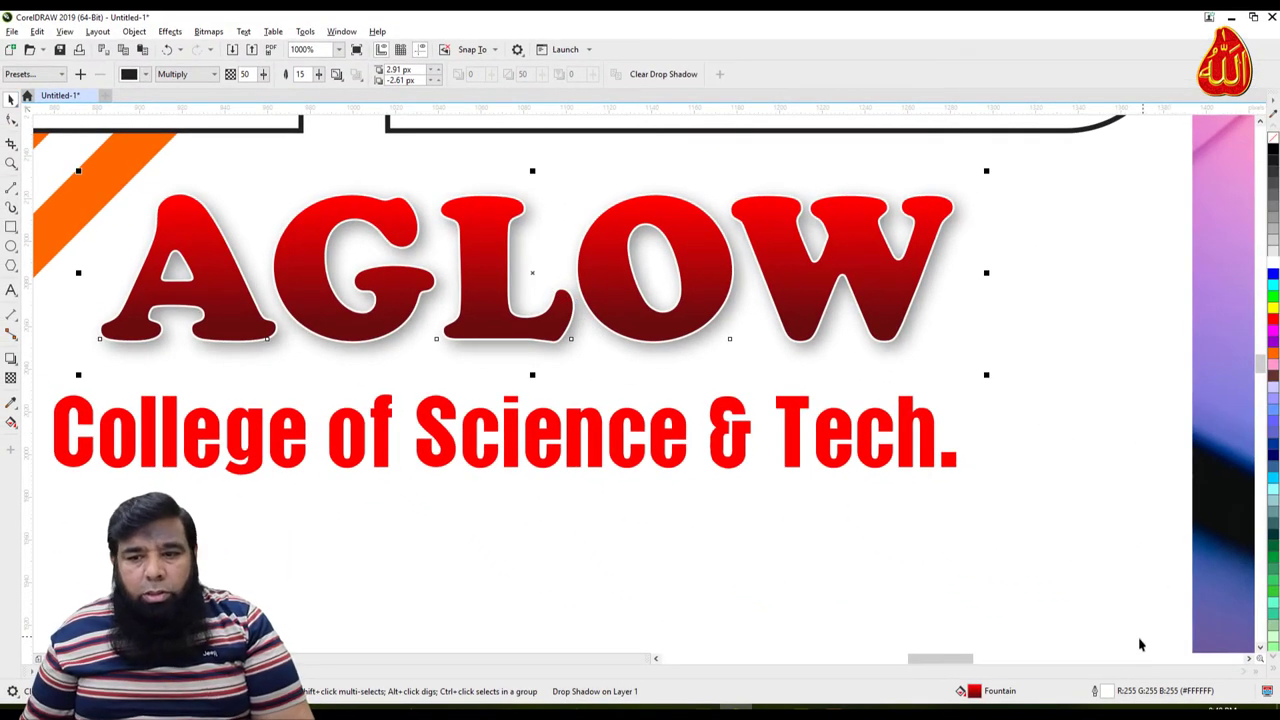
Set AGLOW's outline to 1.0 pt with round corners, behind fill, scaling with object.
double_click(1108, 692)
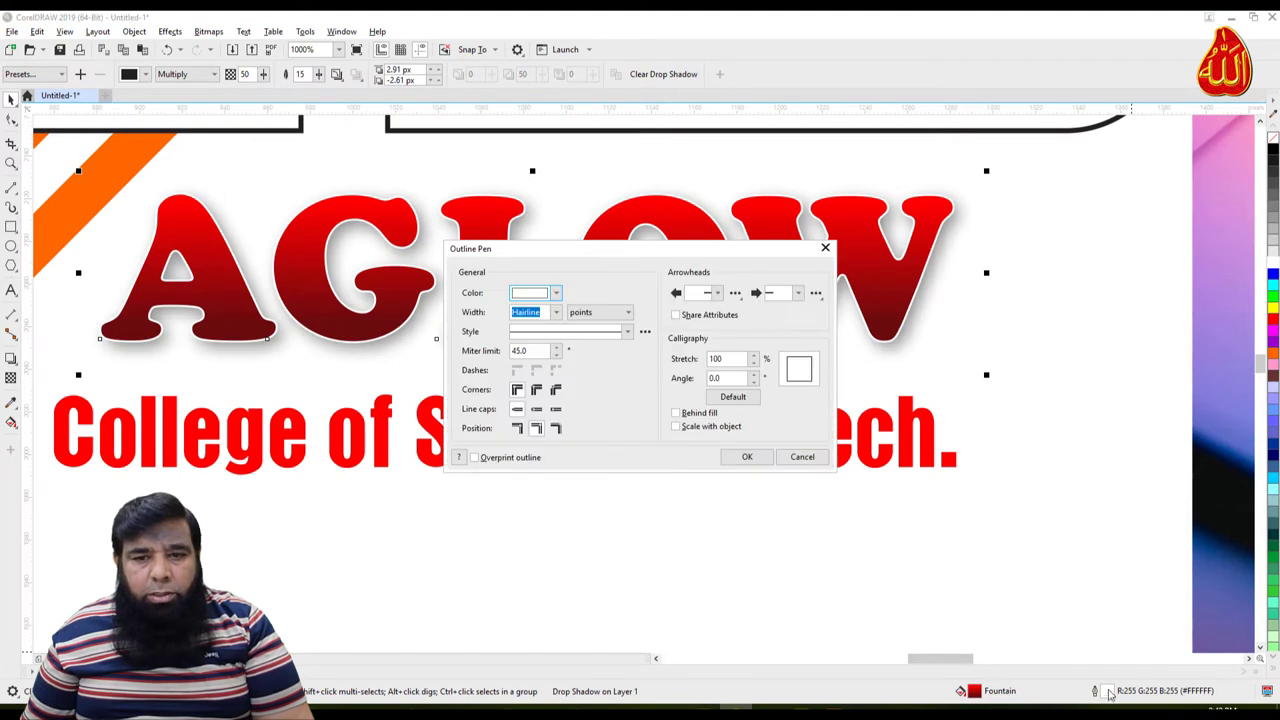
click(556, 312)
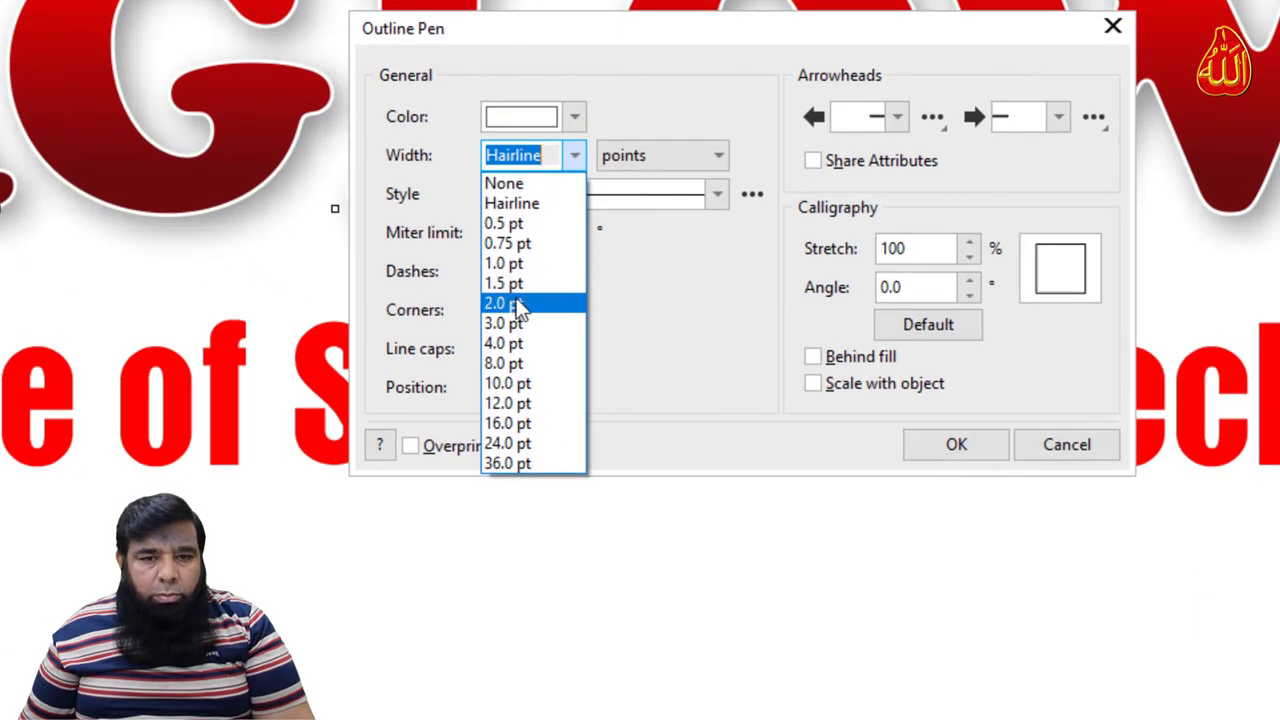
click(531, 386)
click(534, 349)
click(534, 310)
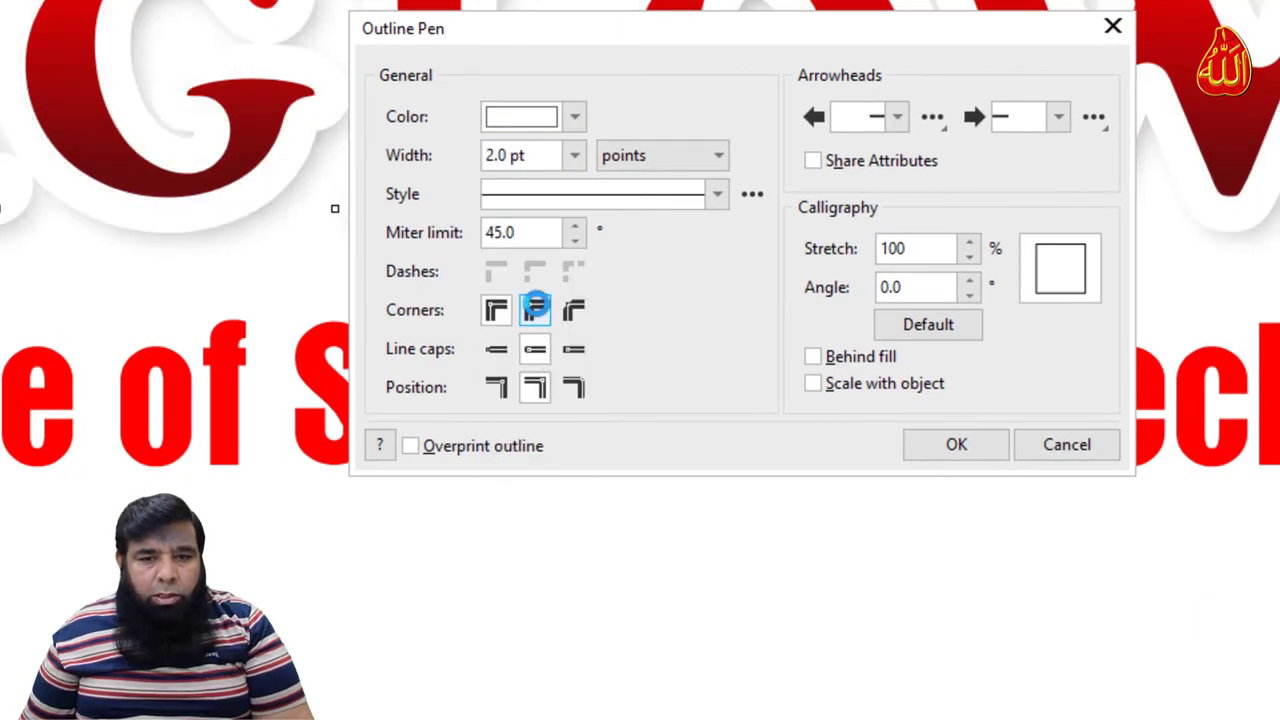
click(813, 357)
click(813, 384)
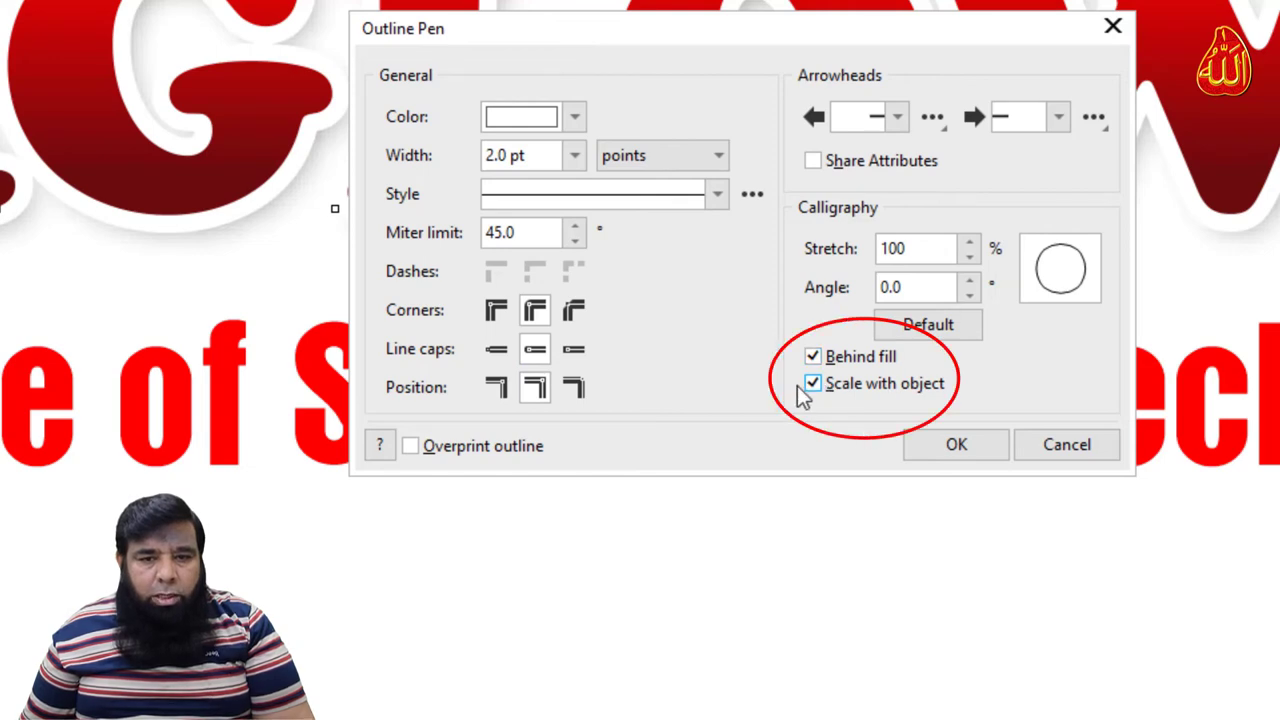
click(575, 155)
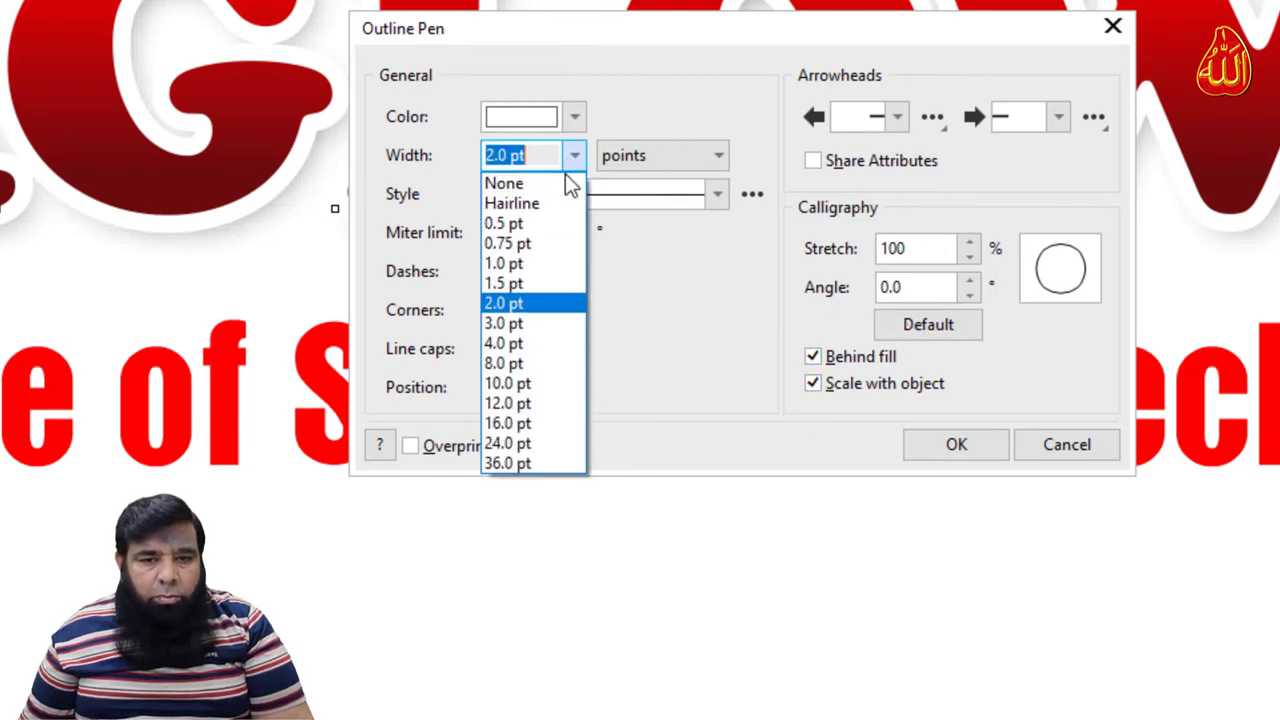
click(531, 263)
click(975, 448)
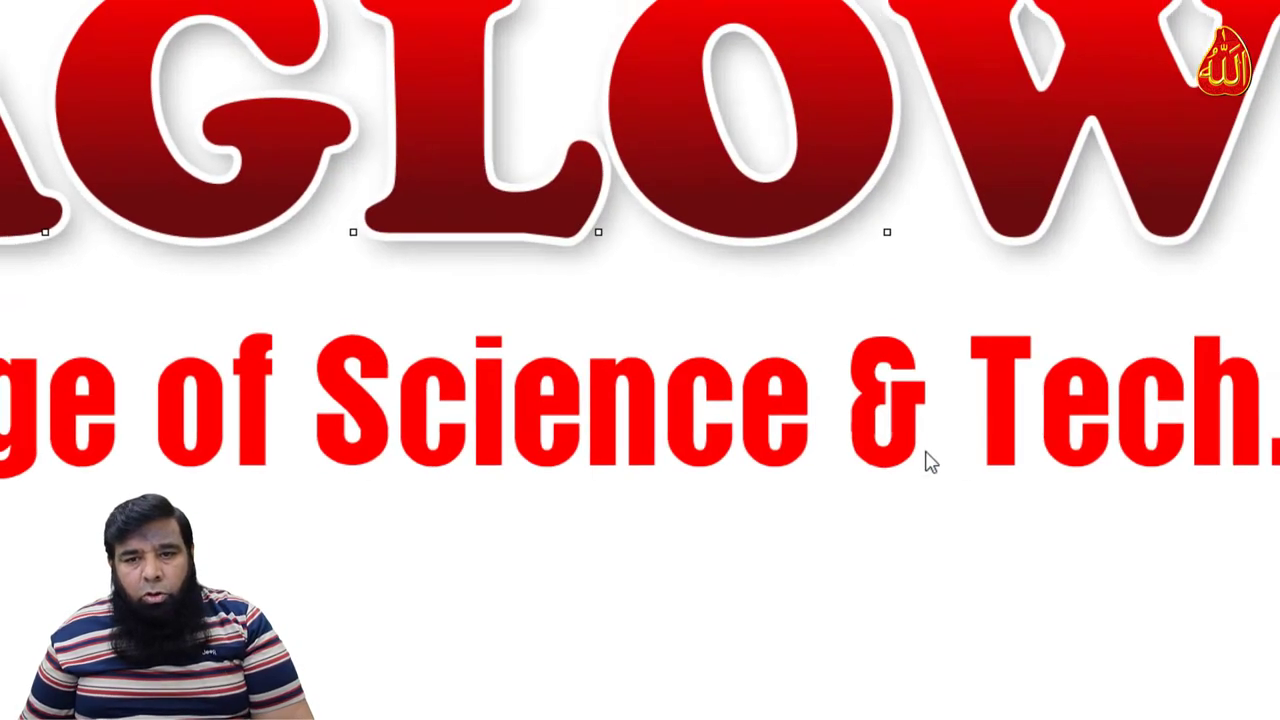
click(677, 508)
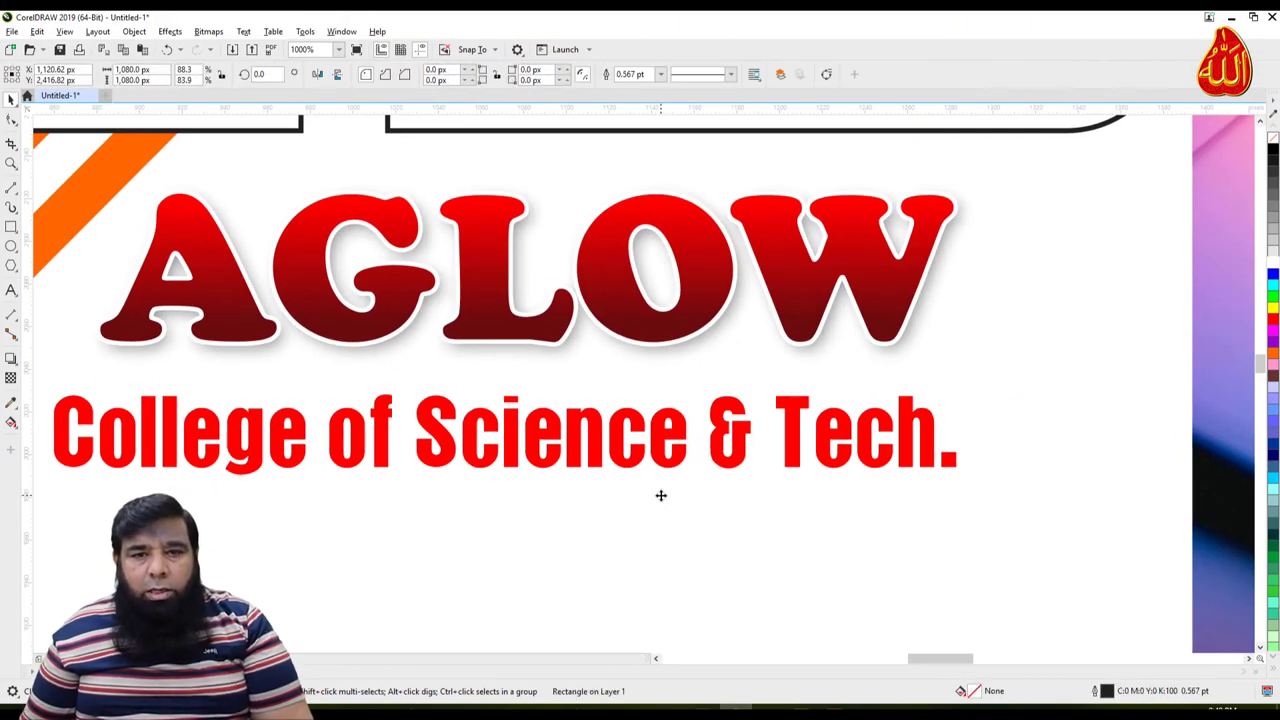
Draw a thin 440 px-wide bar under AGLOW and fill it blue.
scroll(660, 495, down, 2)
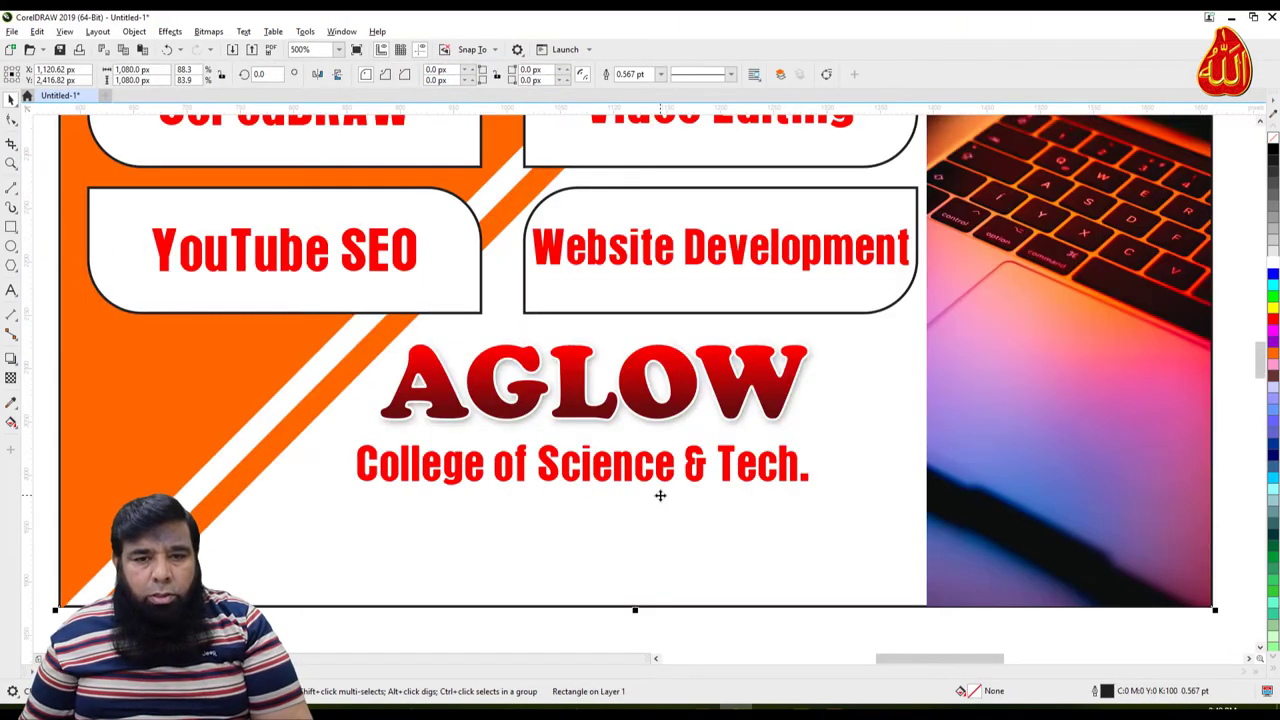
click(719, 404)
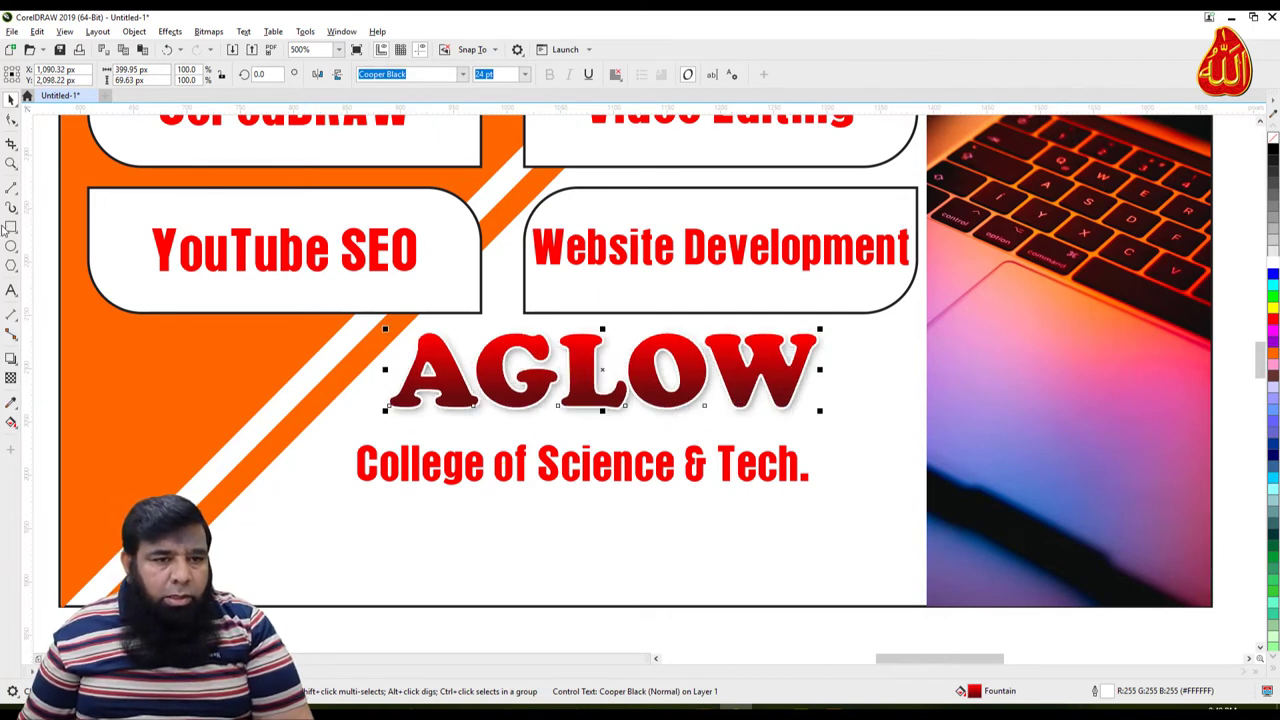
drag(356, 425, 816, 432)
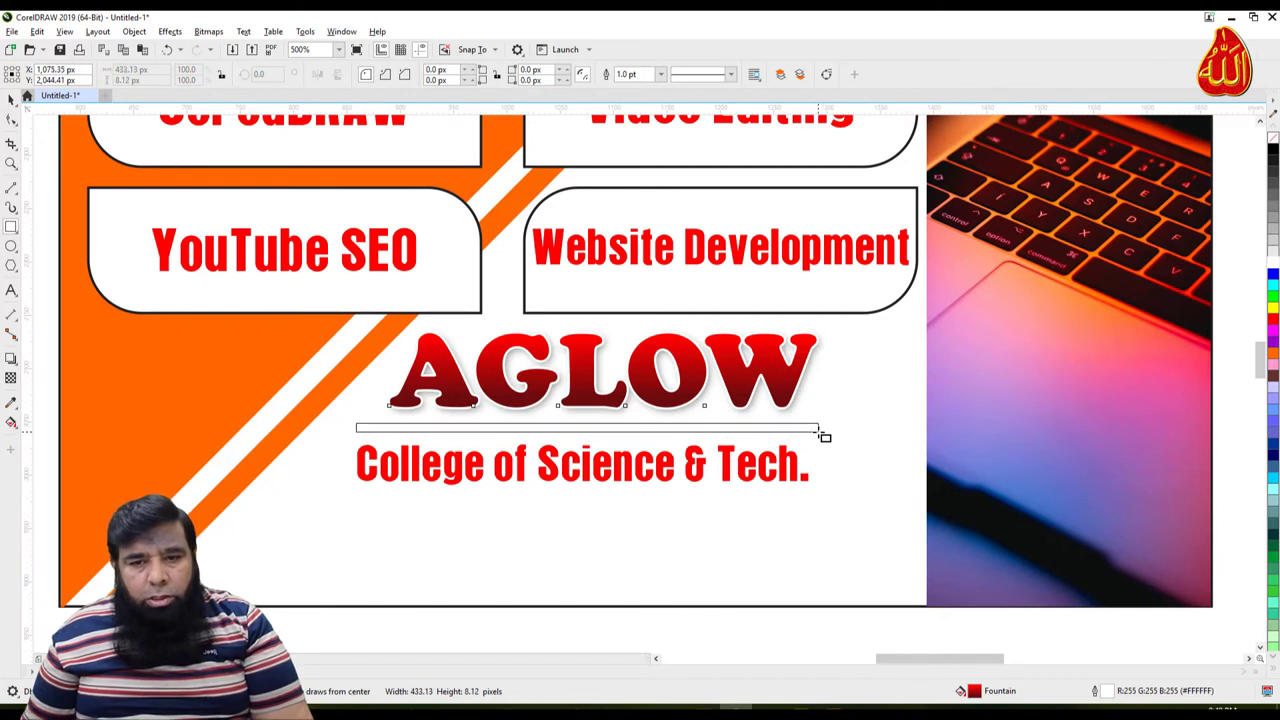
drag(827, 432, 826, 432)
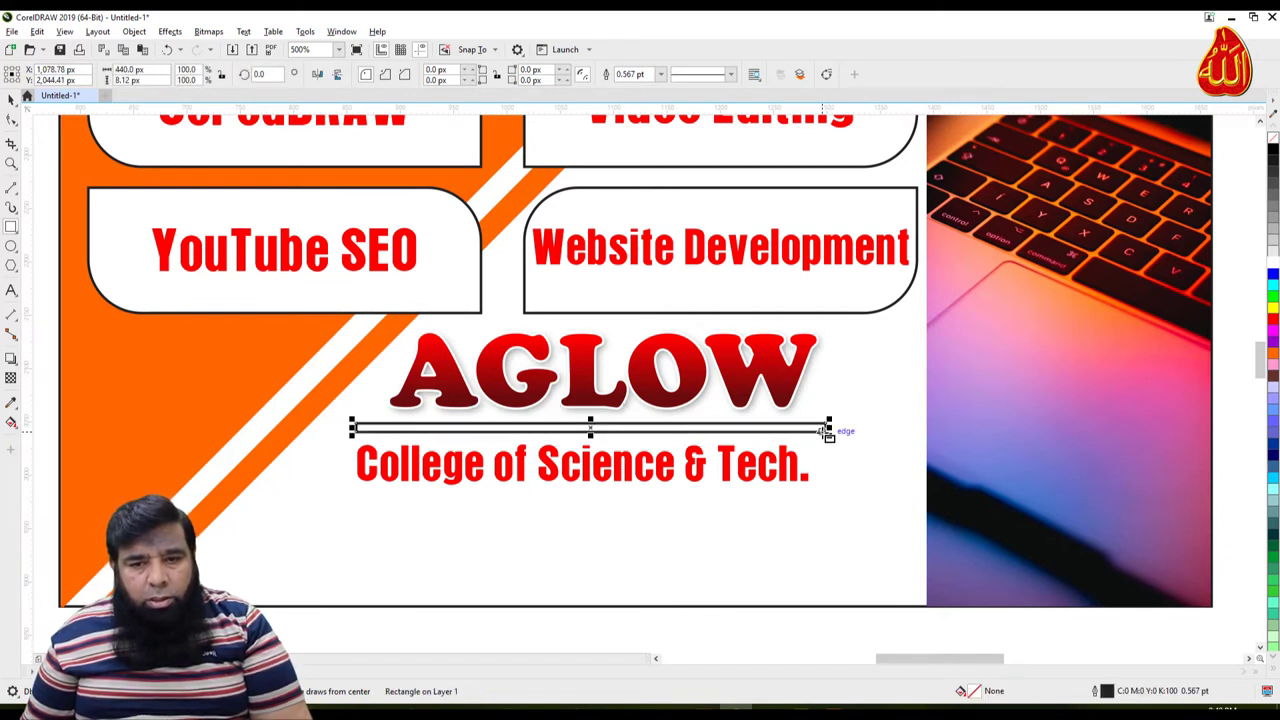
click(1272, 273)
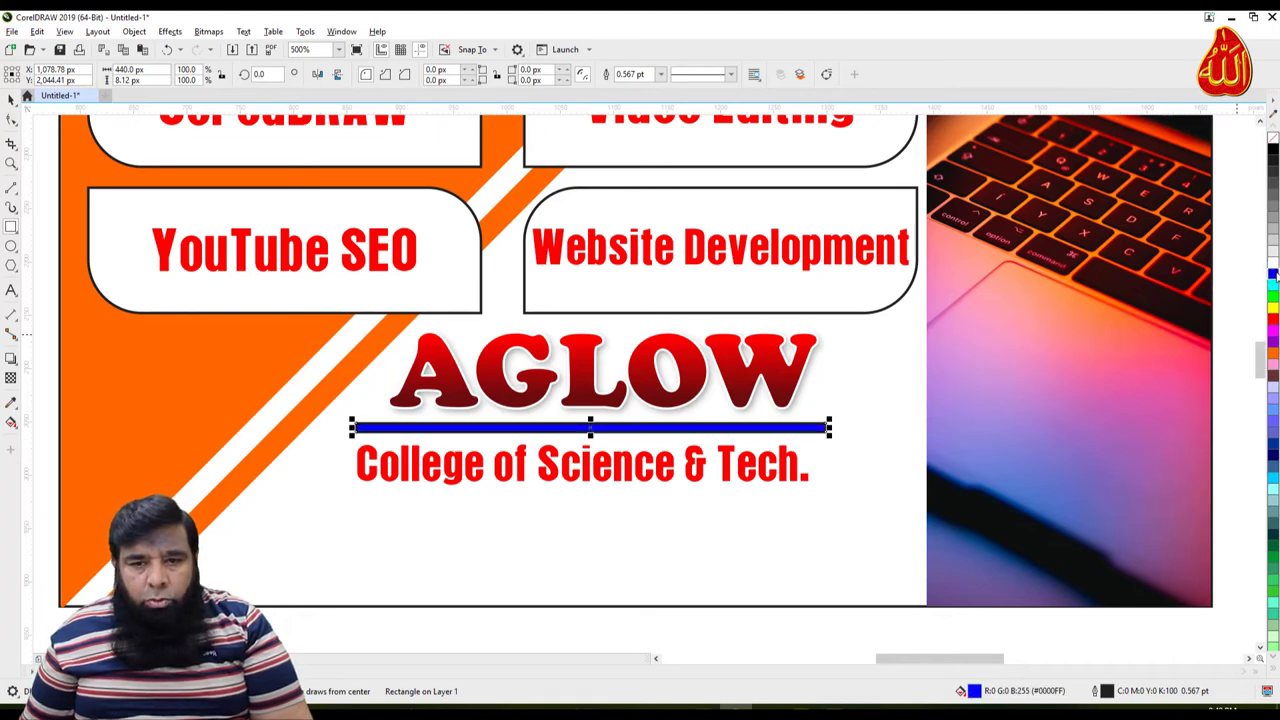
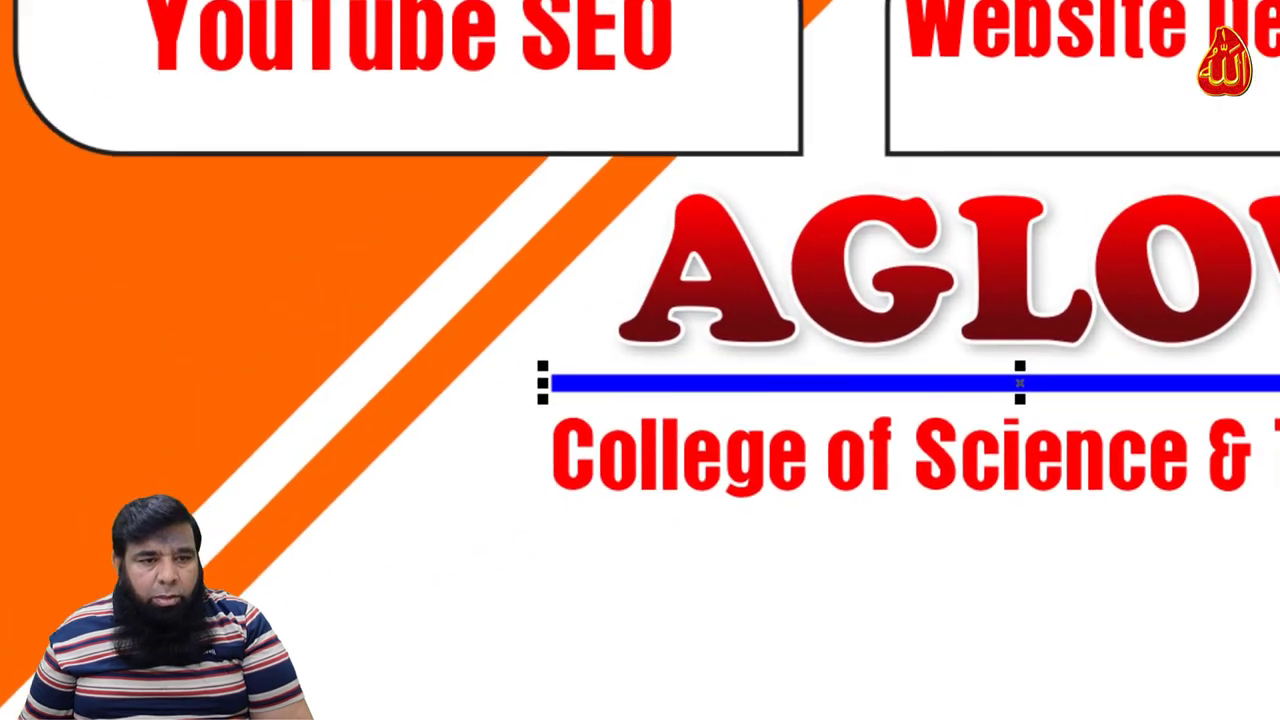
Give the thin blue bar an elliptical fountain fill and drag a copy below the college line.
click(22, 335)
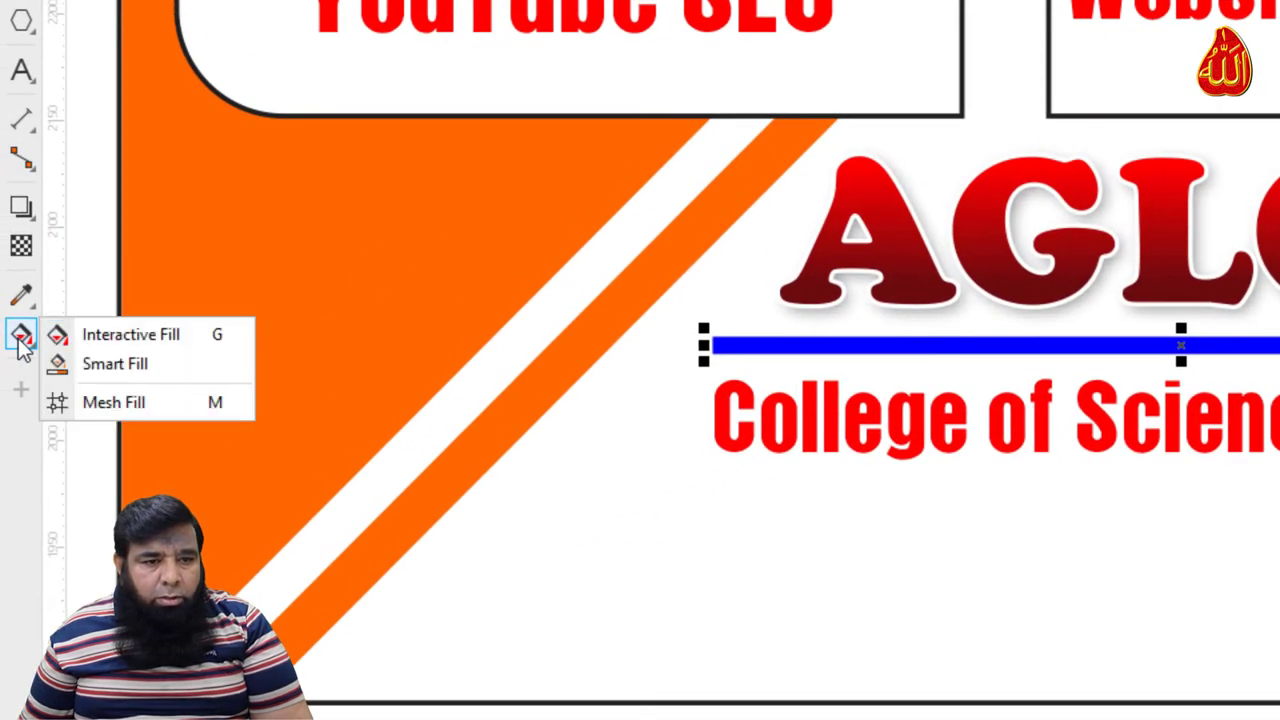
click(113, 338)
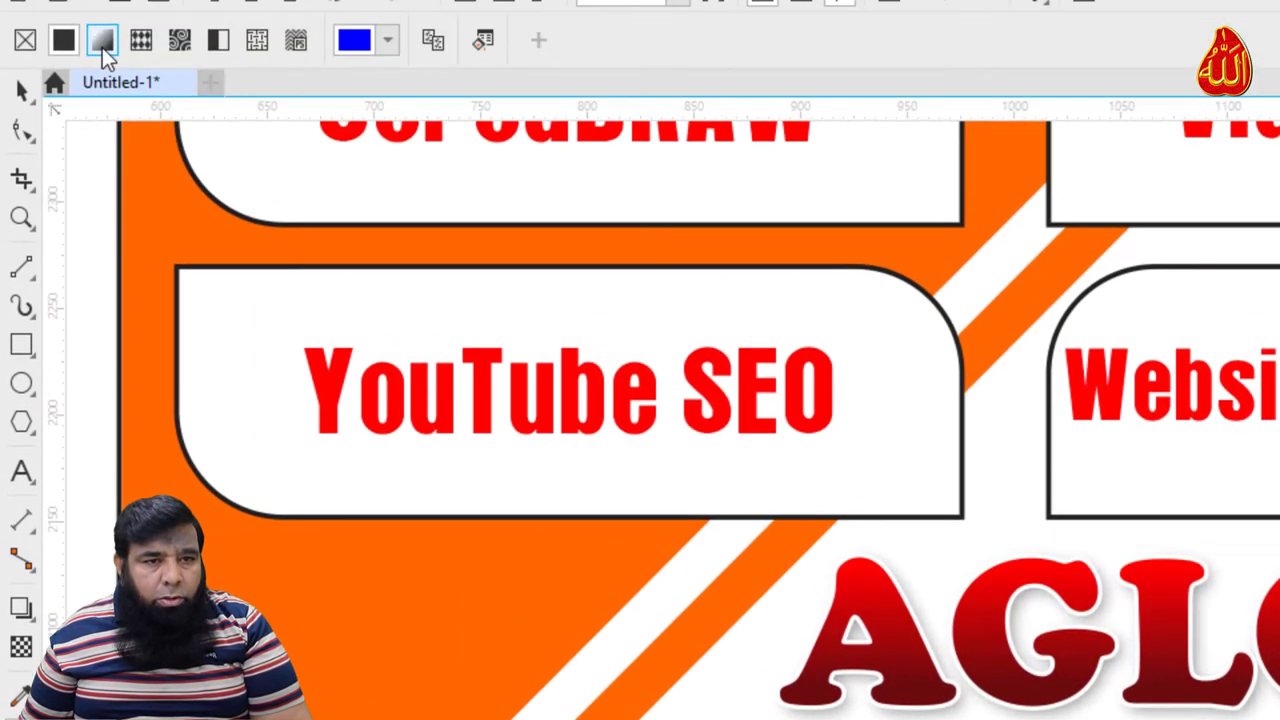
click(102, 128)
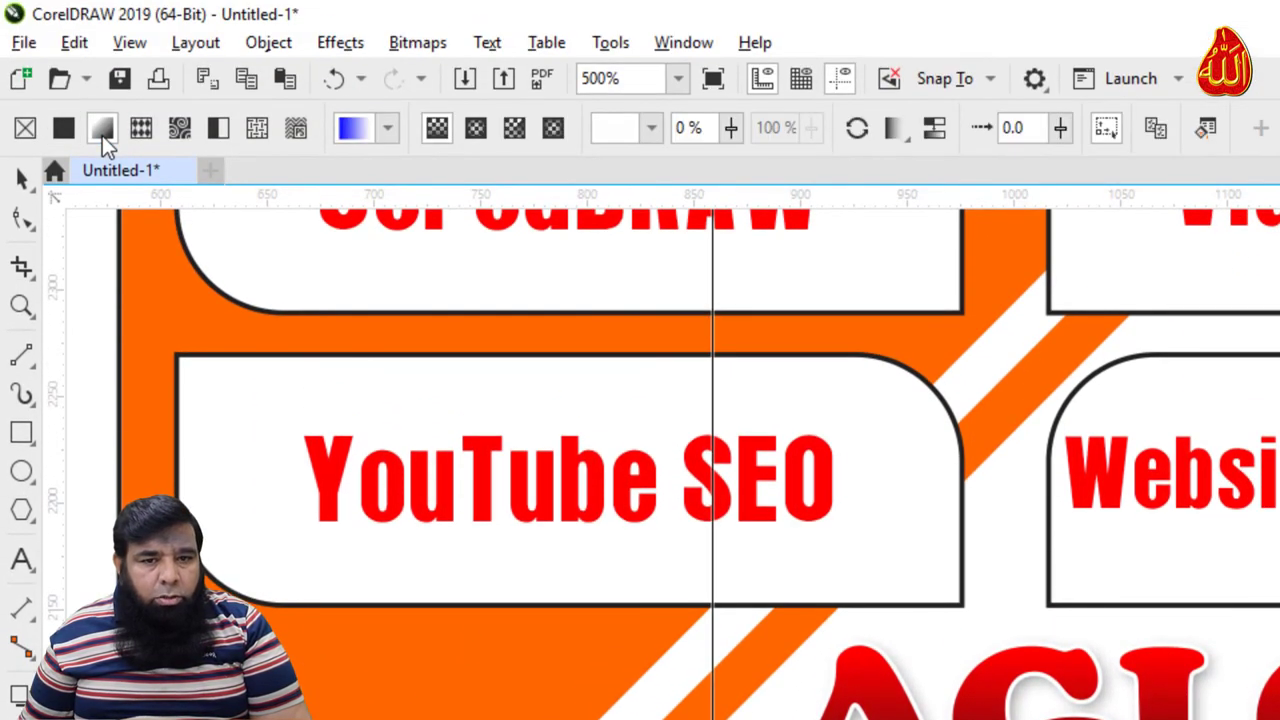
click(475, 128)
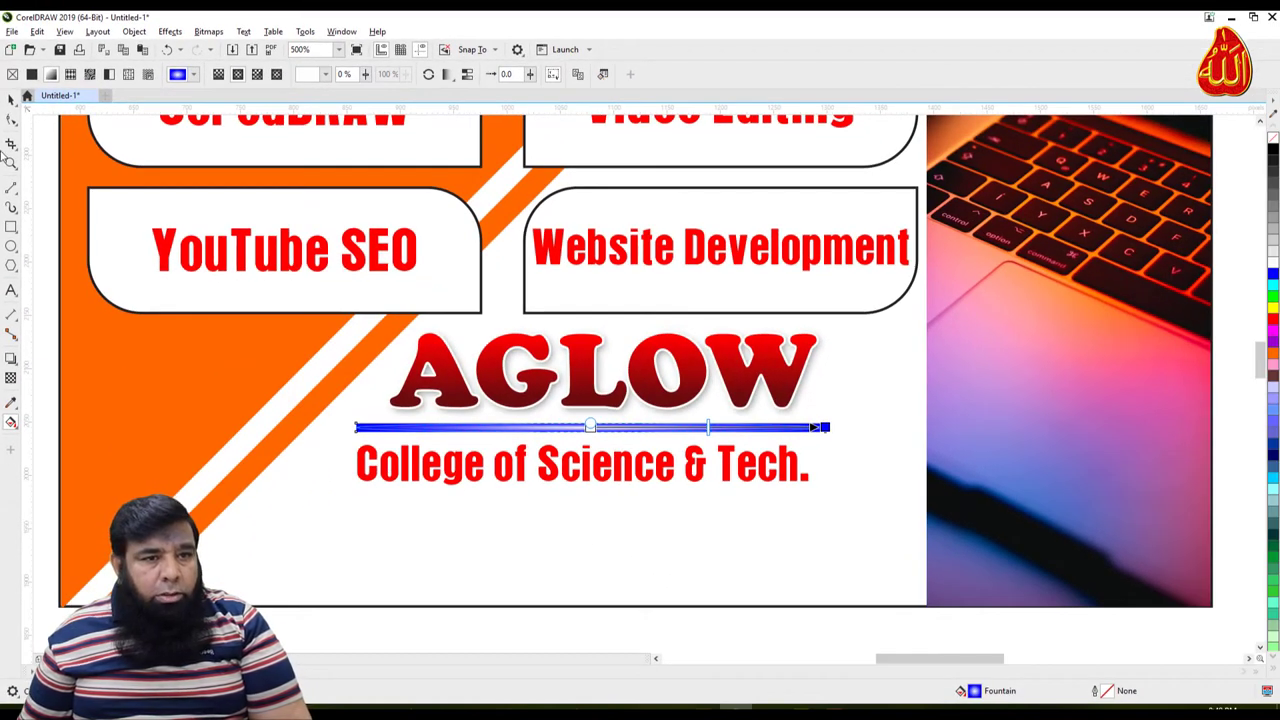
key(space)
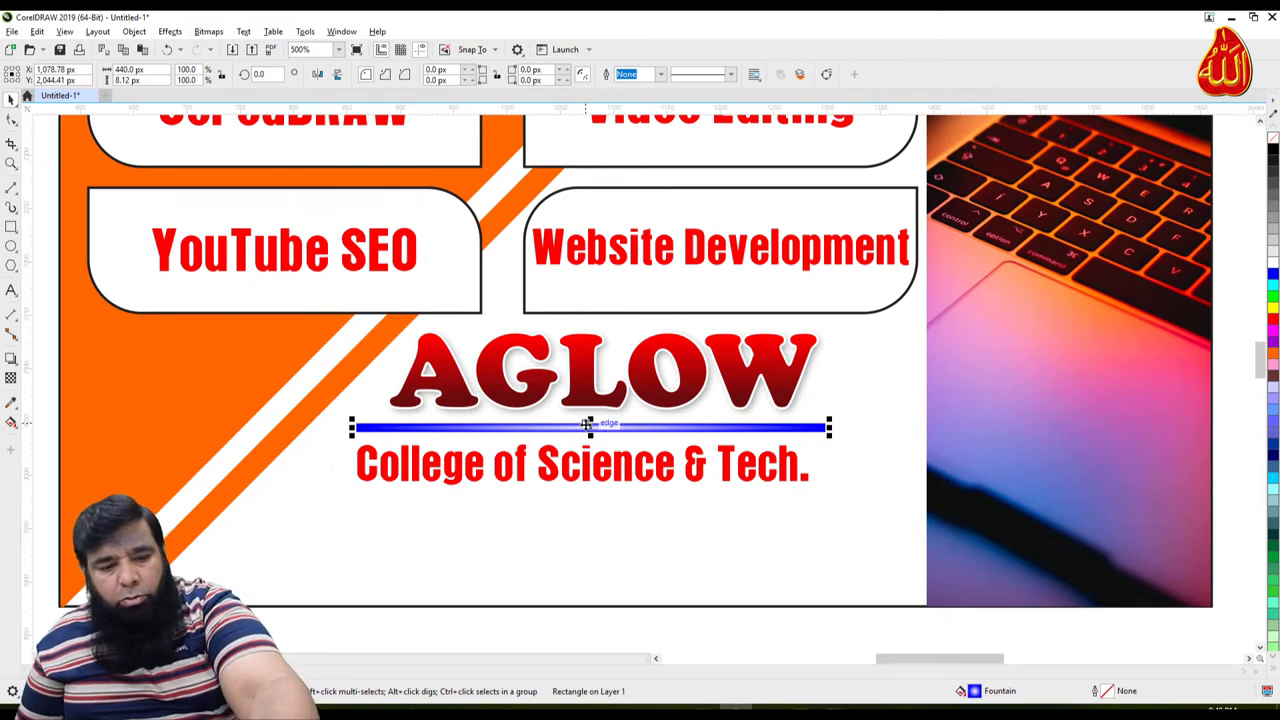
drag(590, 427, 588, 481)
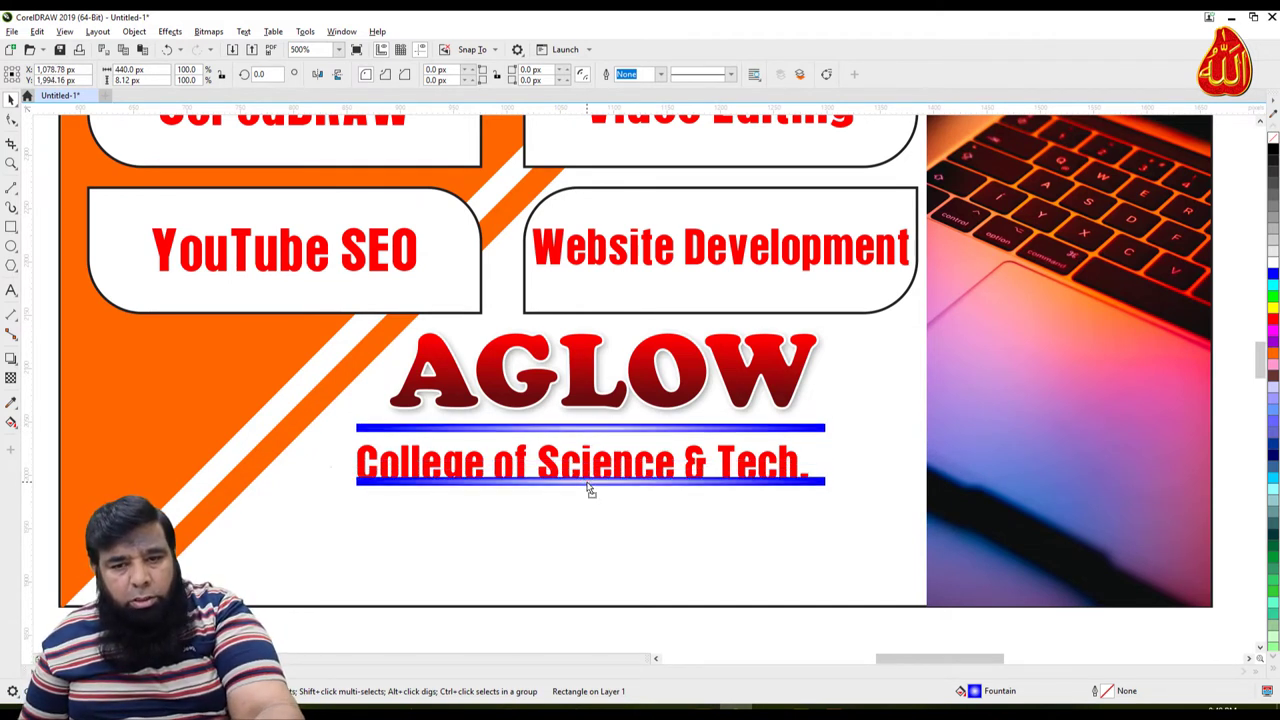
Nudge the college line between the two bars, group all three, and centre the group under AGLOW.
double_click(513, 464)
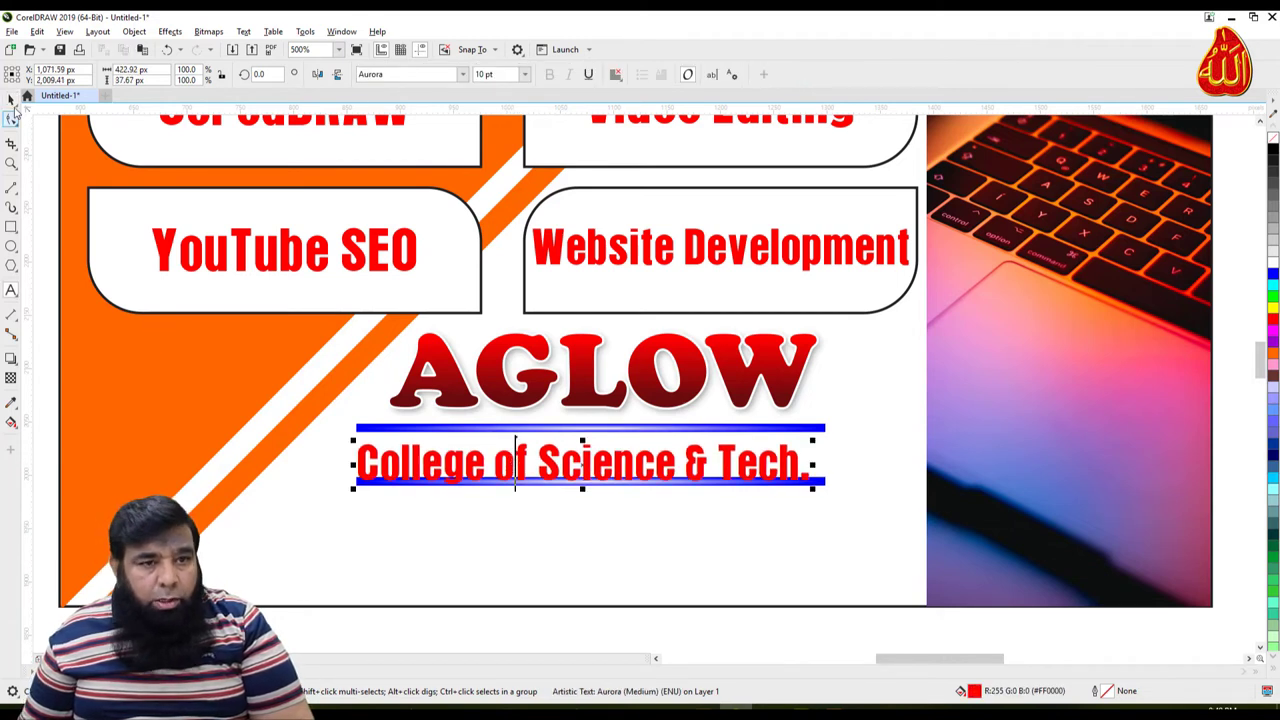
click(11, 99)
drag(440, 462, 446, 455)
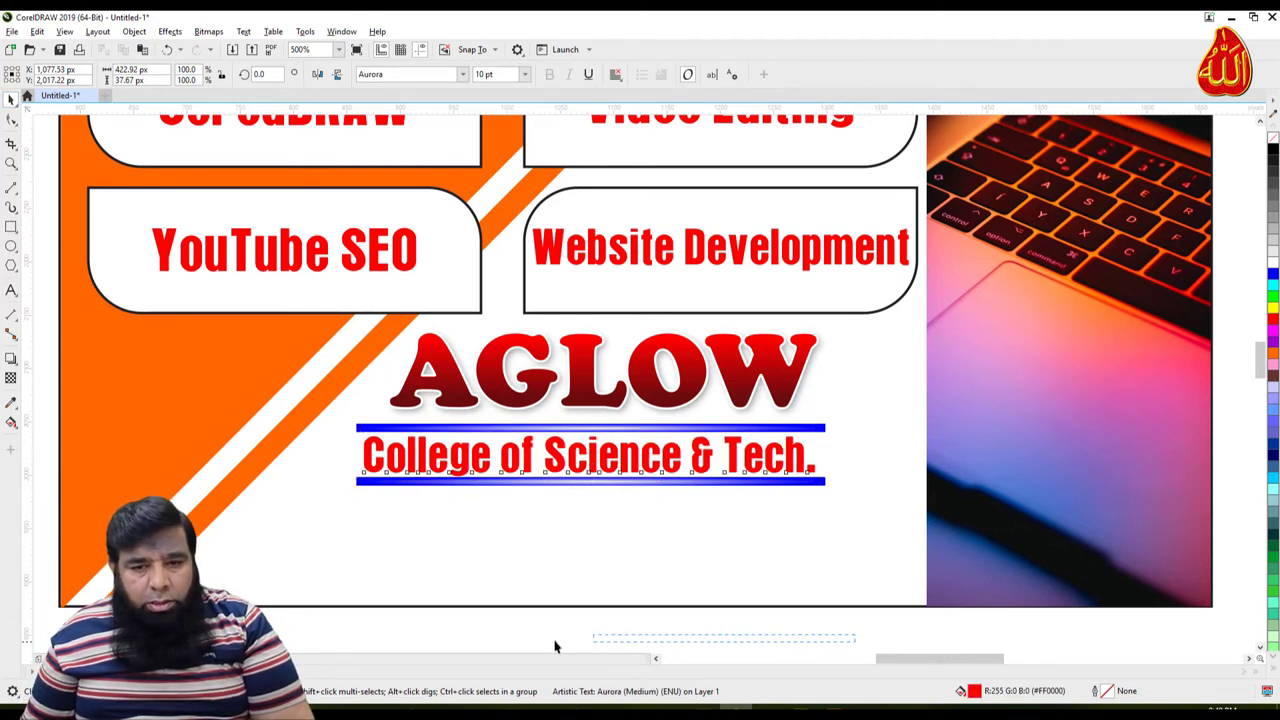
drag(340, 413, 350, 418)
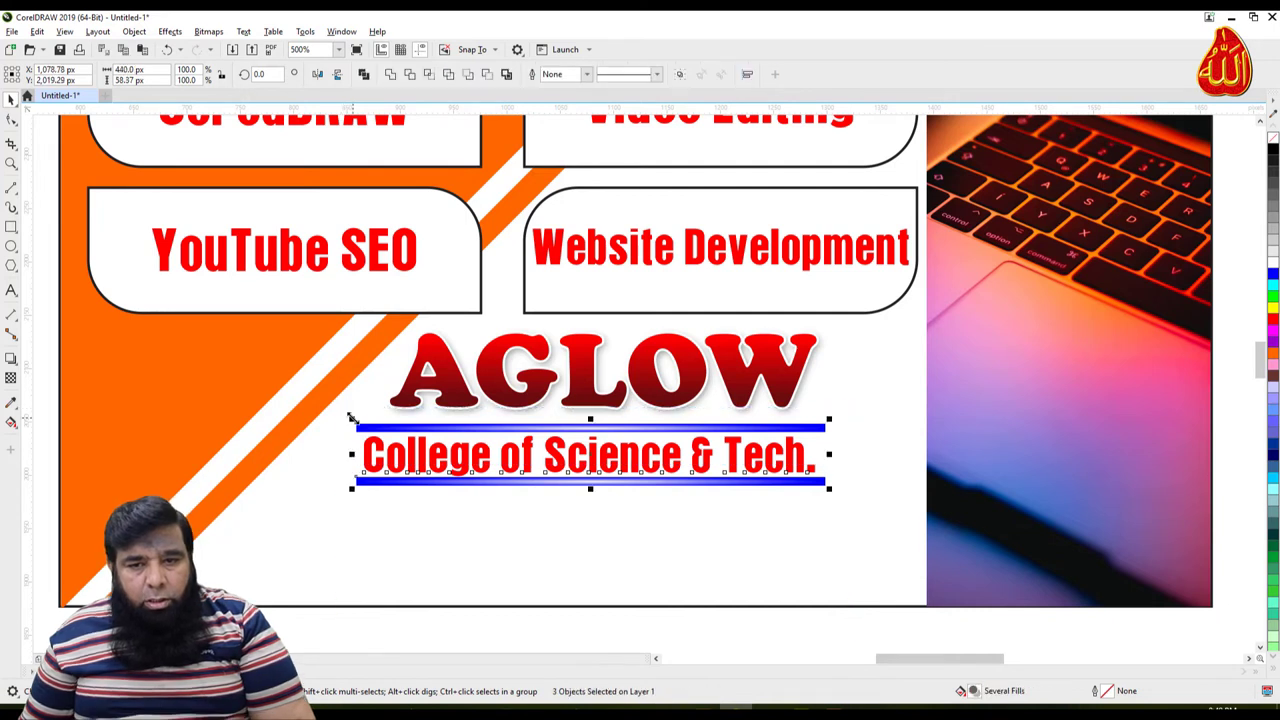
key(Left)
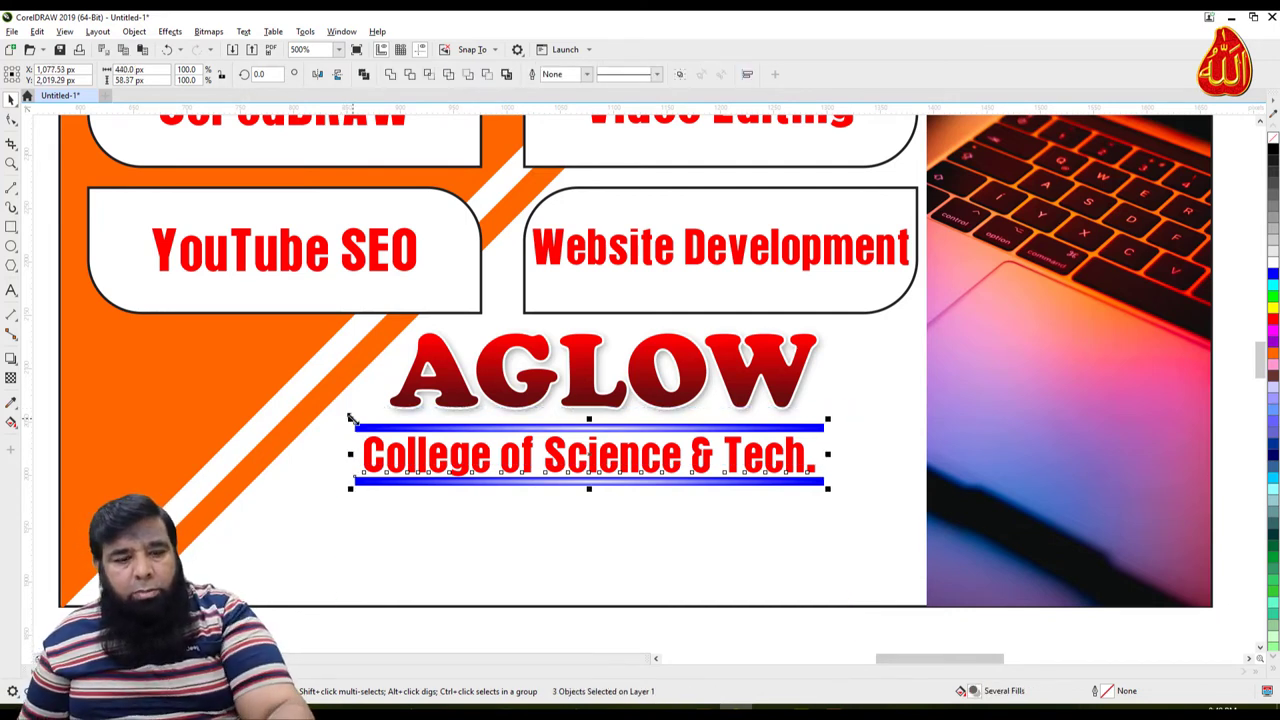
key(ctrl+g)
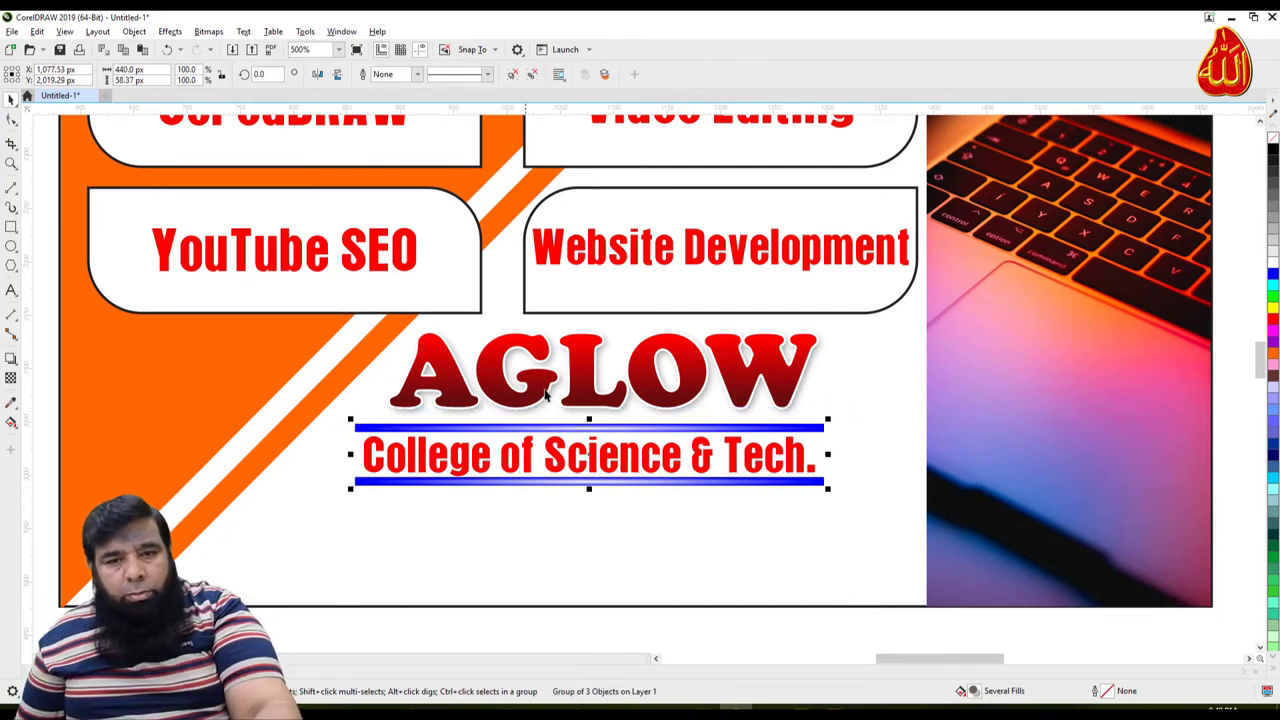
shift+click(580, 378)
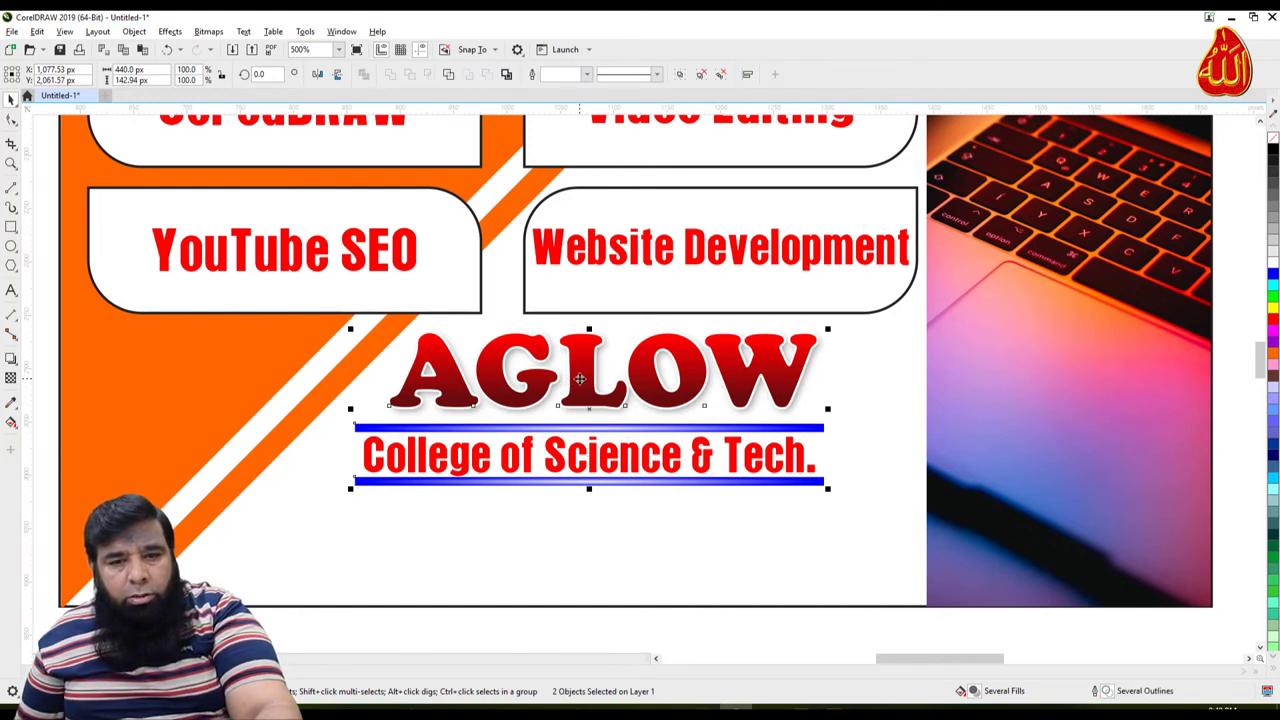
key(c)
click(541, 602)
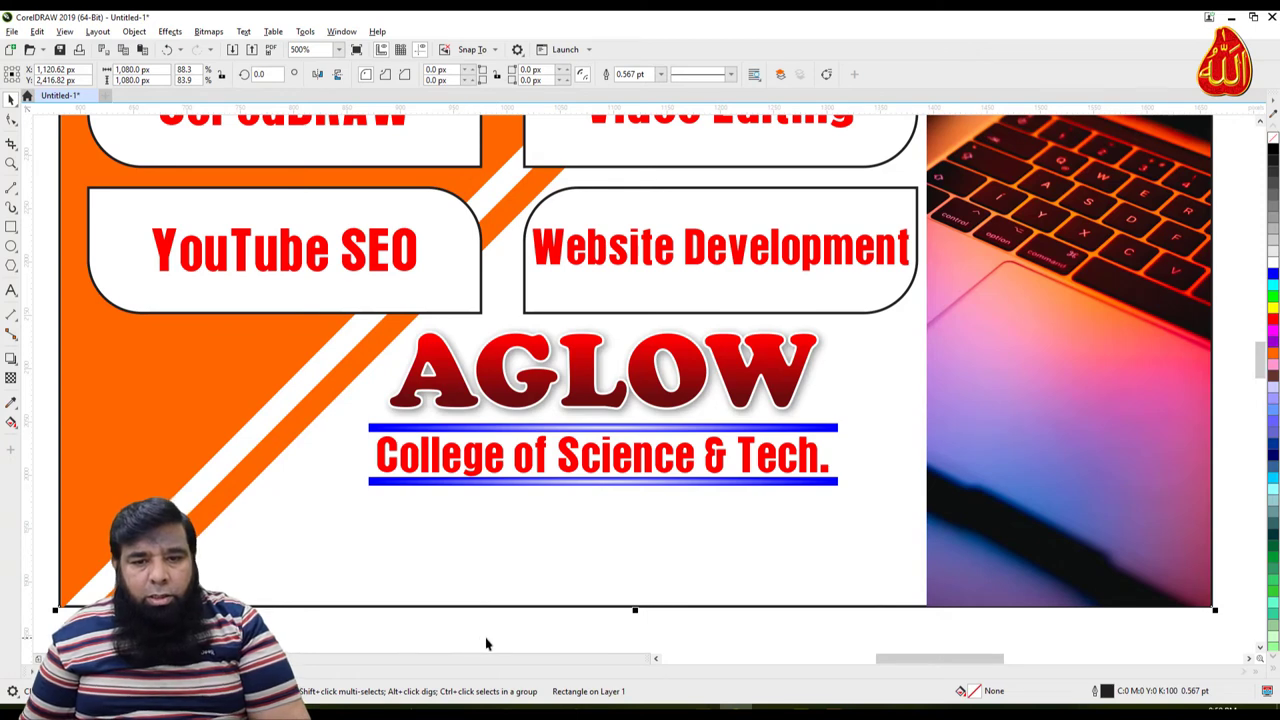
Type the address 'Near Railway Station,' / 'Sheikhupura.' on two lines in Aurora 10 pt.
scroll(487, 643, down, 5)
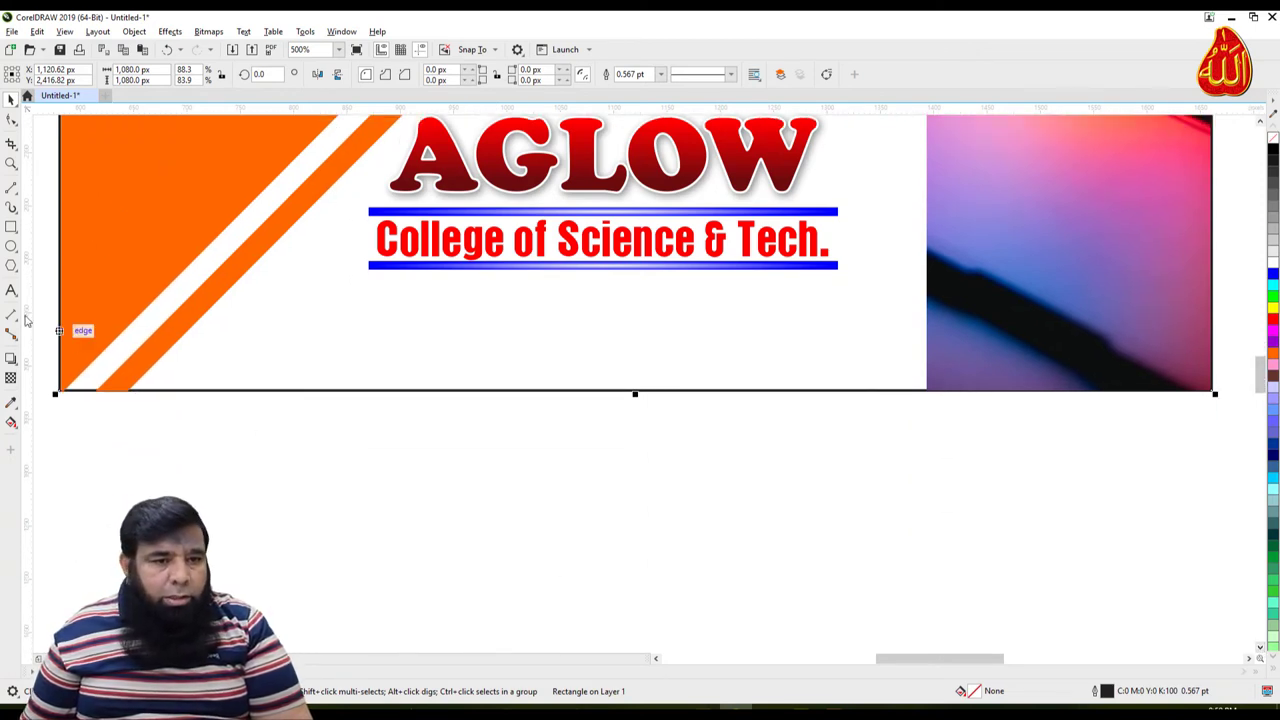
click(11, 290)
click(381, 490)
click(462, 74)
click(414, 120)
click(524, 74)
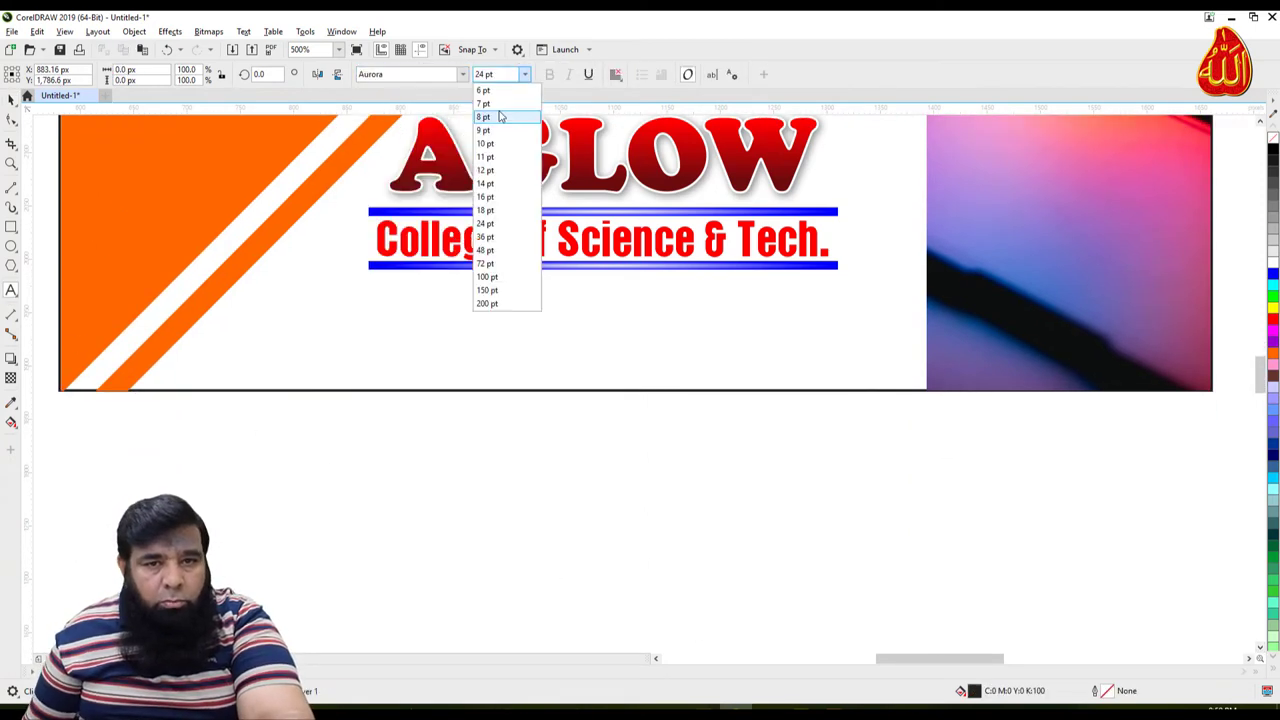
click(490, 146)
text(Near Railway Station,)
key(Return)
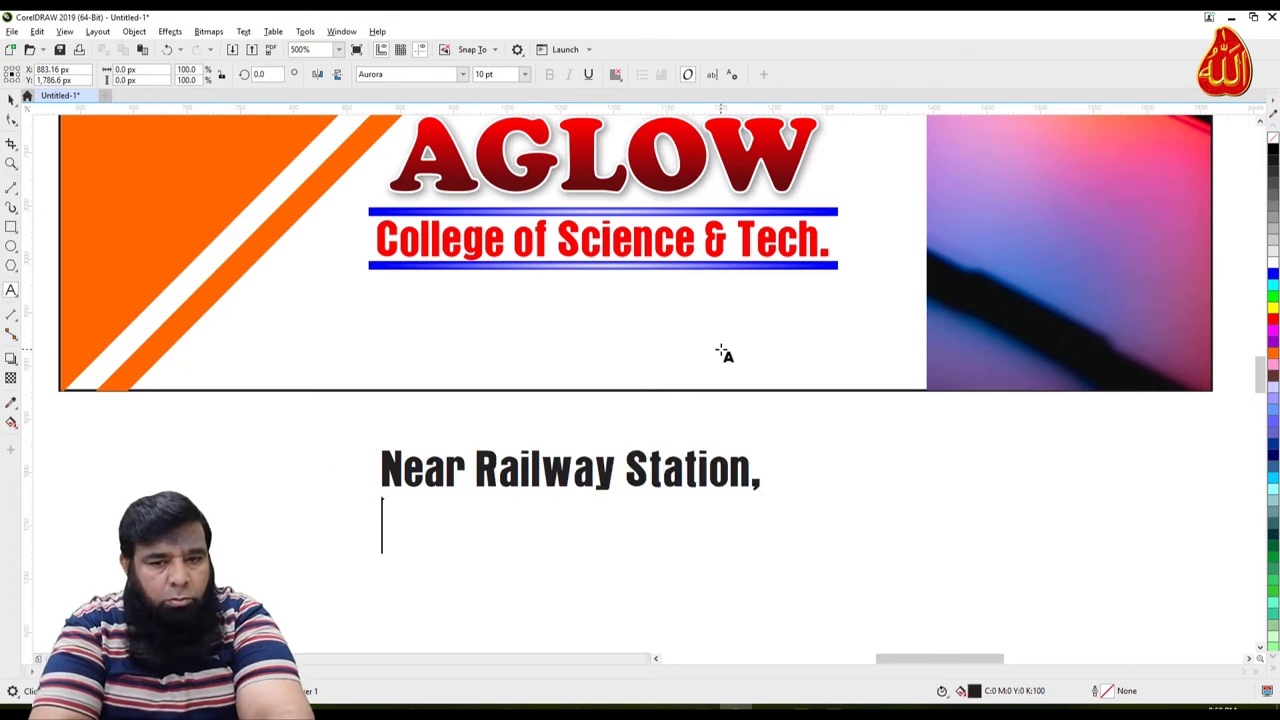
text(Sheikhupura.)
Add a phone line with two contact numbers in 11 pt below the address.
click(279, 598)
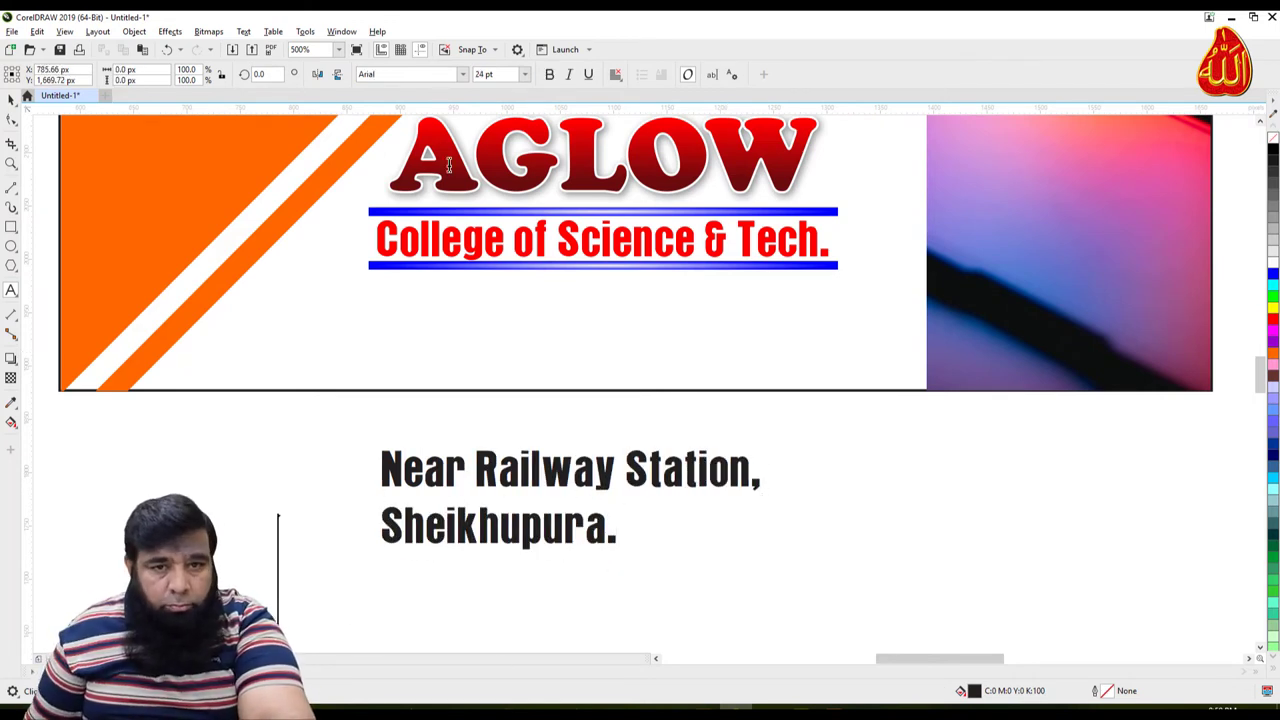
click(524, 74)
click(490, 159)
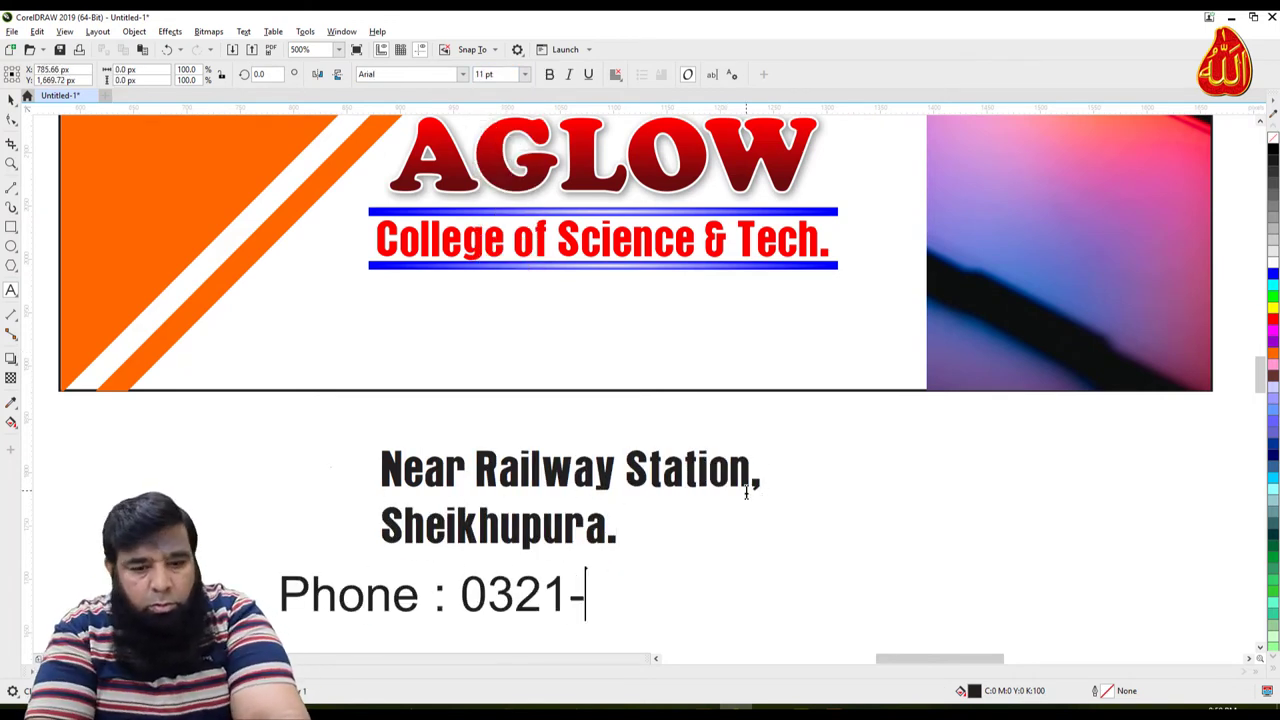
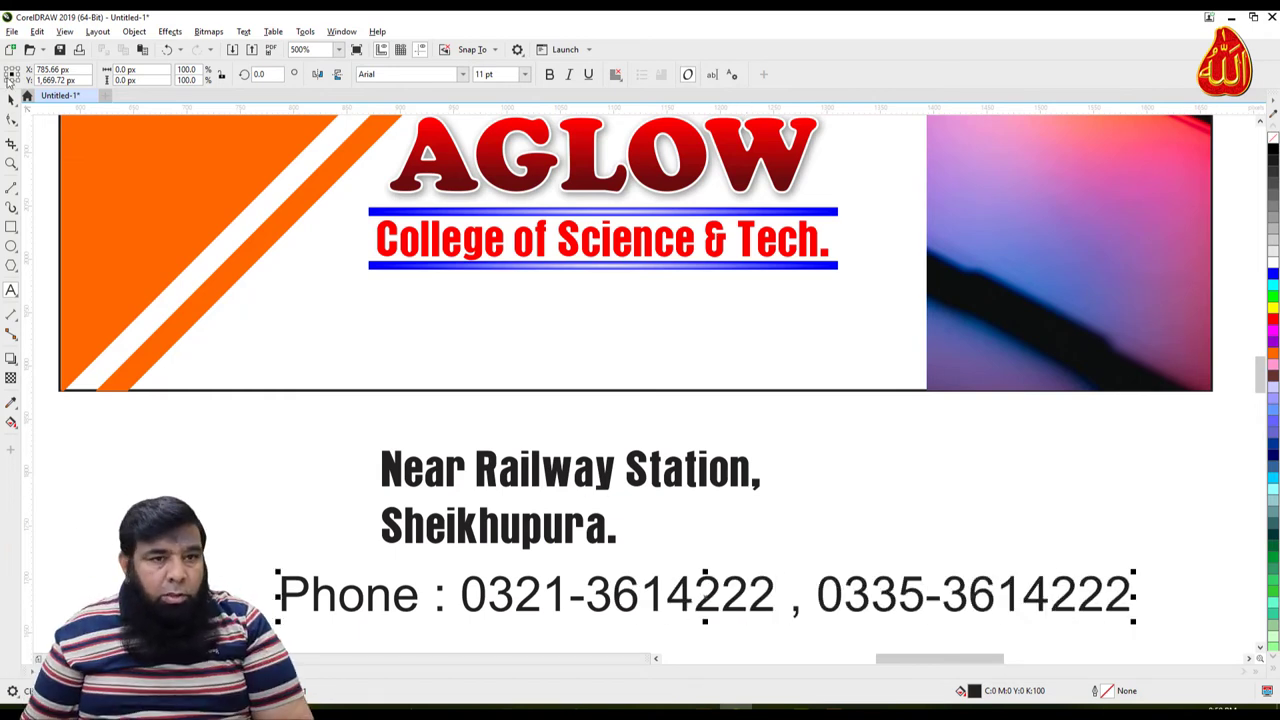
click(10, 98)
click(568, 540)
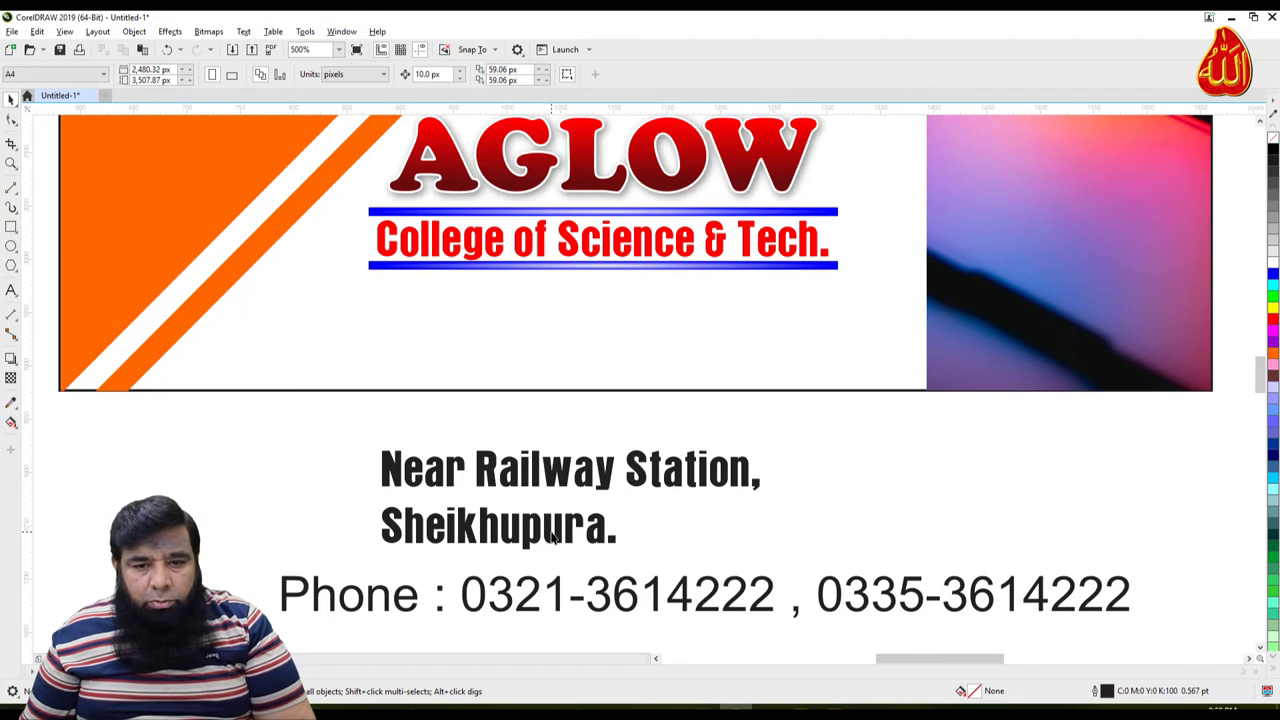
Make the address centred, bold Arial Narrow 10 pt and move it into the banner under the college line.
click(553, 535)
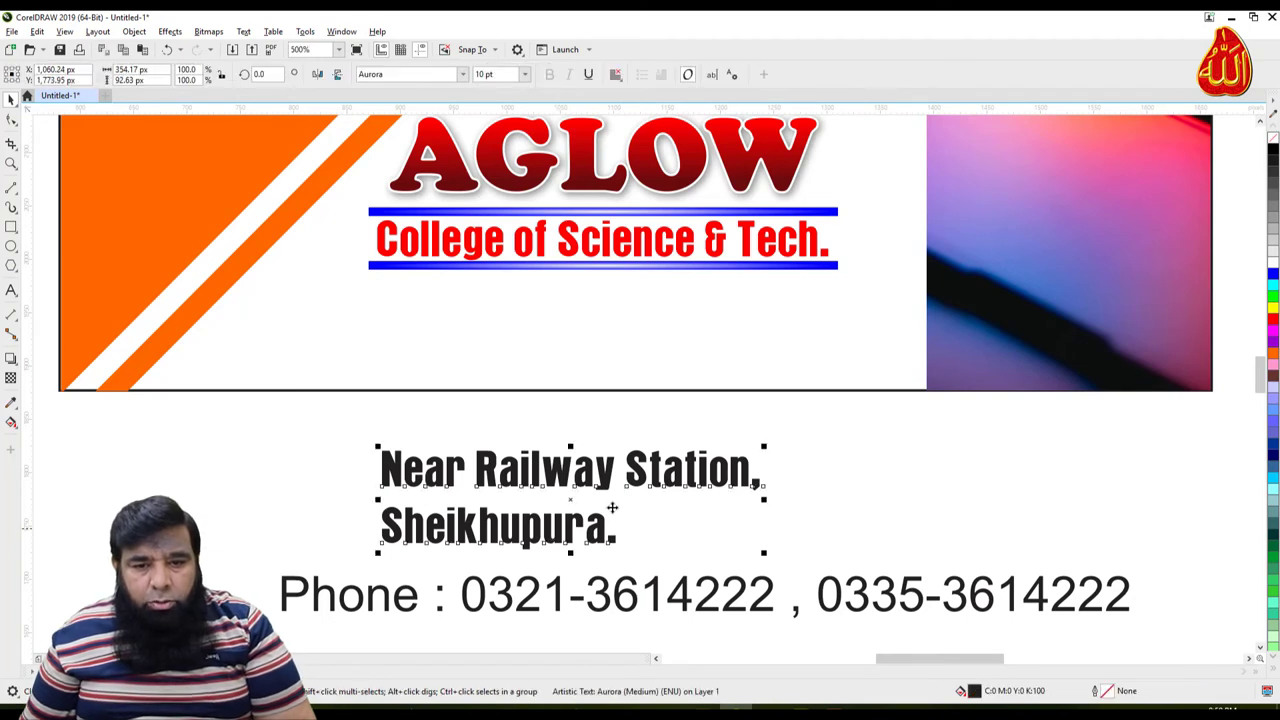
click(614, 76)
click(630, 125)
click(462, 74)
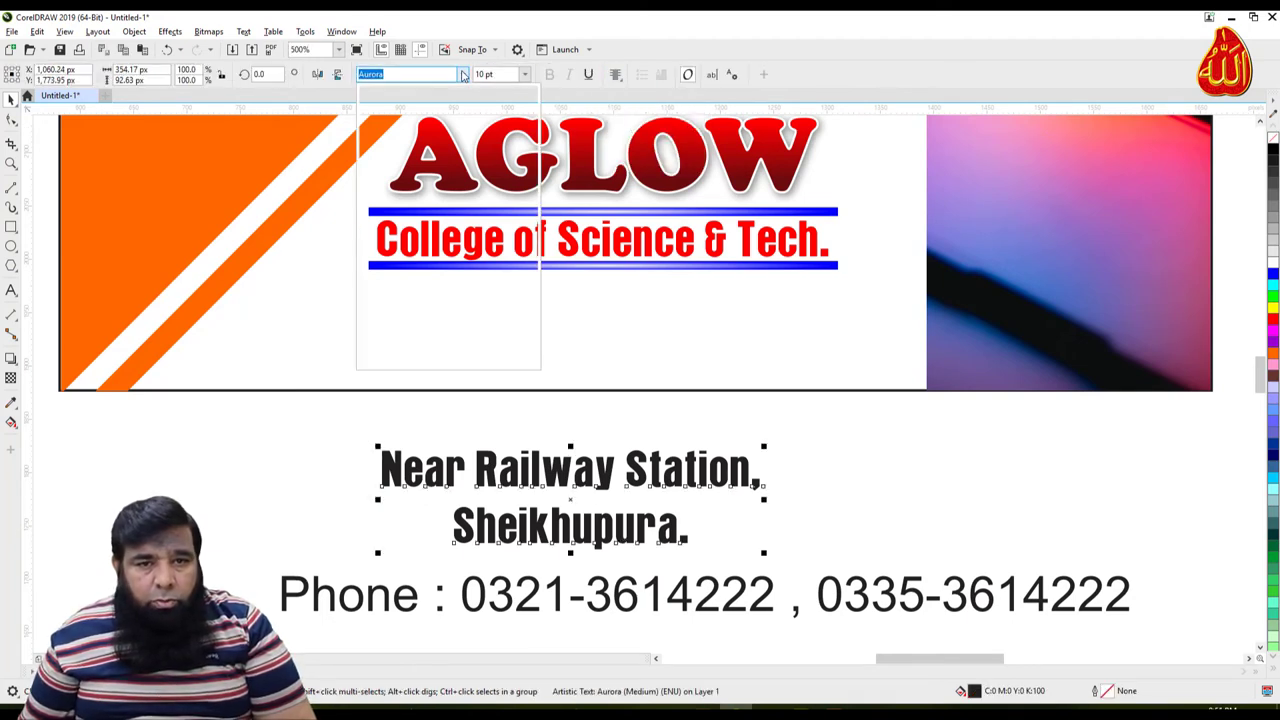
click(440, 170)
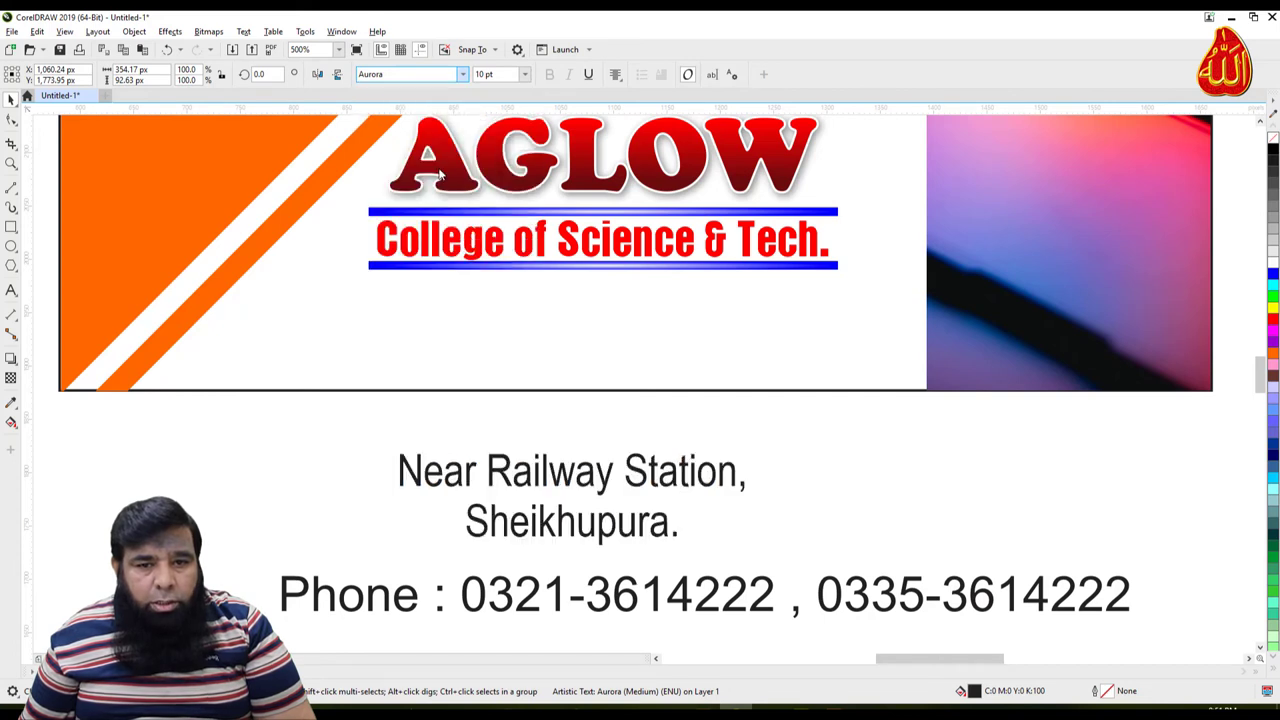
click(549, 75)
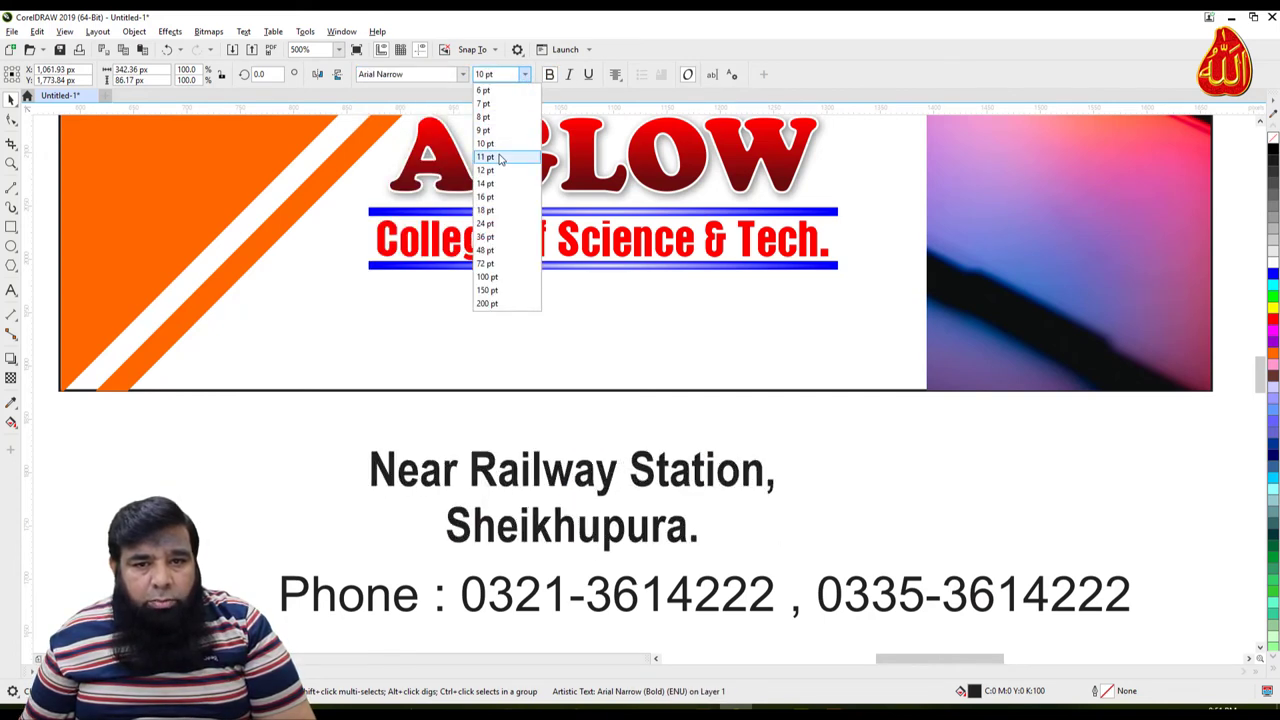
click(557, 305)
drag(571, 497, 606, 331)
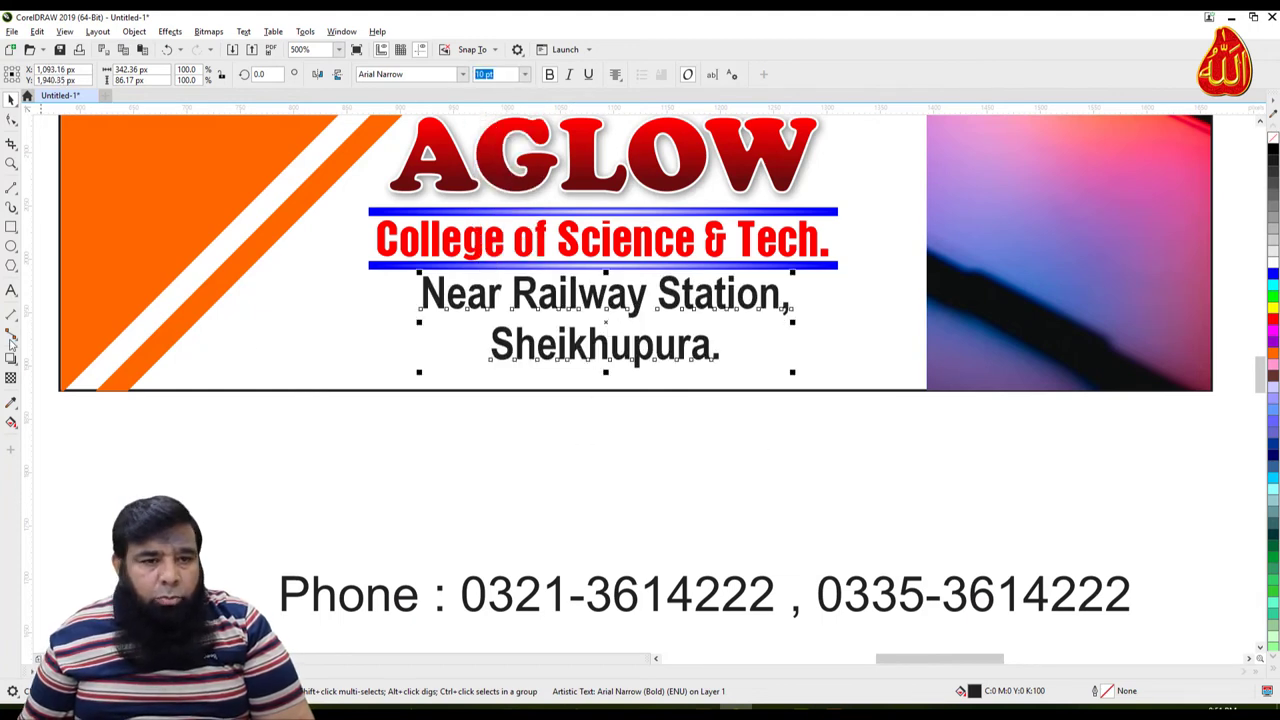
Remove the line break after 'Station,' so the address reads on one line.
click(13, 290)
click(792, 332)
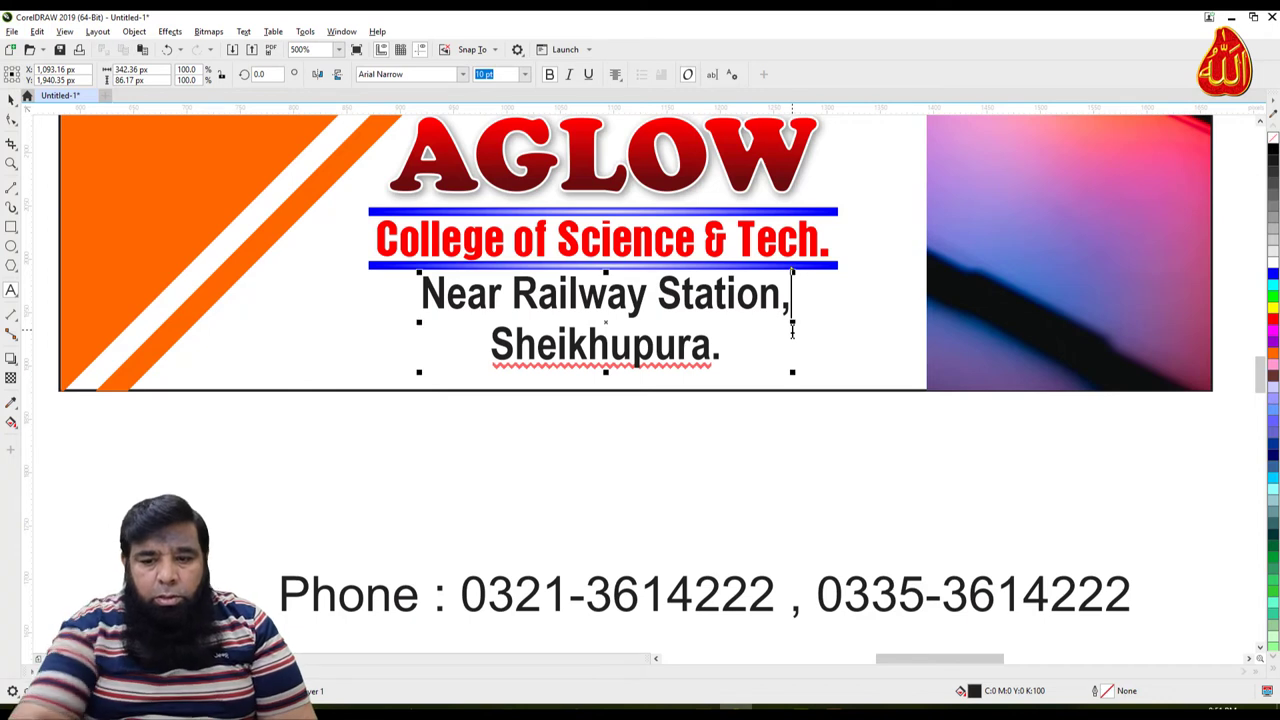
key(Delete)
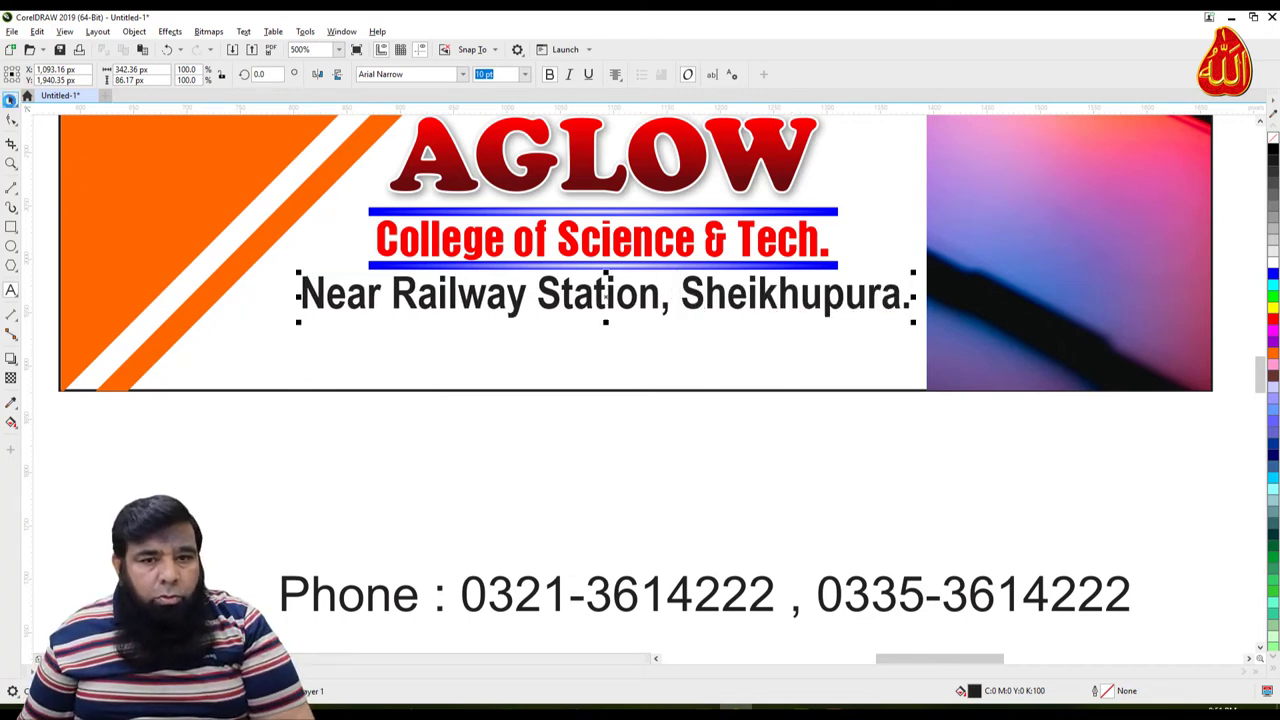
click(10, 98)
click(650, 594)
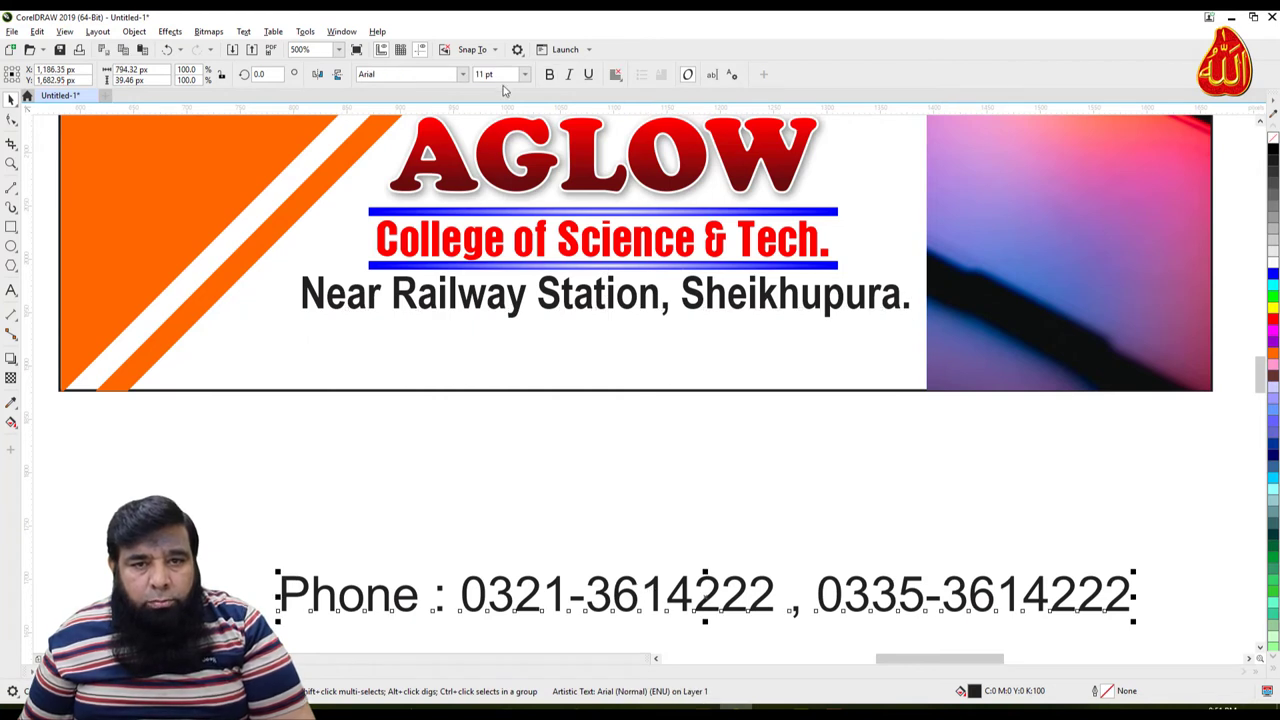
Format the phone line as bold red Arial Narrow at 10 pt.
click(461, 78)
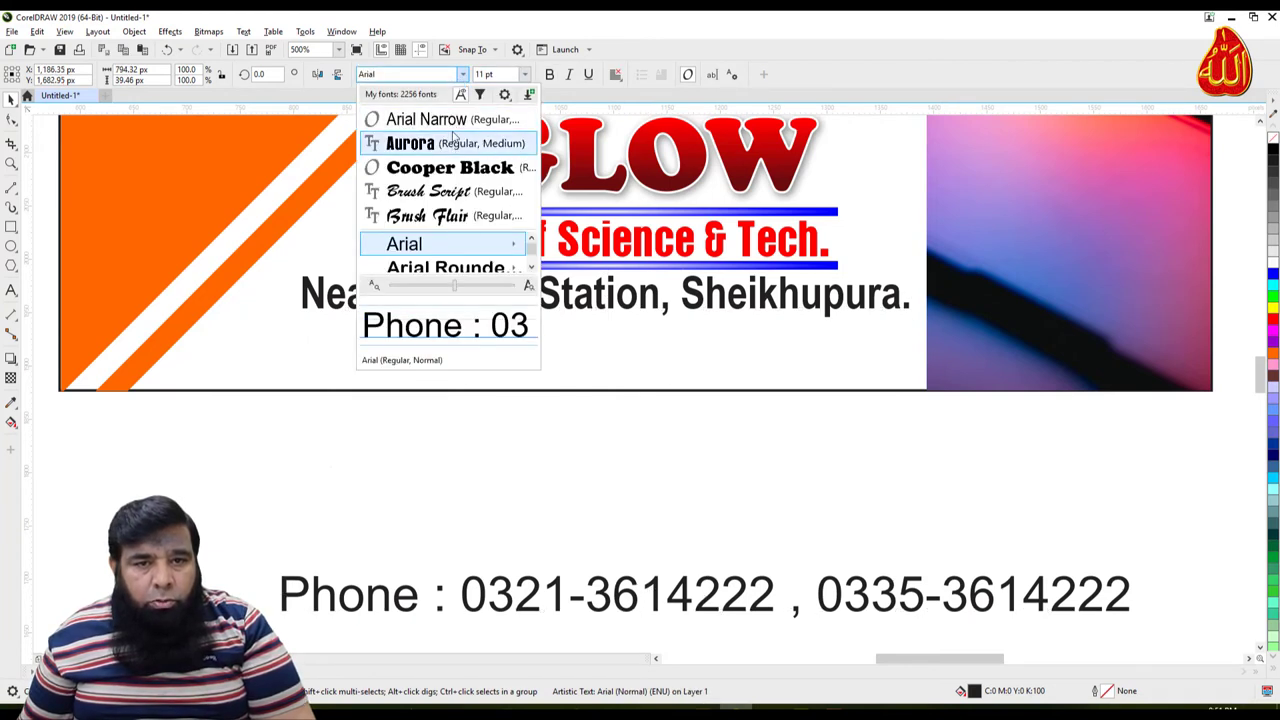
click(455, 120)
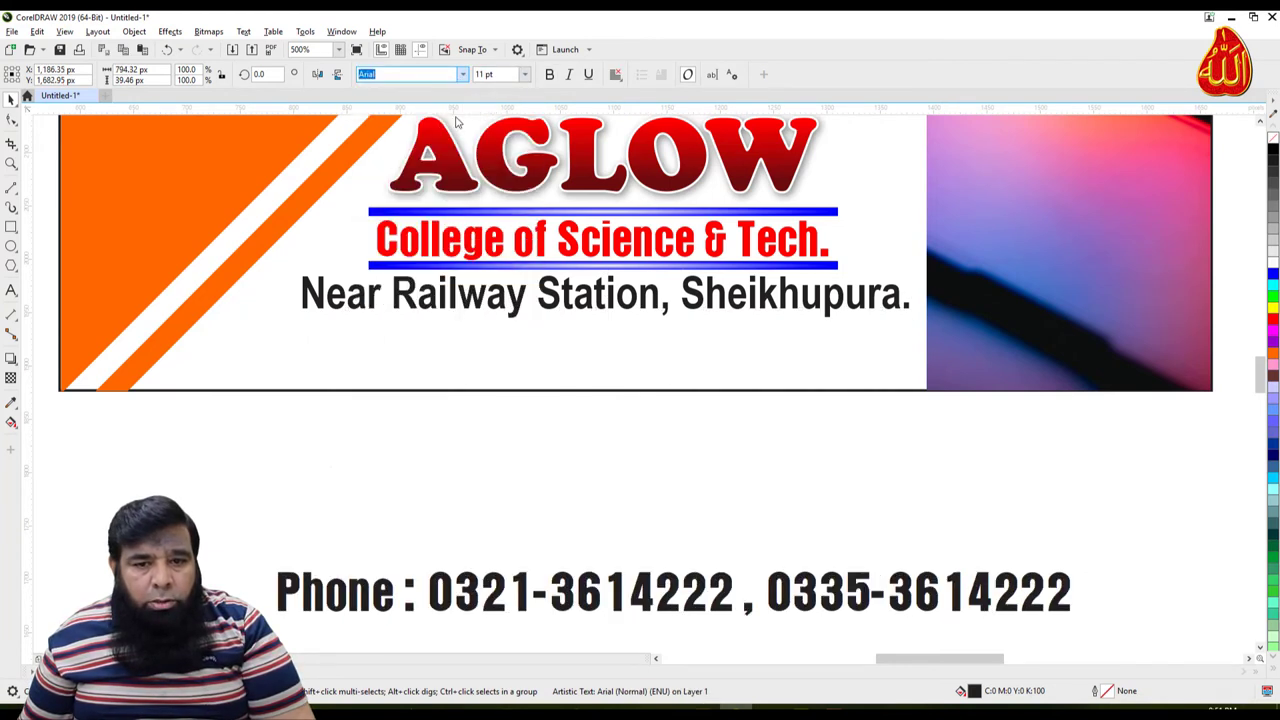
click(548, 76)
click(670, 411)
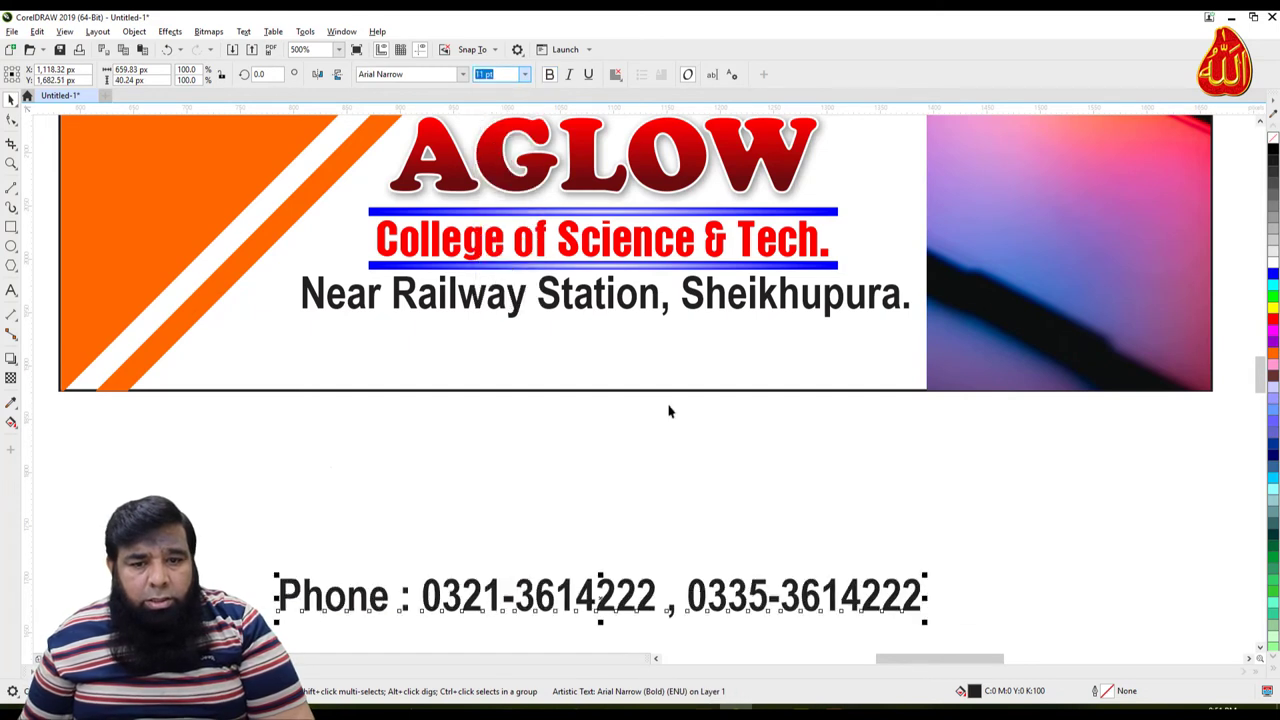
text(10)
key(Return)
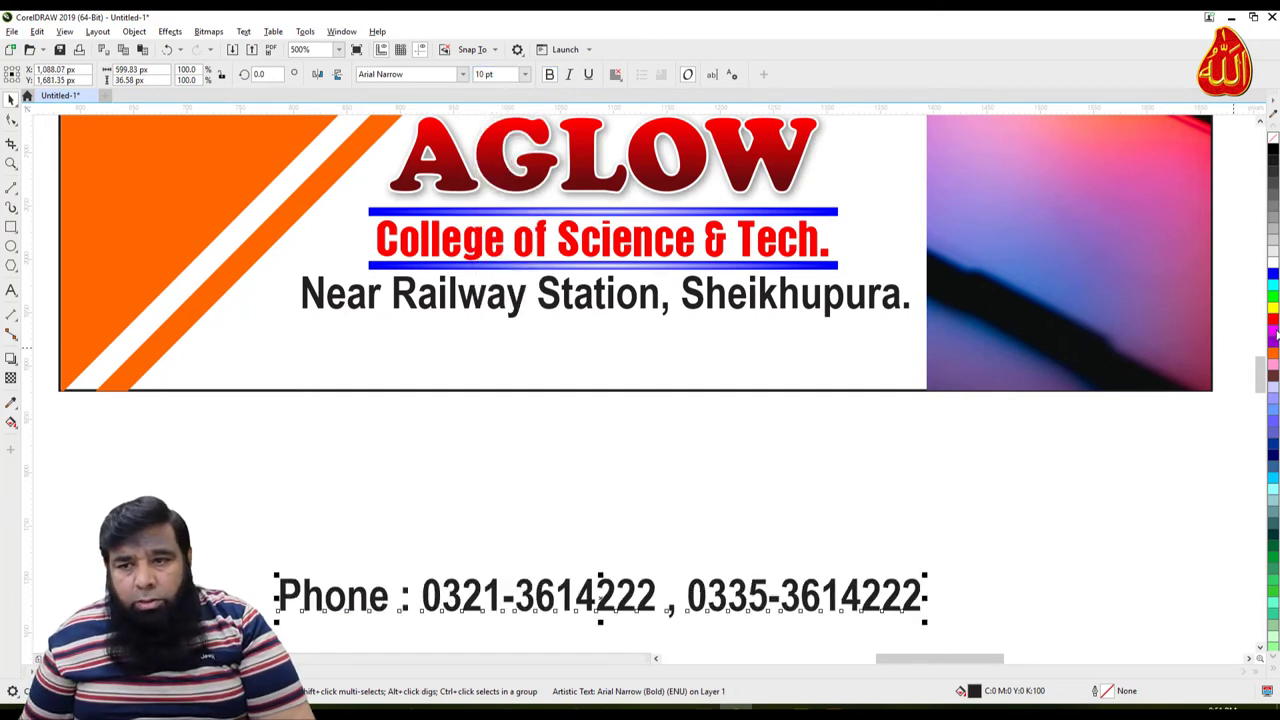
click(1275, 322)
Move the phone line into the banner and centre-align it with the address above.
drag(630, 610, 620, 350)
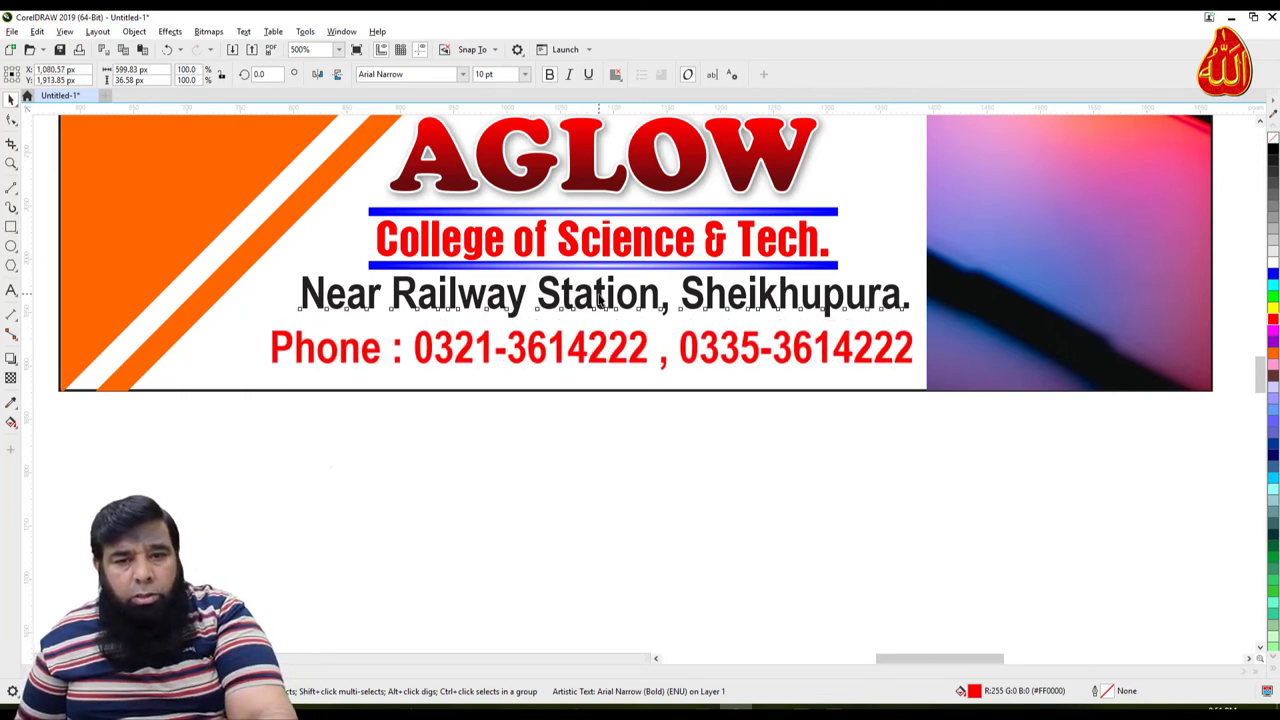
click(600, 295)
click(545, 350)
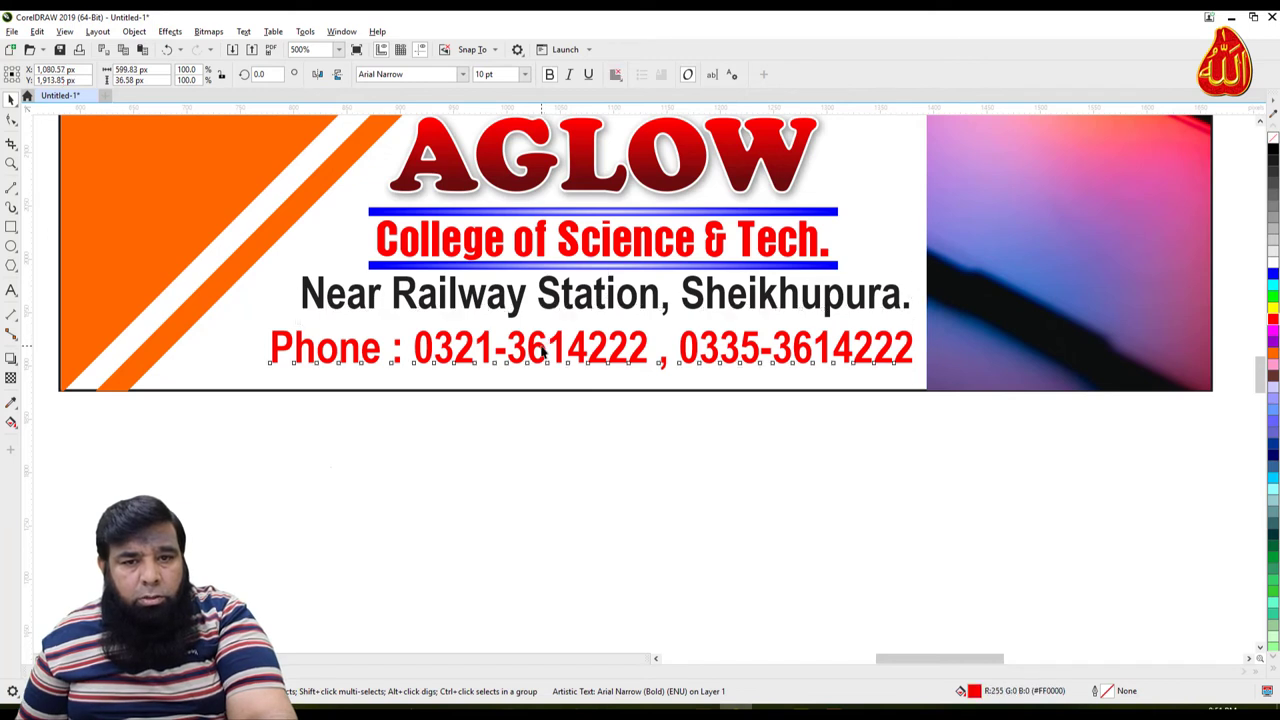
click(549, 305)
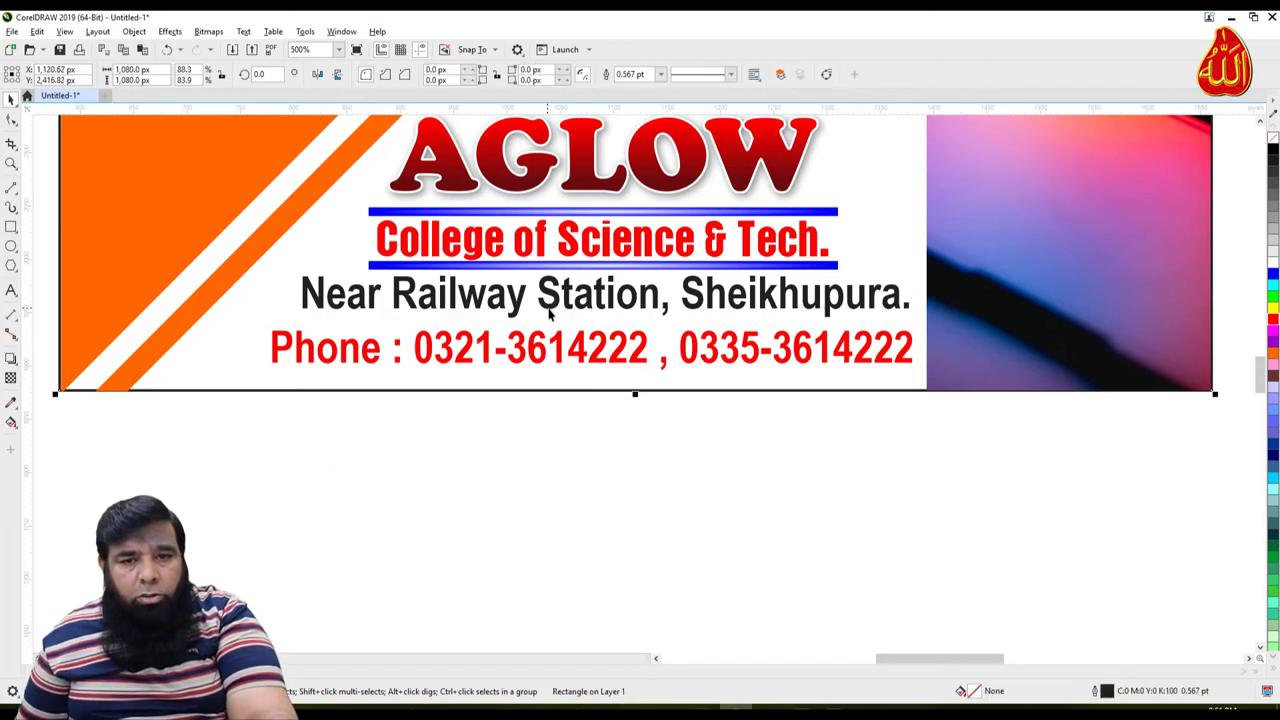
shift+click(542, 345)
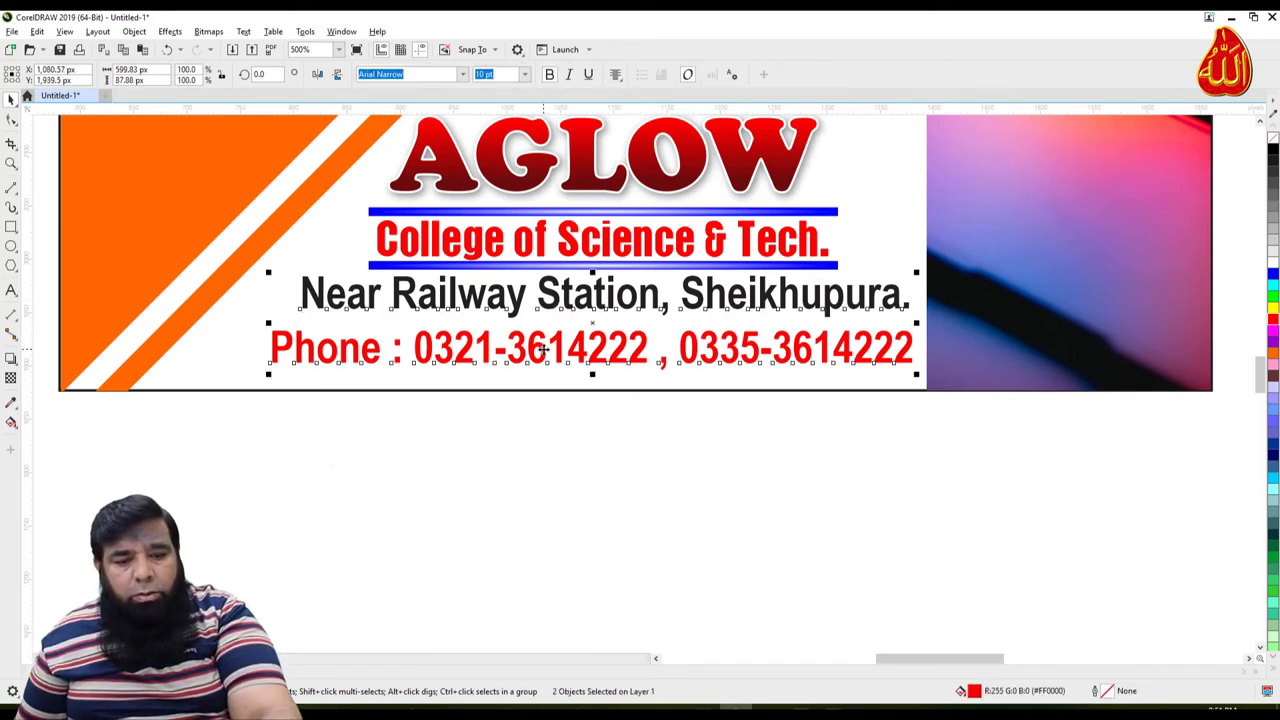
key(c)
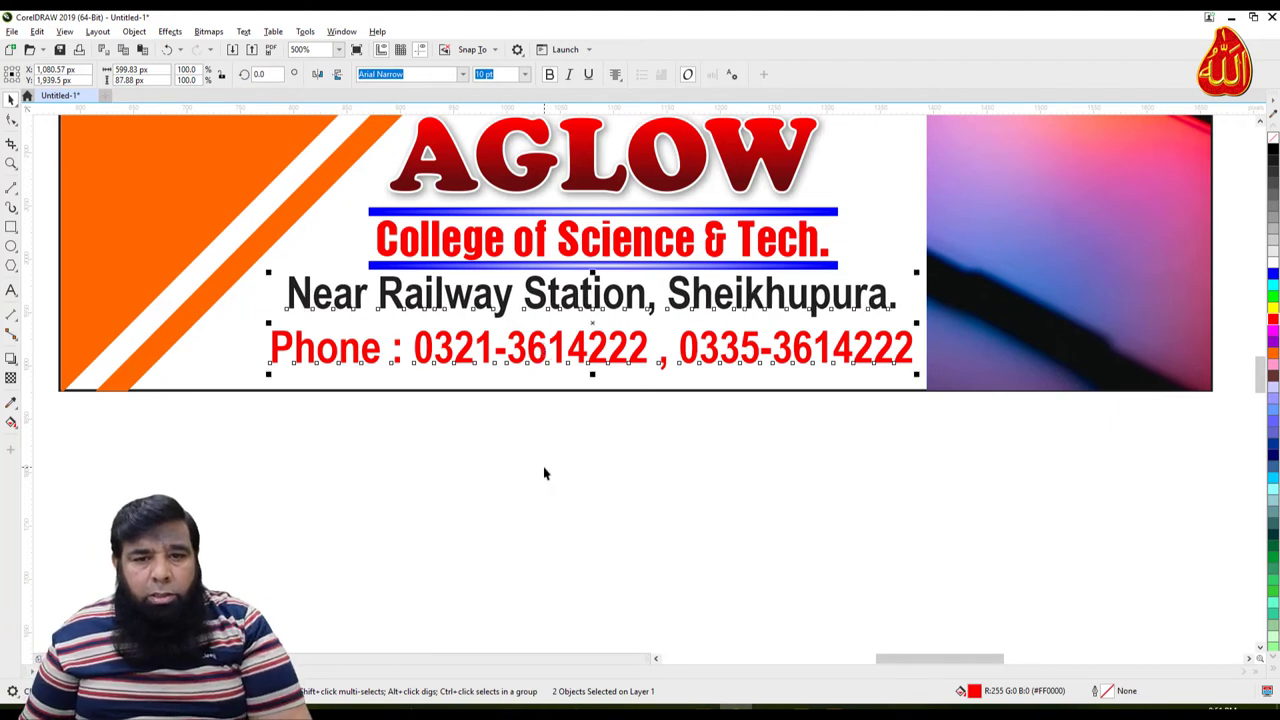
click(545, 473)
click(685, 297)
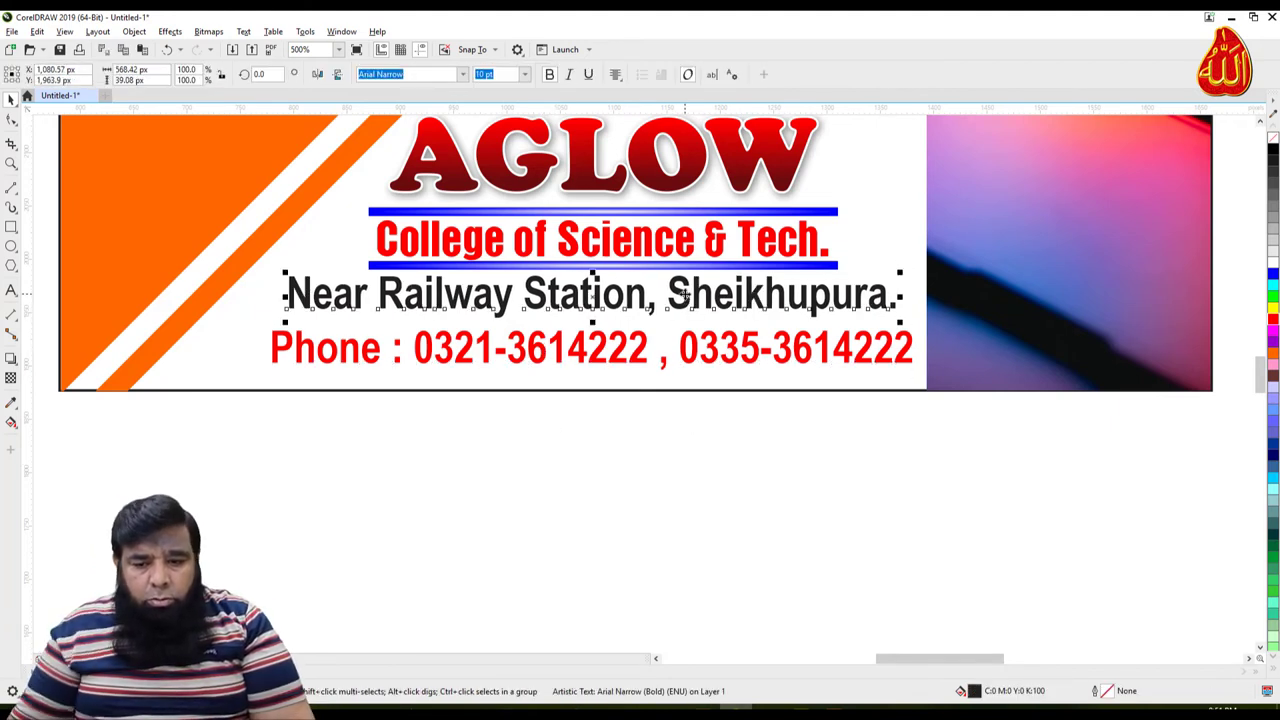
key(Down)
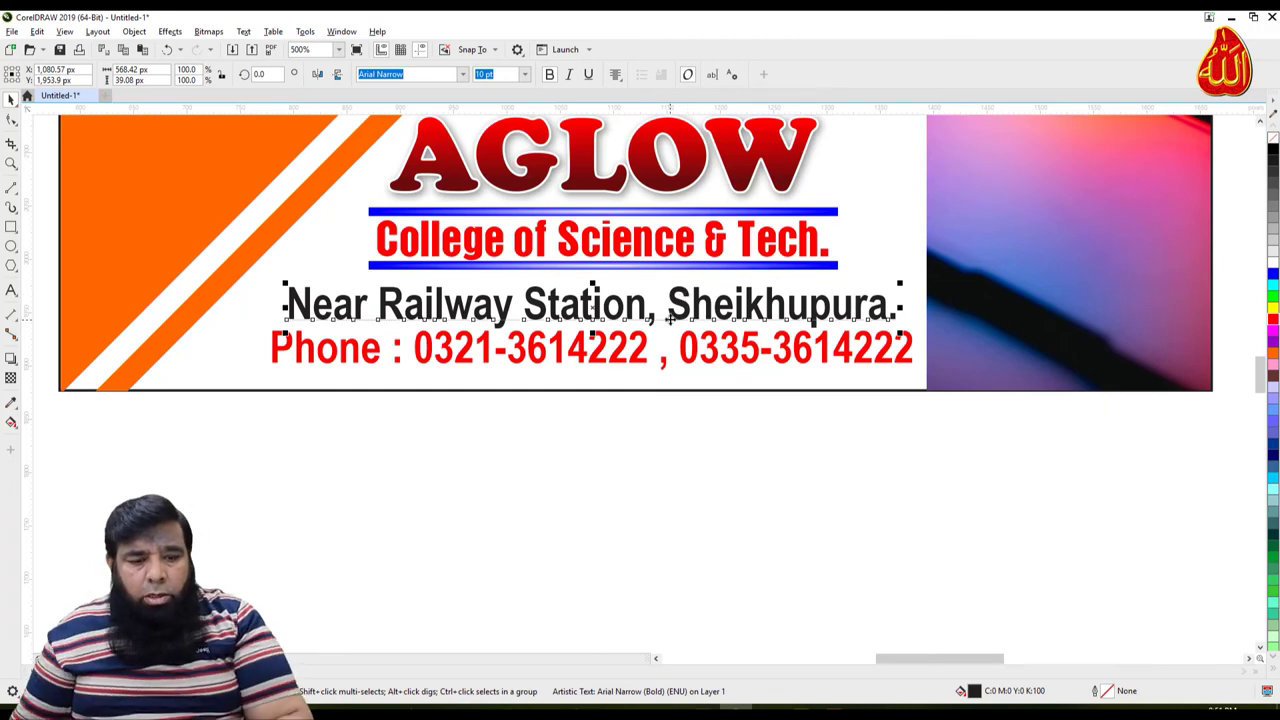
scroll(727, 447, down, 2)
scroll(727, 447, down, 2)
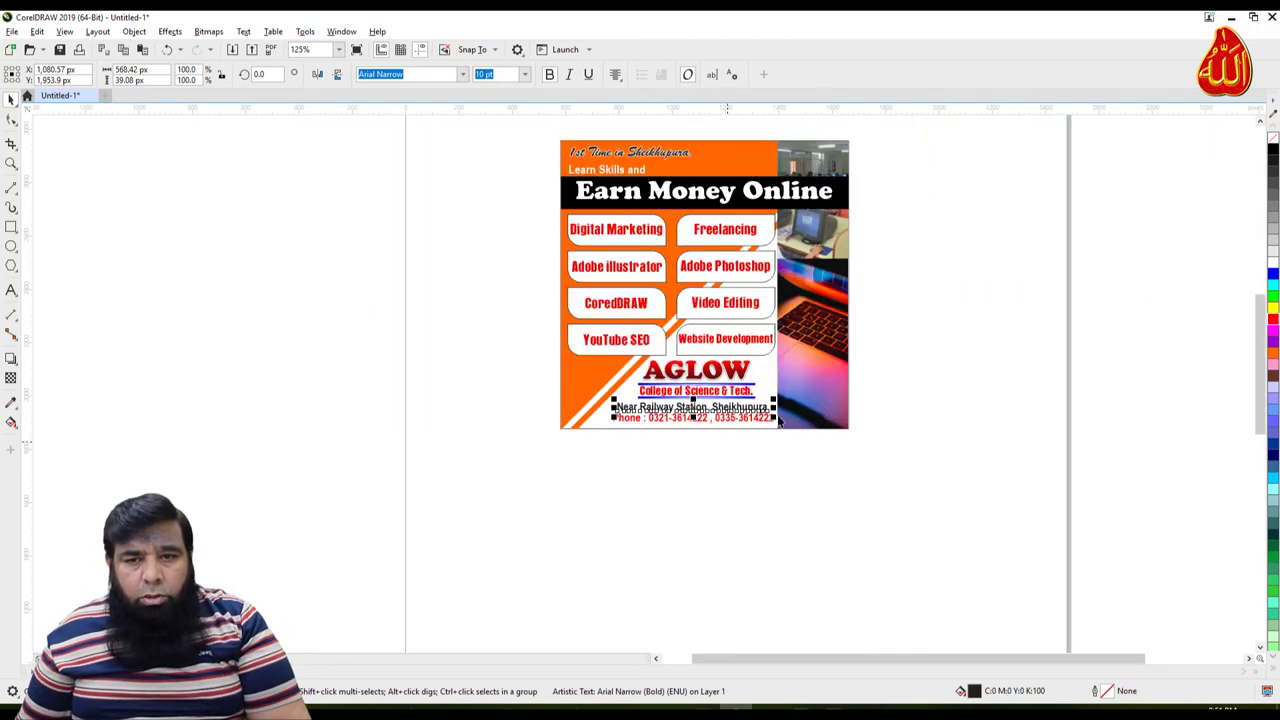
scroll(1210, 170, up, 2)
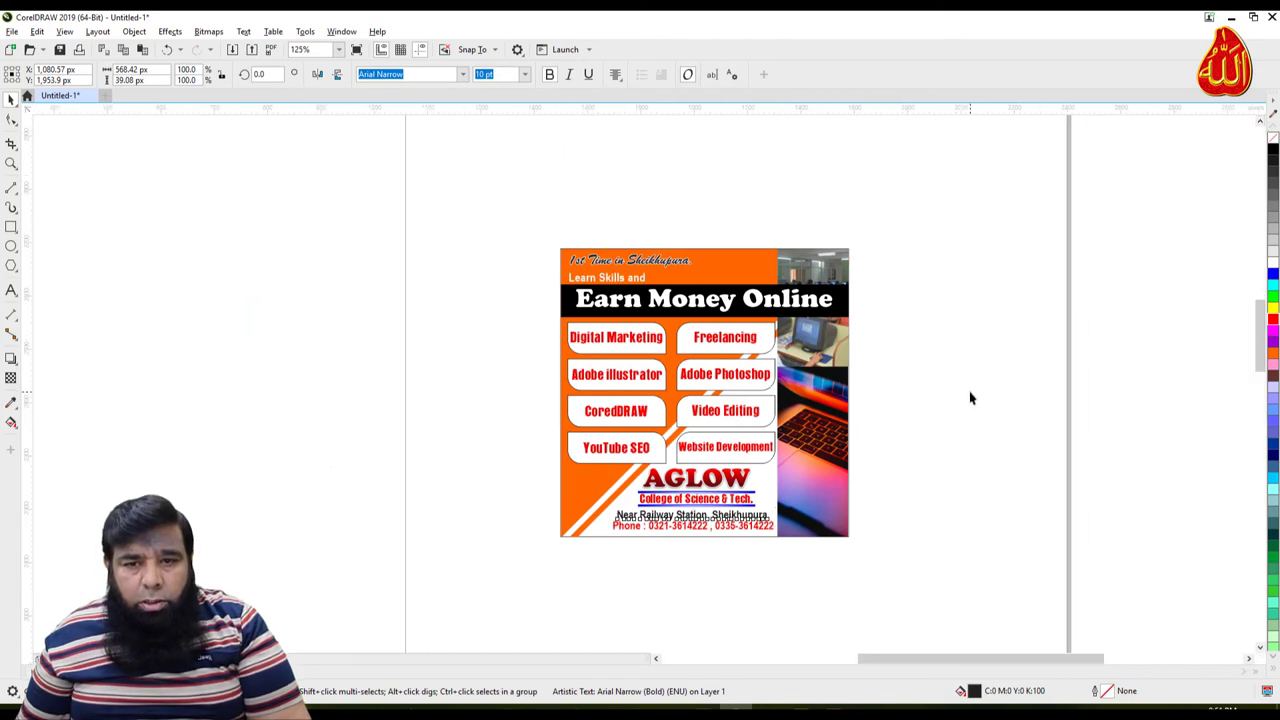
scroll(971, 400, up, 1)
scroll(971, 563, down, 2)
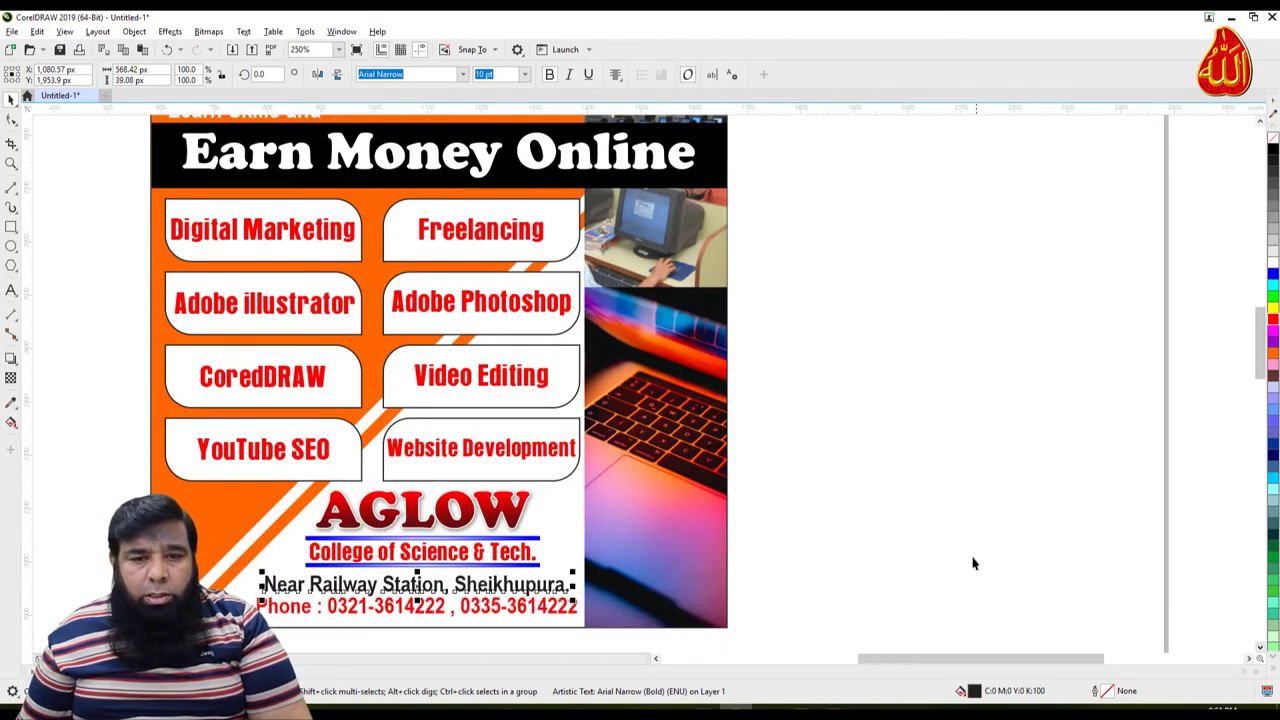
scroll(972, 563, down, 1)
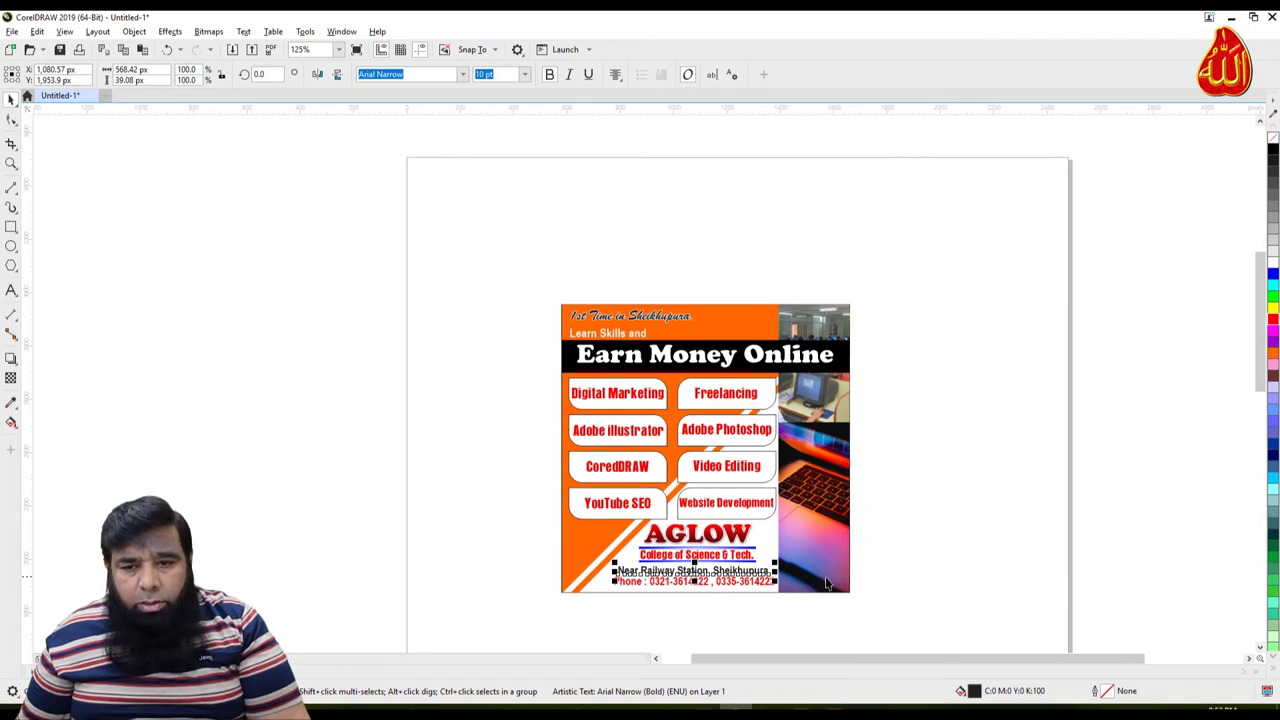
Import aglow mono color.jpg with Ctrl+I and place the logo beside the flyer.
click(885, 598)
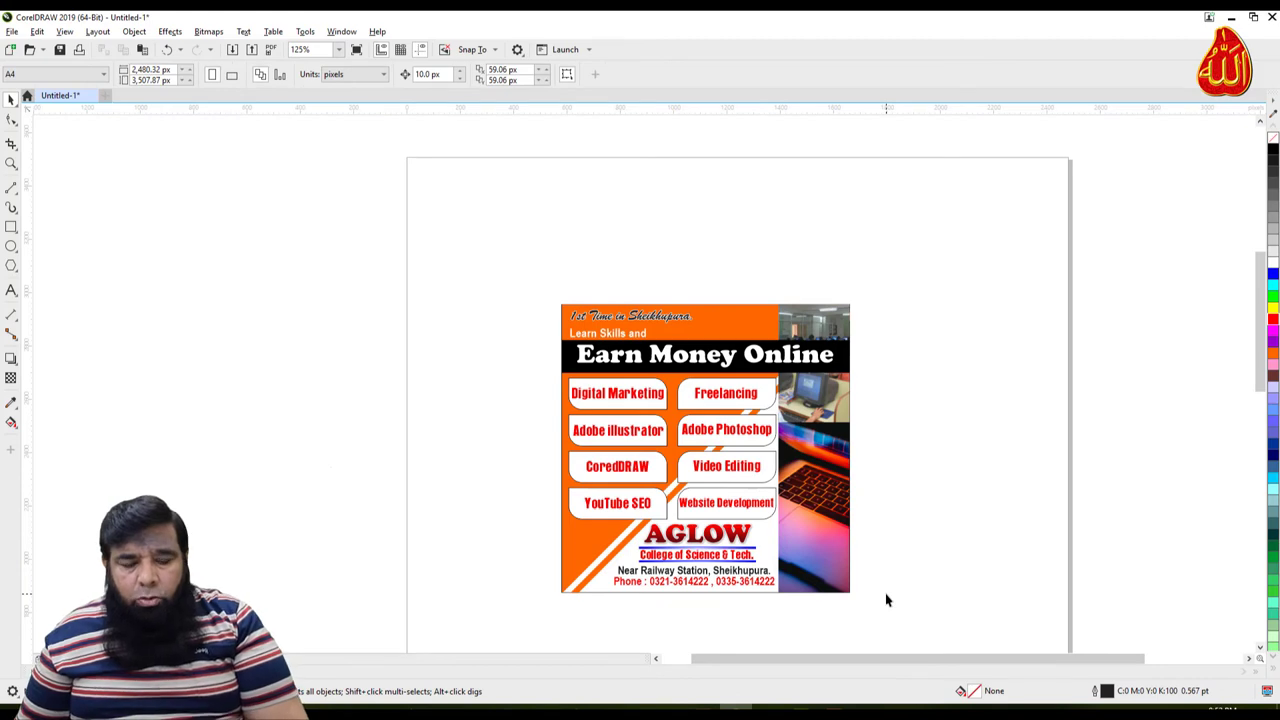
key(ctrl+i)
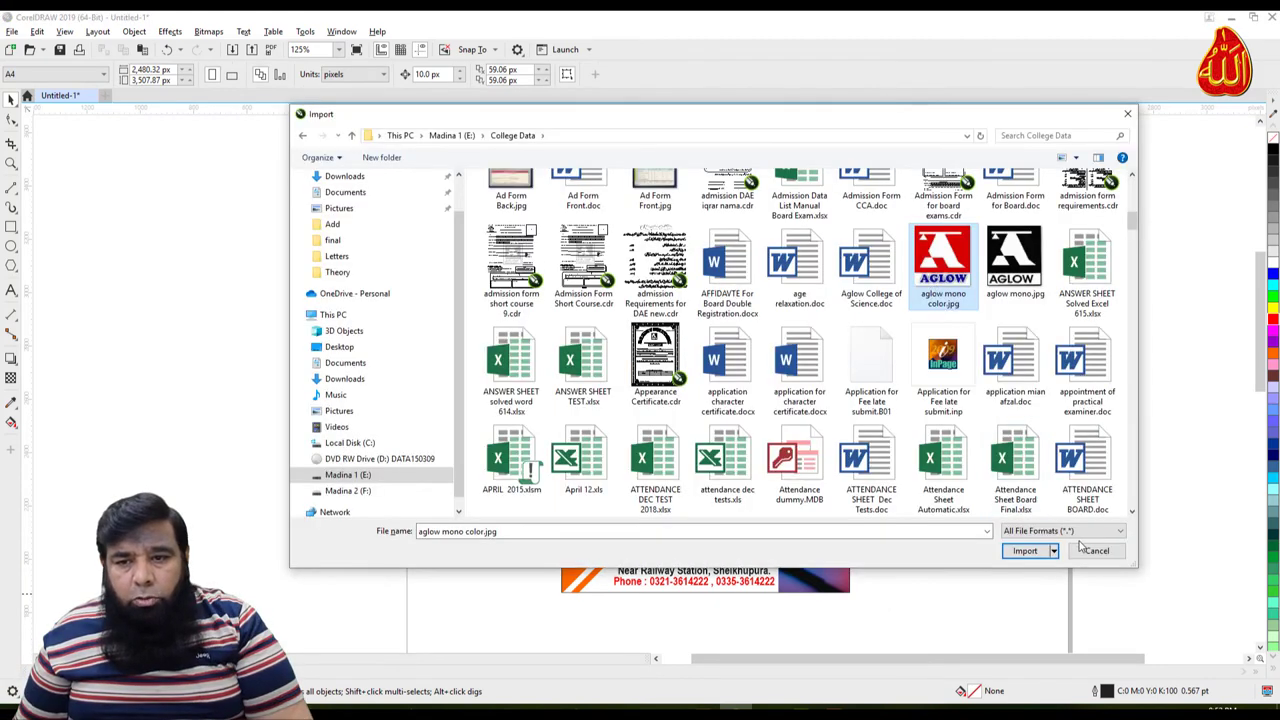
click(1020, 553)
drag(978, 416, 982, 486)
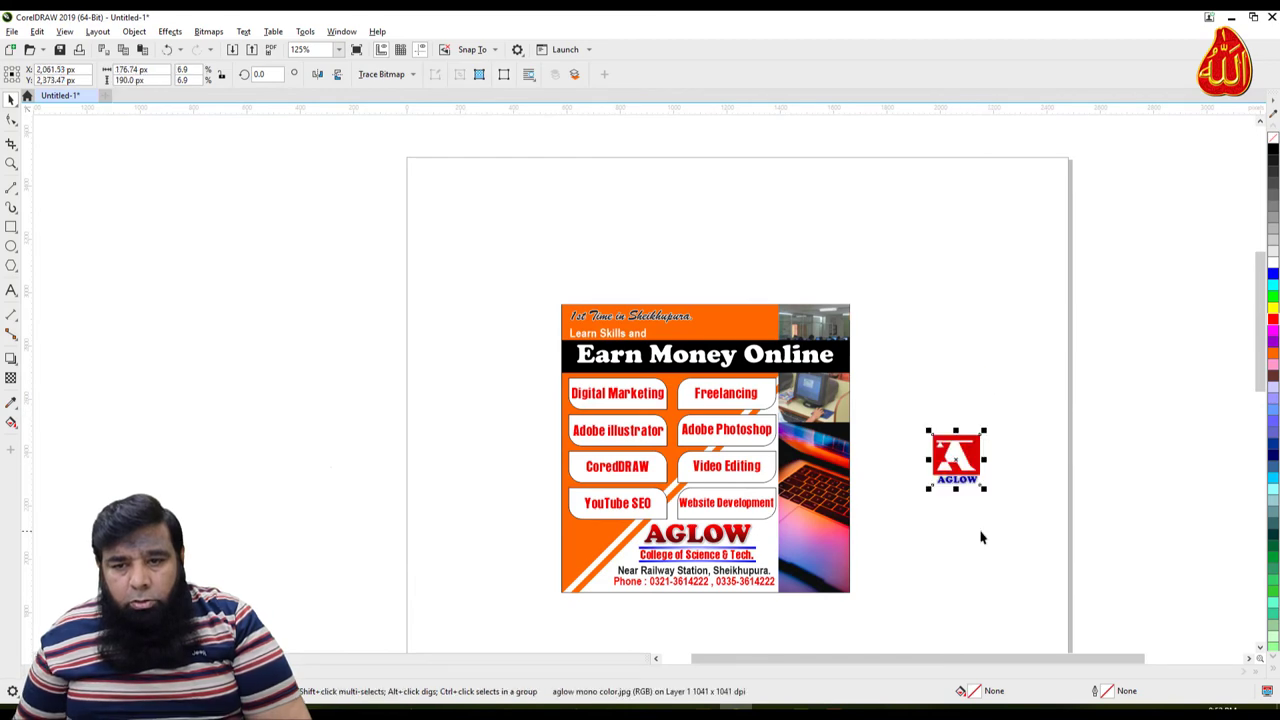
scroll(980, 537, up, 2)
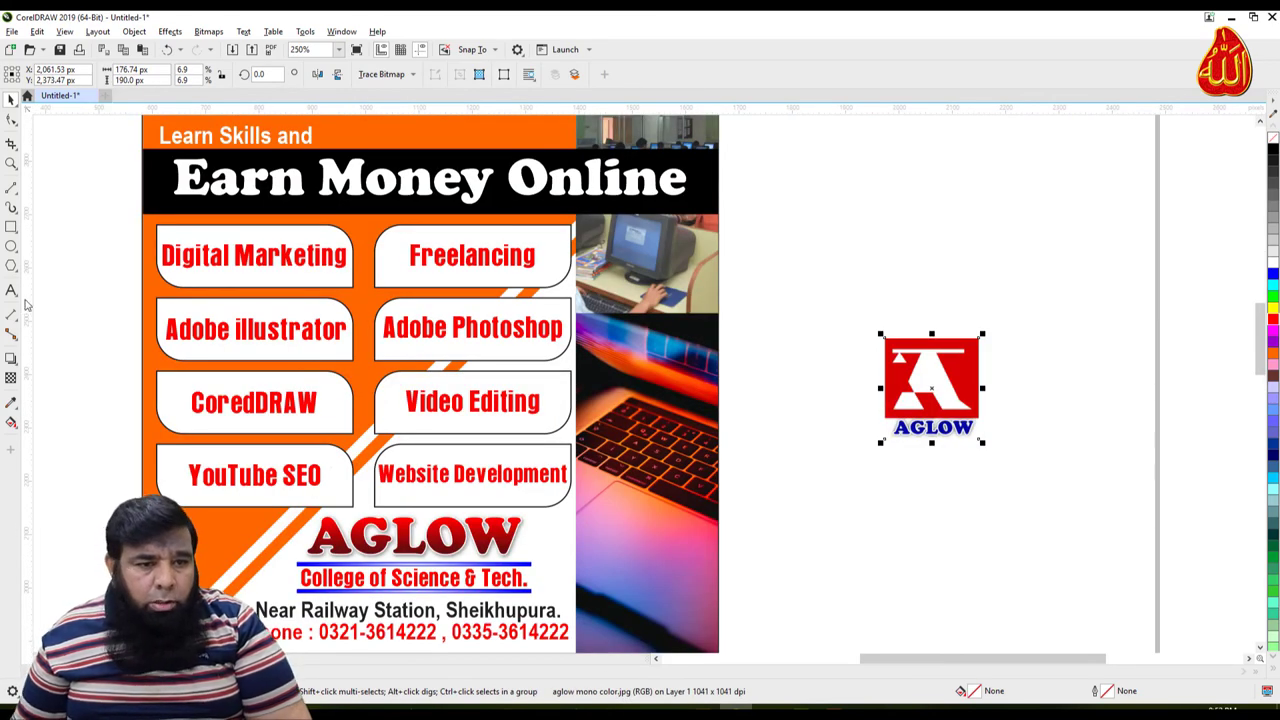
Draw a white-filled square frame with a 1.0 pt outline below the logo.
click(13, 229)
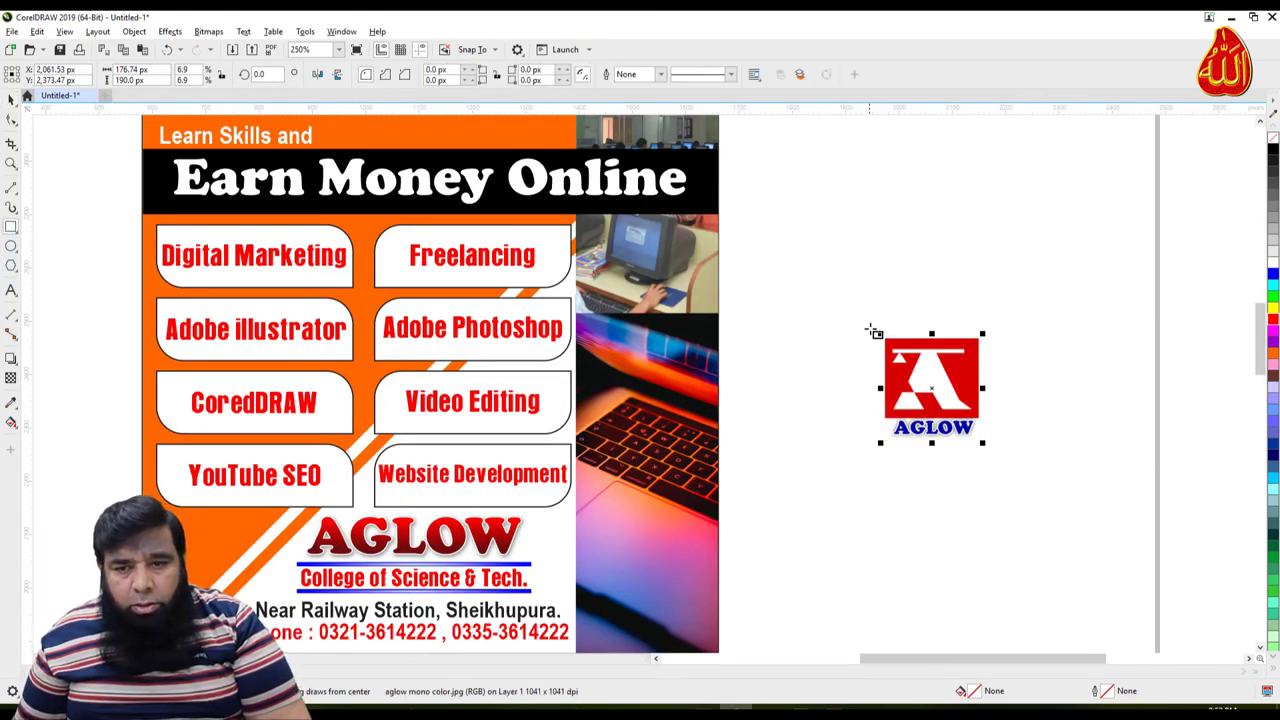
drag(884, 460, 980, 567)
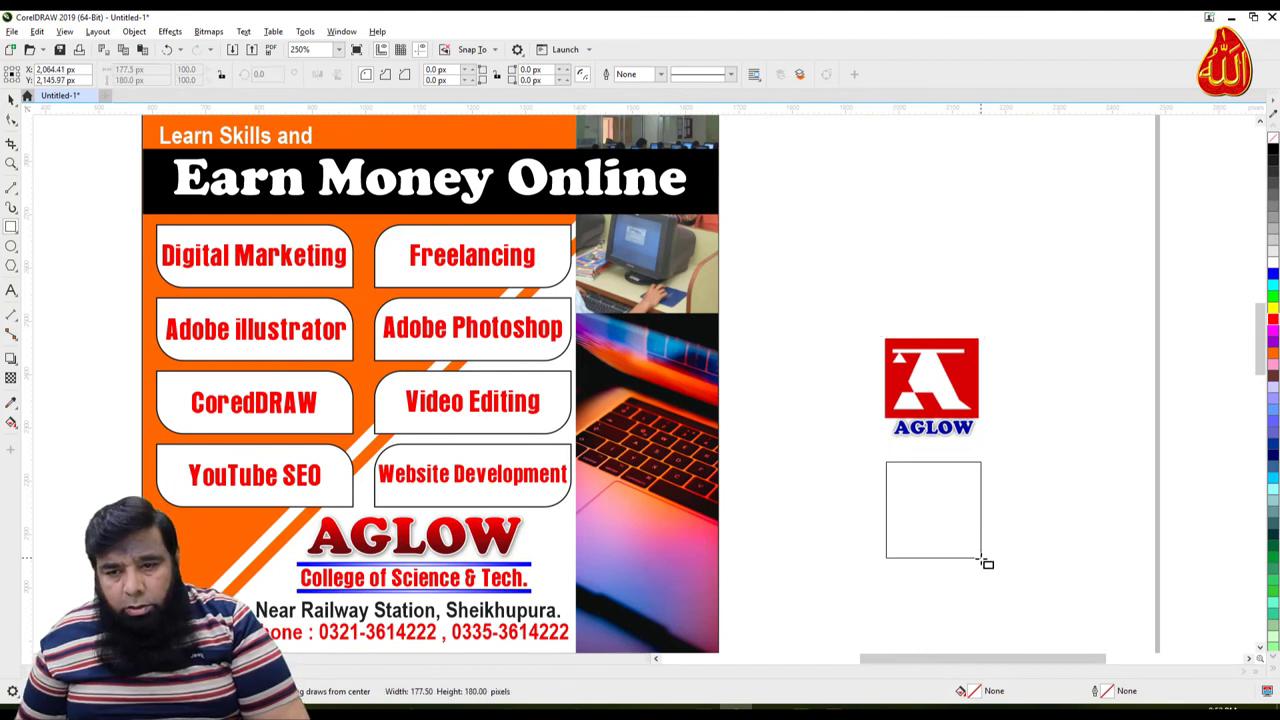
click(1272, 264)
click(661, 74)
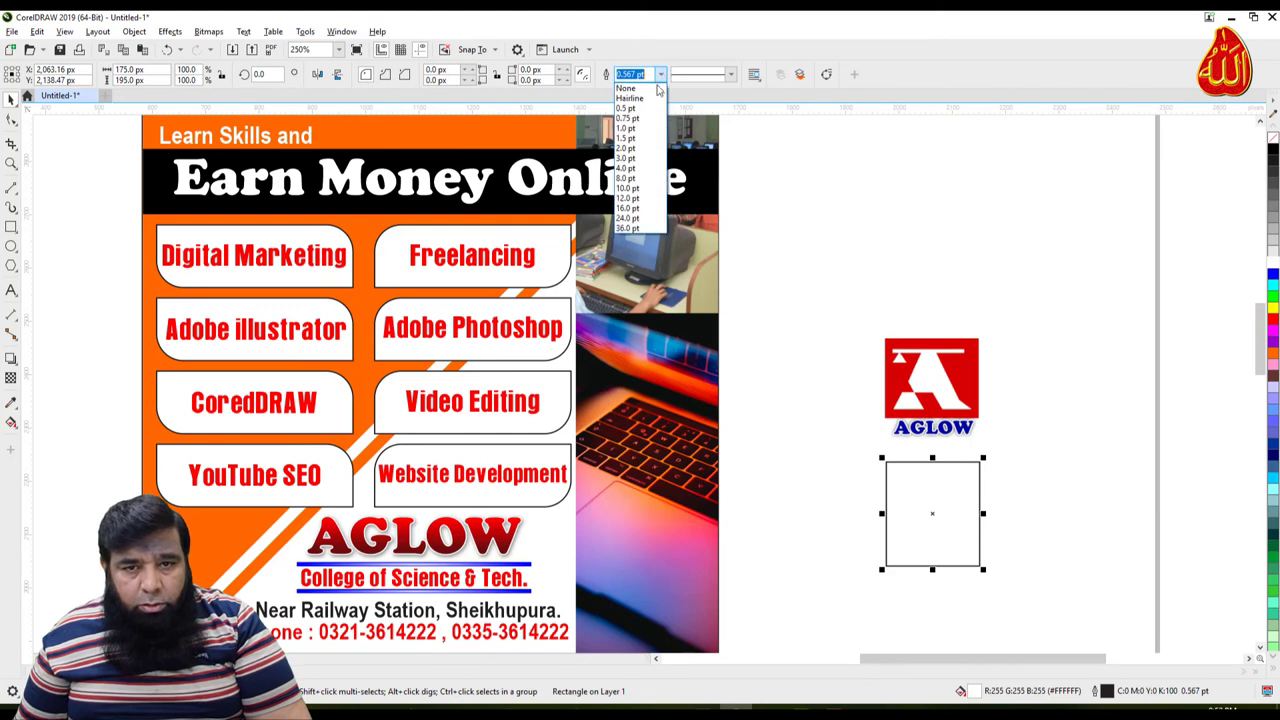
click(640, 137)
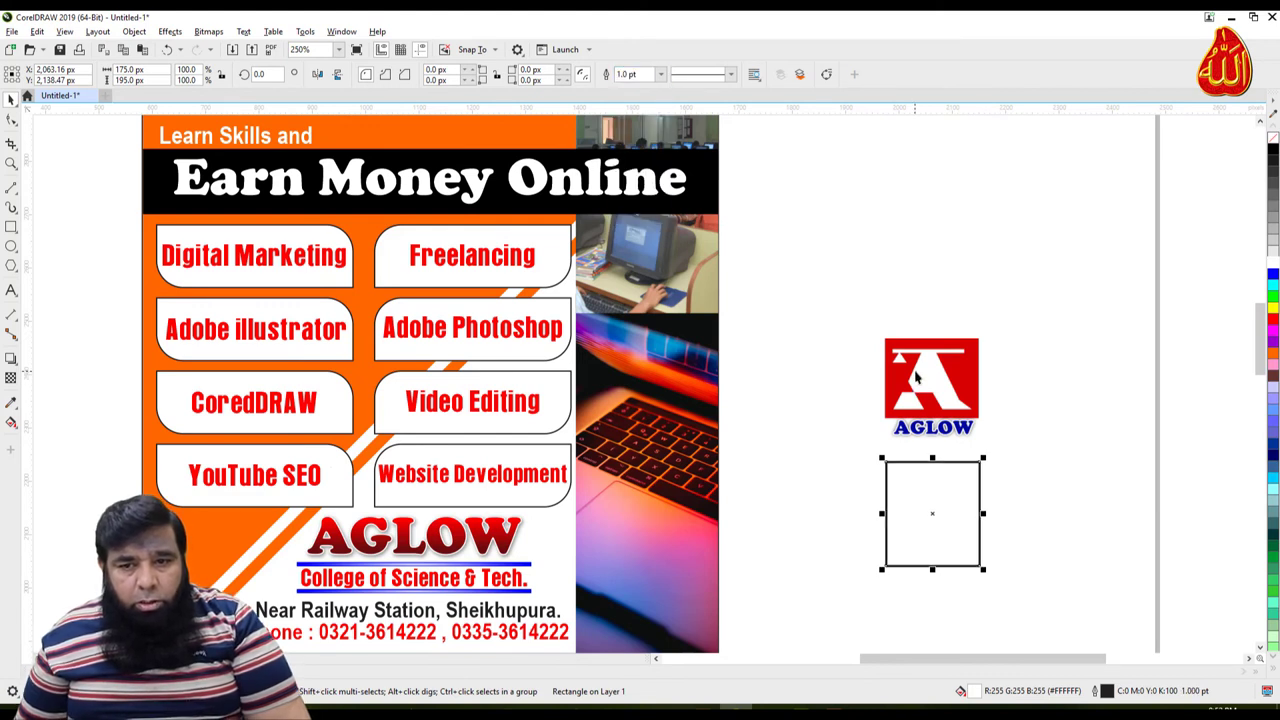
Bring the logo in front of the rectangle, centre it inside, and group both together.
drag(916, 376, 918, 501)
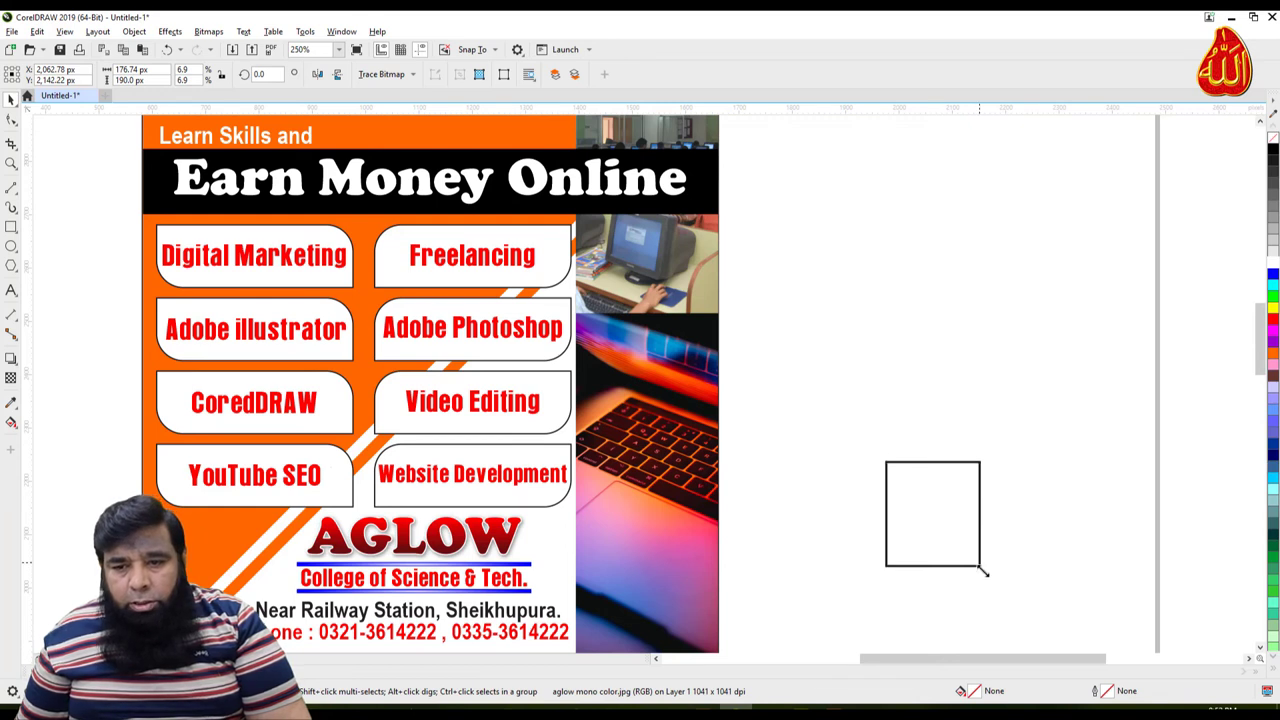
drag(983, 570, 986, 572)
drag(943, 466, 985, 483)
click(905, 512)
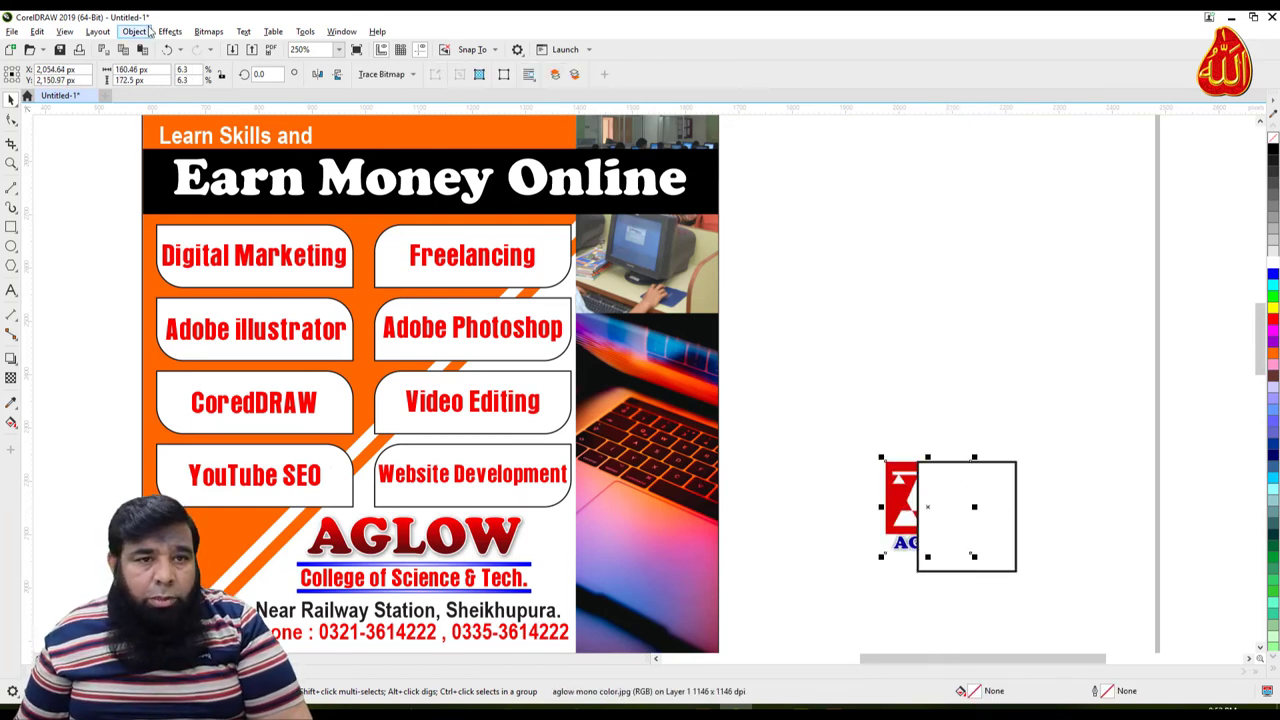
click(149, 31)
mouse_move(149, 243)
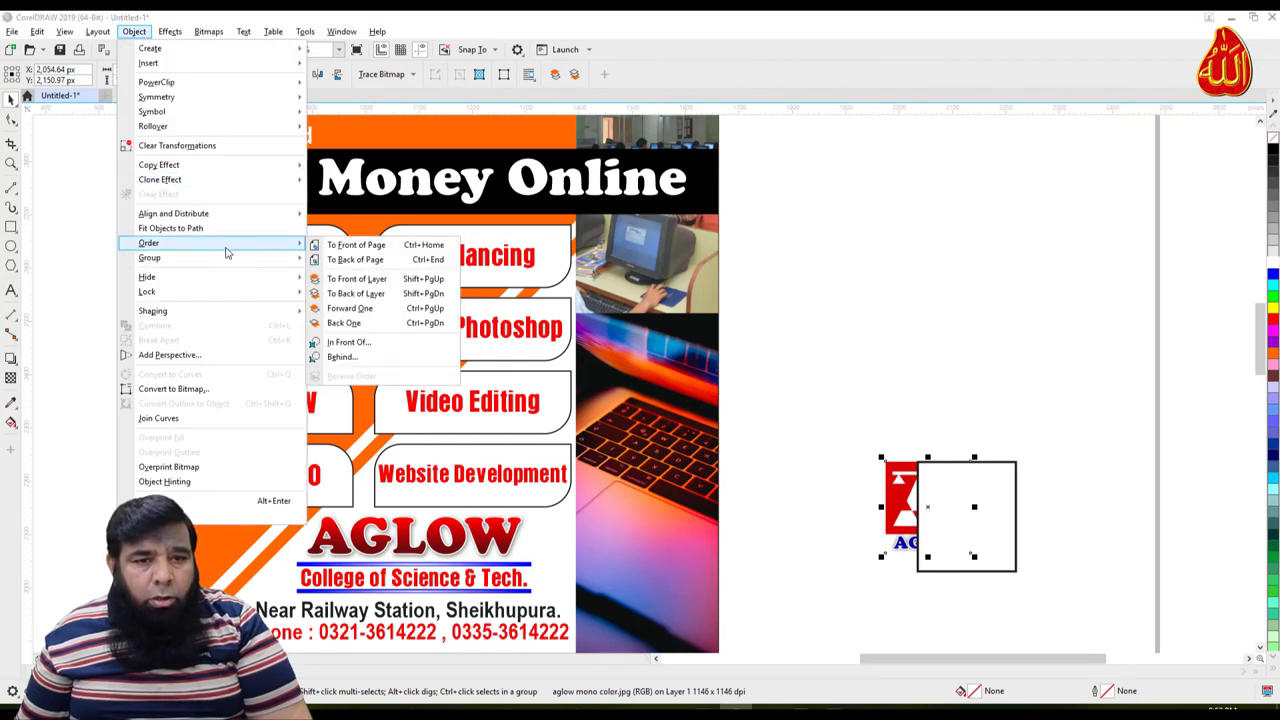
click(347, 245)
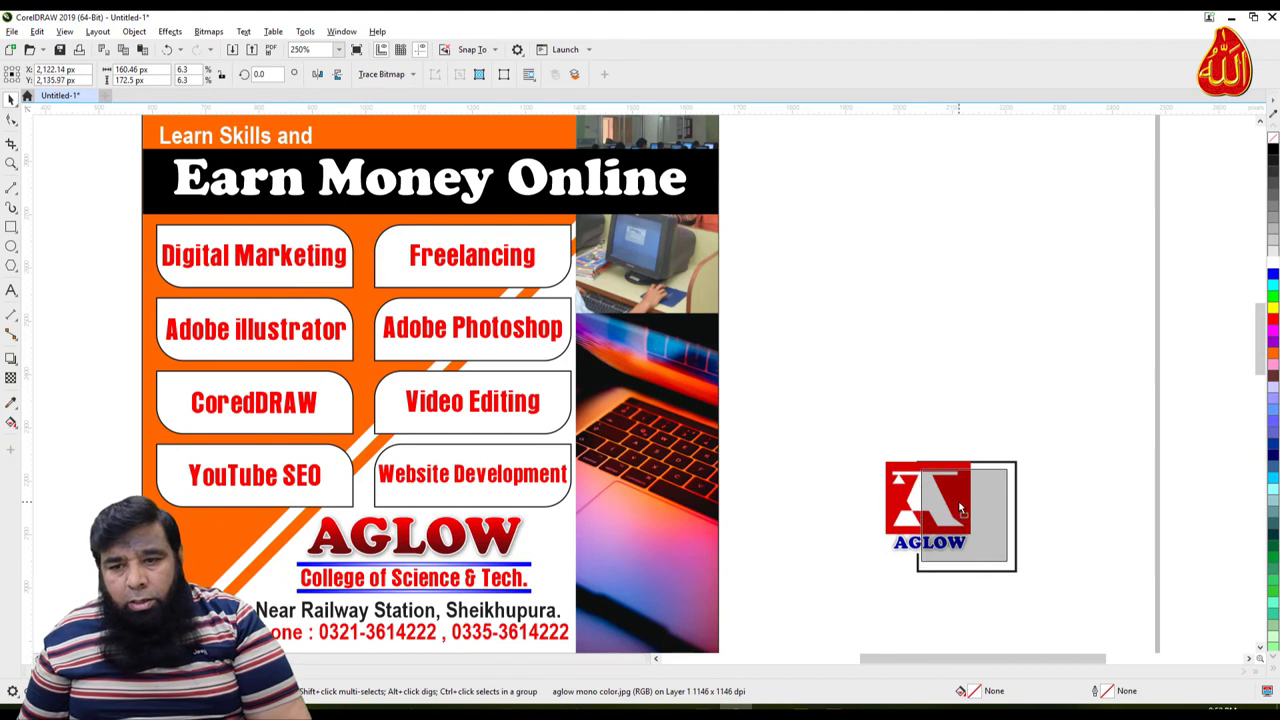
drag(922, 493, 957, 499)
drag(1036, 593, 1056, 606)
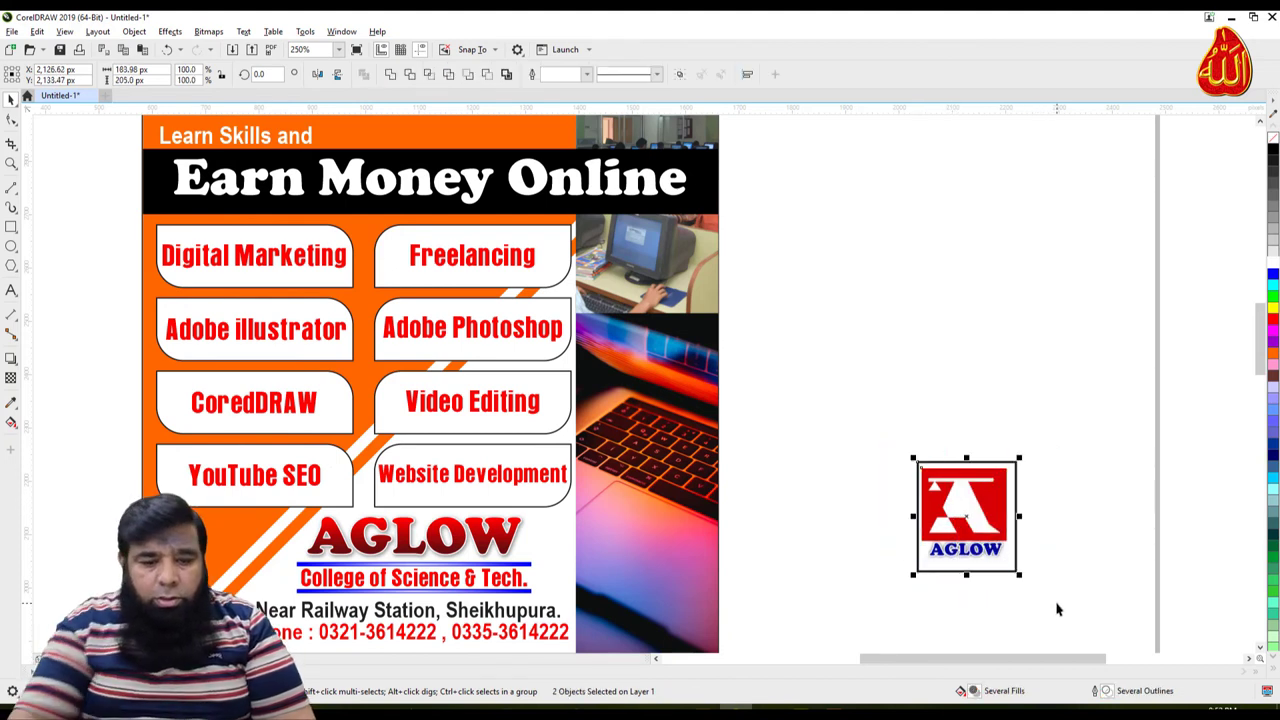
key(e)
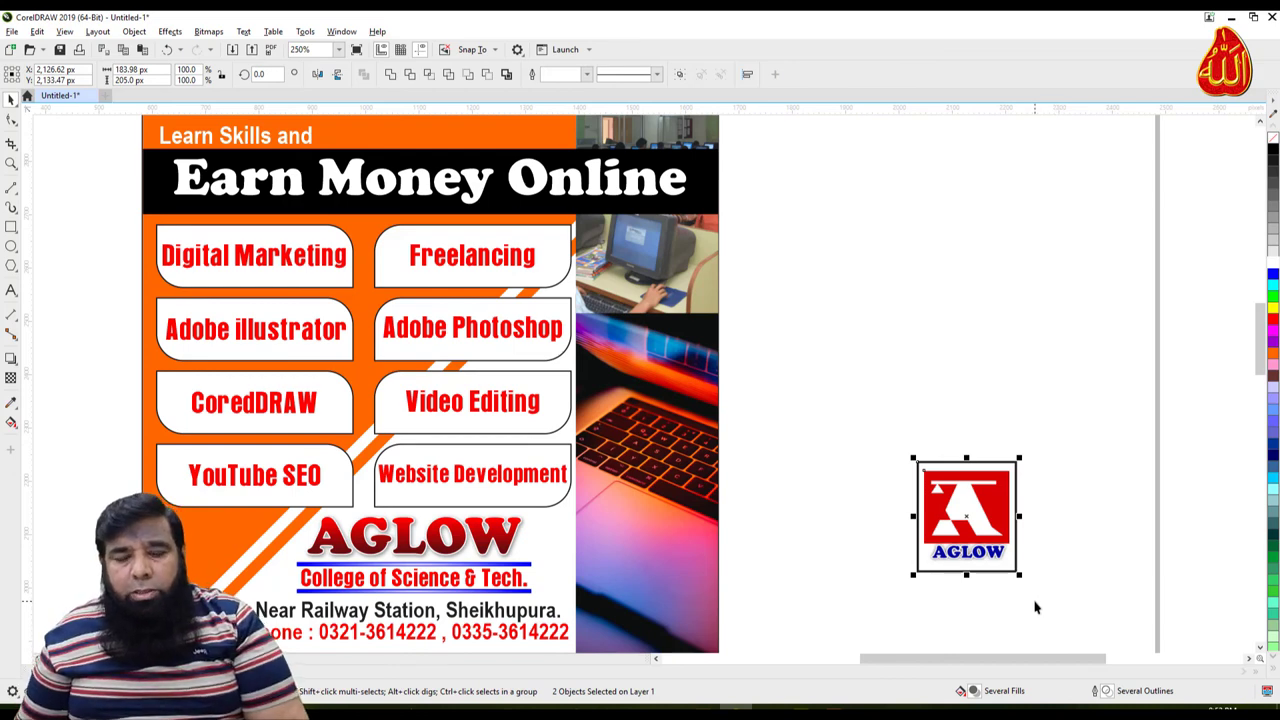
key(ctrl+g)
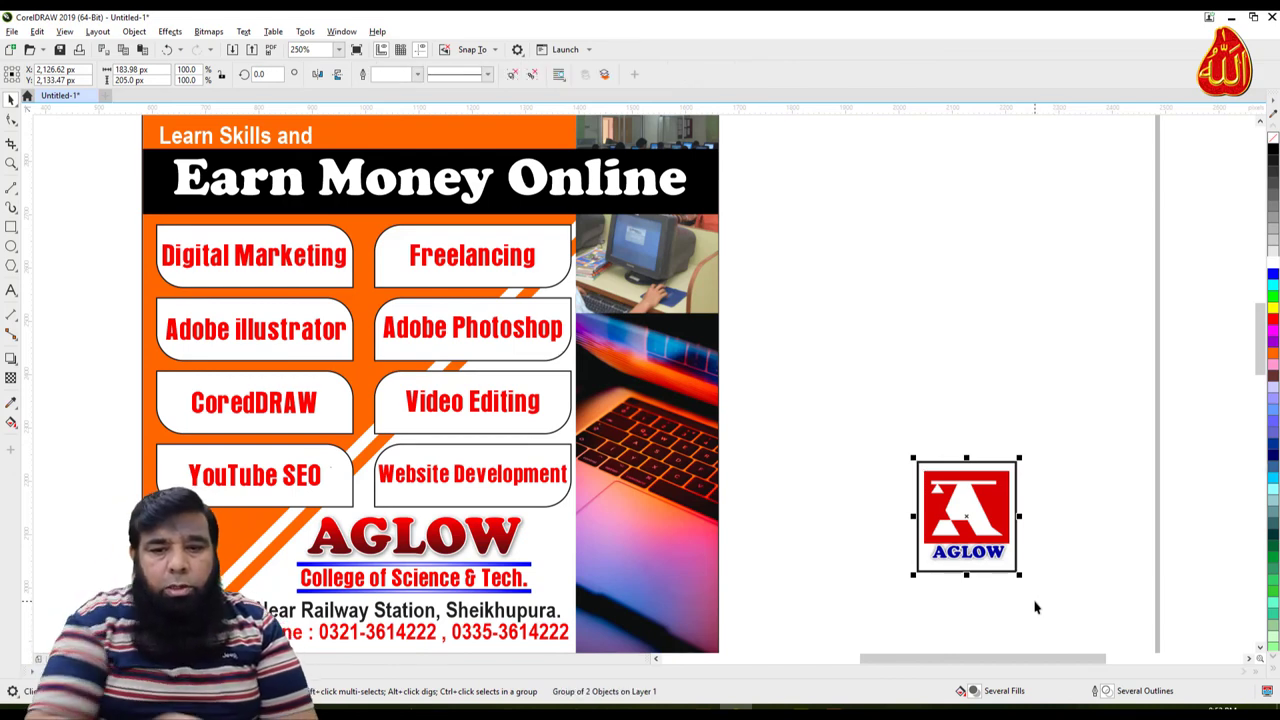
scroll(1005, 602, down, 2)
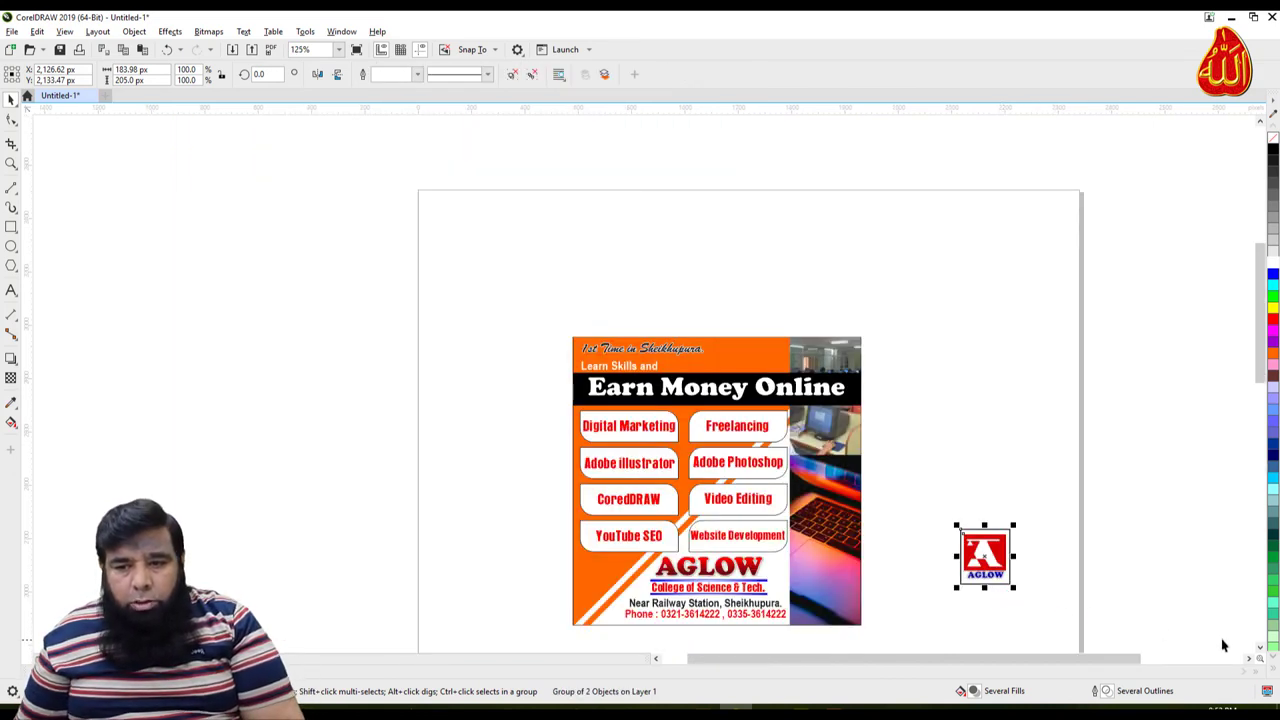
Move the framed logo onto the poster, scale it to about 73.7%, and set it in the laptop photo's lower corner.
drag(983, 567, 823, 600)
scroll(872, 624, up, 2)
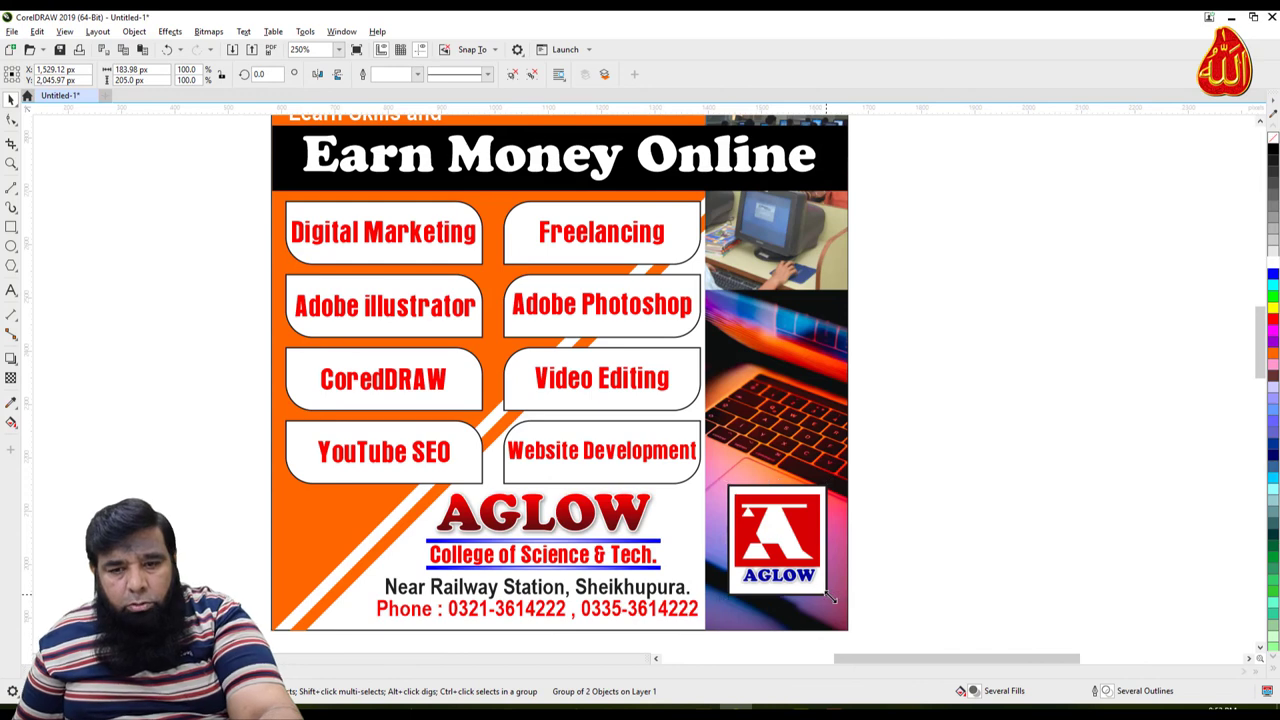
mouse_move(828, 596)
mouse_down()
mouse_move(817, 583)
mouse_move(360, 541)
mouse_up()
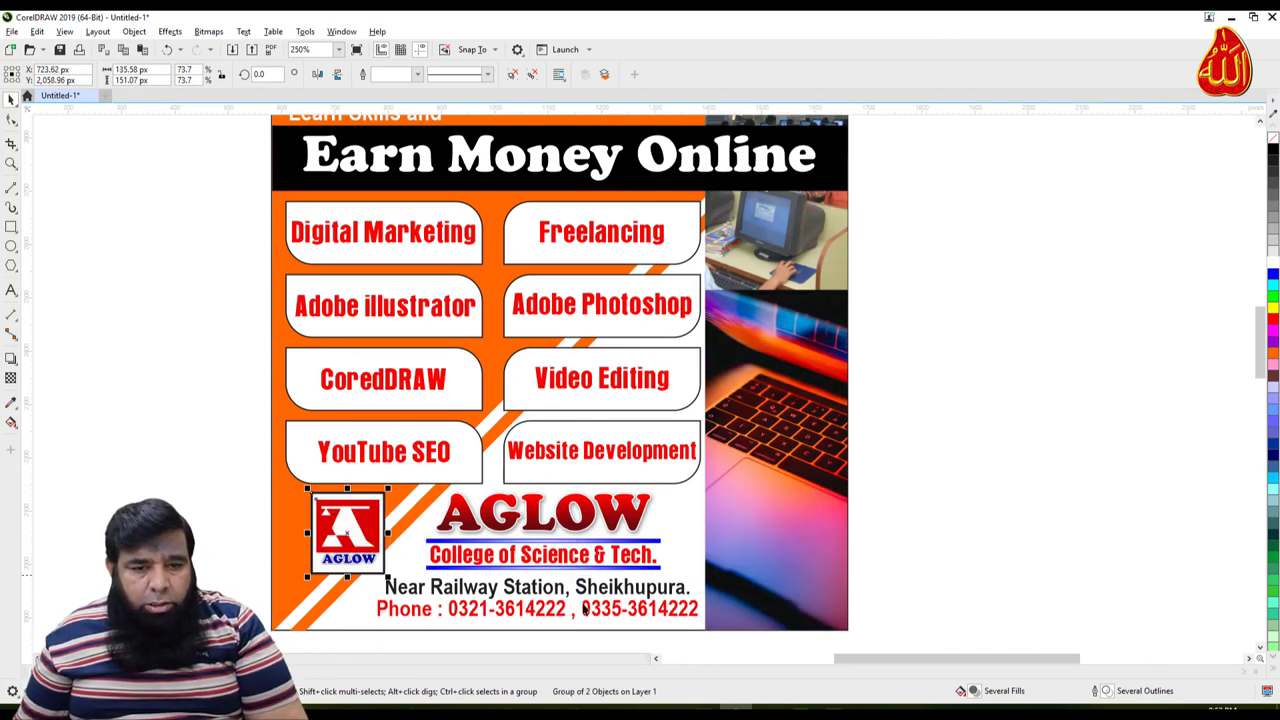
drag(358, 546, 341, 542)
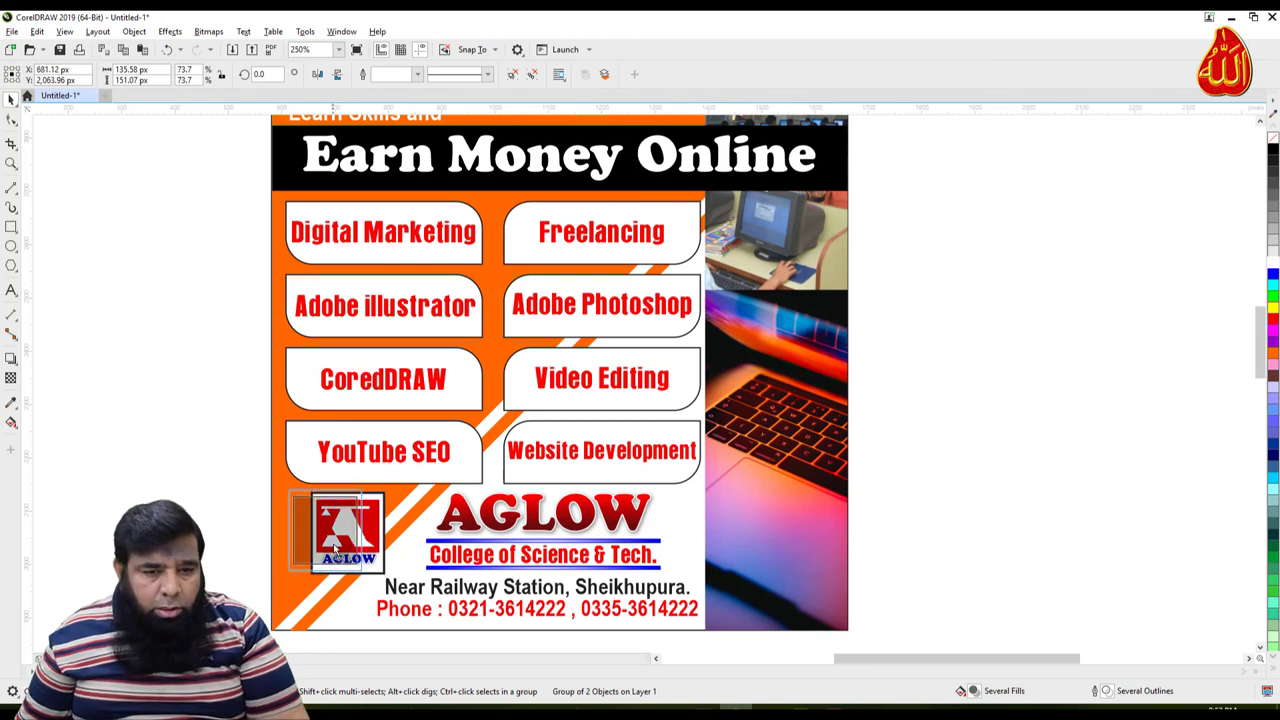
scroll(762, 596, down, 1)
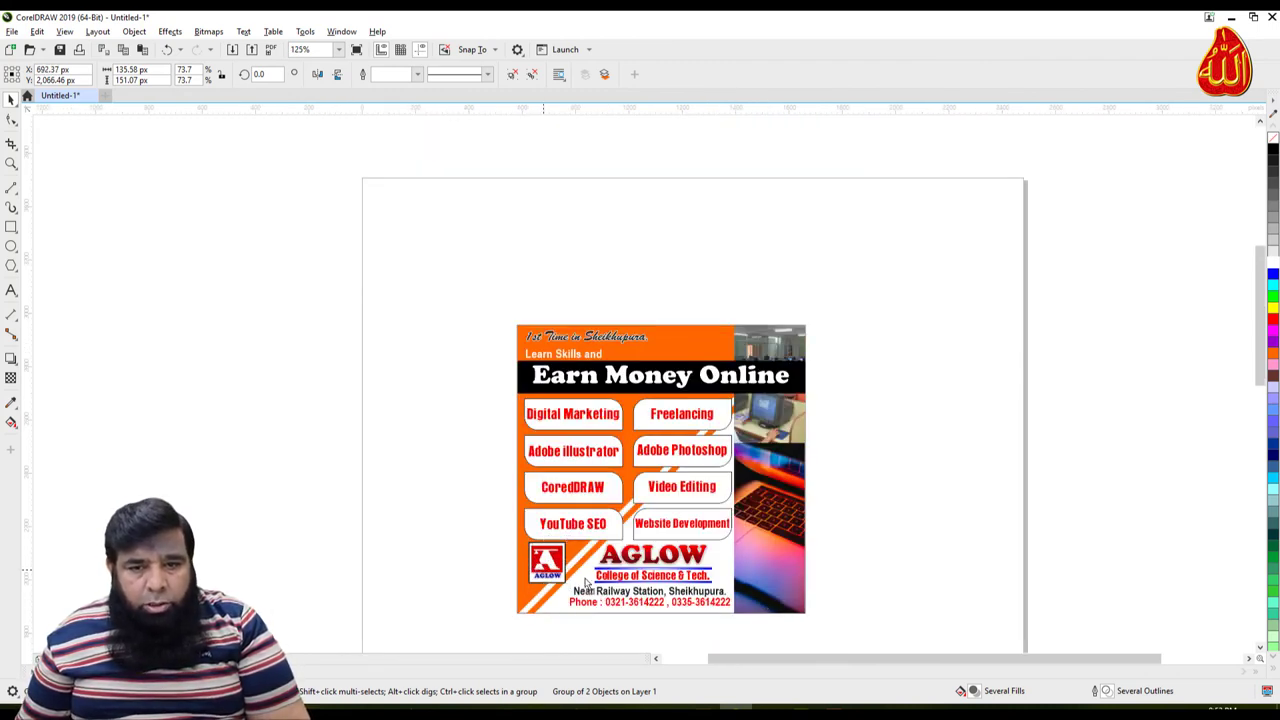
mouse_move(586, 583)
mouse_down()
mouse_move(809, 378)
mouse_move(777, 575)
mouse_up()
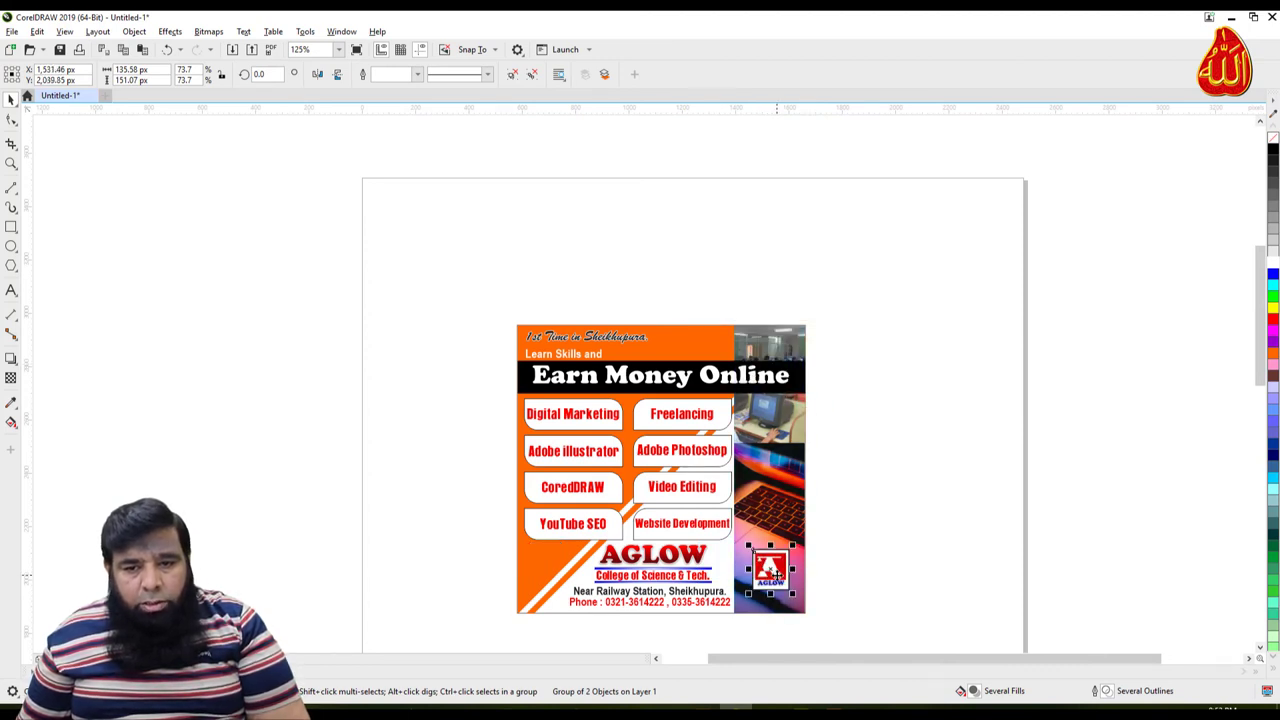
click(922, 615)
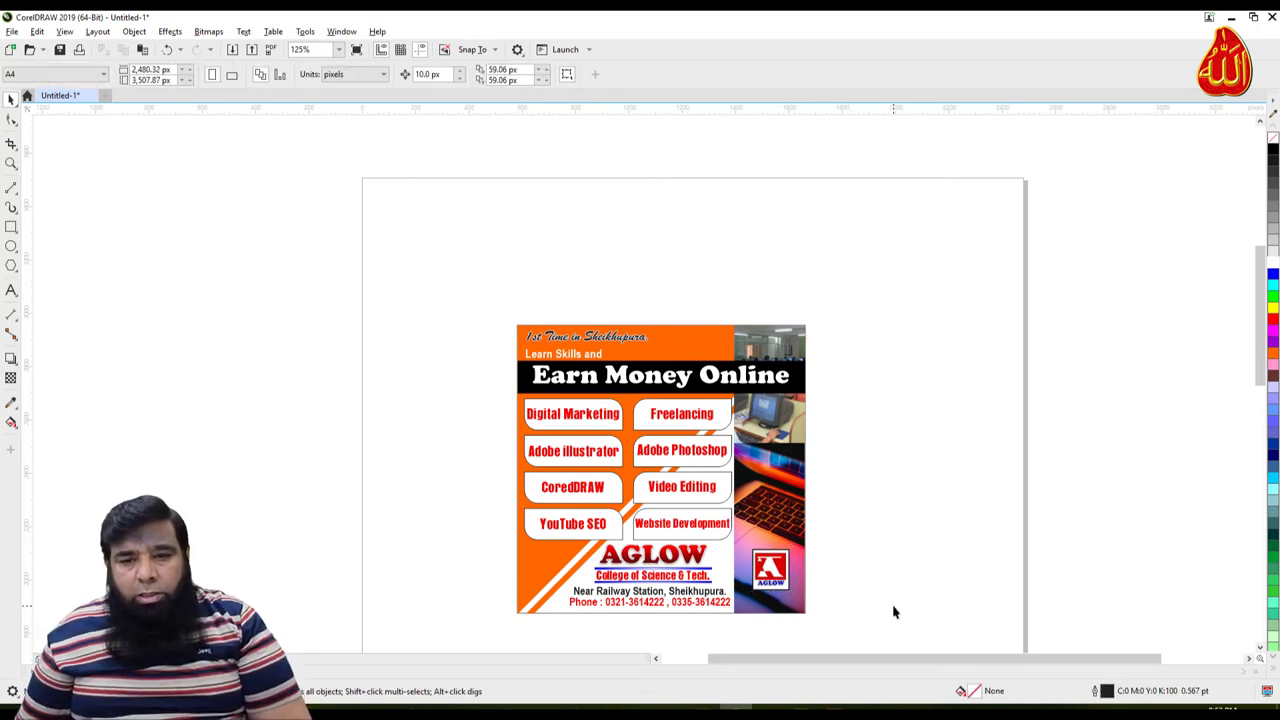
Export the selected poster as JPEG 'my post' using RGB Color (24-bit) colour mode.
mouse_move(451, 278)
mouse_down()
mouse_move(872, 658)
mouse_move(903, 614)
mouse_up()
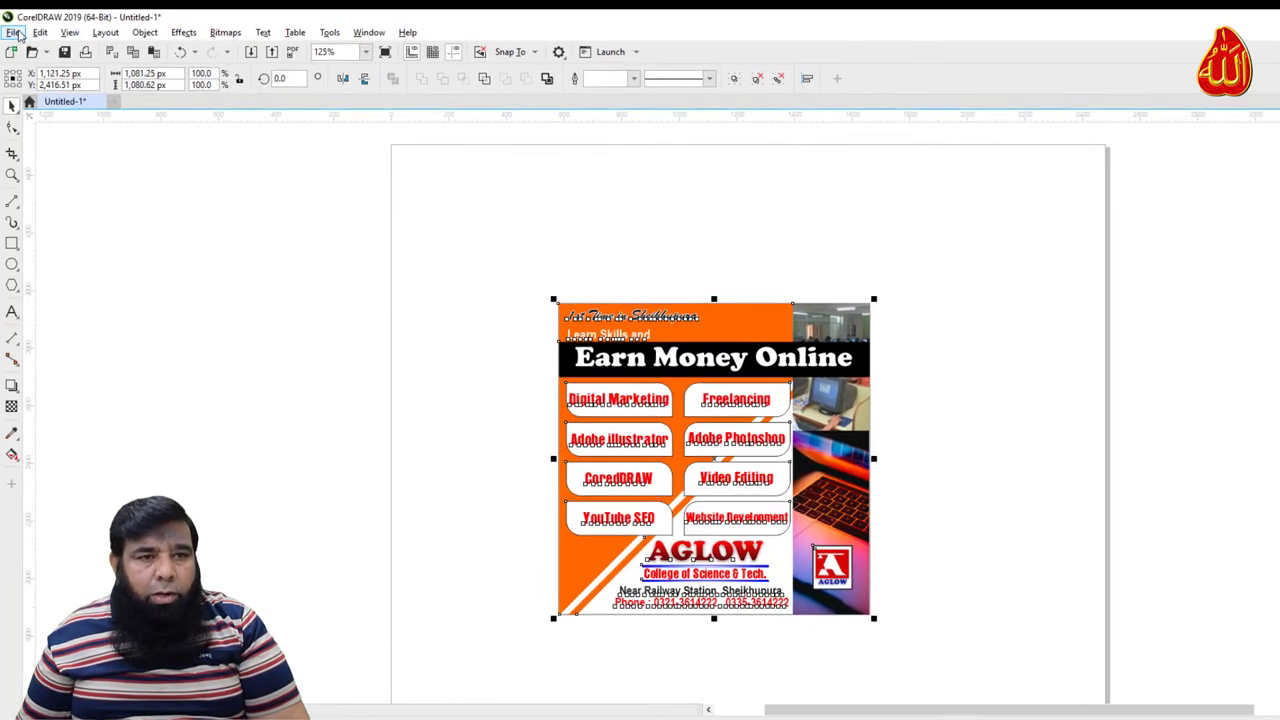
click(13, 33)
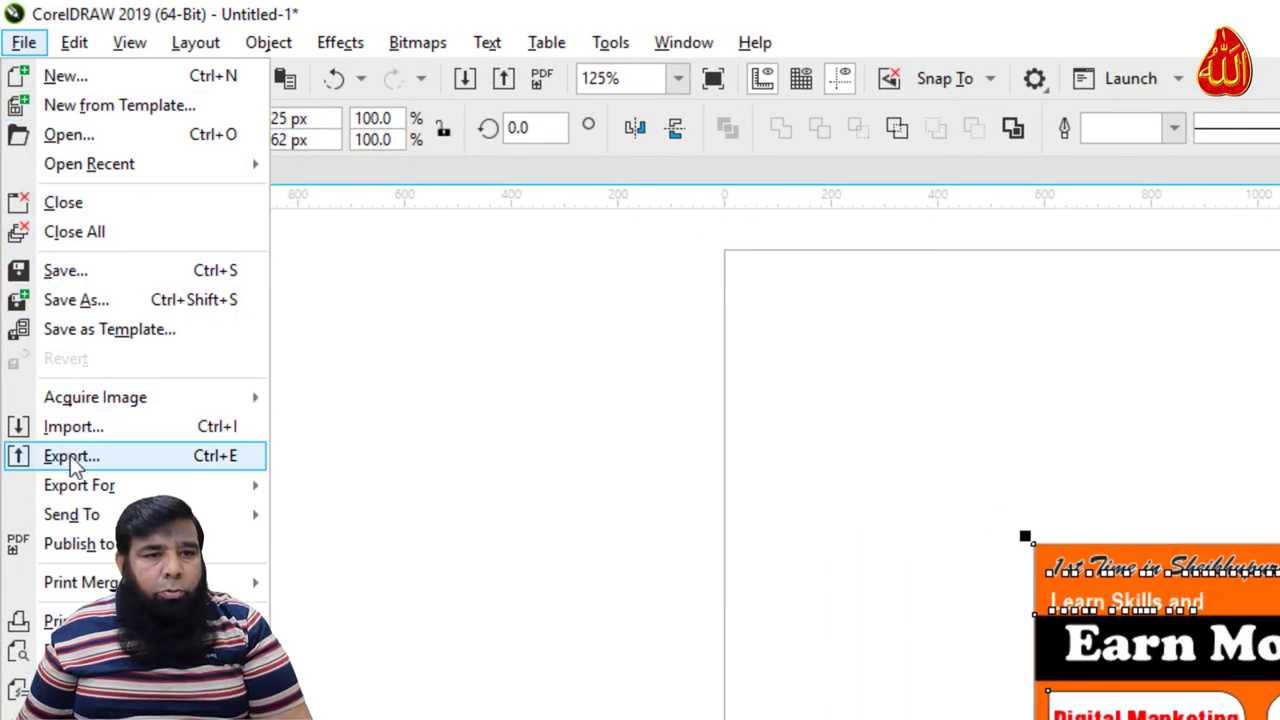
click(70, 456)
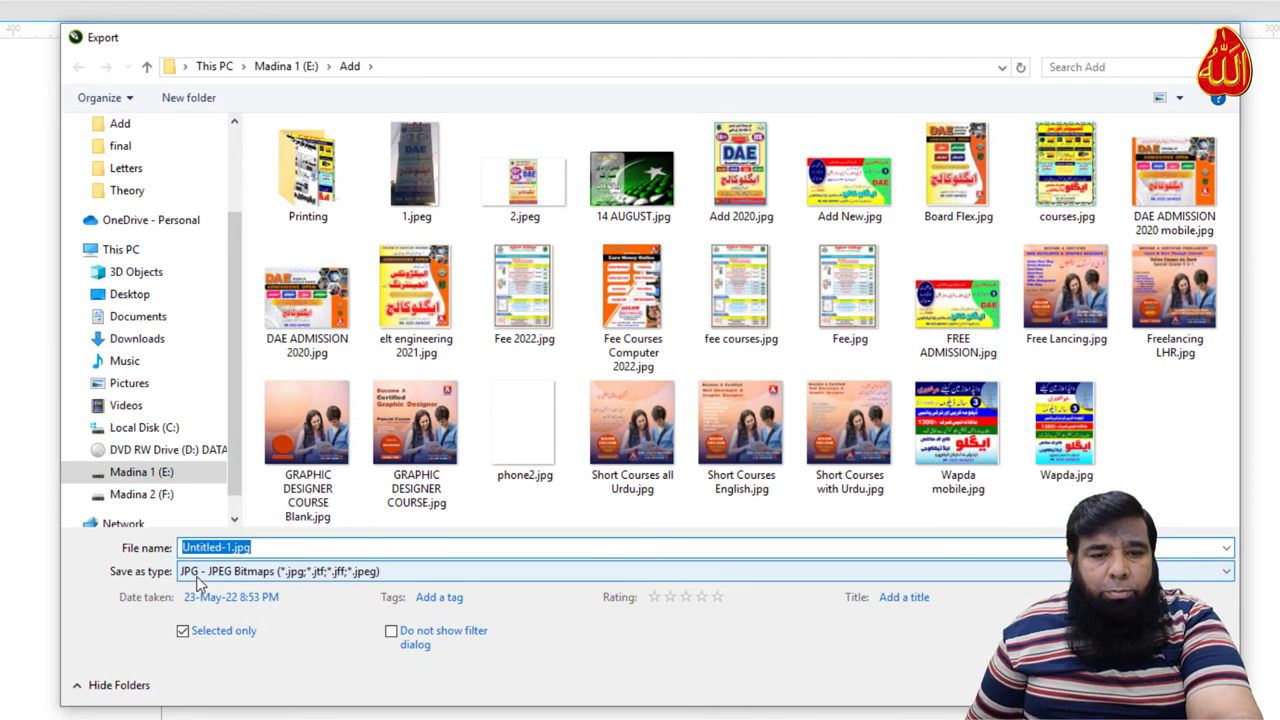
click(238, 576)
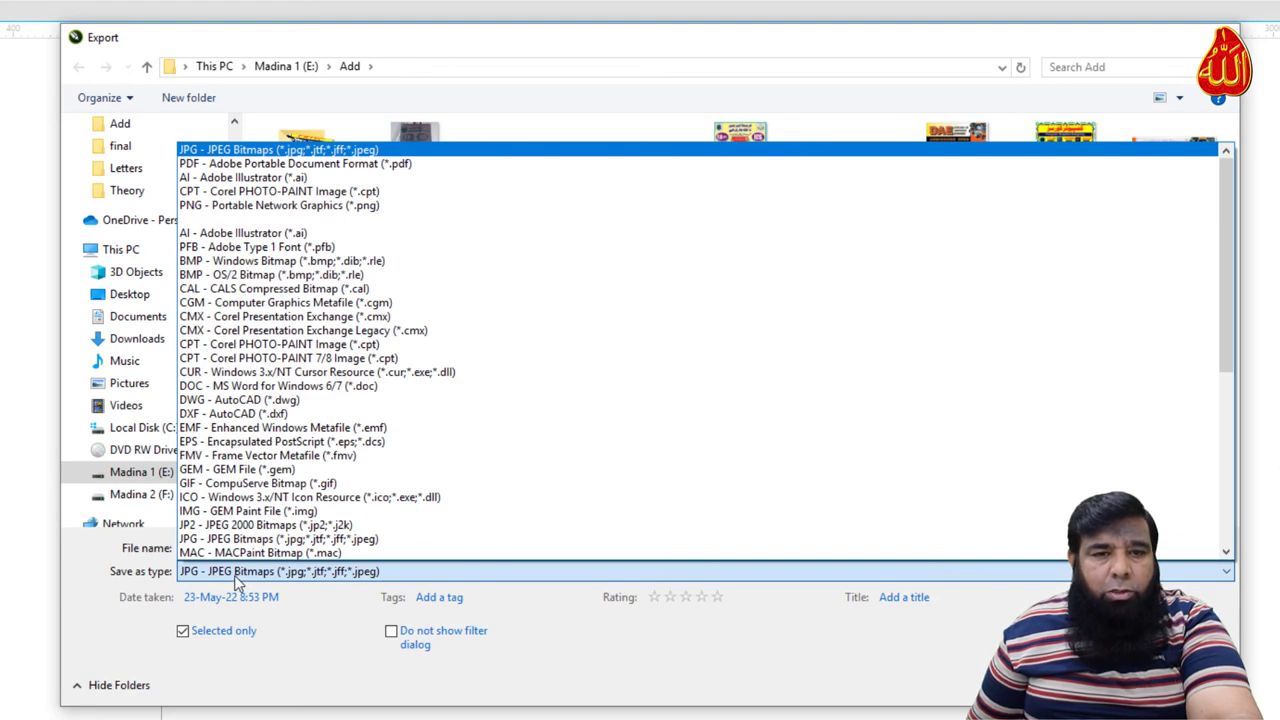
click(234, 575)
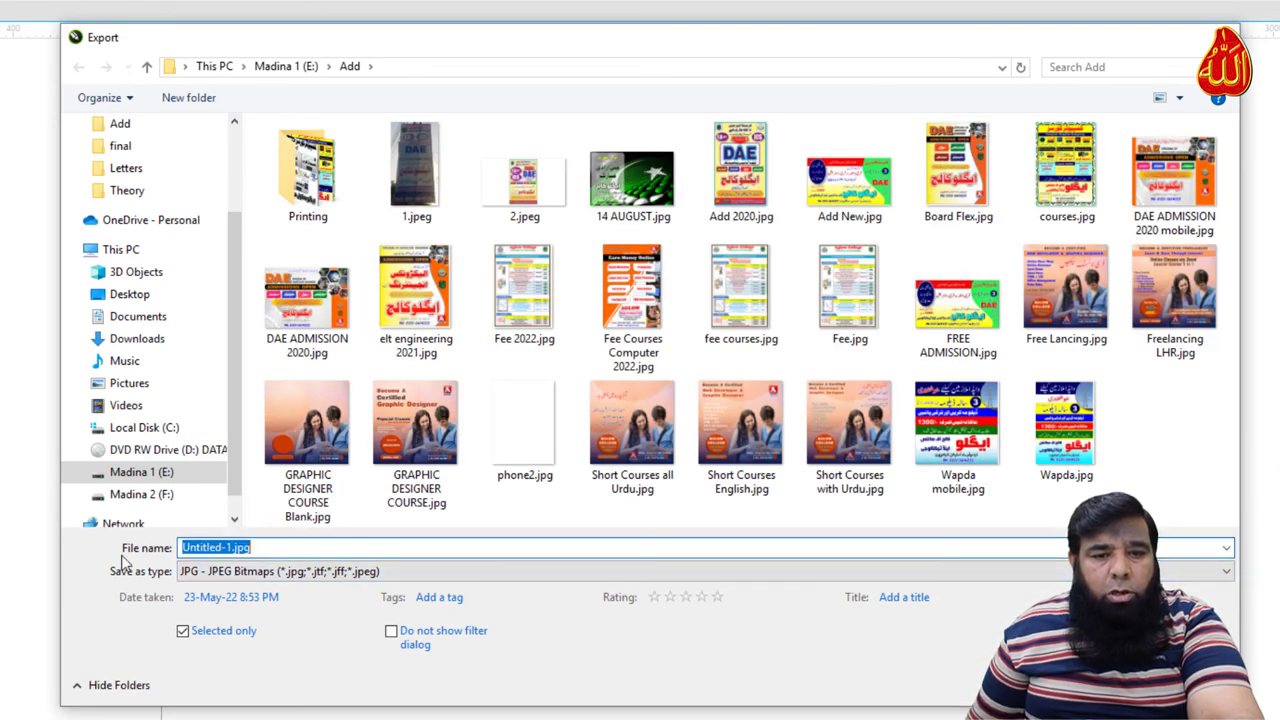
text(my pos)
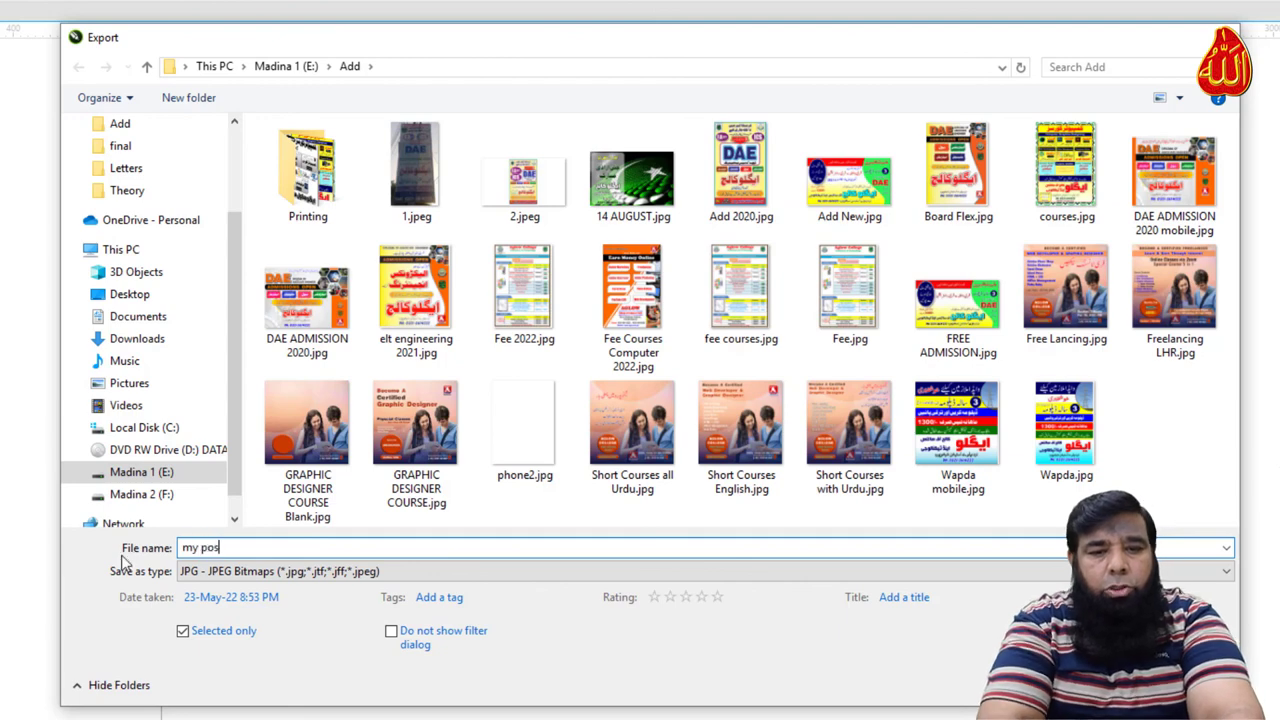
text(t)
key(Return)
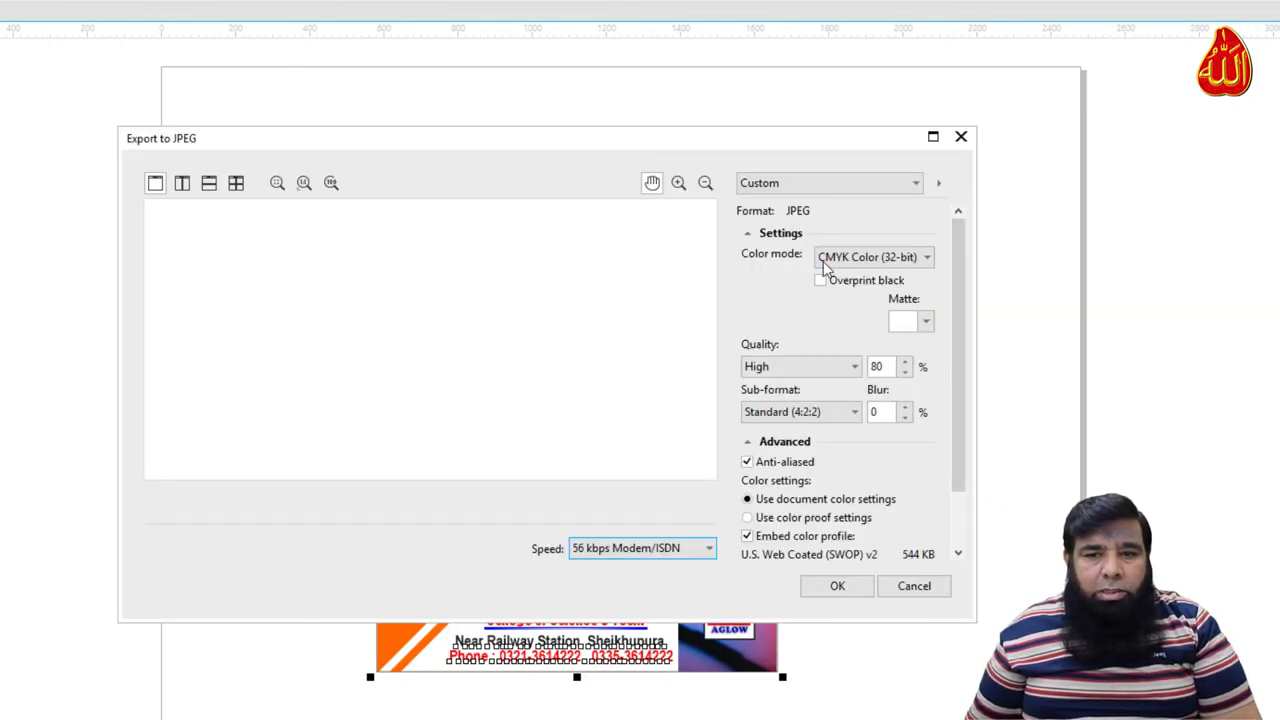
click(857, 262)
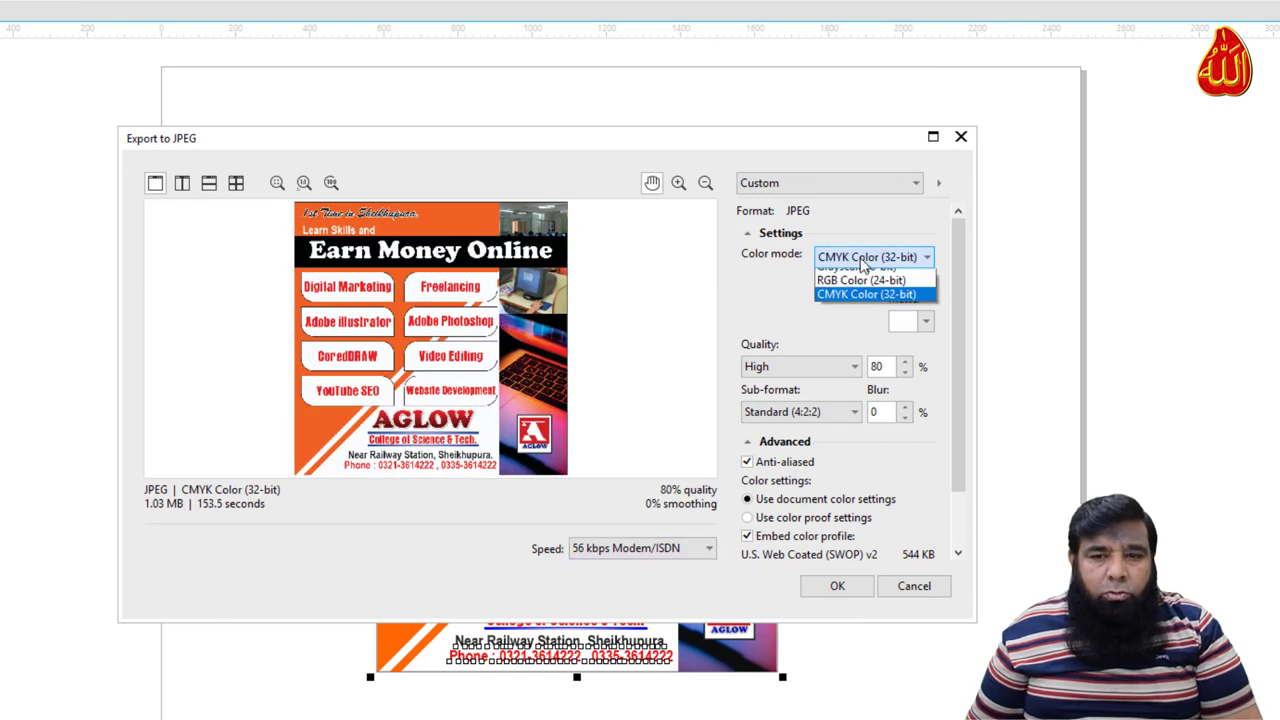
click(845, 292)
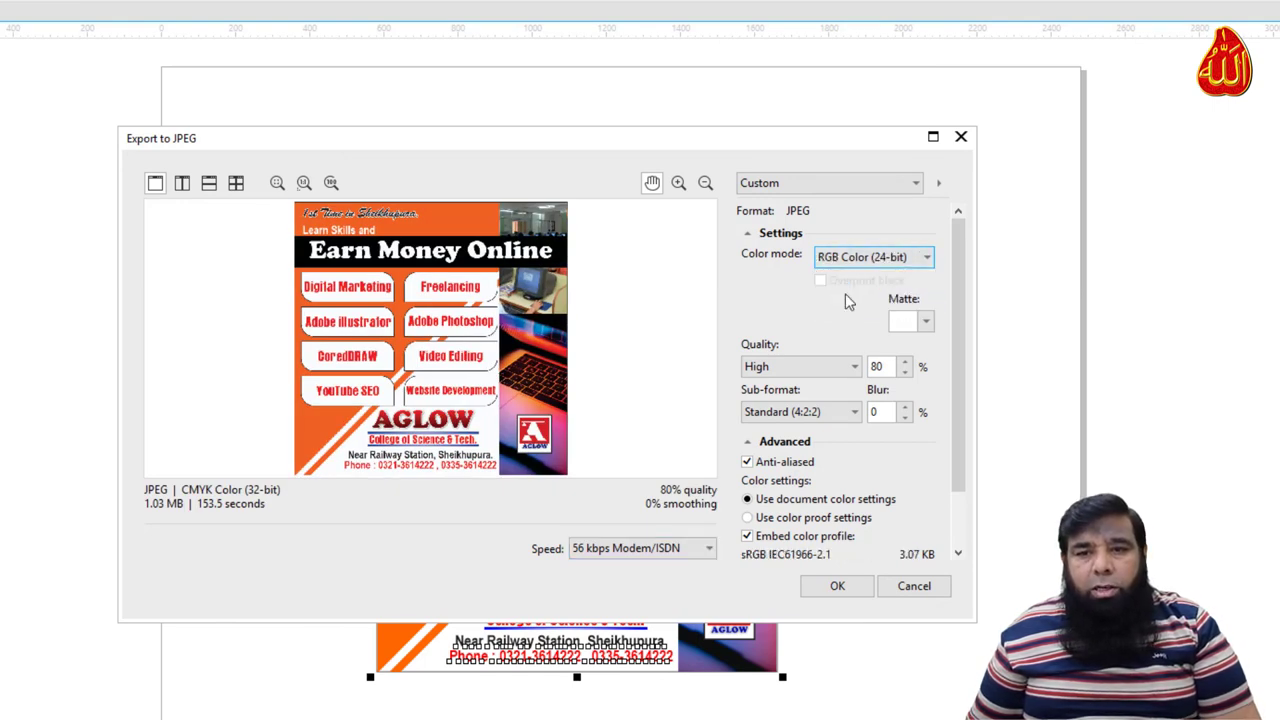
click(837, 587)
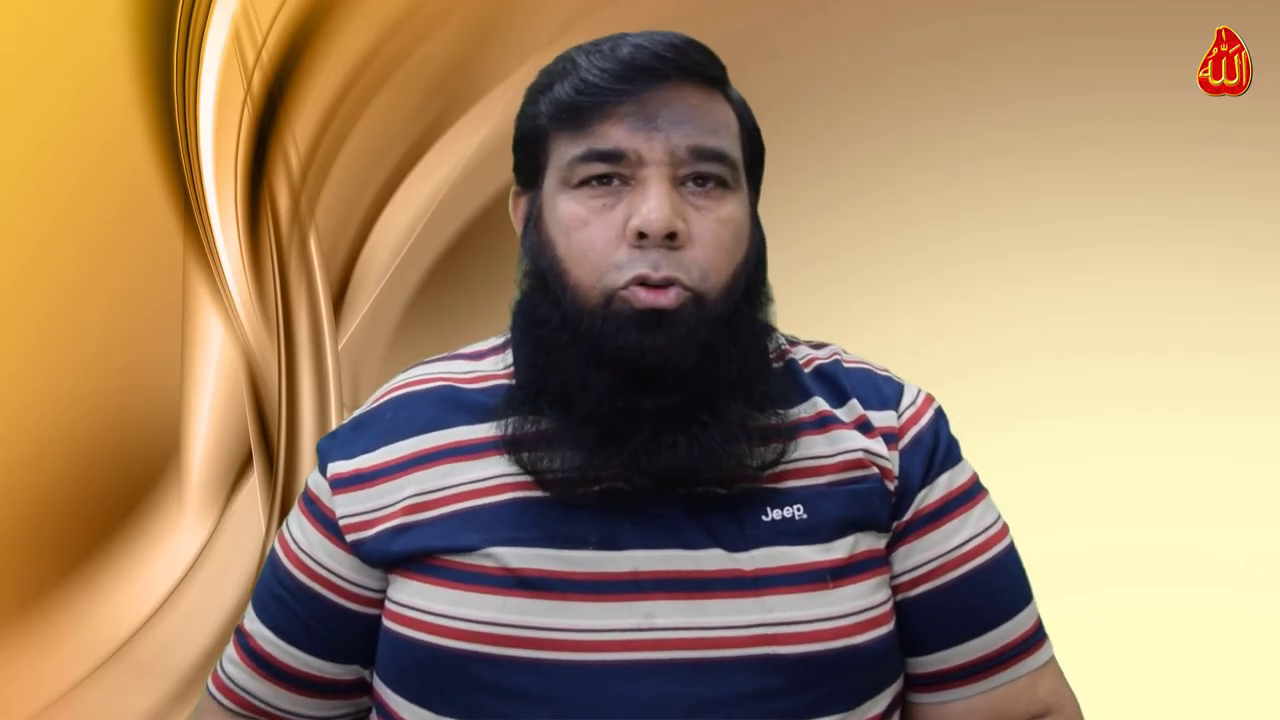